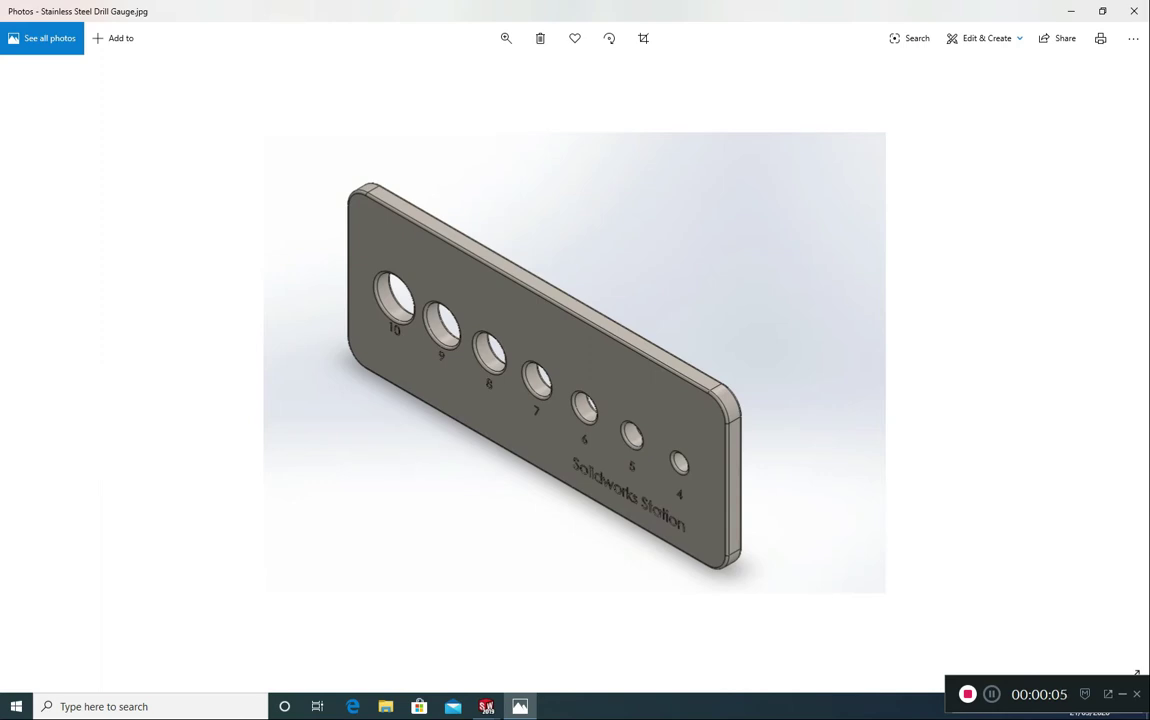
- Switch to SOLIDWORKS and sketch a center rectangle about 132 by 71 mm on the Top Plane, centred on the origin
key("alt+Tab")
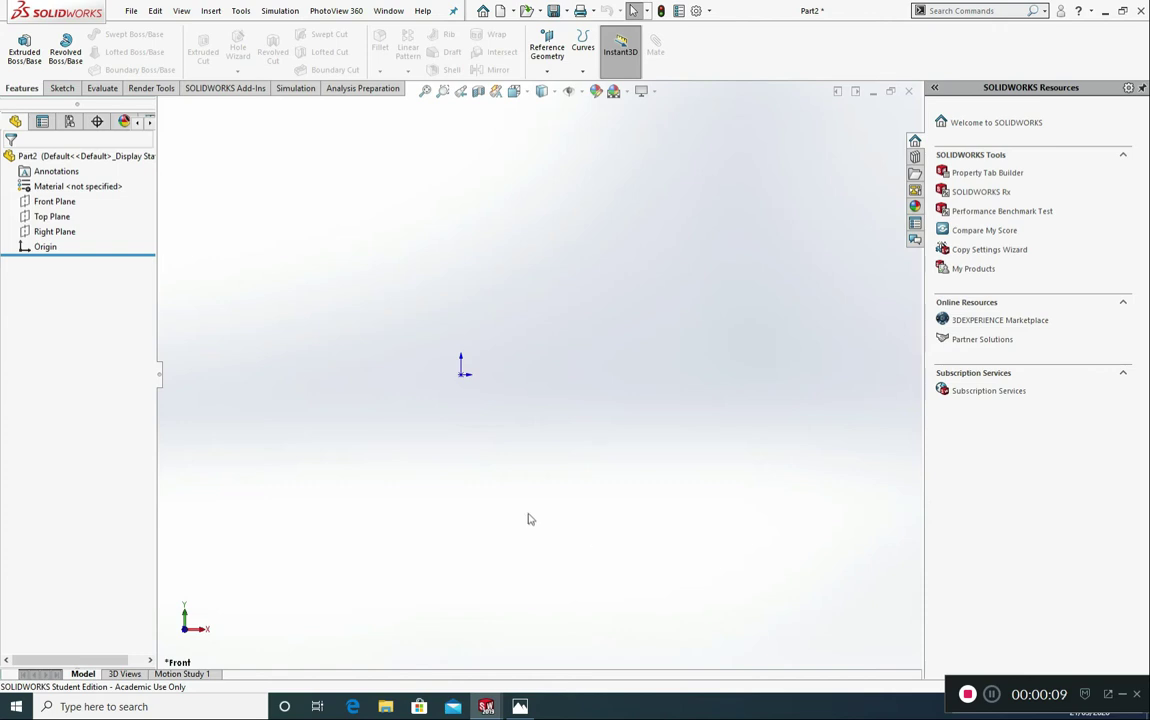
left_click(40, 216)
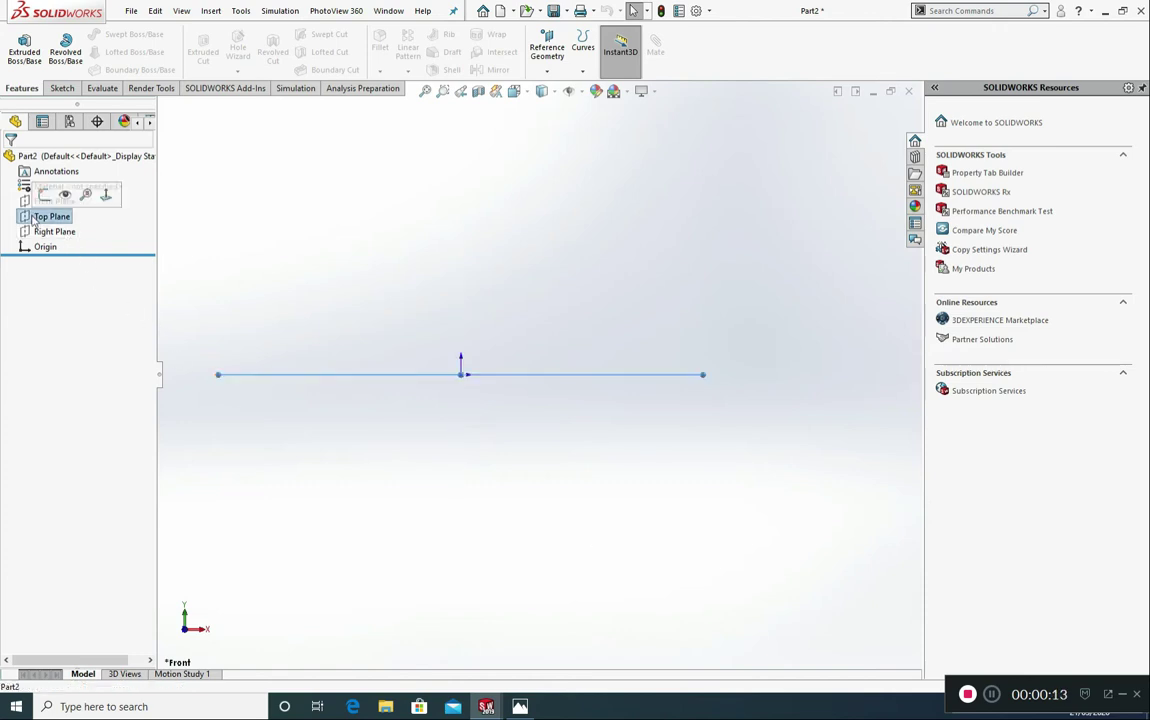
left_click(105, 197)
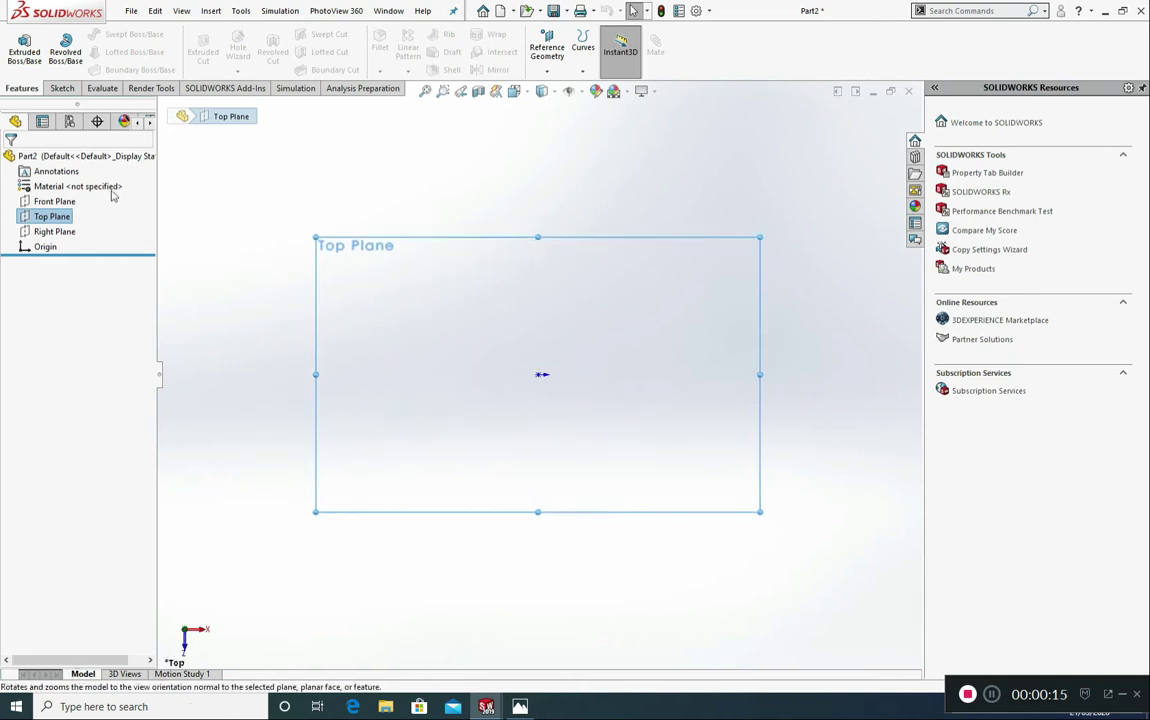
left_click(63, 89)
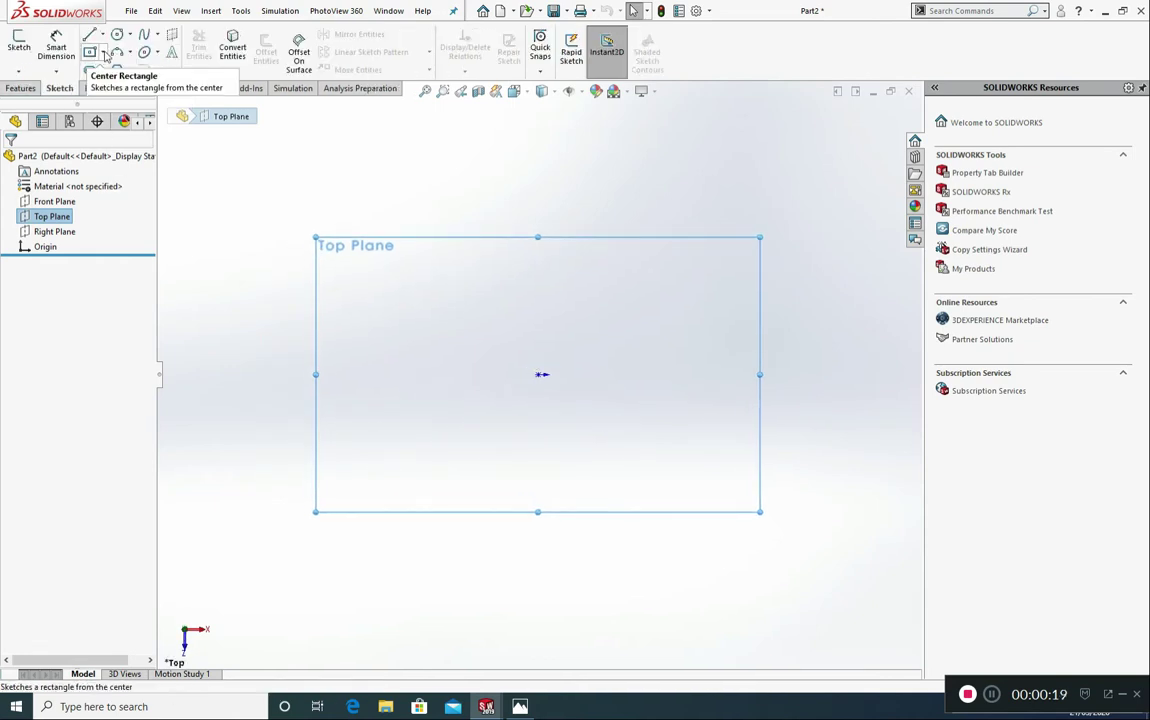
left_click(104, 52)
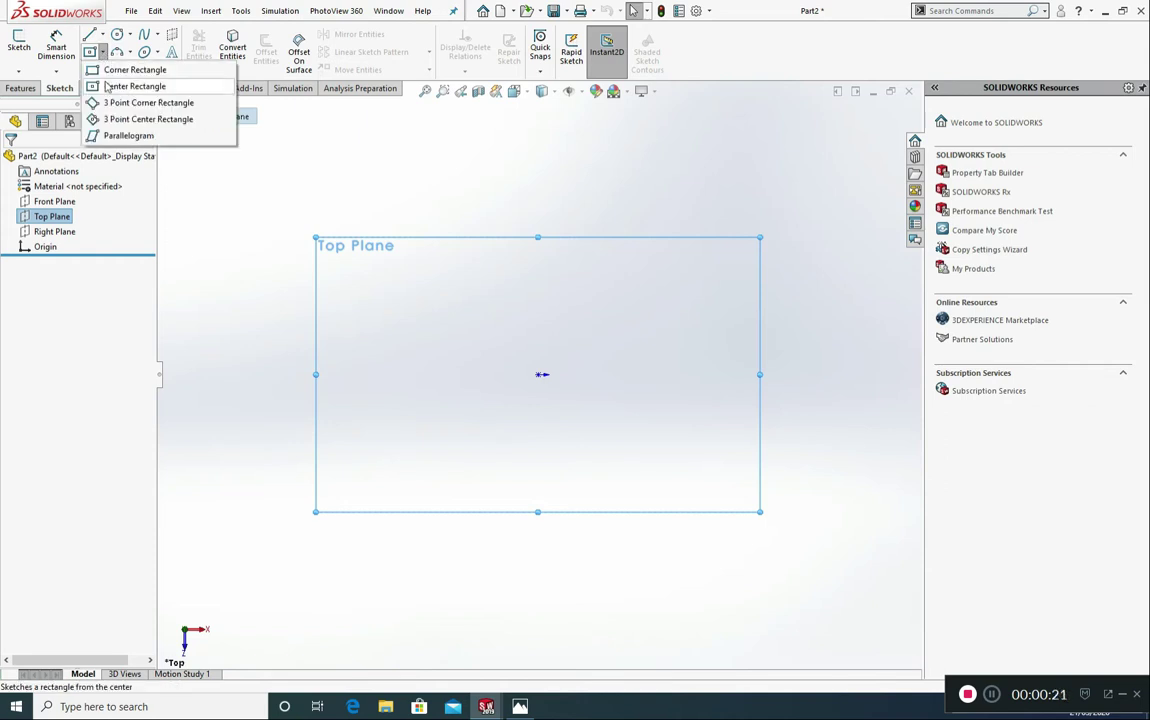
left_click(109, 87)
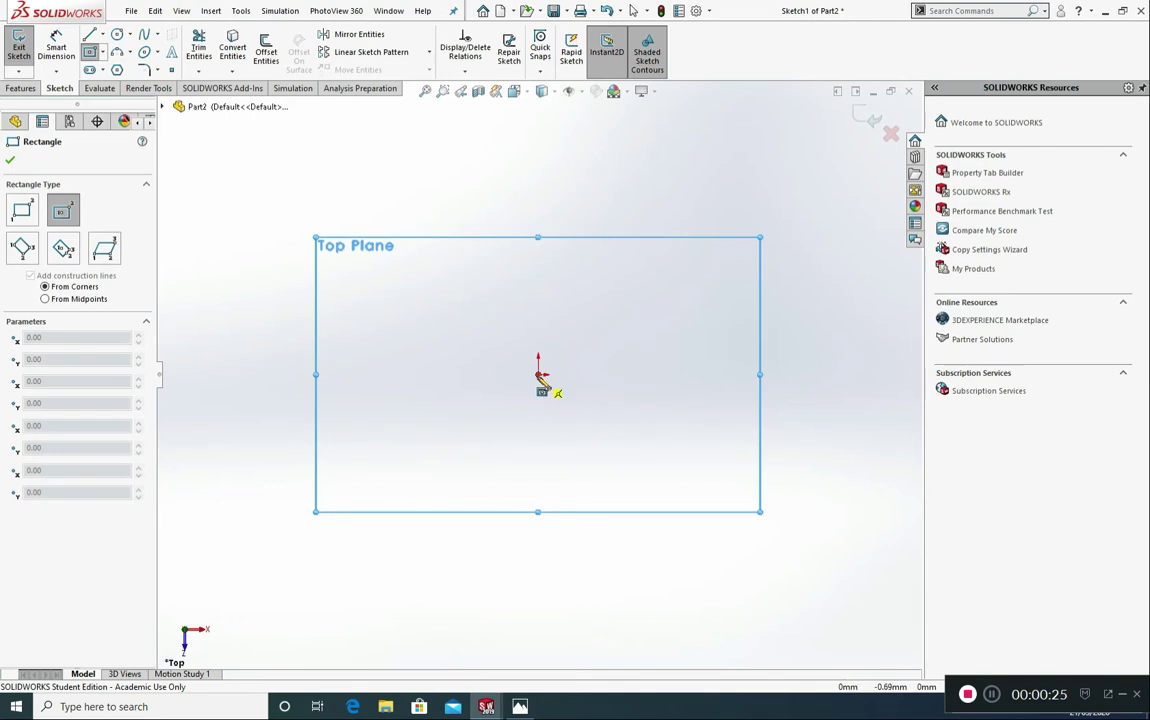
left_click(539, 375)
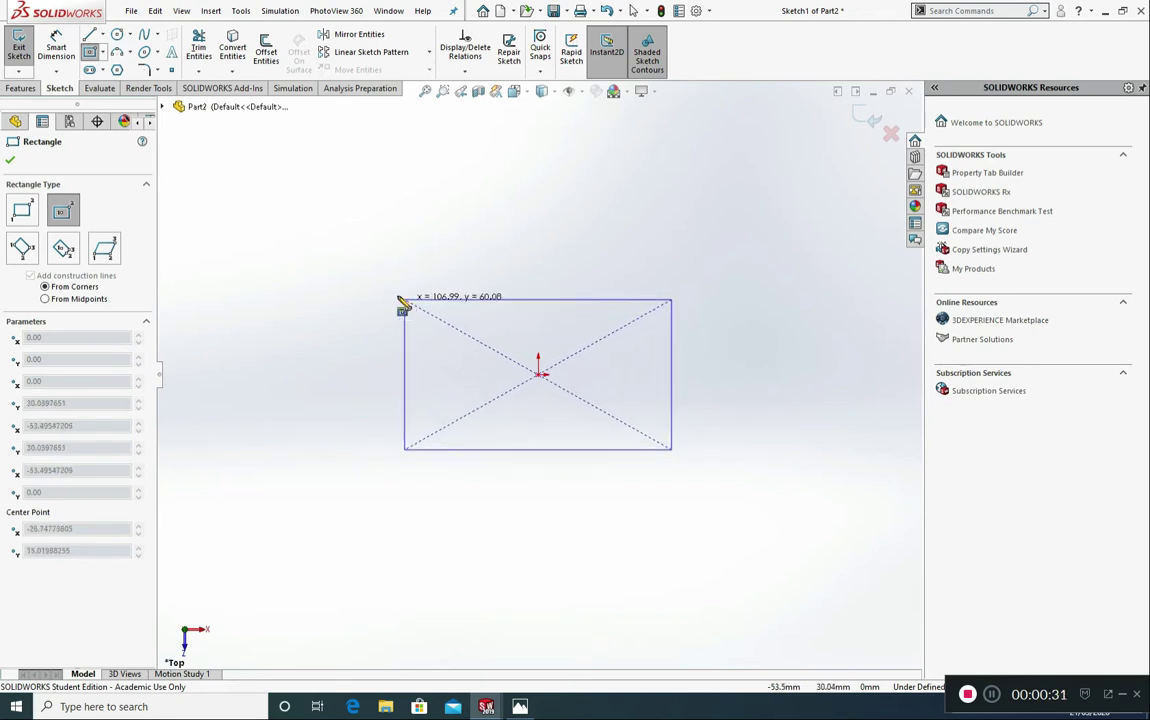
left_click(374, 288)
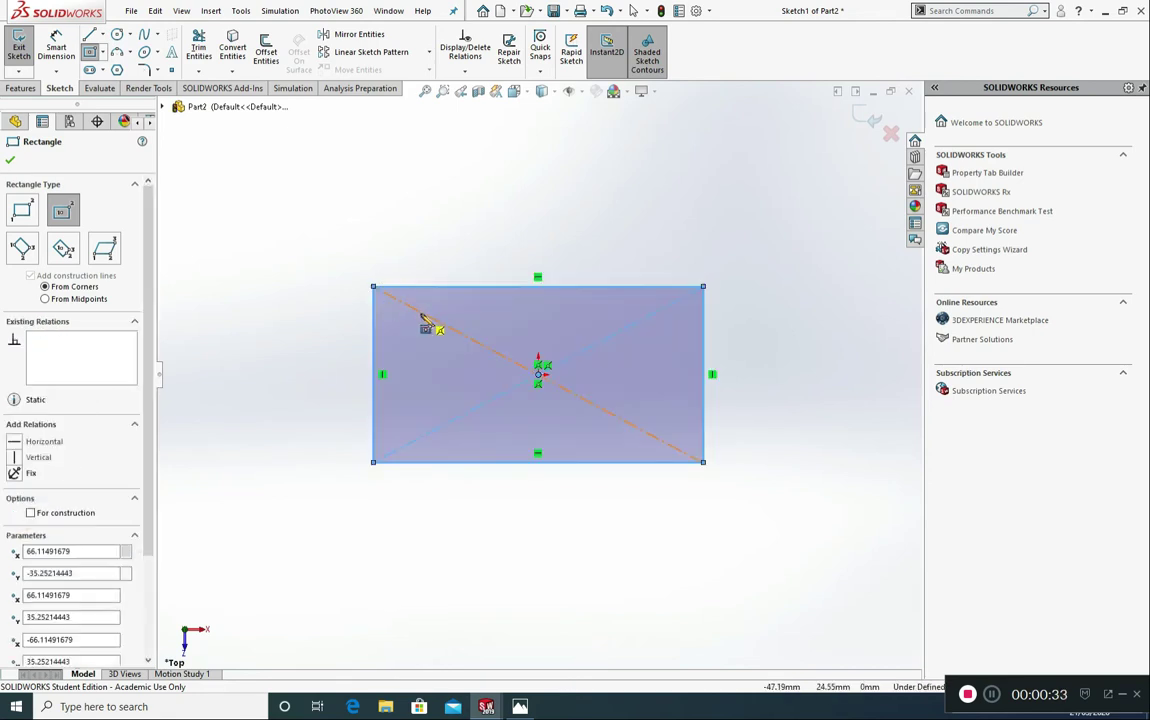
- Dimension the rectangle to 100 mm wide and 40 mm high
left_click(56, 47)
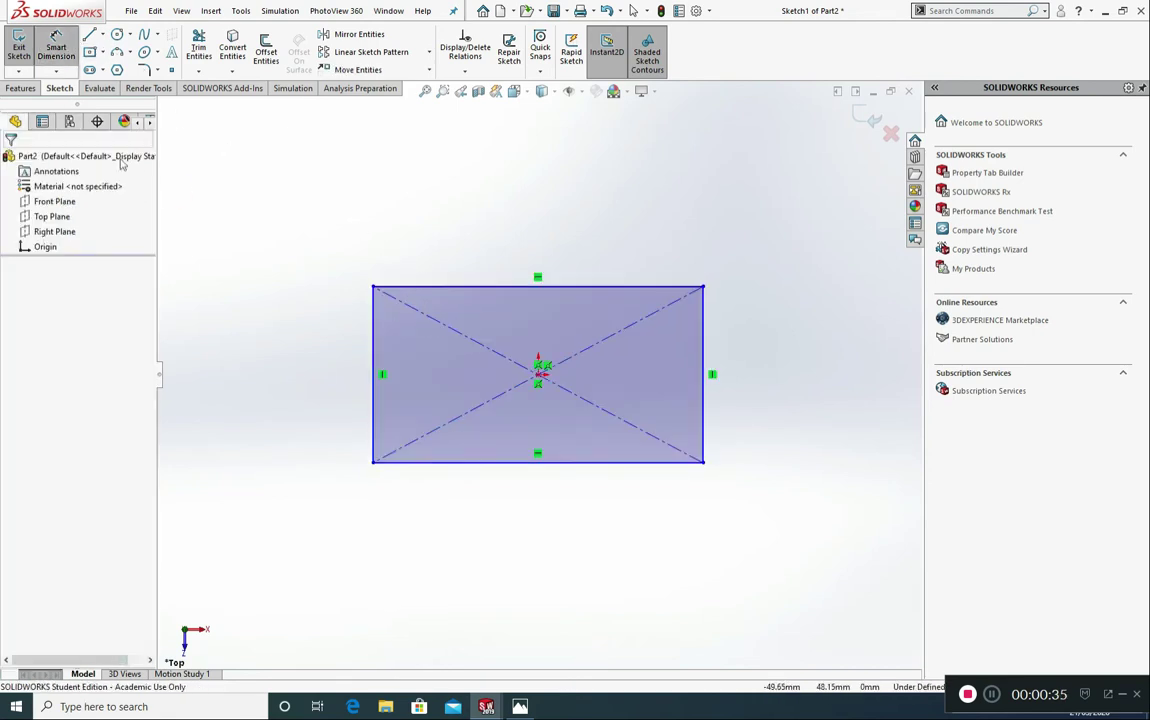
left_click(459, 287)
left_click(462, 231)
type("100")
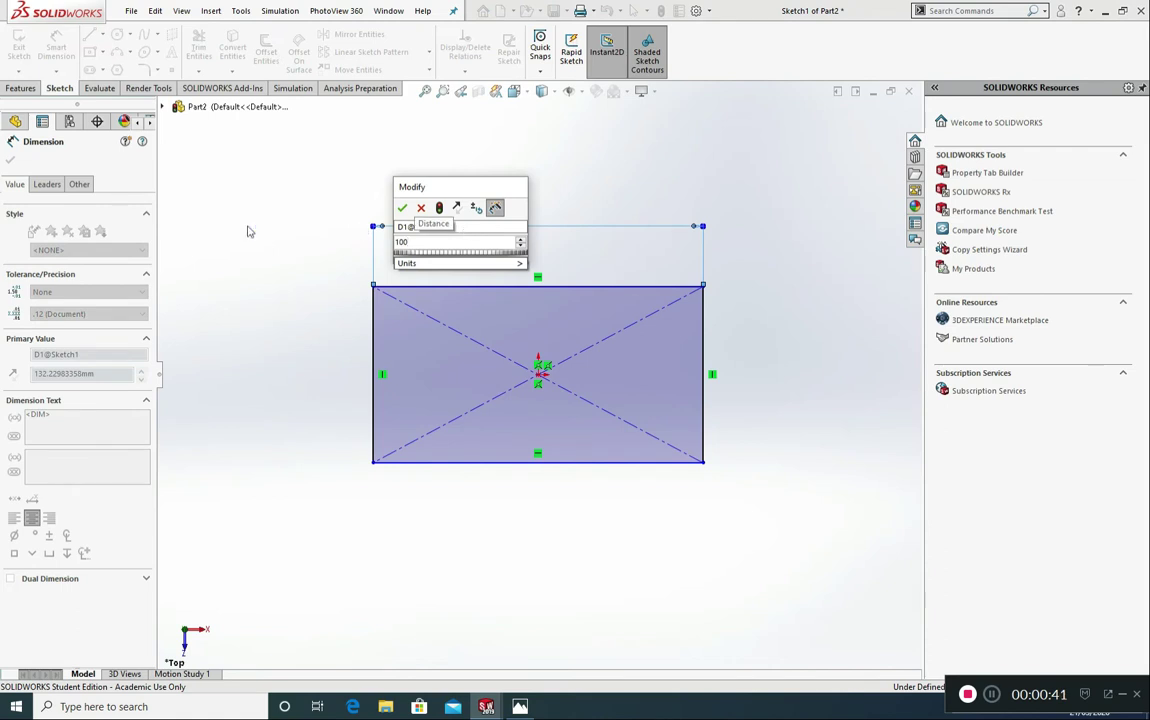
key("Return")
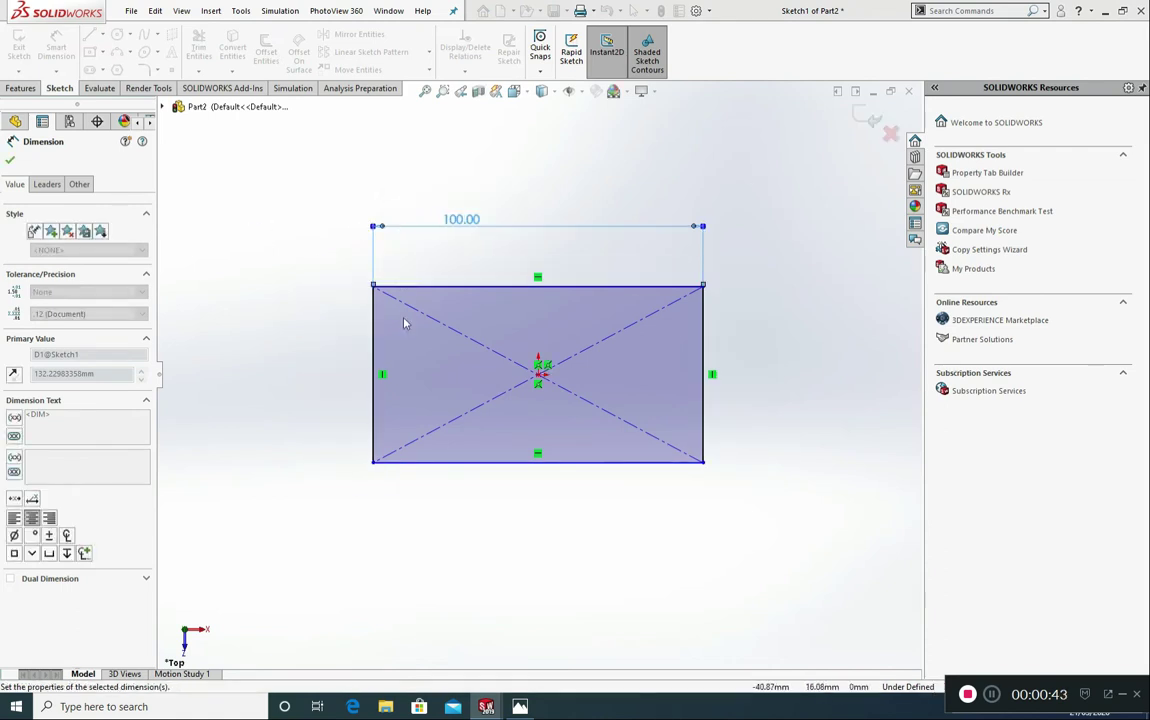
left_click(374, 357)
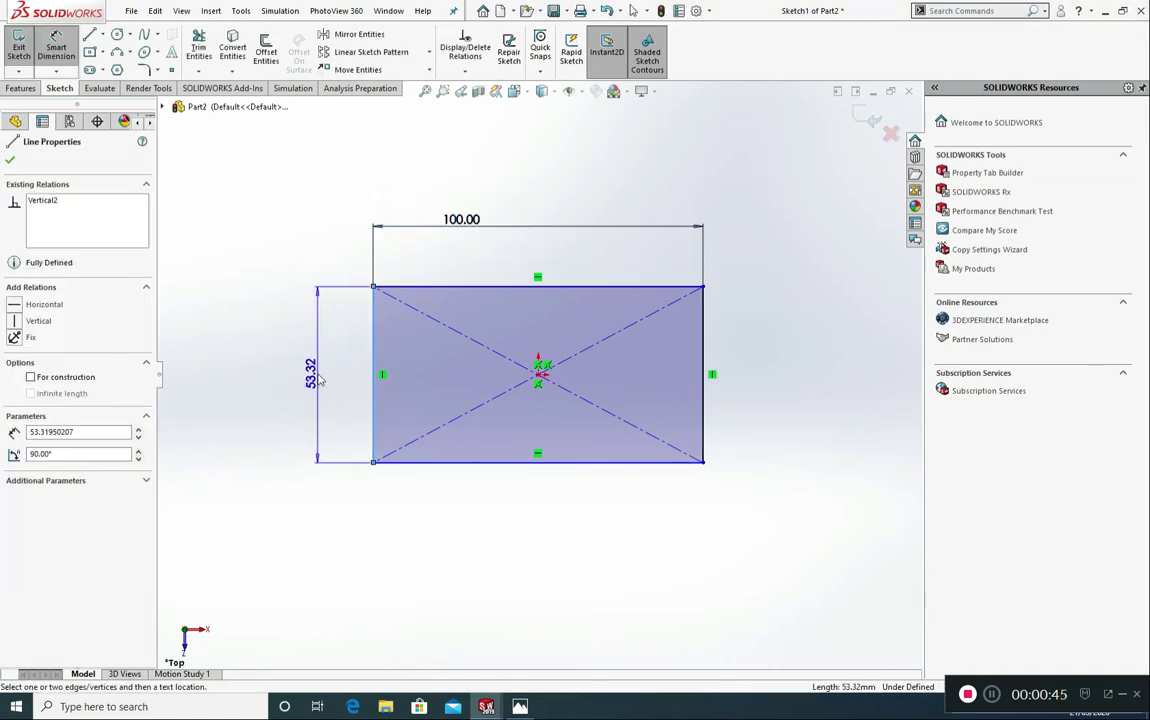
left_click(320, 378)
type("40")
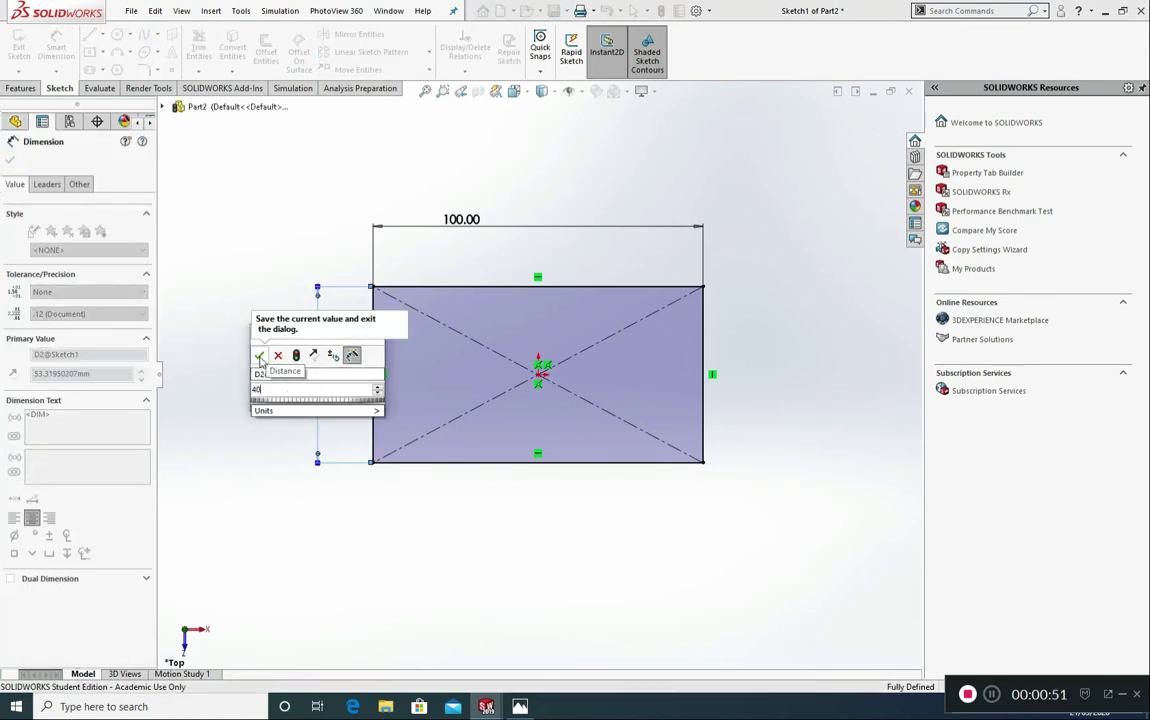
left_click(259, 356)
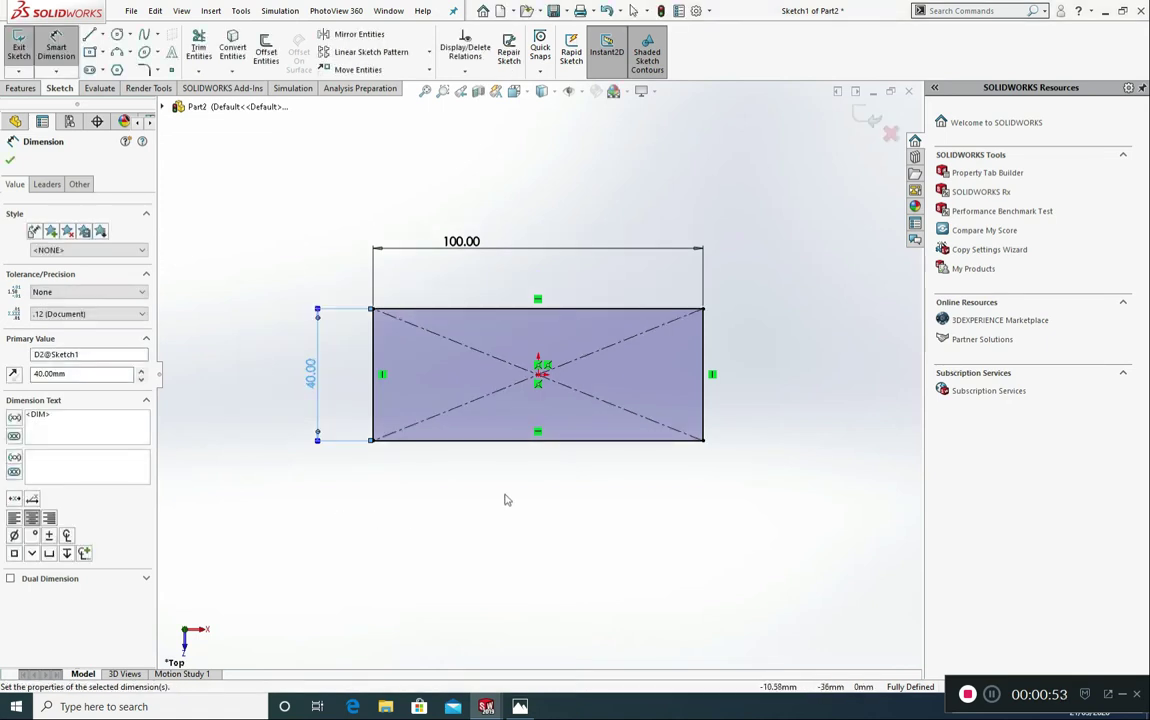
key("alt+Tab")
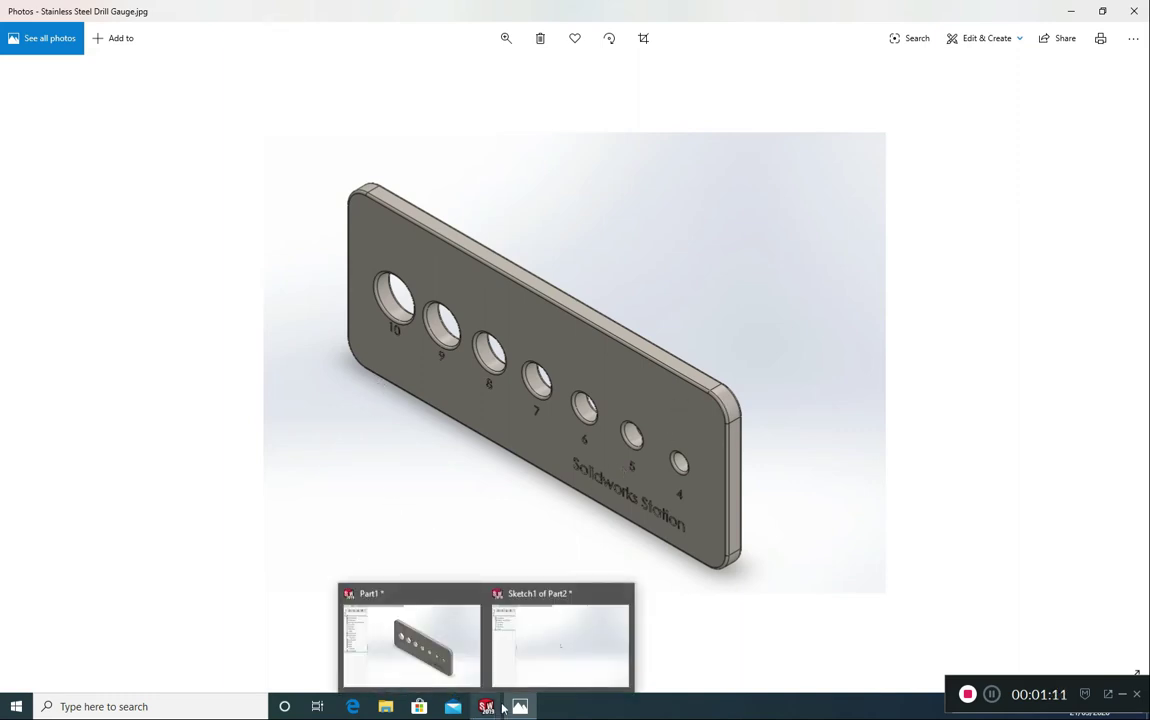
key("alt+Tab")
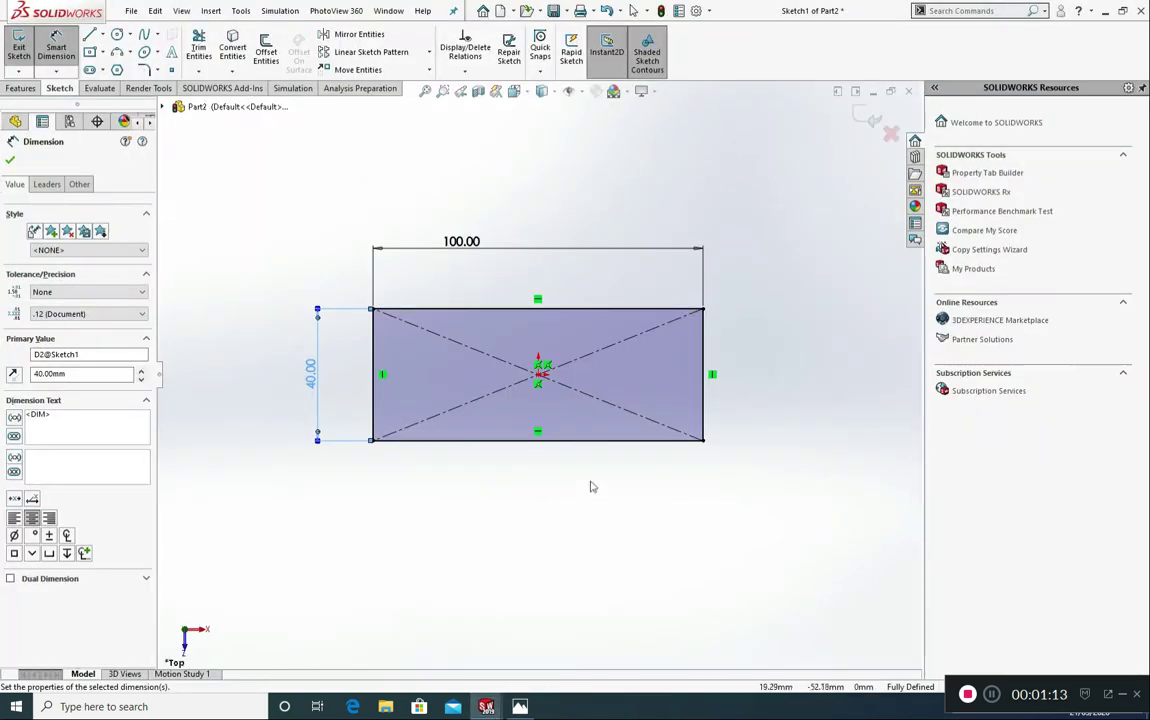
left_click(10, 162)
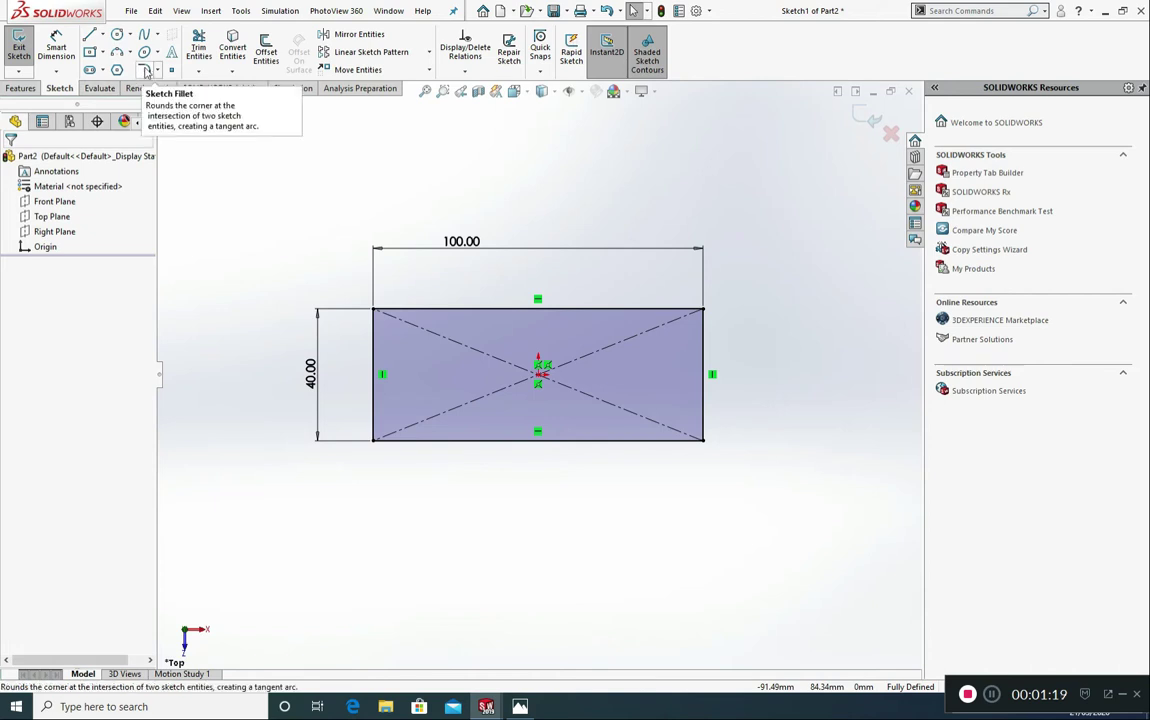
- Round all four corners of the rectangle with 5 mm sketch fillets
left_click(145, 70)
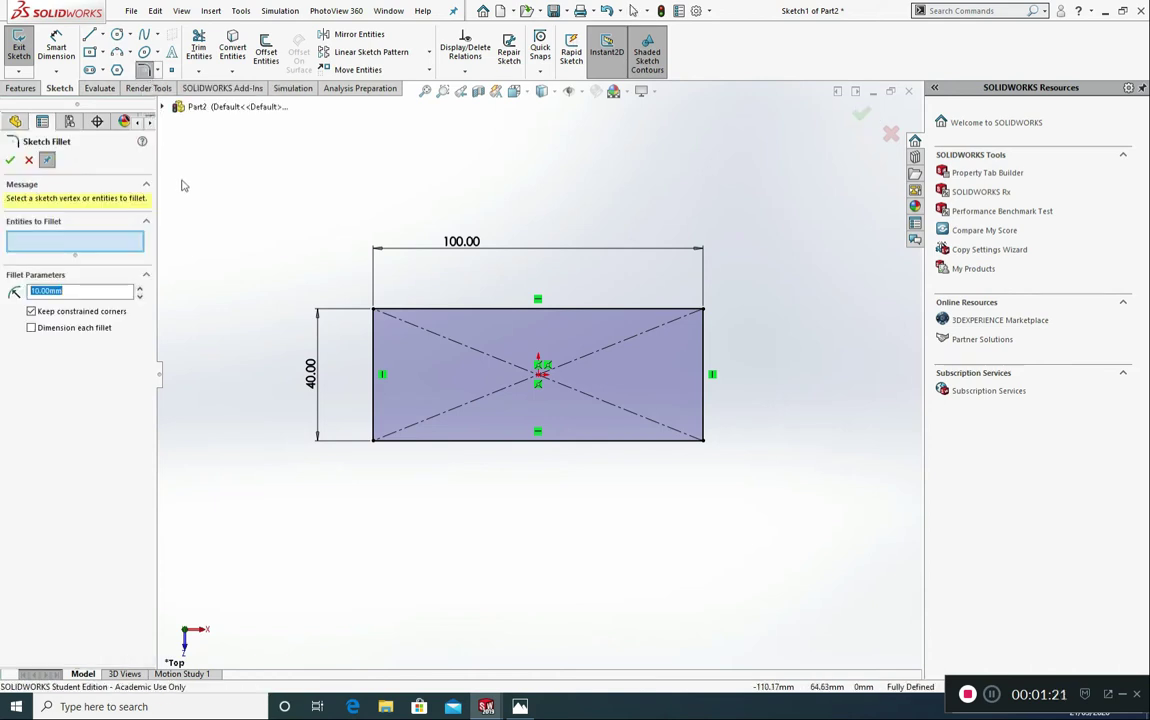
left_click(373, 348)
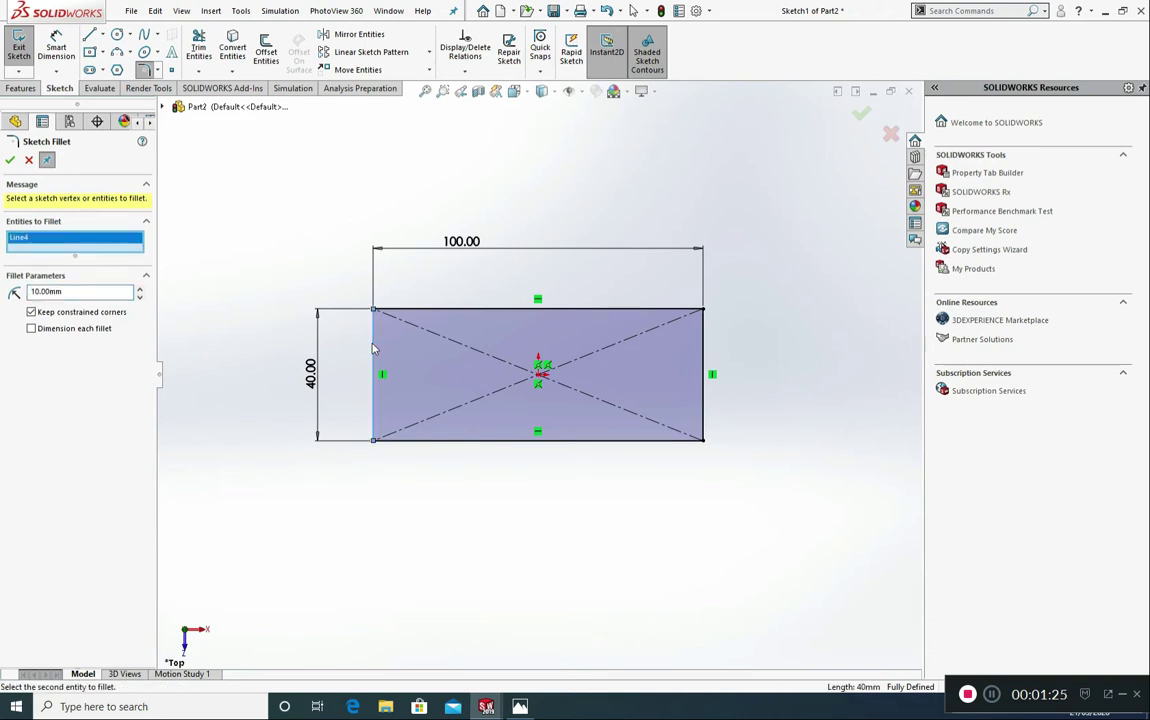
left_click(415, 309)
left_click(120, 290)
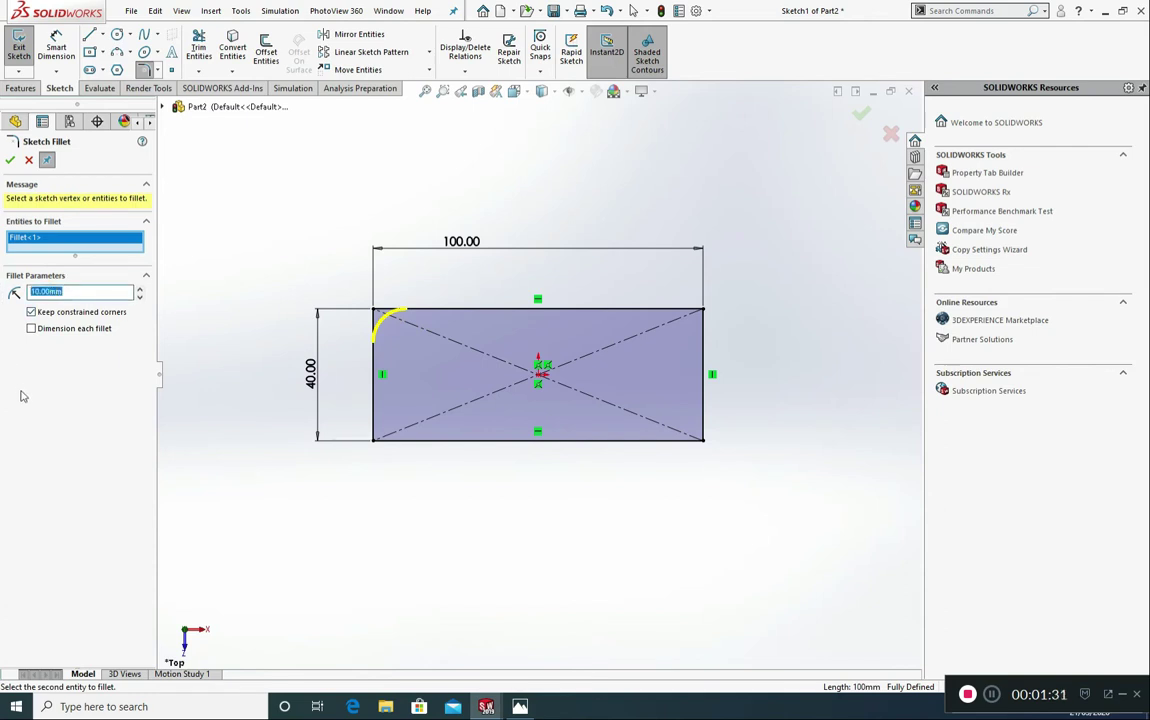
type("5")
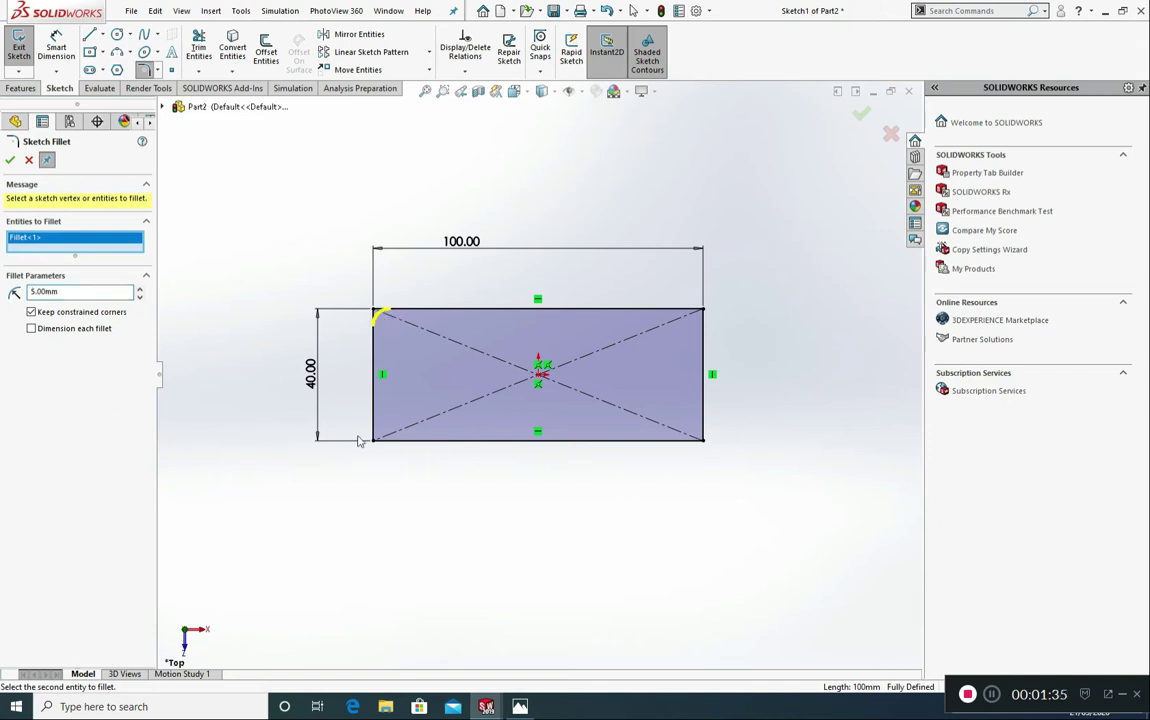
left_click(666, 311)
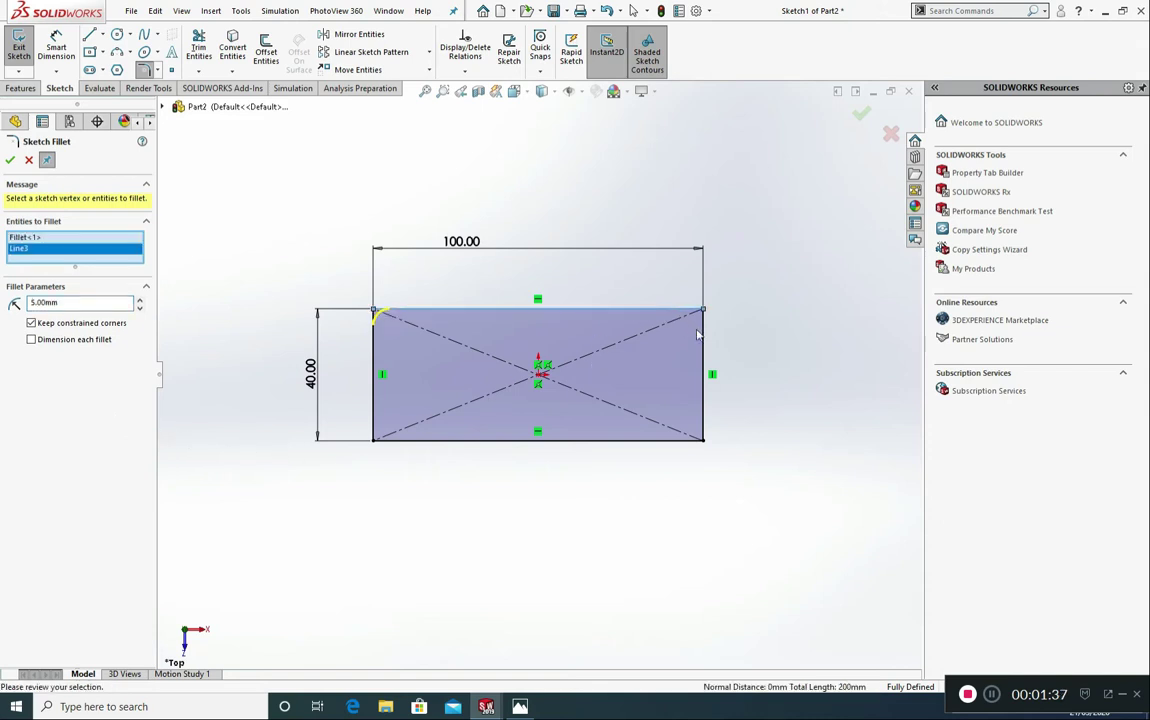
left_click(704, 395)
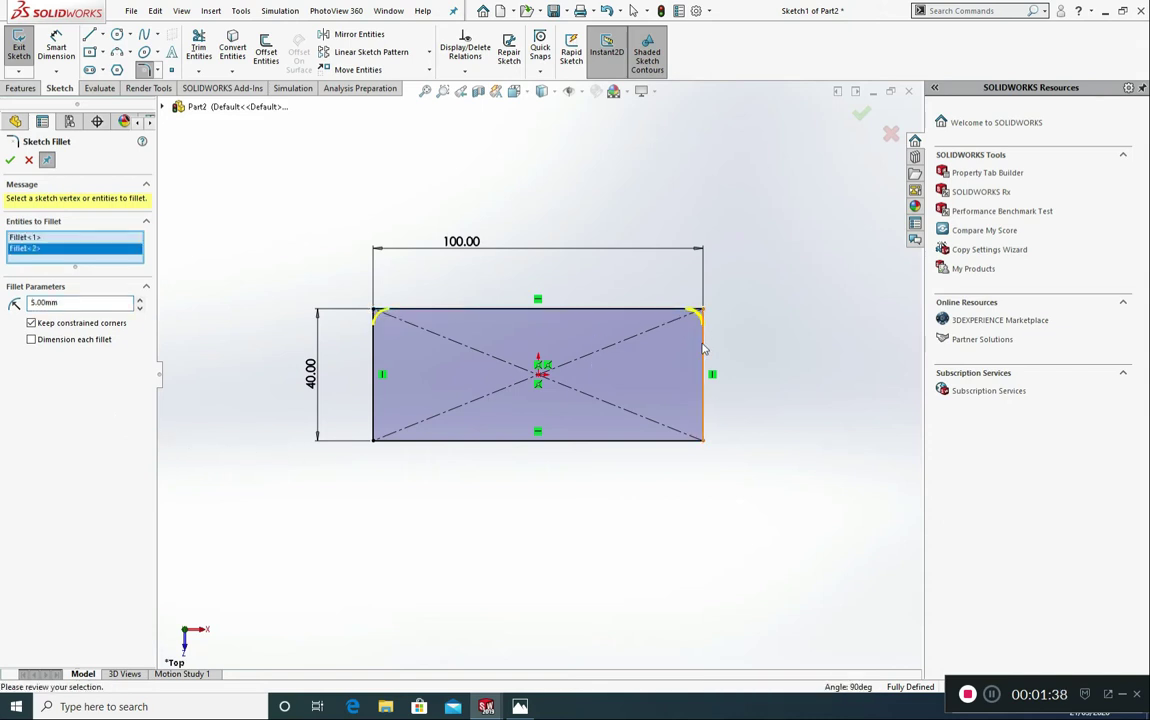
left_click(705, 419)
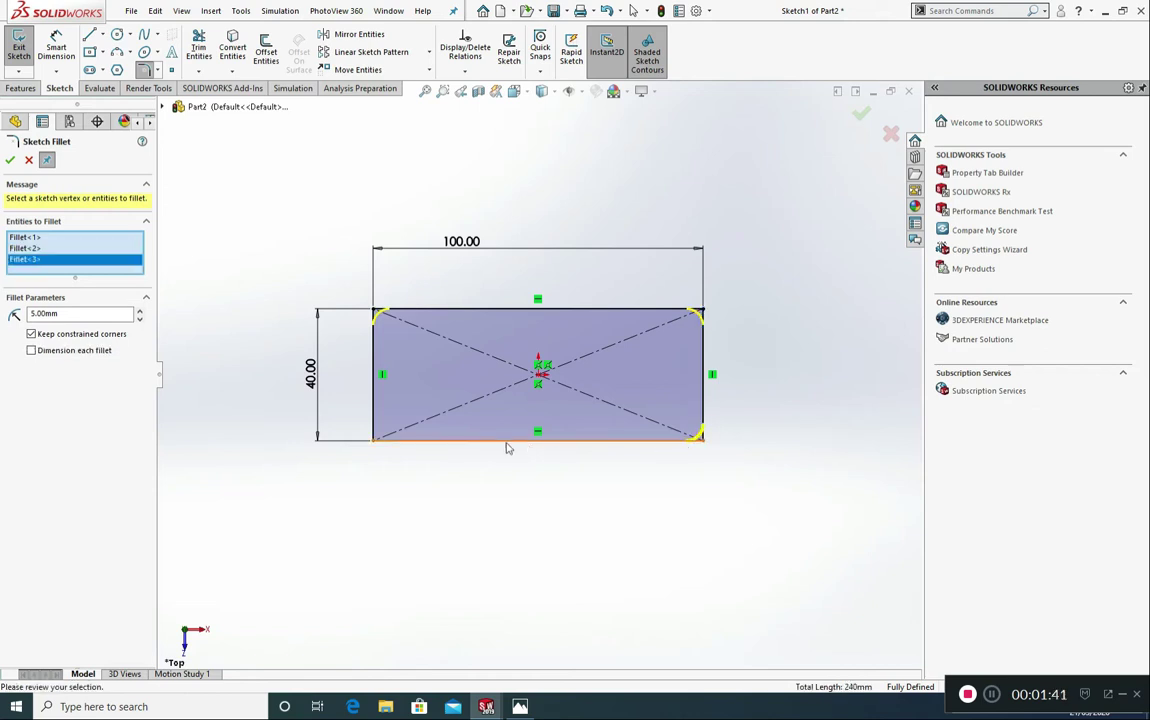
left_click(410, 441)
left_click(373, 395)
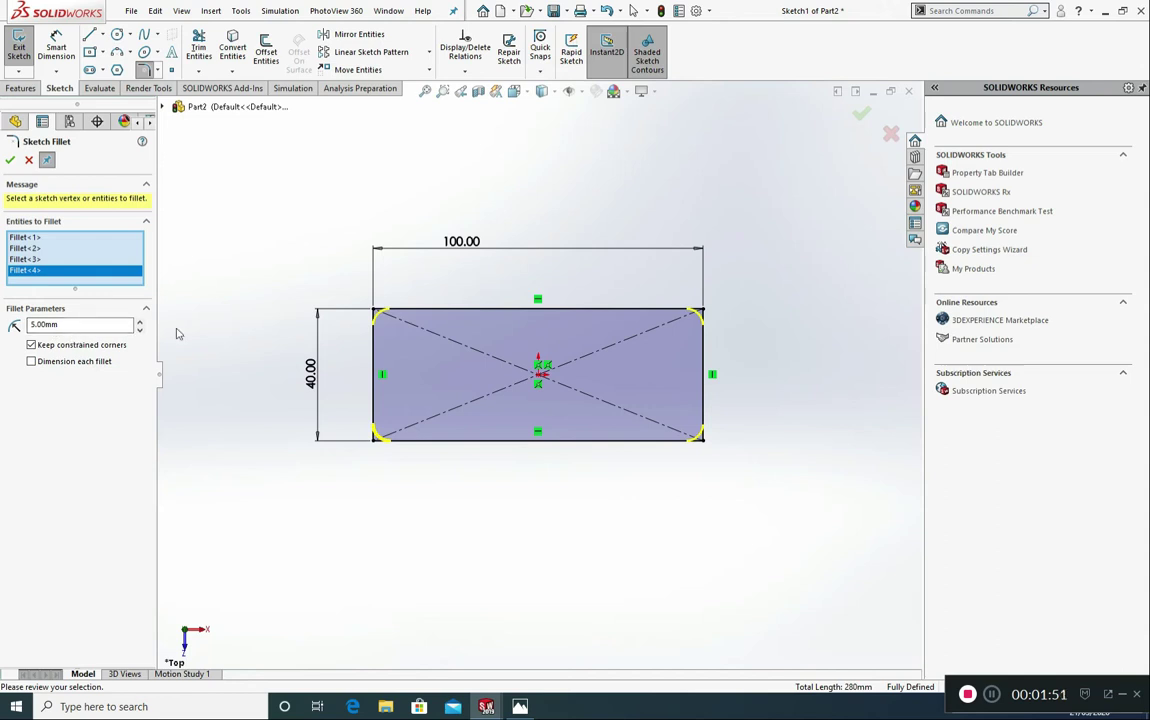
left_click(10, 163)
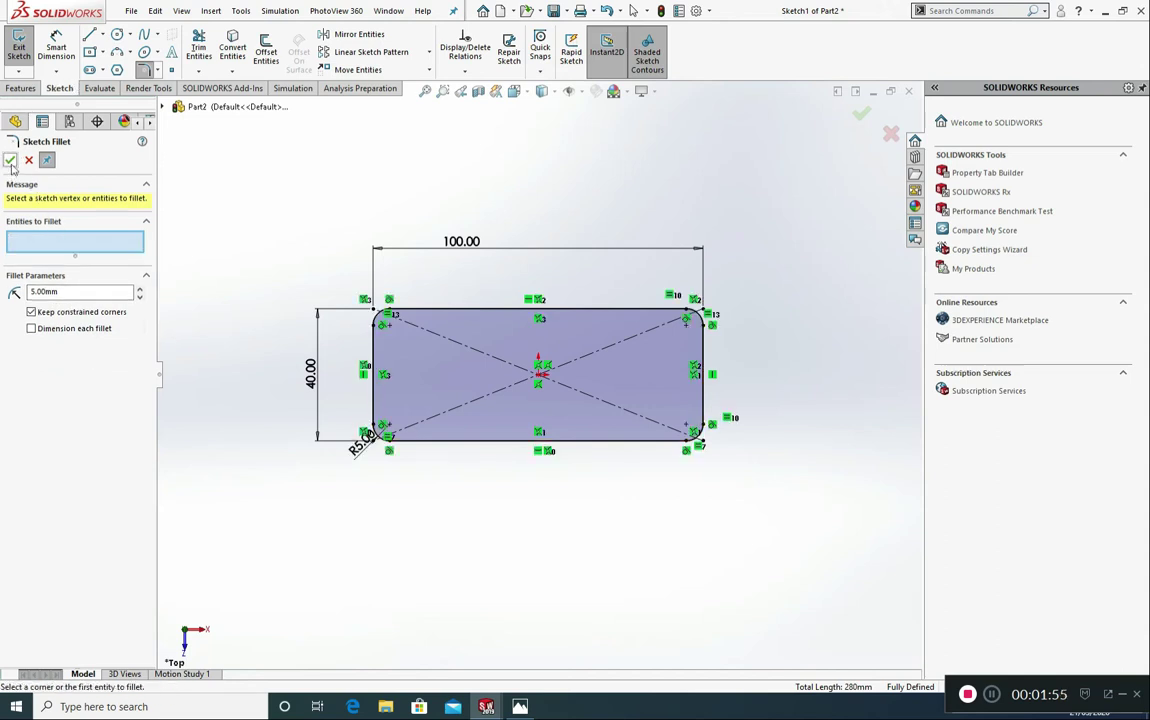
left_click(11, 161)
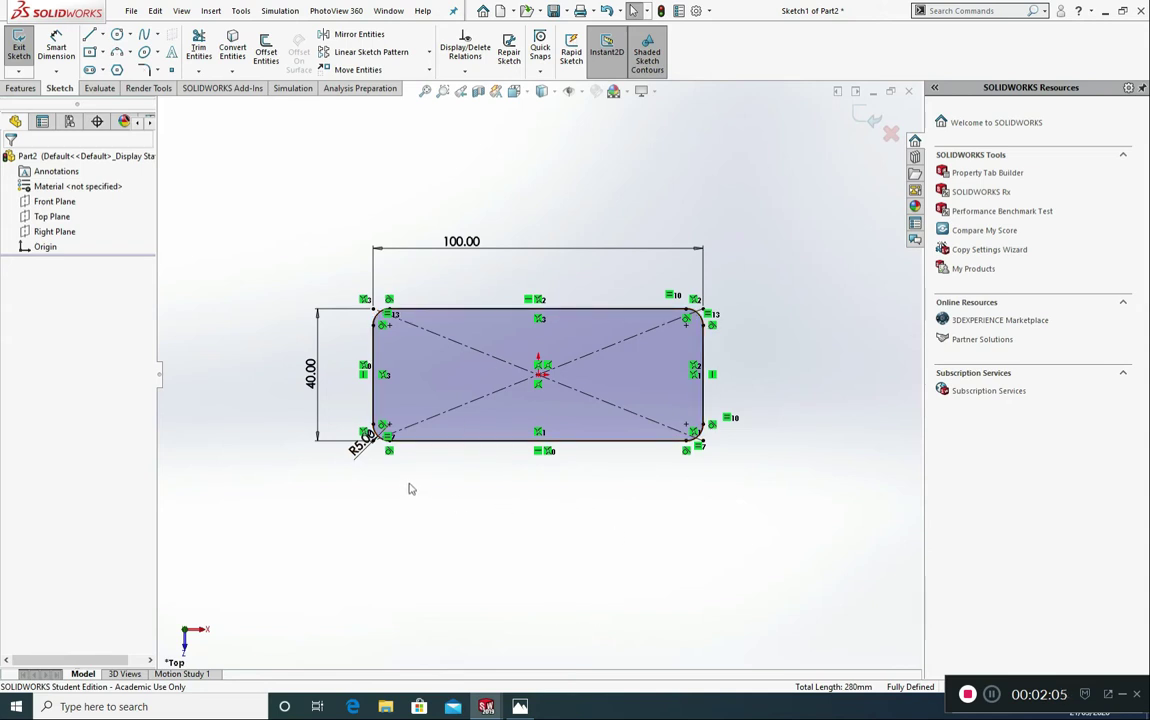
- Extrude the rounded rectangle 4 mm with the Mid Plane end condition
left_click(20, 88)
left_click(24, 50)
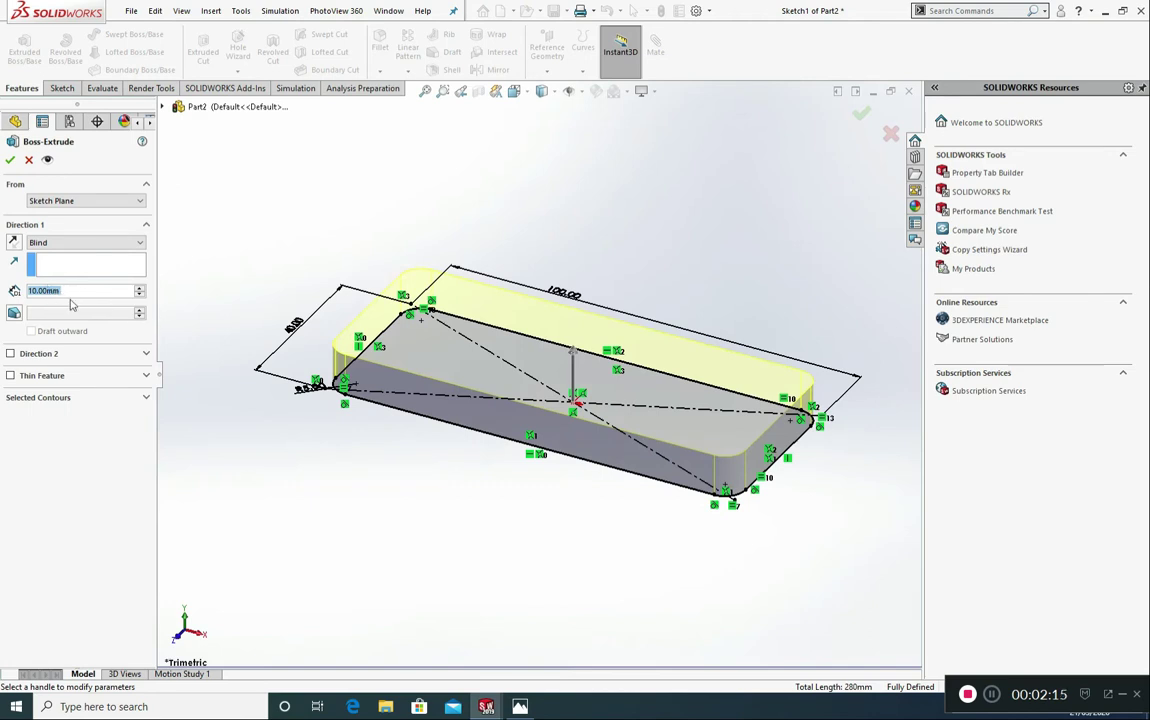
type("4")
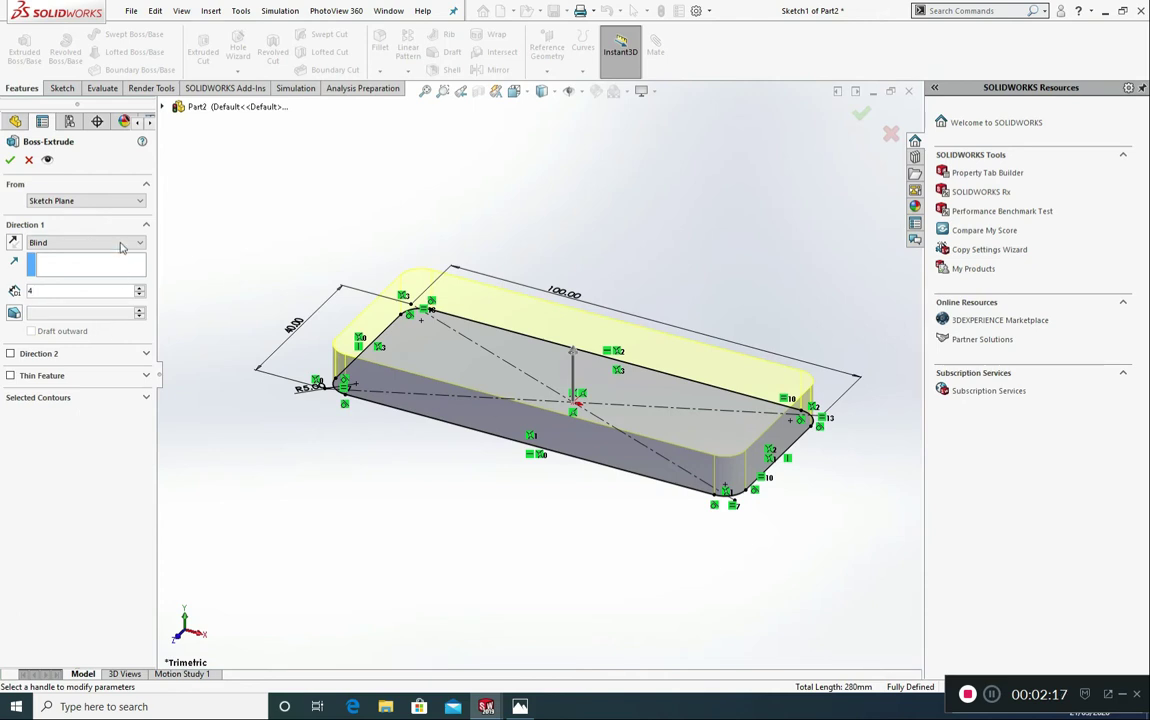
left_click(108, 242)
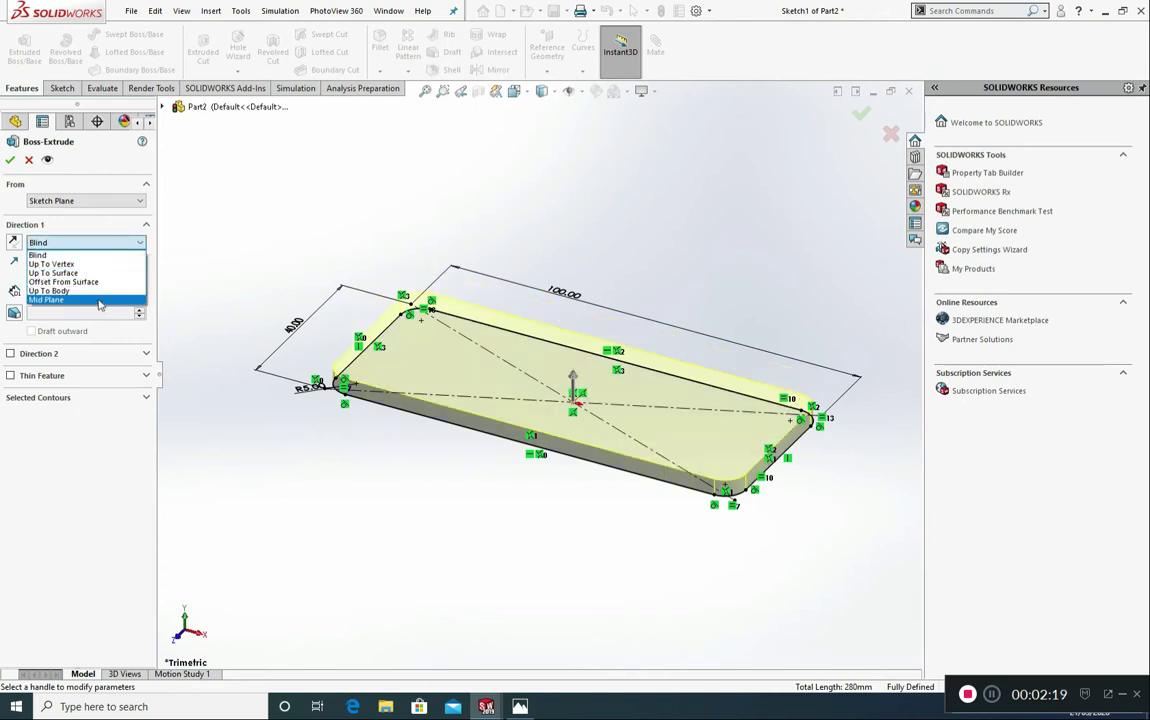
left_click(100, 301)
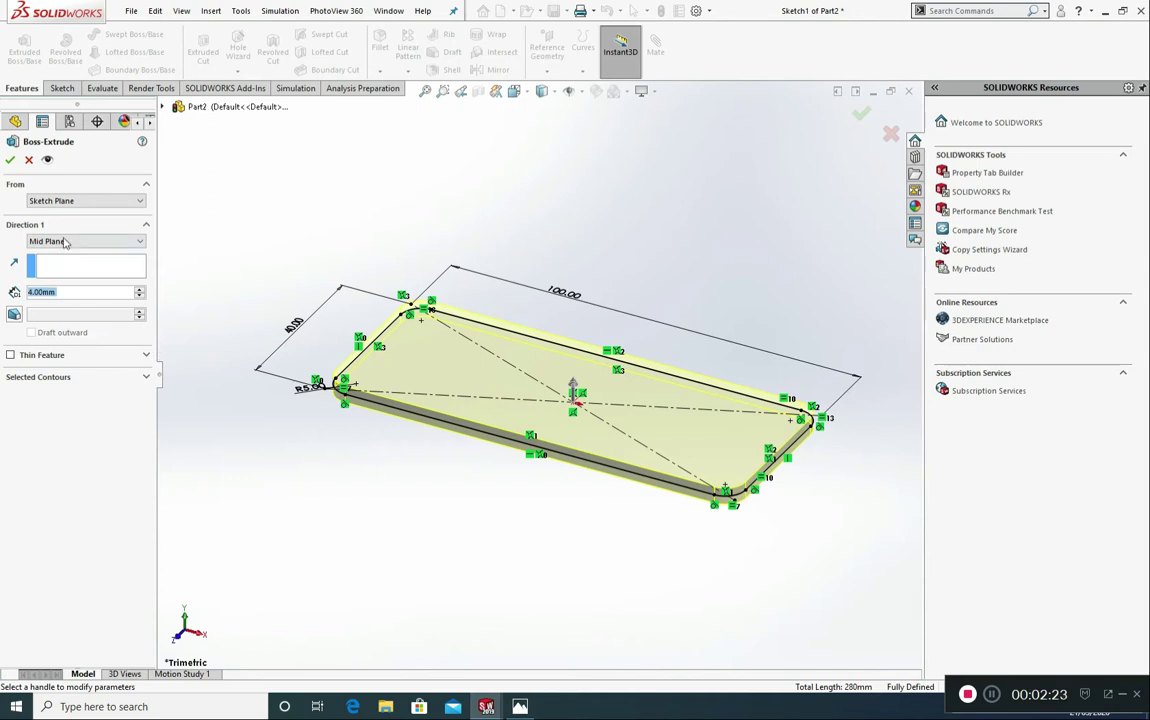
left_click(10, 161)
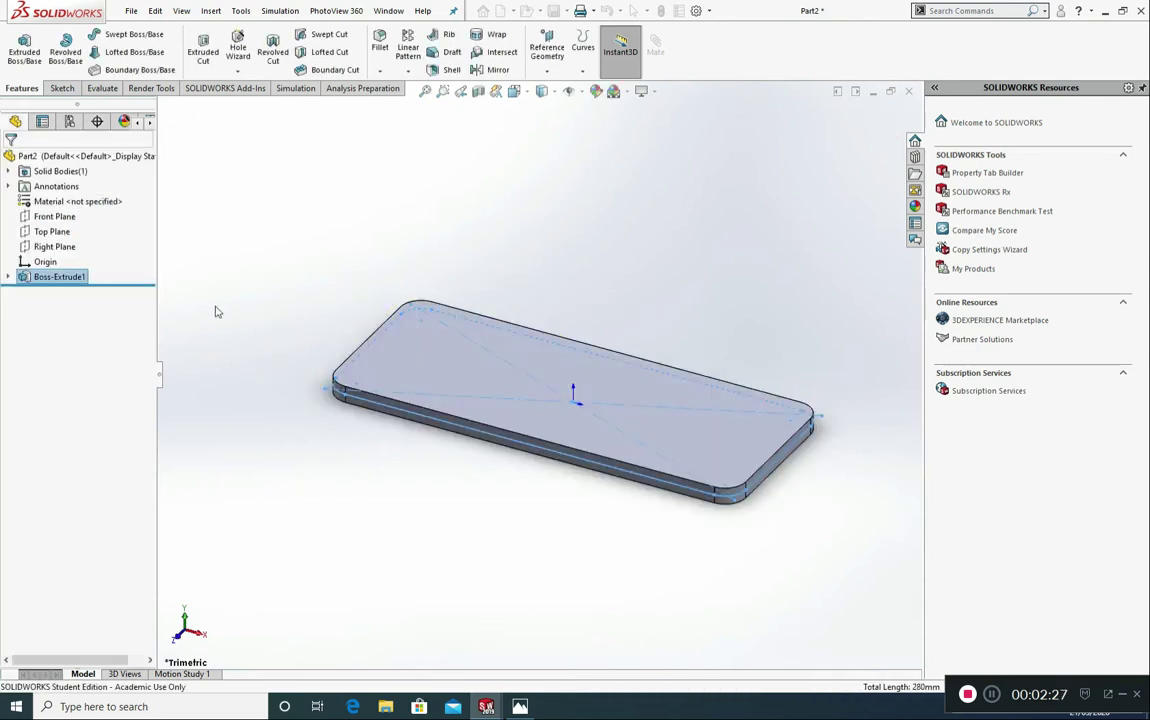
left_click(238, 366)
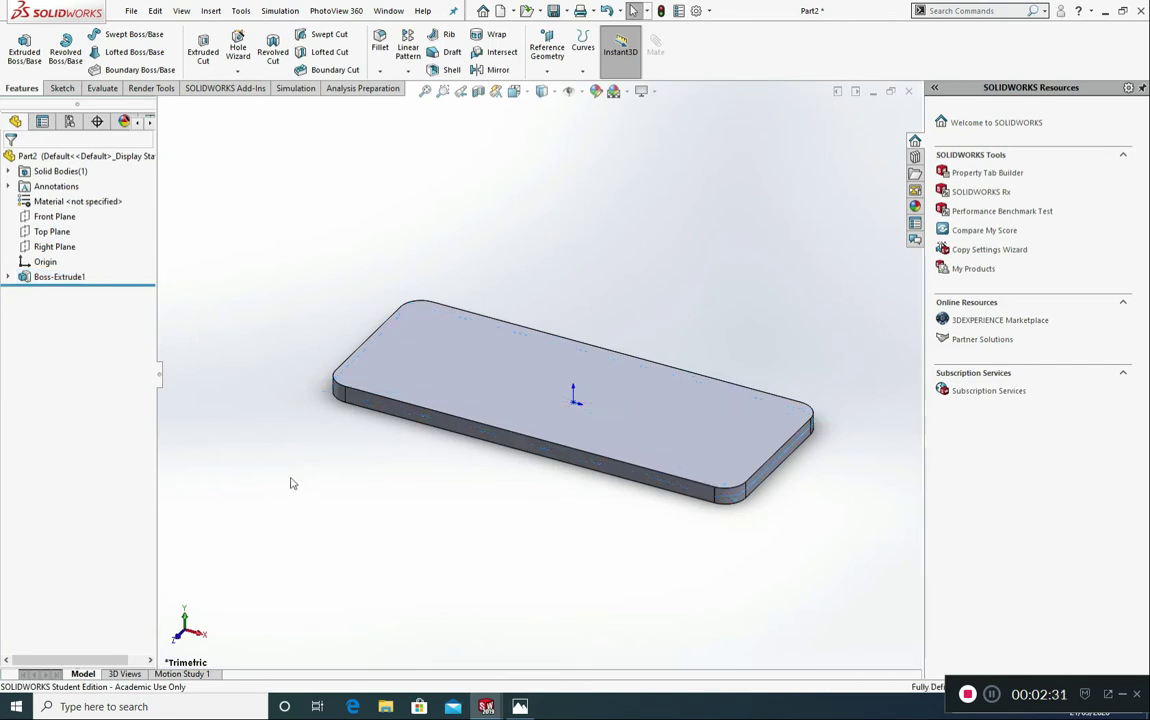
- Switch to the Photos app to examine the drill gauge reference image, and return to the part in SOLIDWORKS
key("alt+Tab")
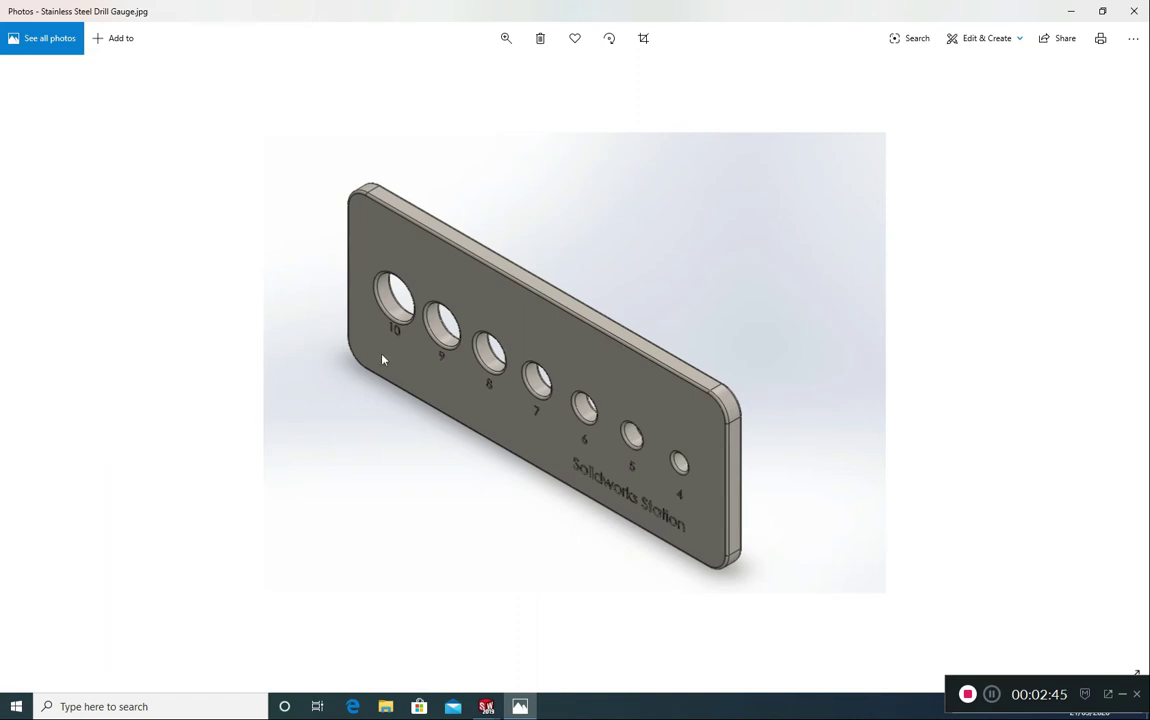
key("alt+Tab")
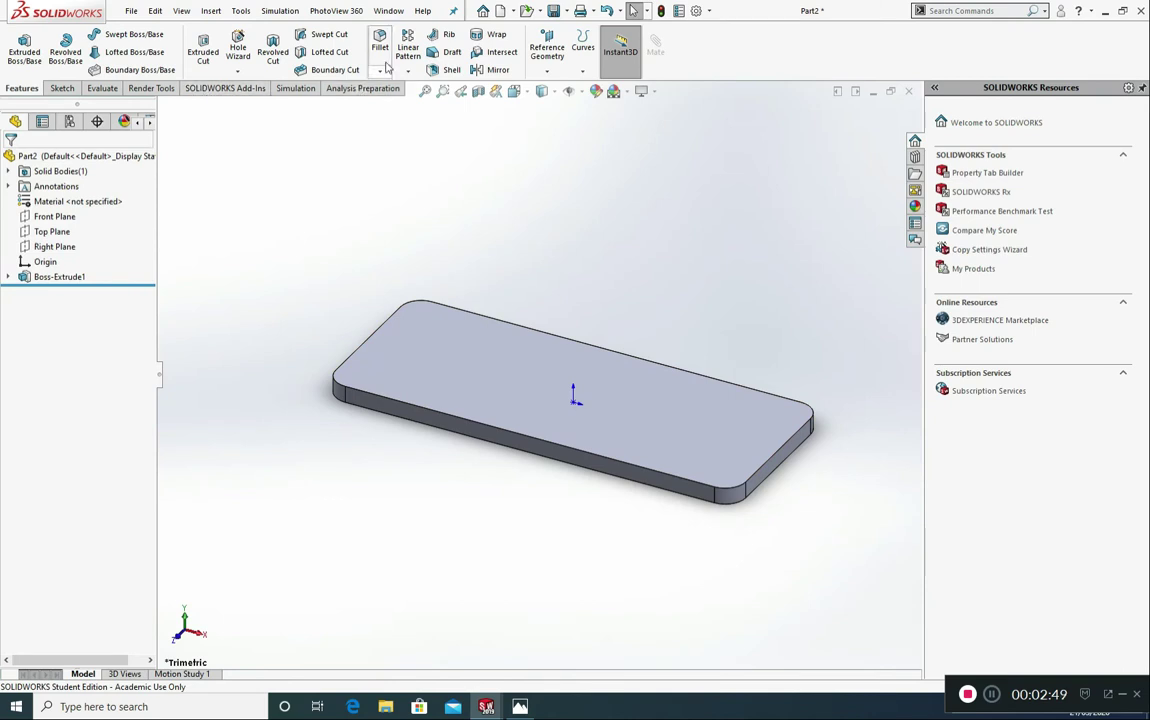
- Fillet the outer perimeter edges of both large faces of the plate with a 0.5 mm radius, using tangent propagation and full preview
left_click(380, 45)
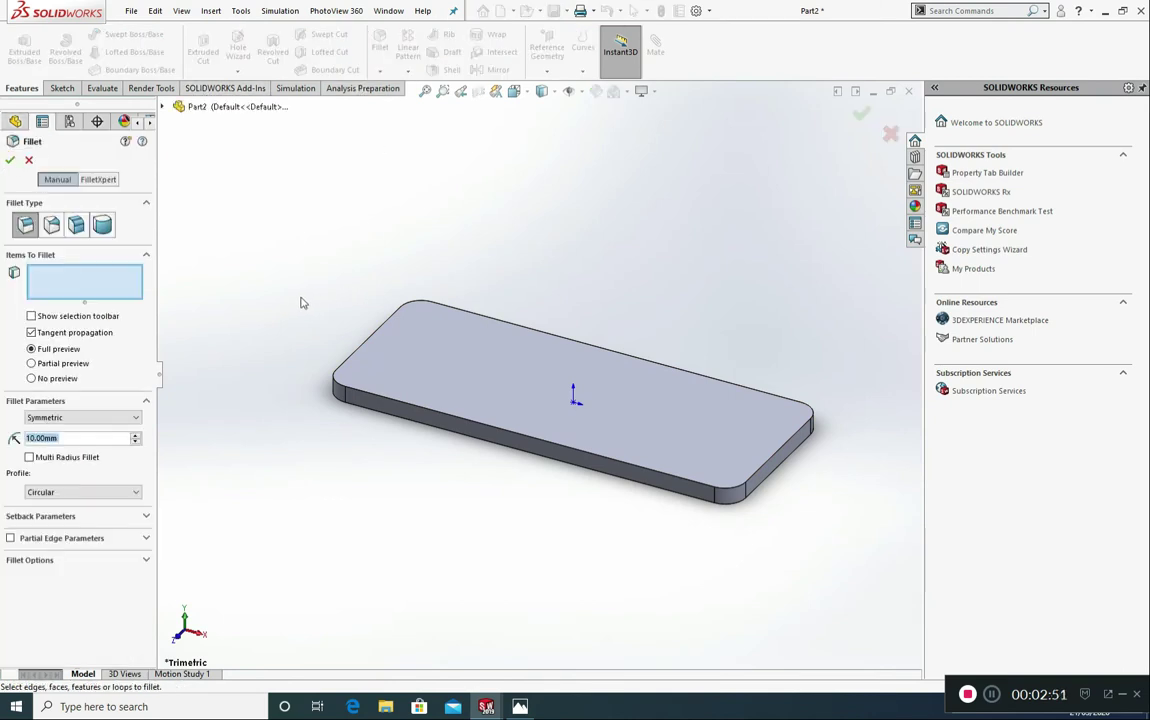
left_click_drag(84, 439, 5, 441)
type("0.5")
key("Return")
left_click(429, 414)
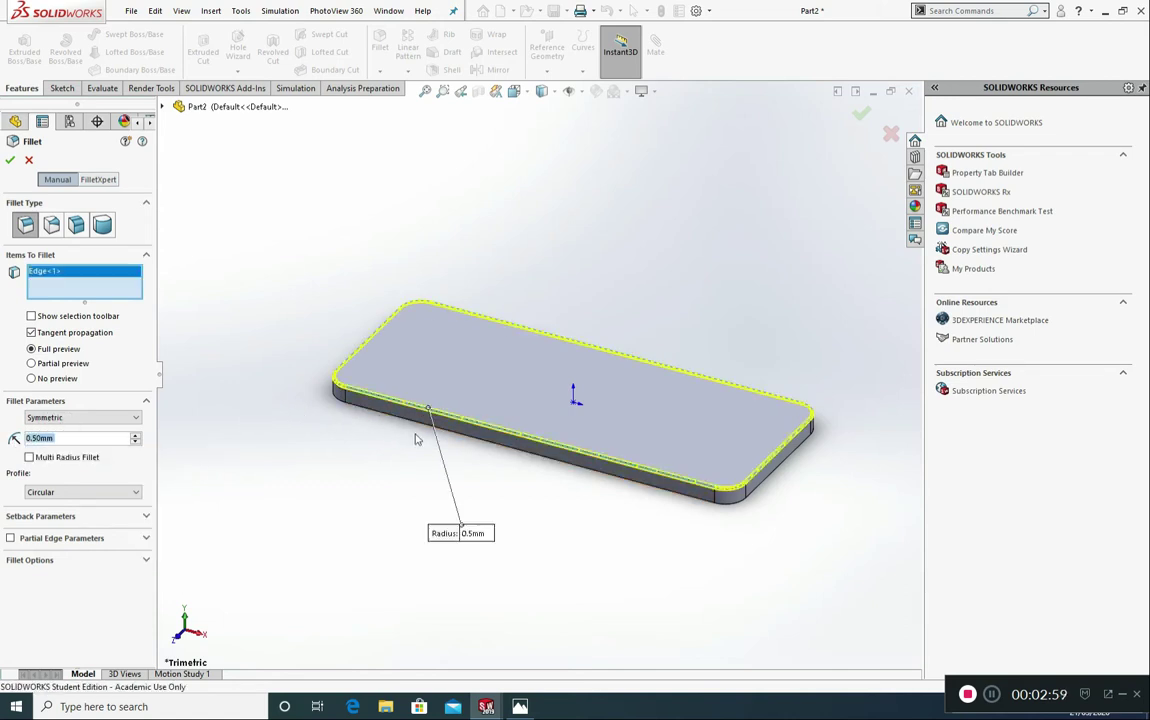
middle_click_drag(417, 438, 479, 261)
left_click(433, 333)
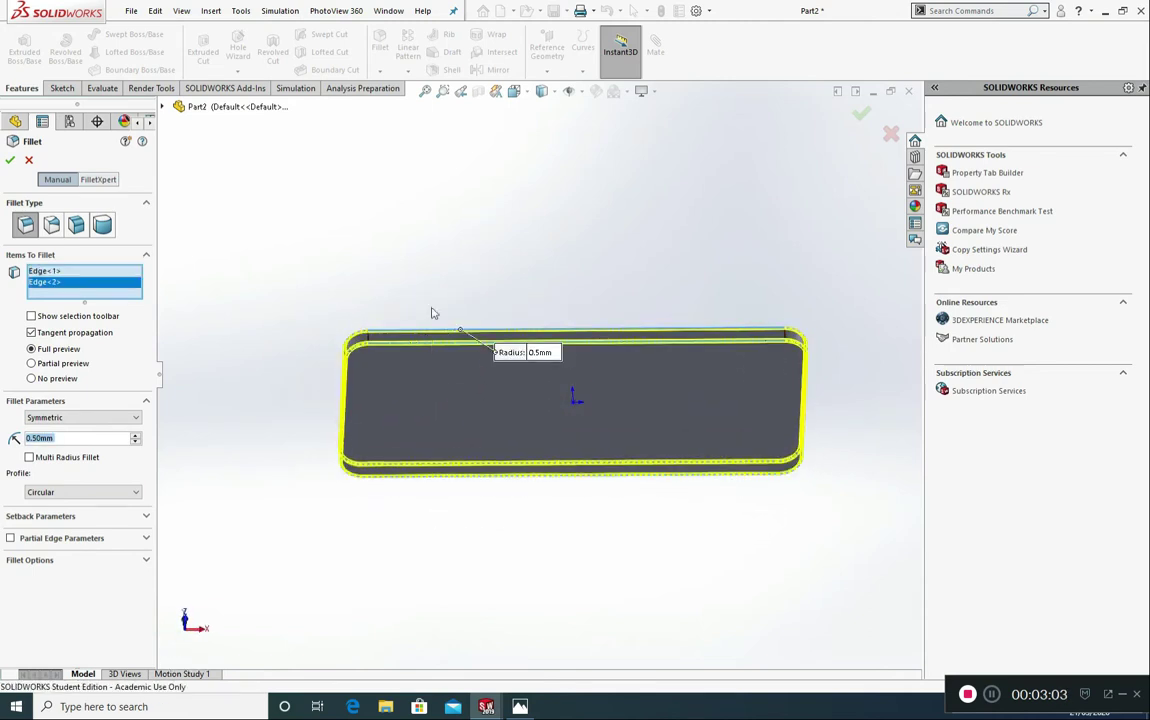
middle_click_drag(432, 313, 311, 447)
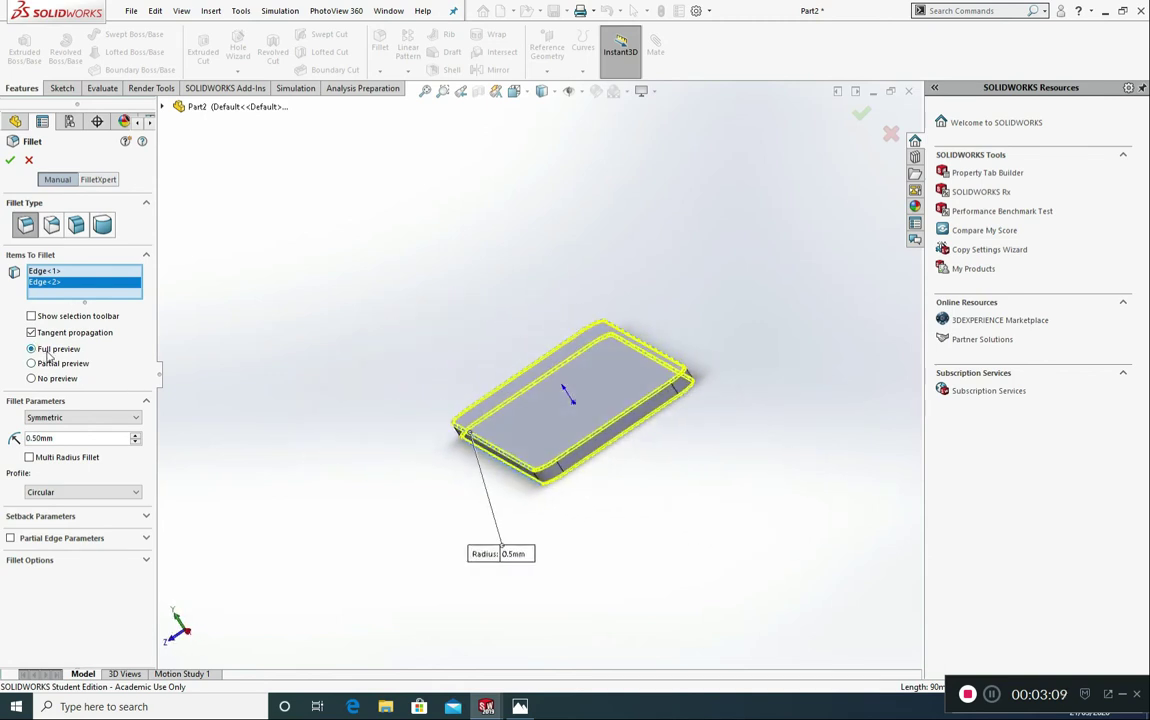
left_click(39, 381)
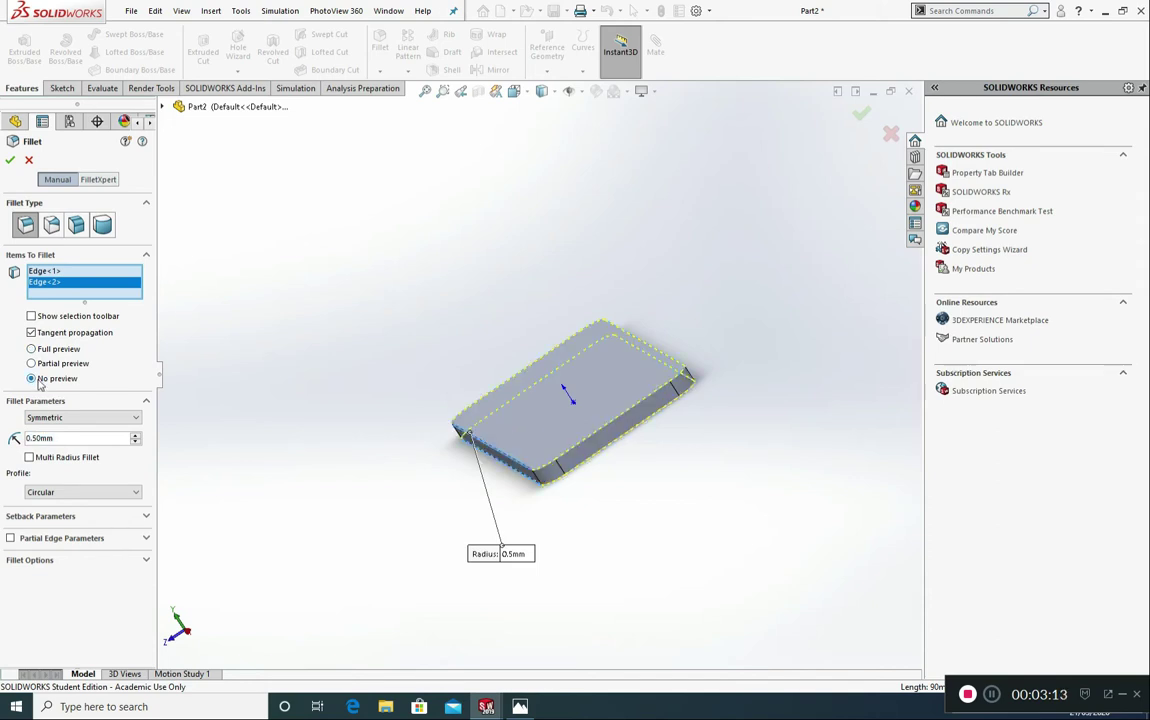
left_click(45, 351)
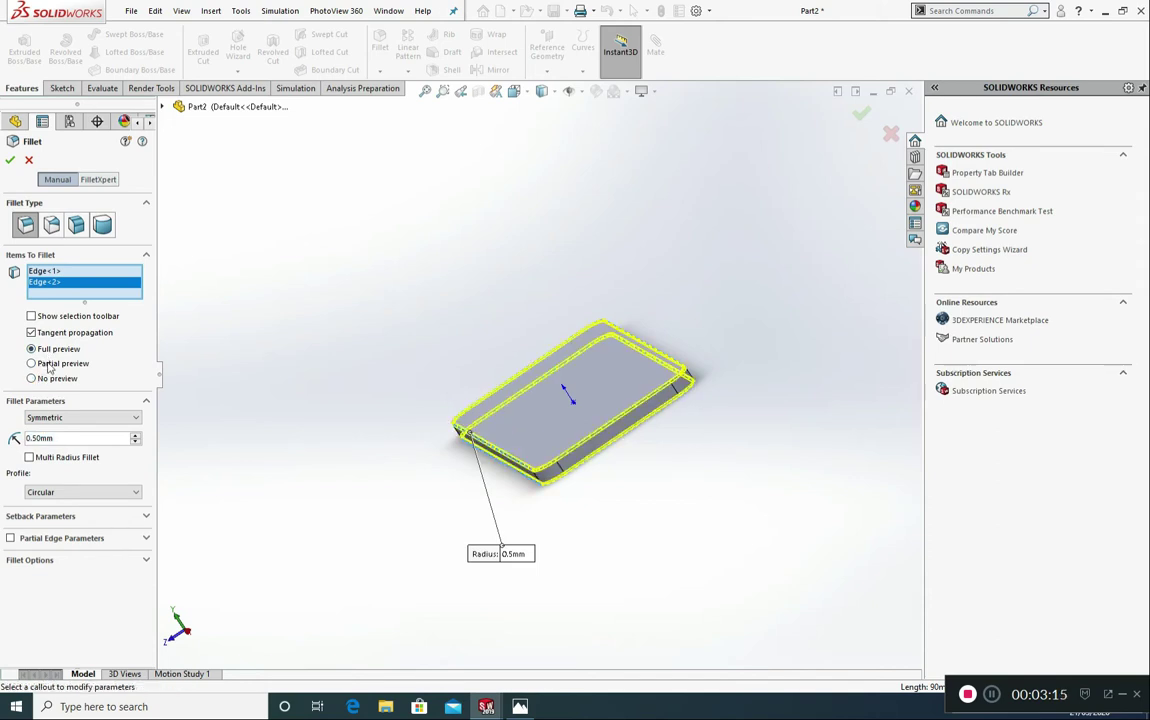
left_click(9, 162)
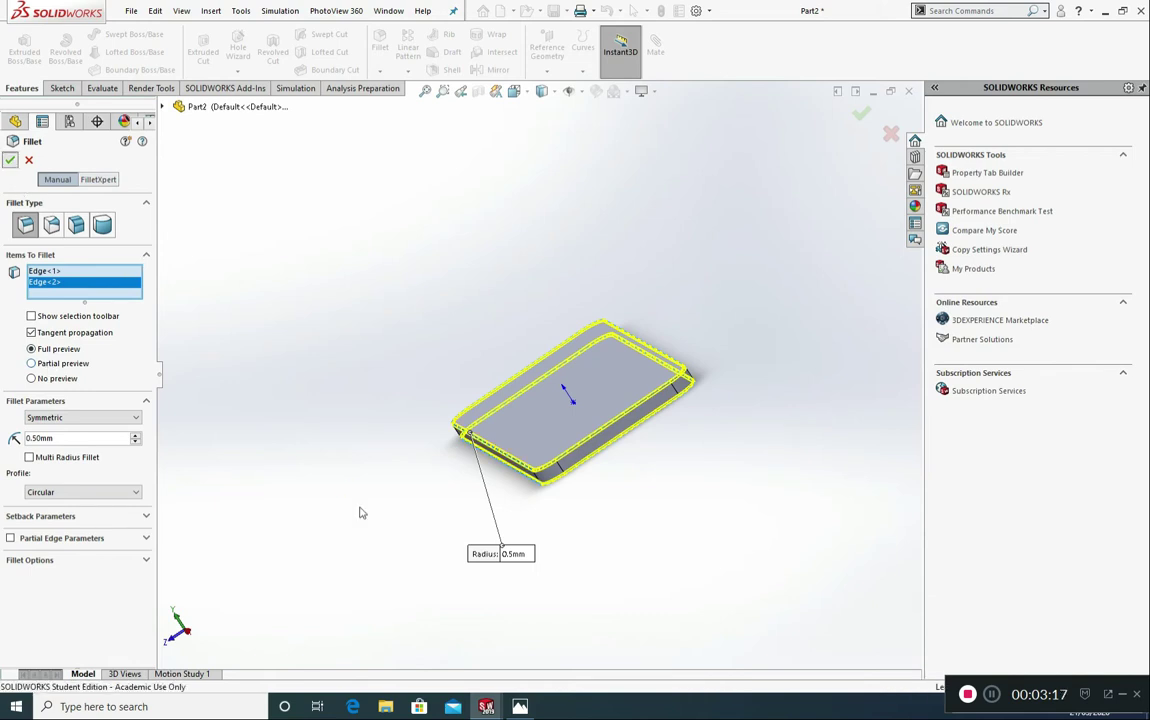
- Switch to the Photos app to examine the hole layout on the drill gauge reference image, and return to the part in SOLIDWORKS
middle_click_drag(436, 522, 323, 509)
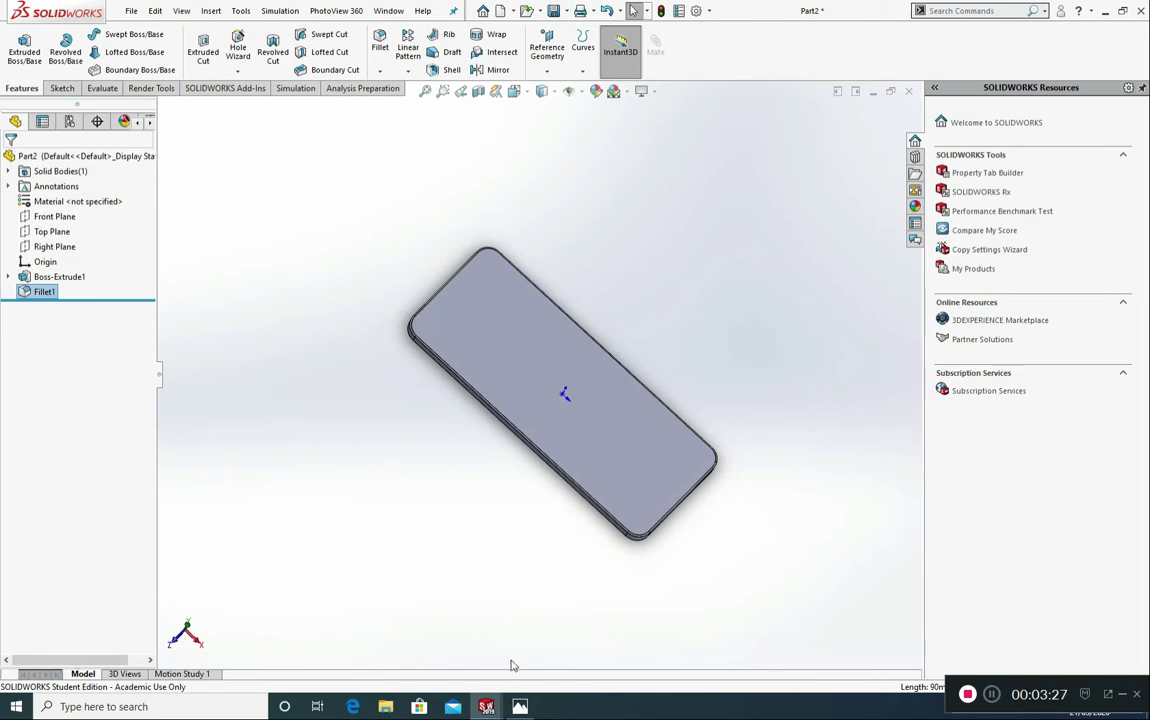
key("alt+Tab")
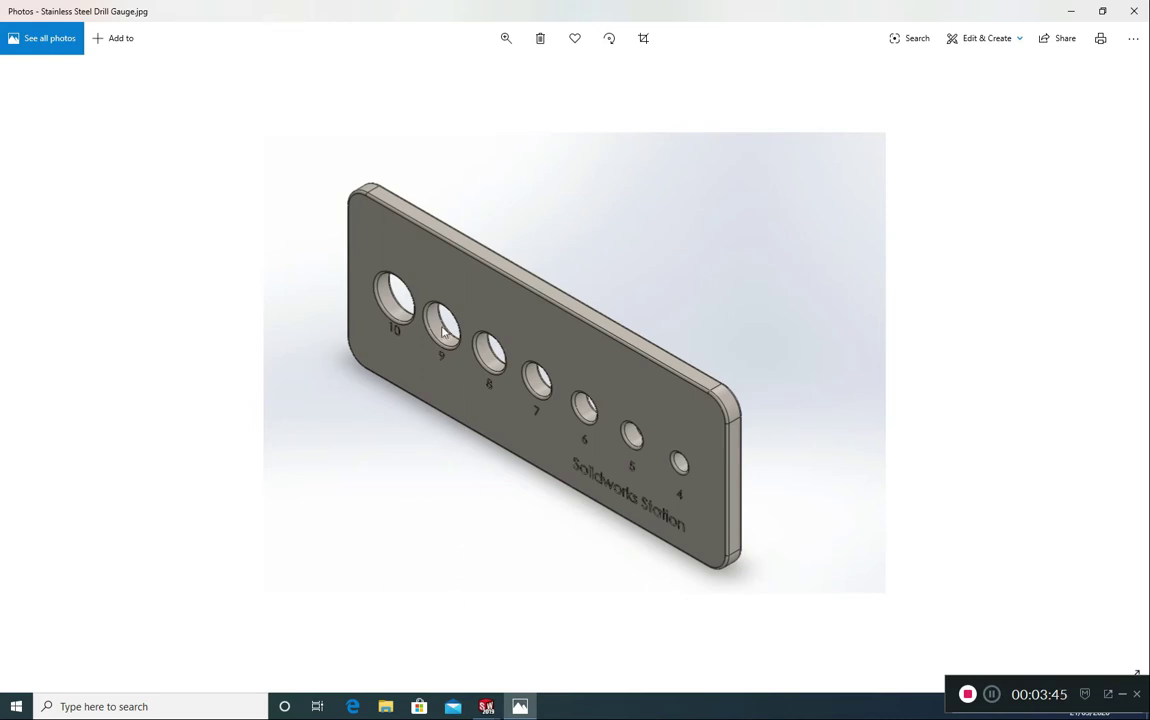
key("alt+Tab")
- Sketch a horizontal midpoint centerline on the plate's large face, centred on the origin and reaching the face's short edges, and exit the sketch
left_click(517, 327)
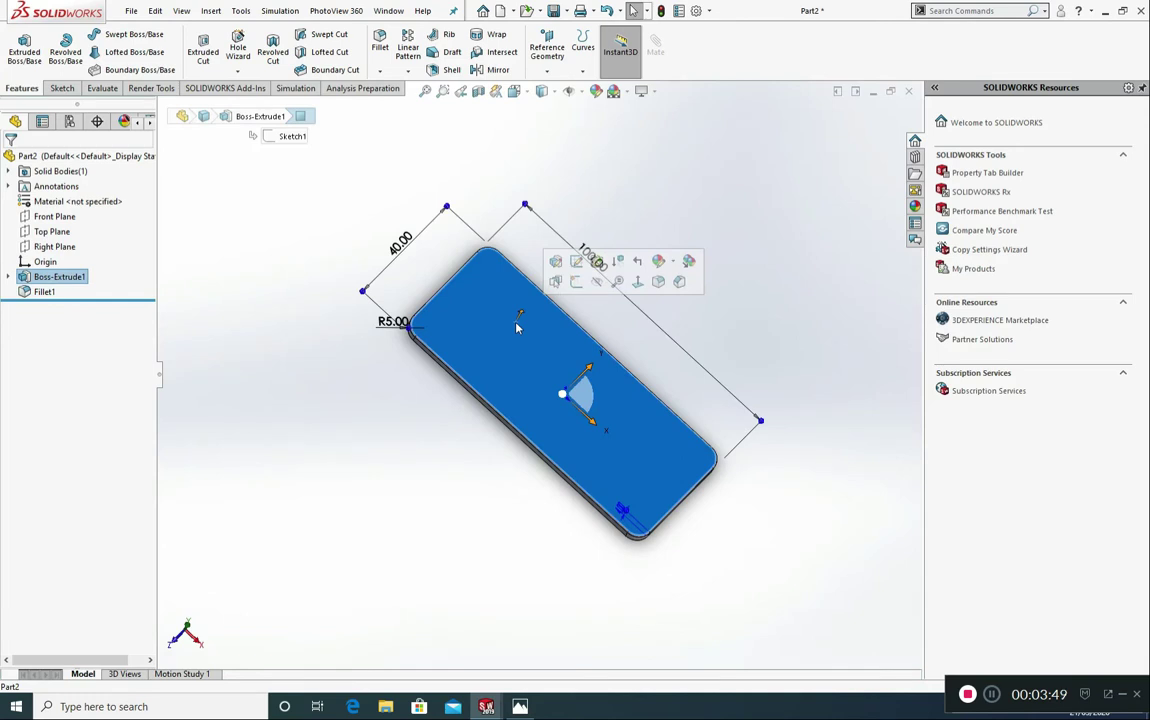
left_click(637, 281)
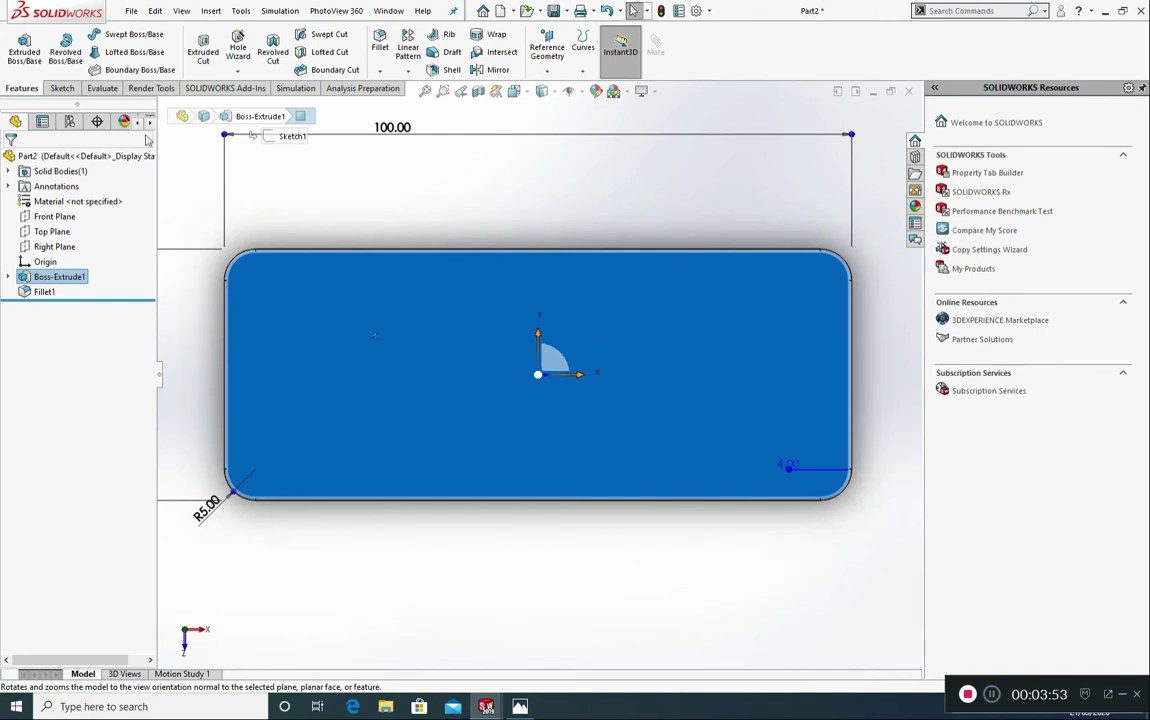
left_click(60, 89)
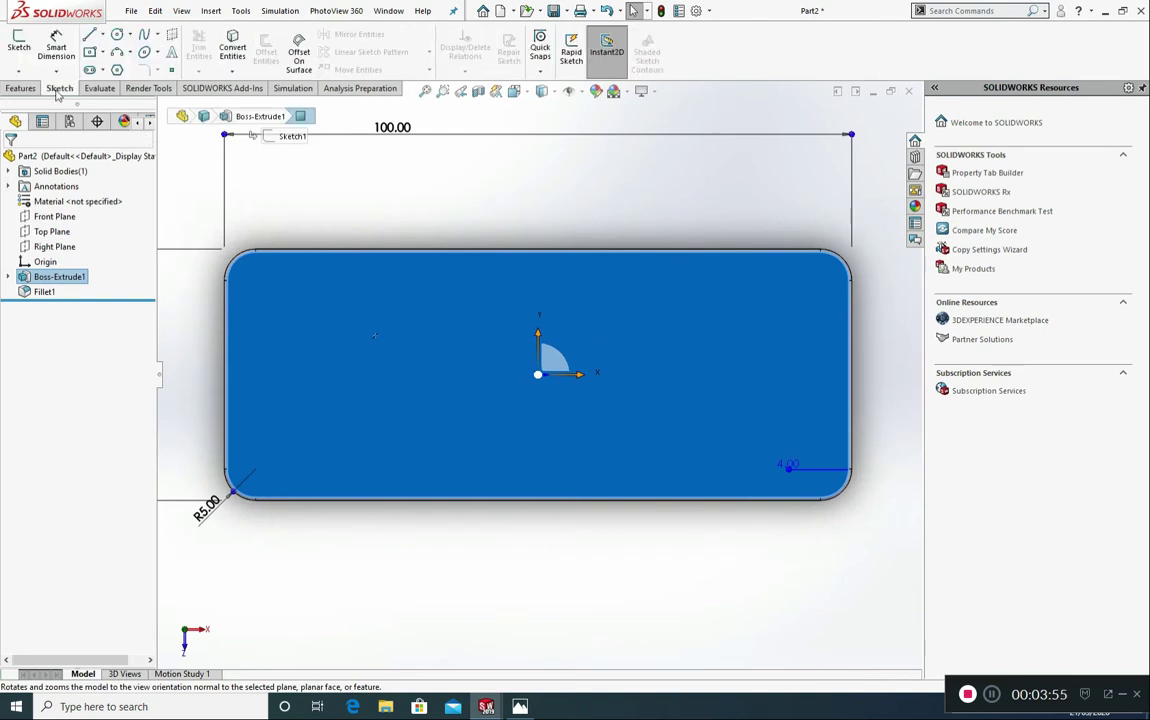
left_click(91, 36)
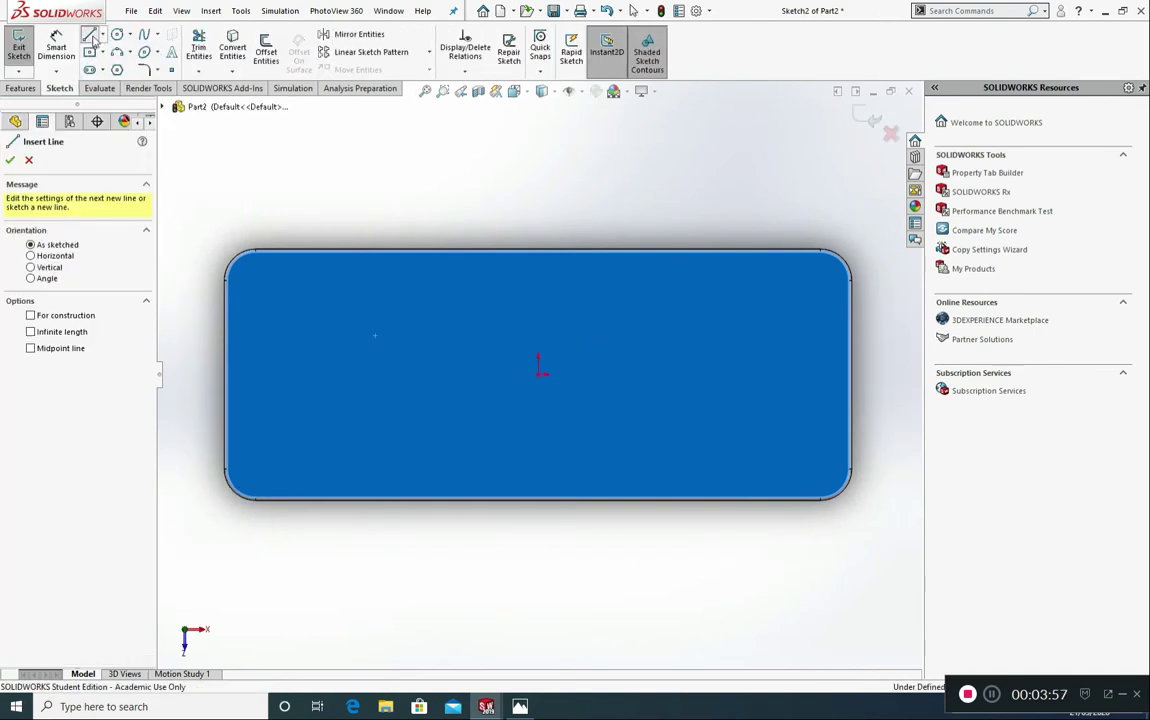
left_click(102, 35)
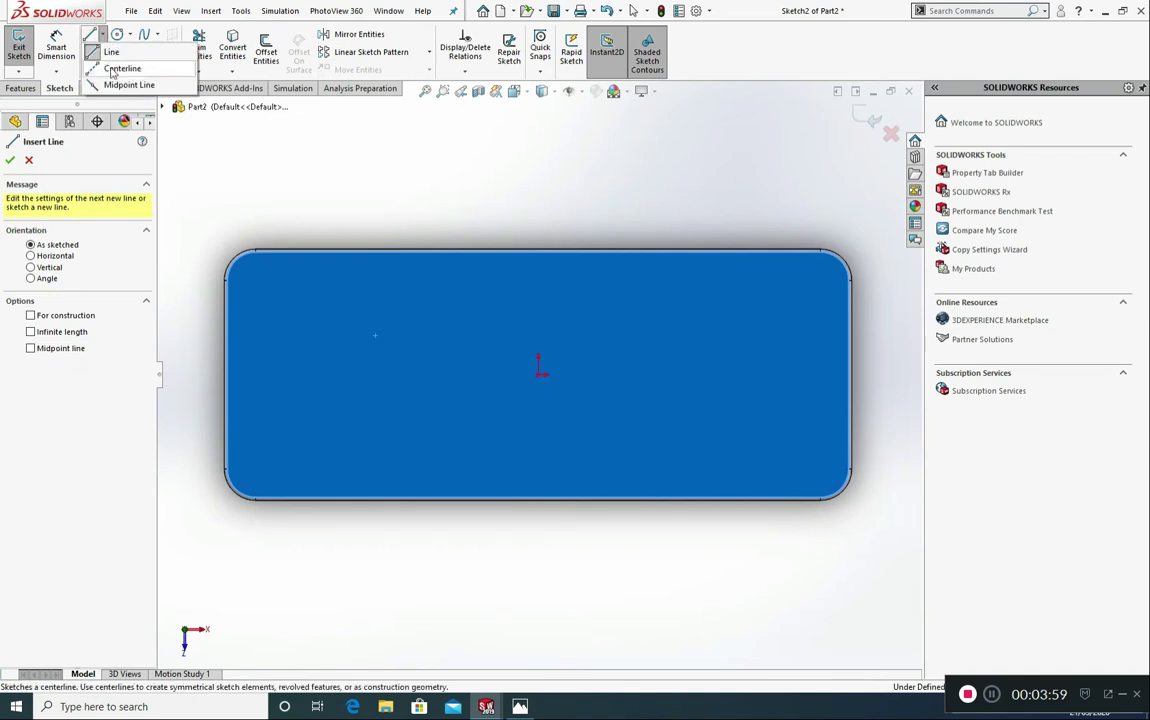
left_click(118, 69)
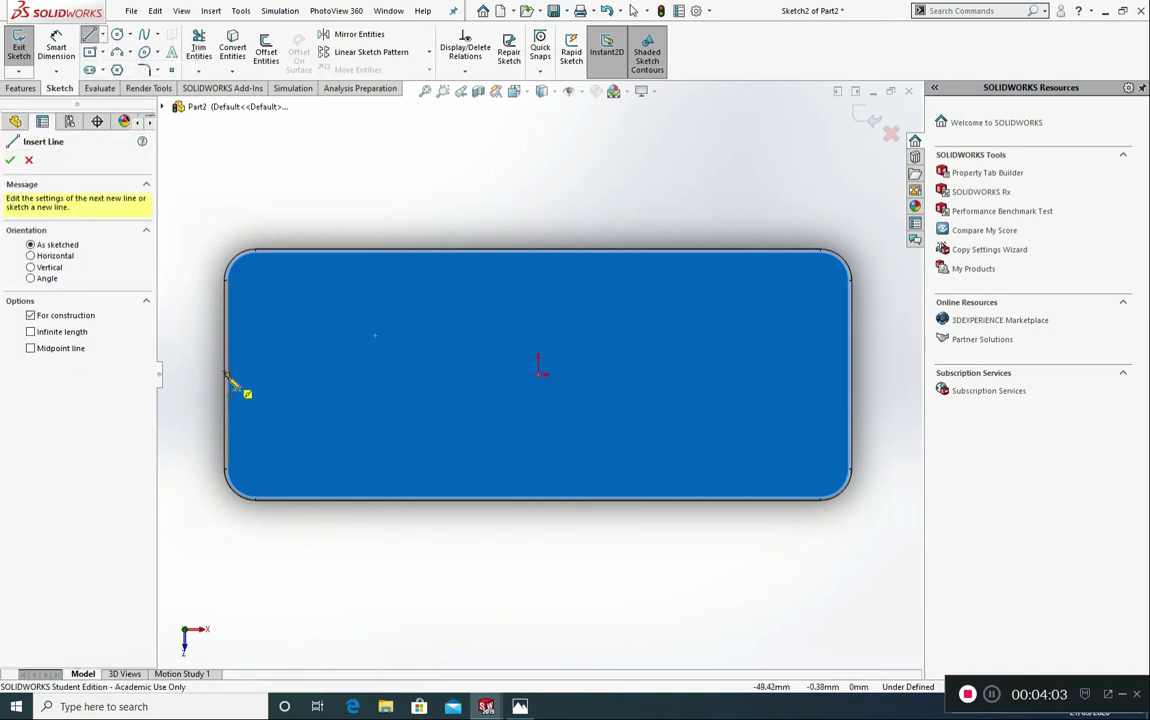
left_click(228, 375)
left_click(30, 349)
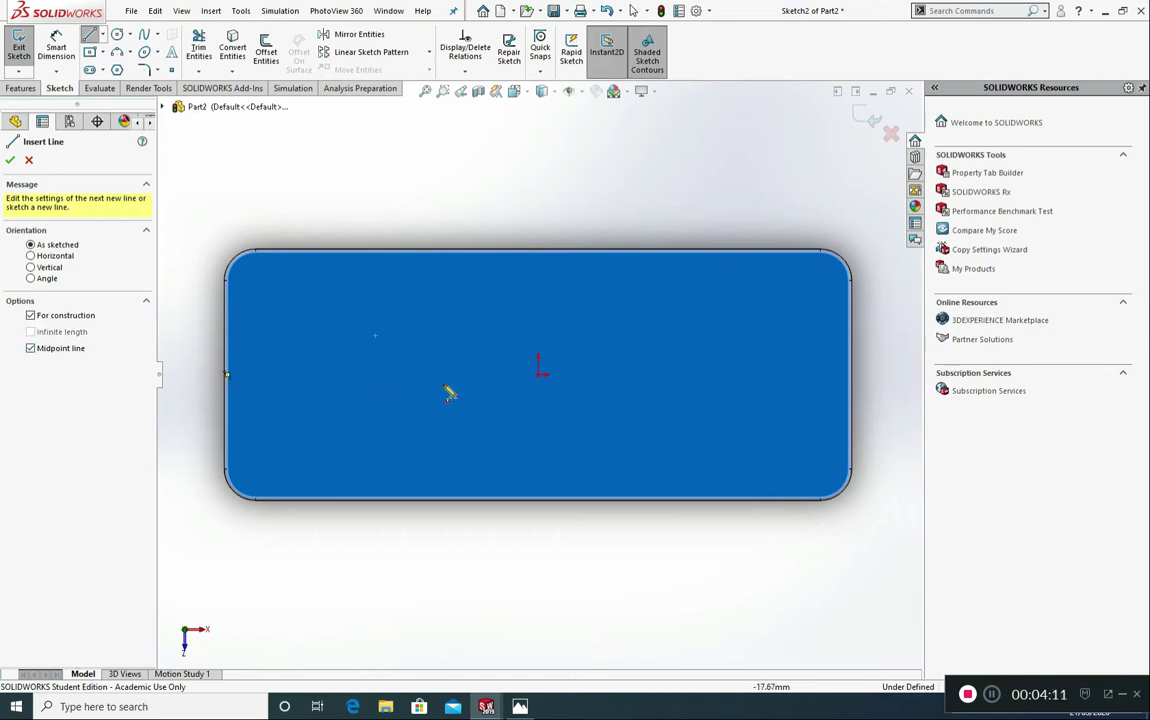
left_click(538, 375)
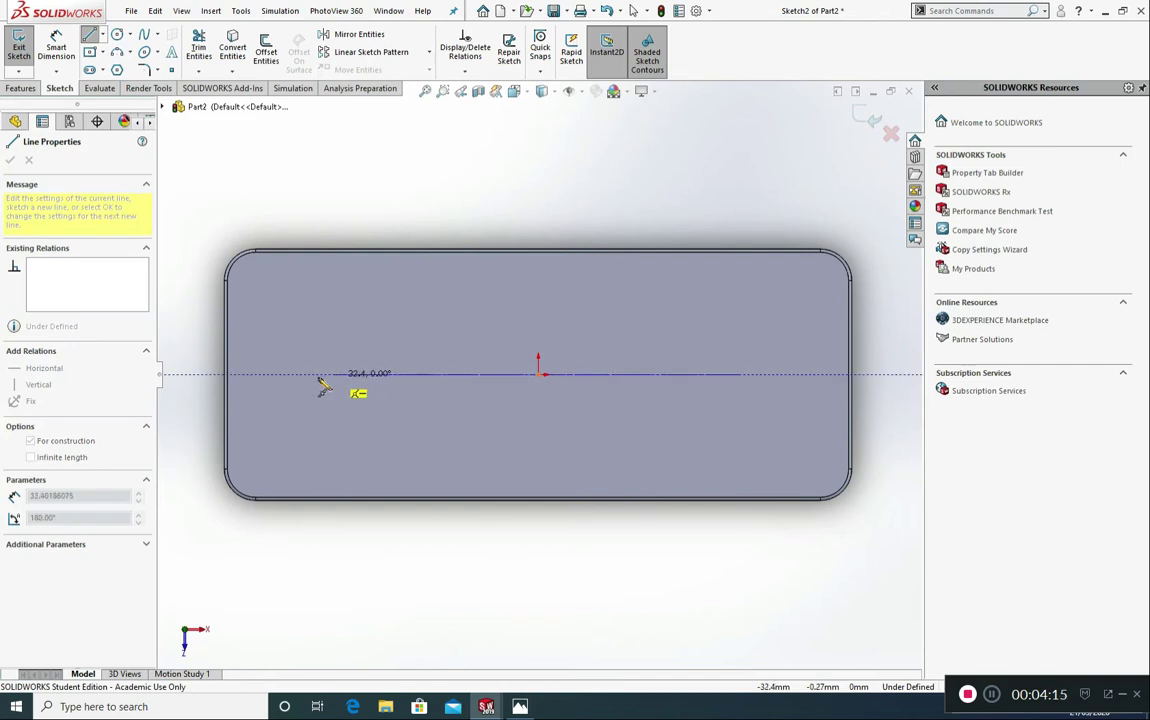
left_click(228, 376)
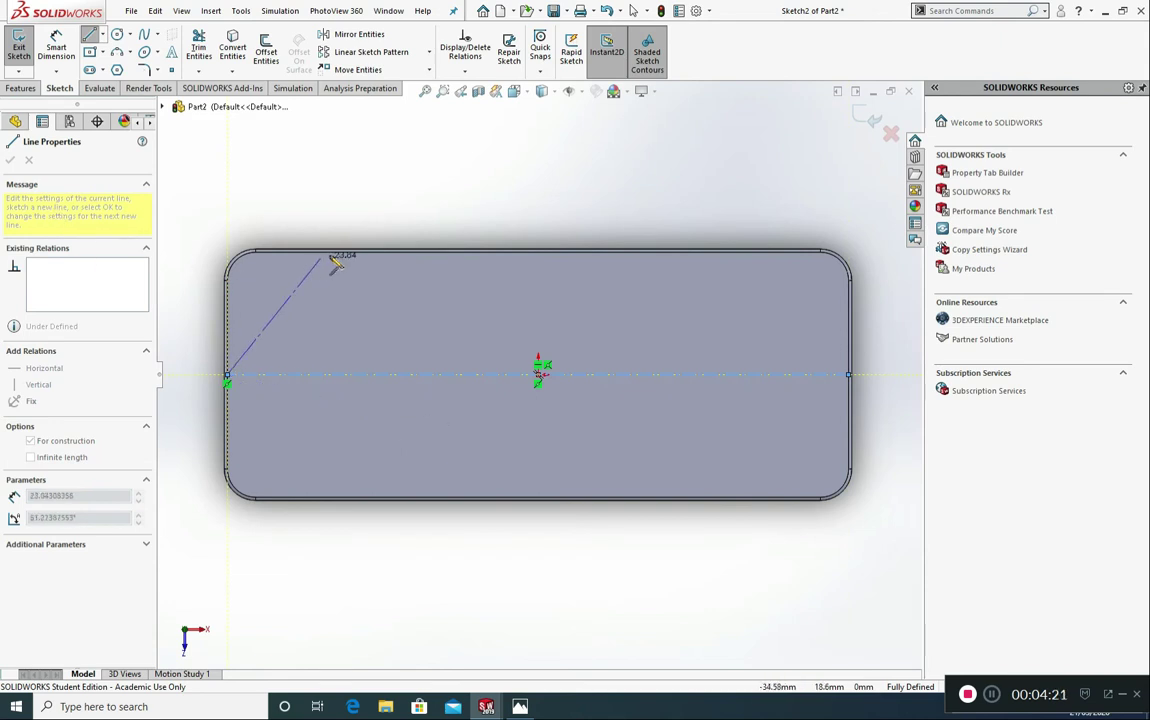
key("Escape")
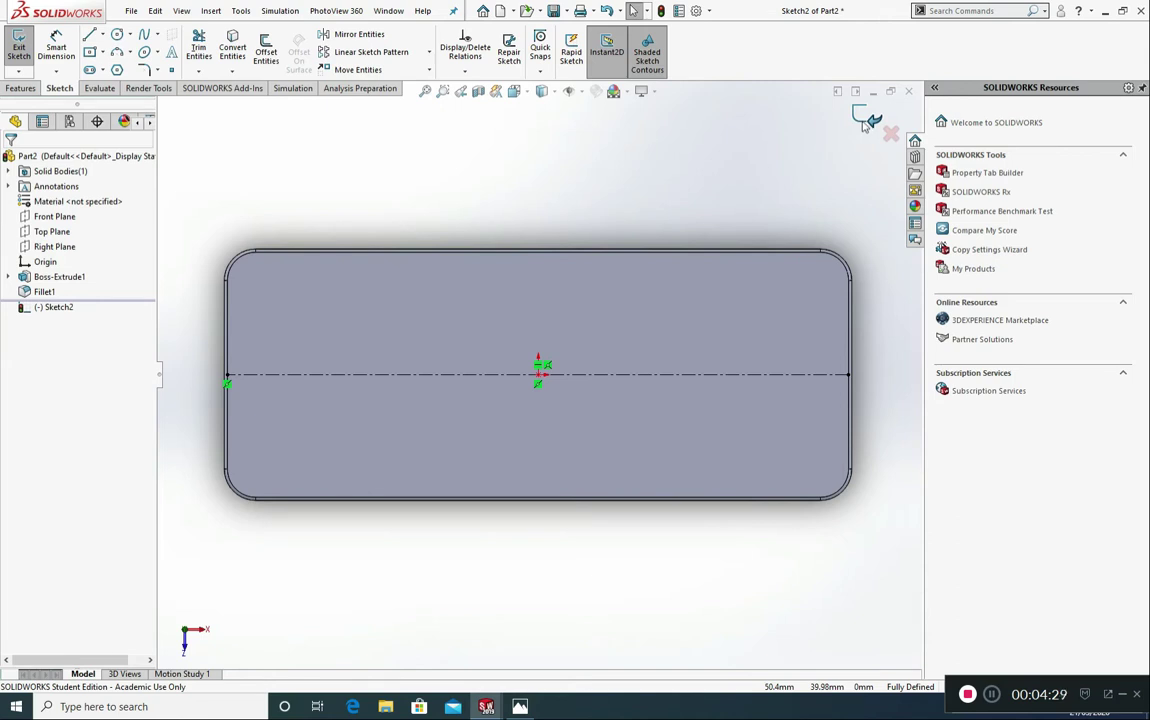
left_click(866, 123)
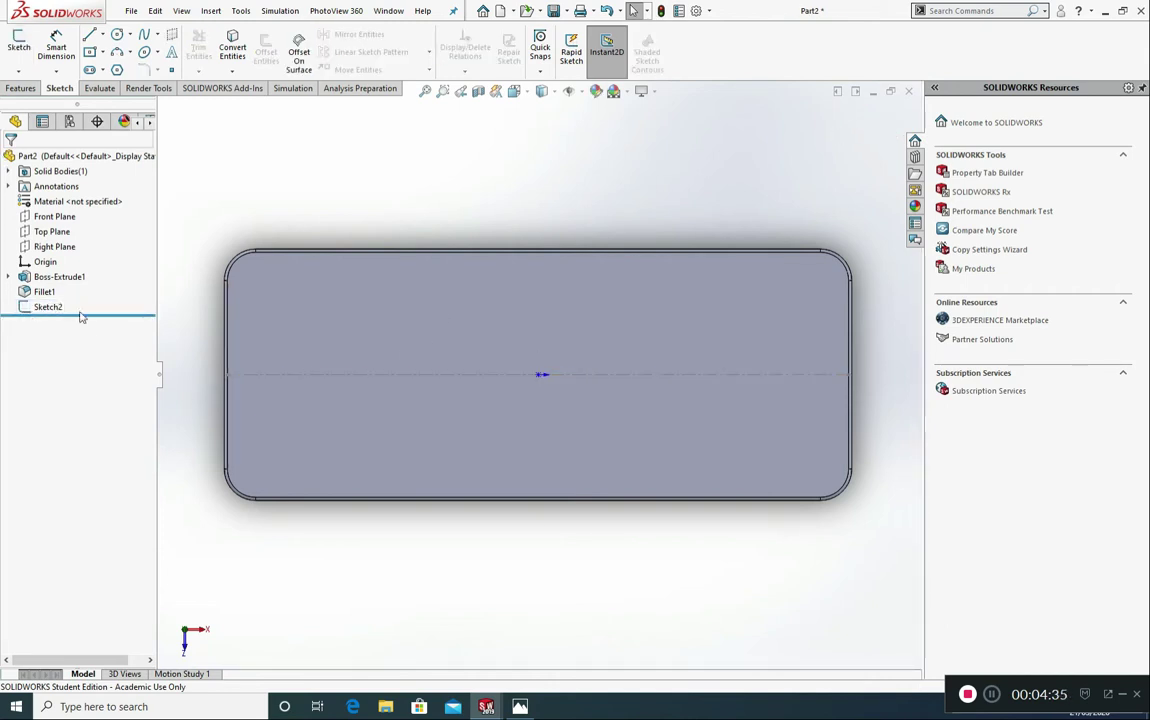
- Rename the centerline sketch as Centre Line for Holes
right_click(50, 312)
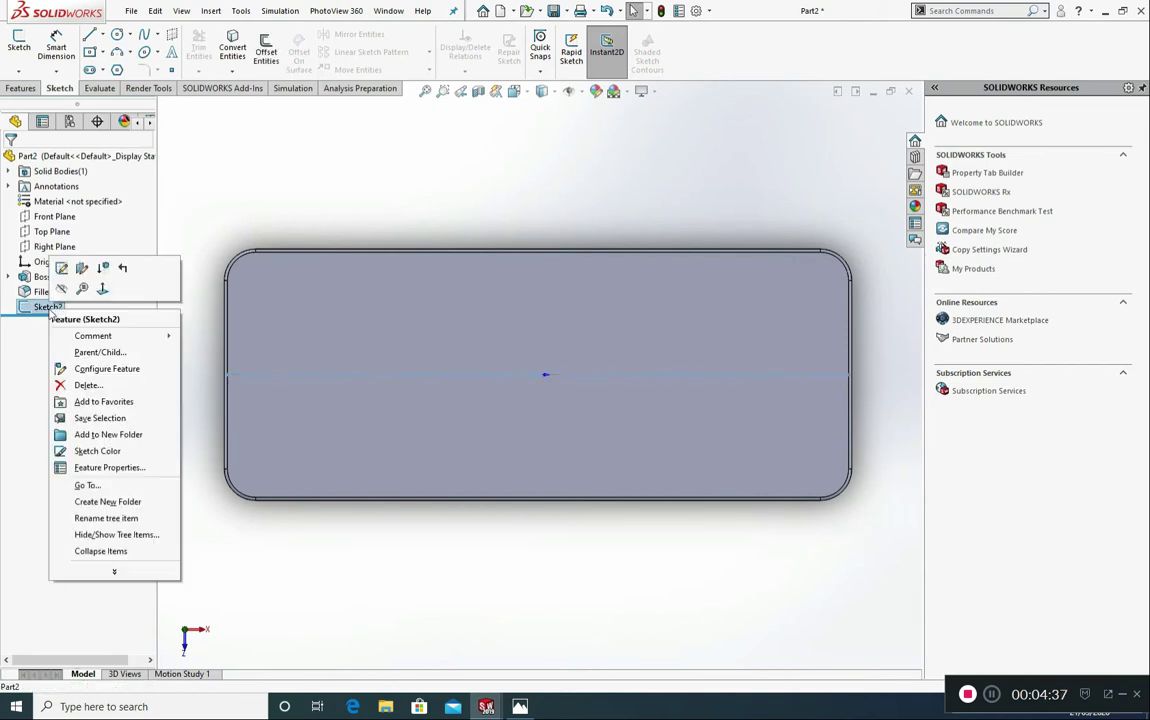
left_click(124, 521)
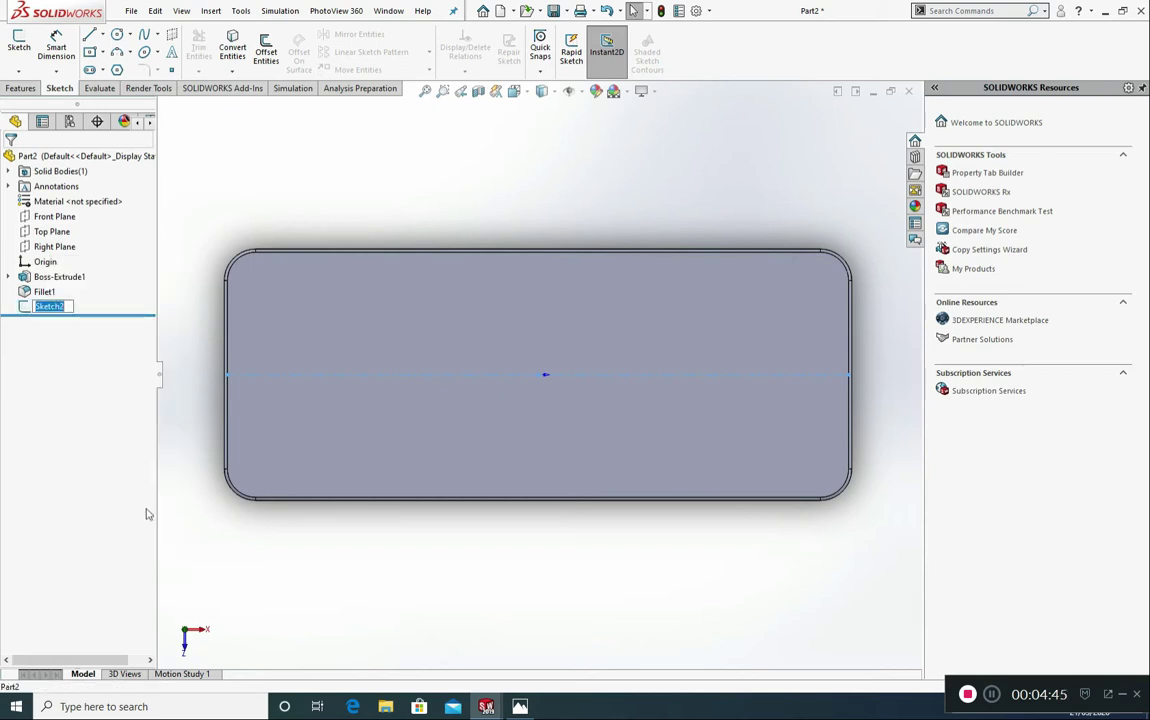
type("Centre Line for Holes")
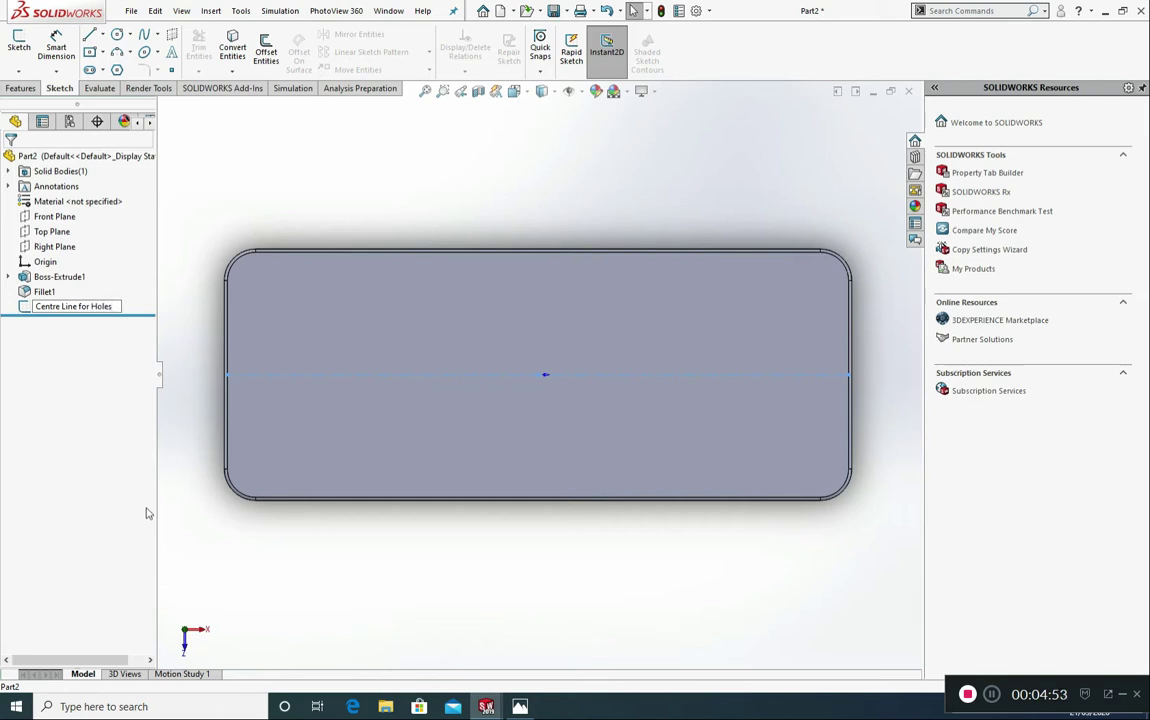
key("Return")
left_click(202, 507)
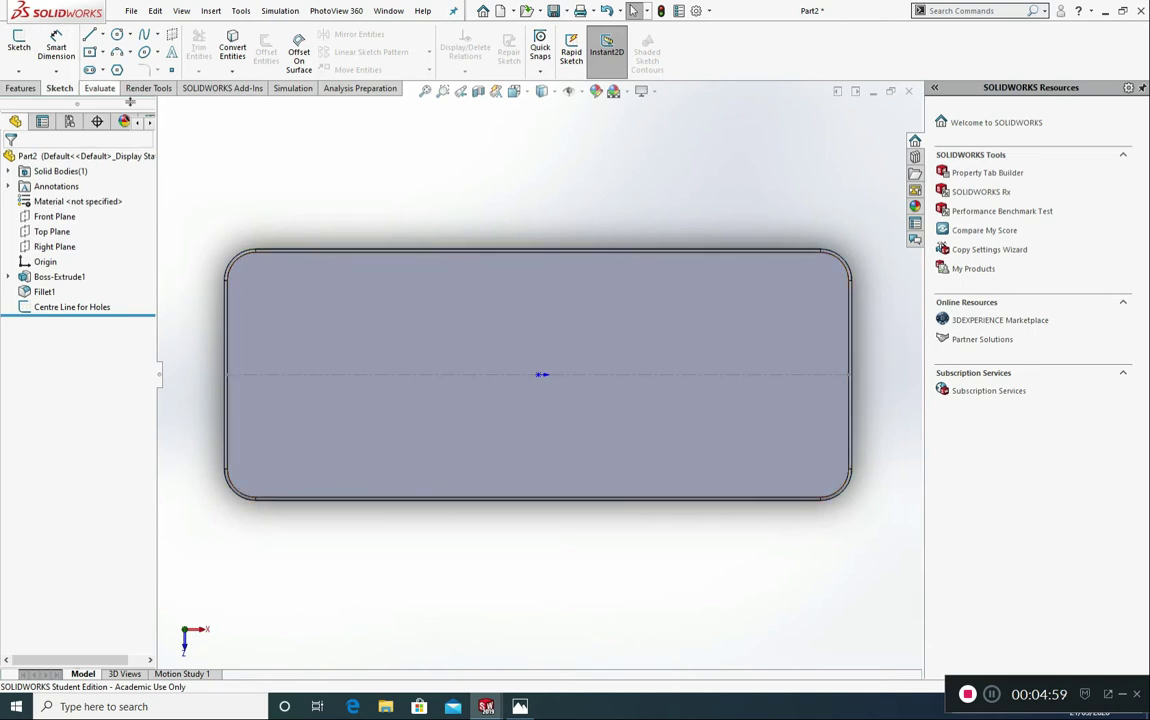
- Open a new sketch on the plate's large face and draw a circle of about 3.76 mm radius on the centerline near the left end
left_click(20, 42)
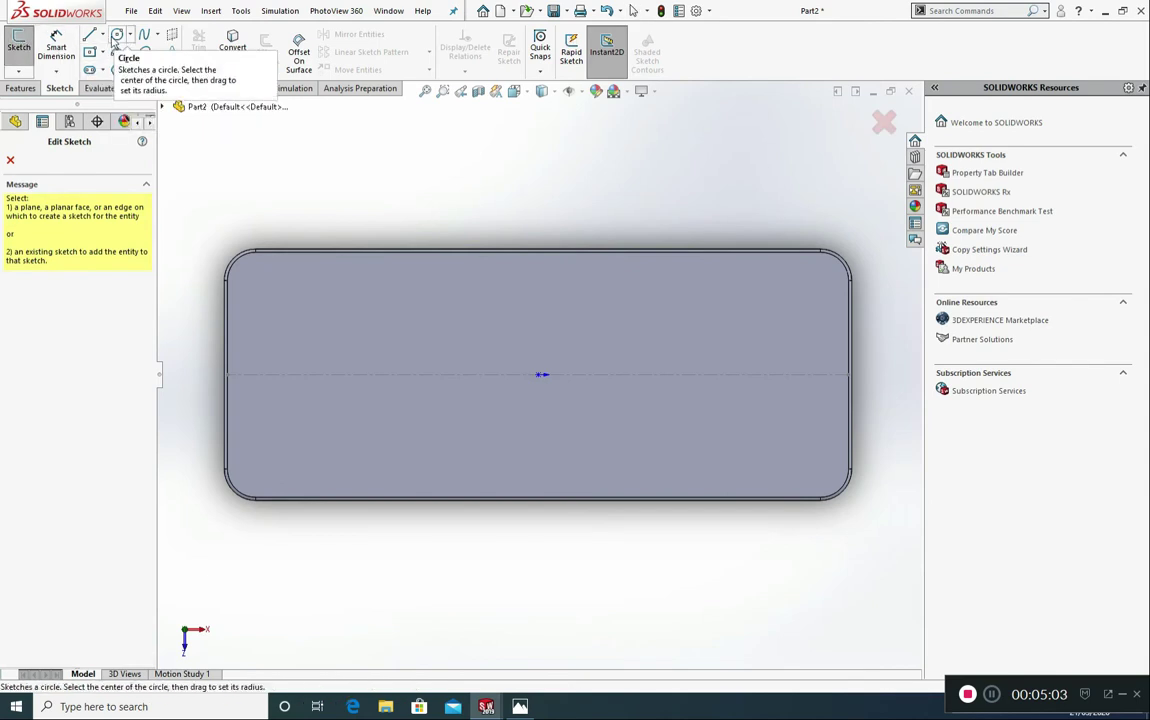
key("Escape")
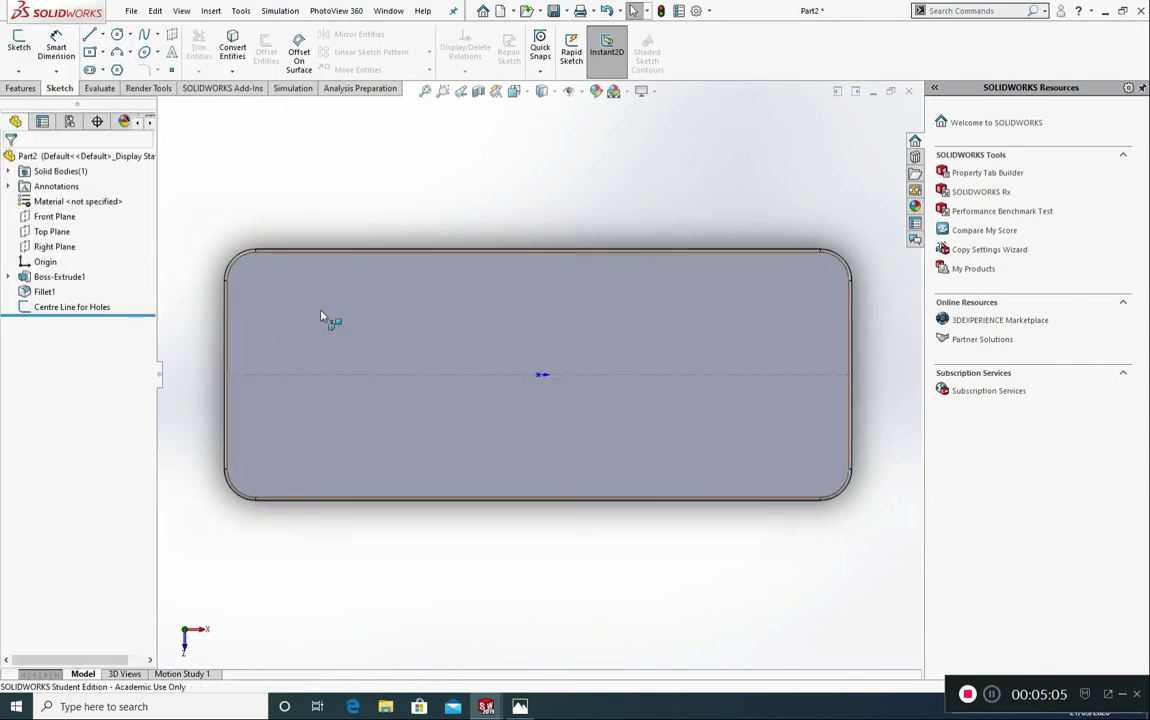
middle_click_drag(346, 270, 405, 330)
left_click(535, 288)
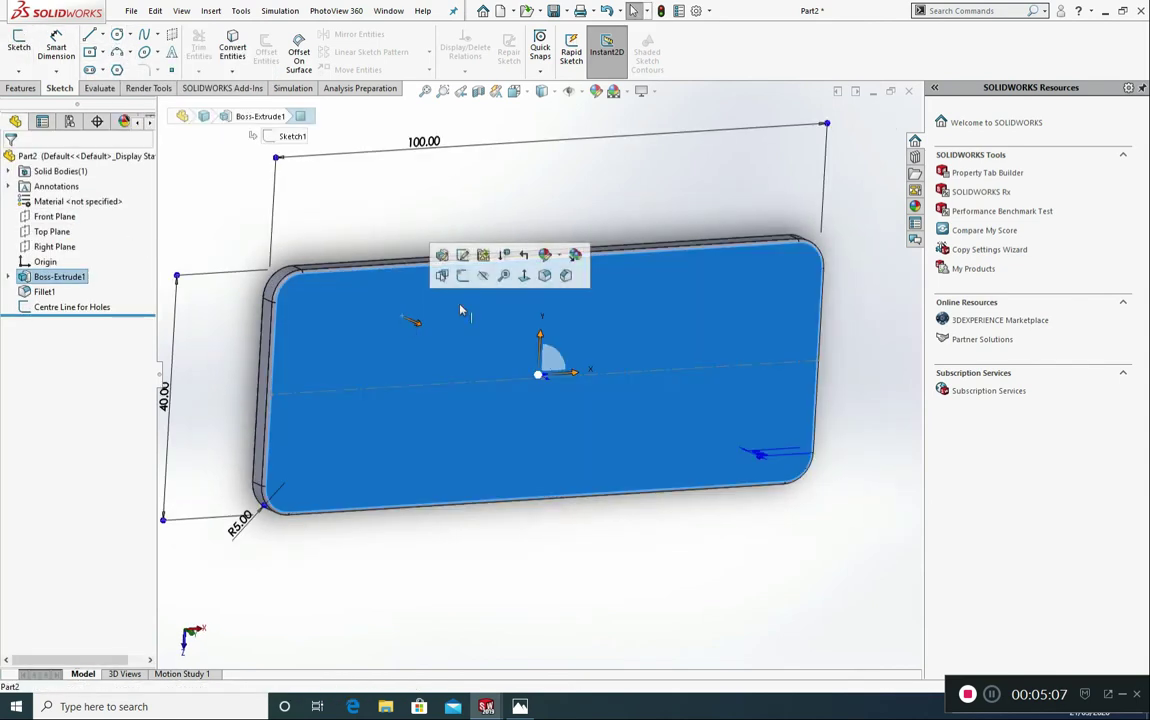
left_click(524, 276)
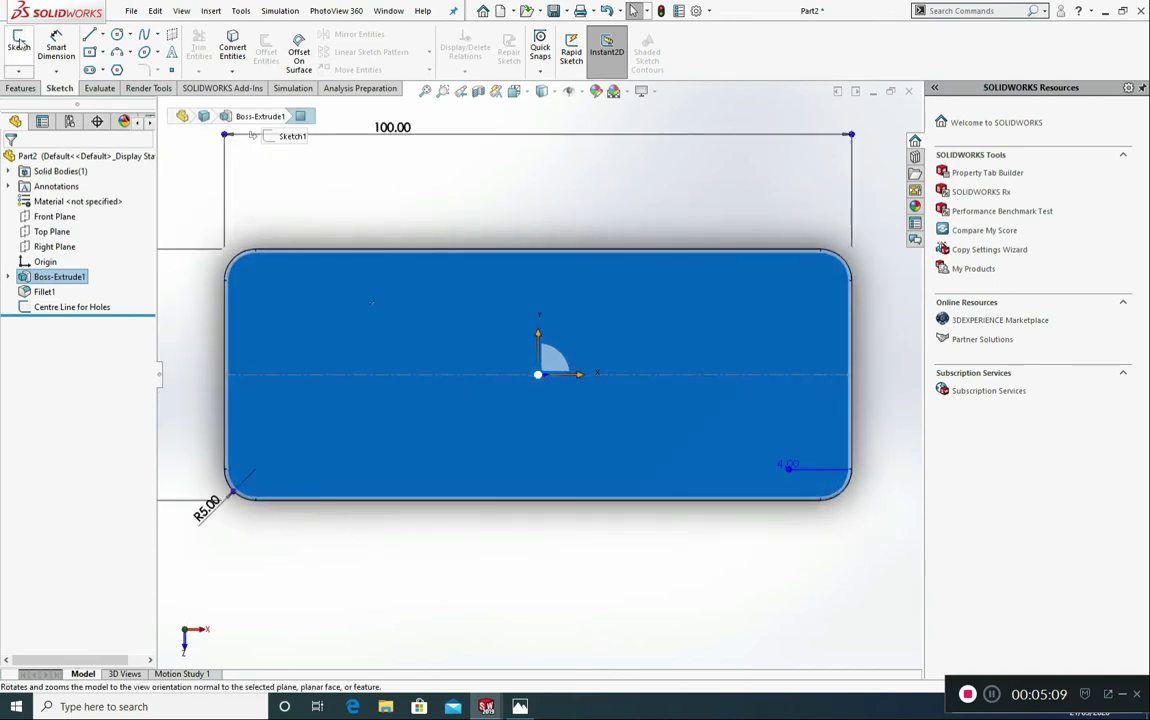
left_click(18, 42)
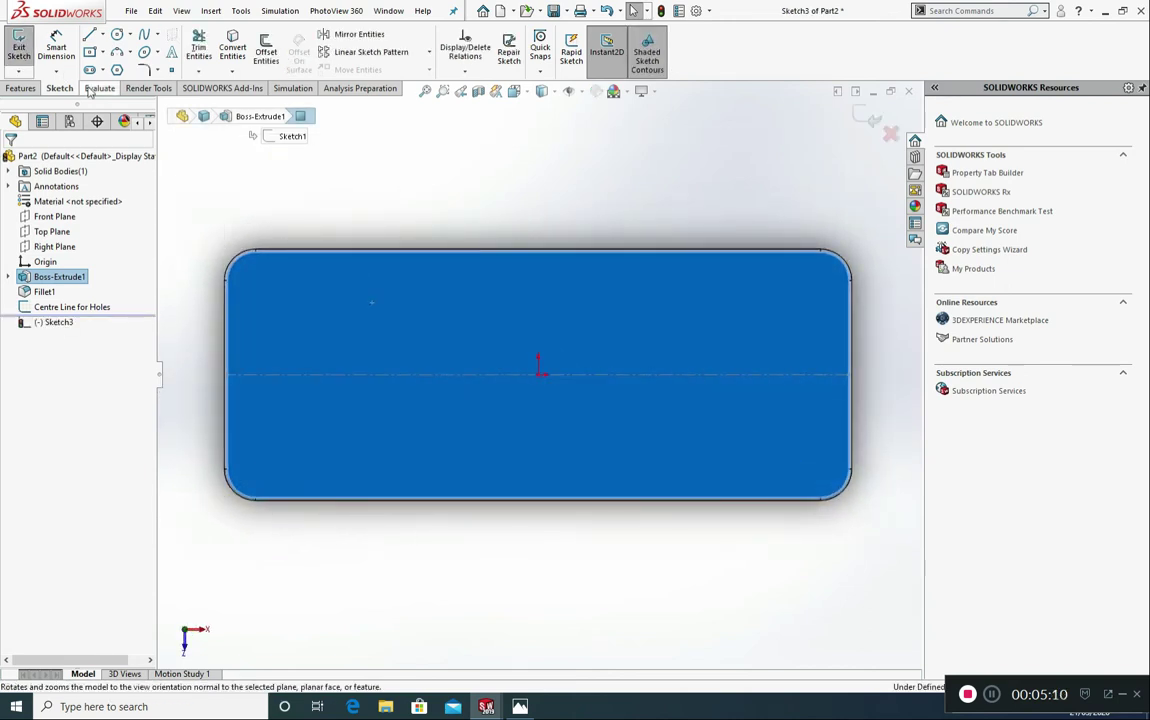
left_click(116, 36)
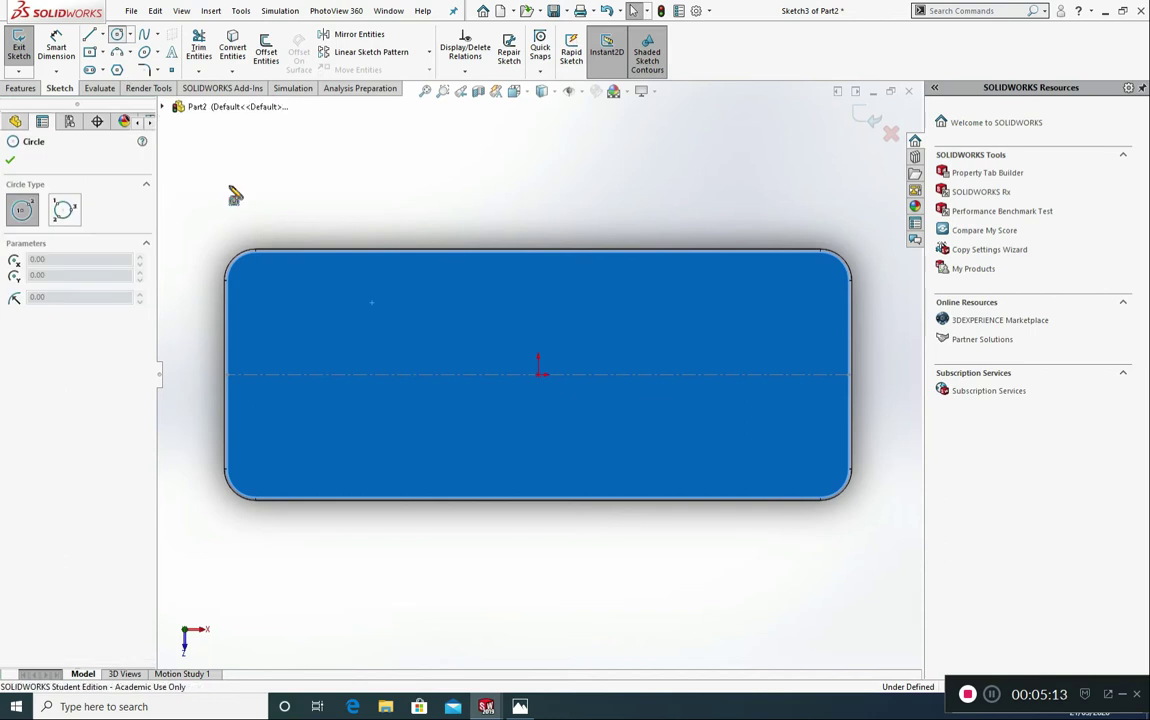
left_click(273, 374)
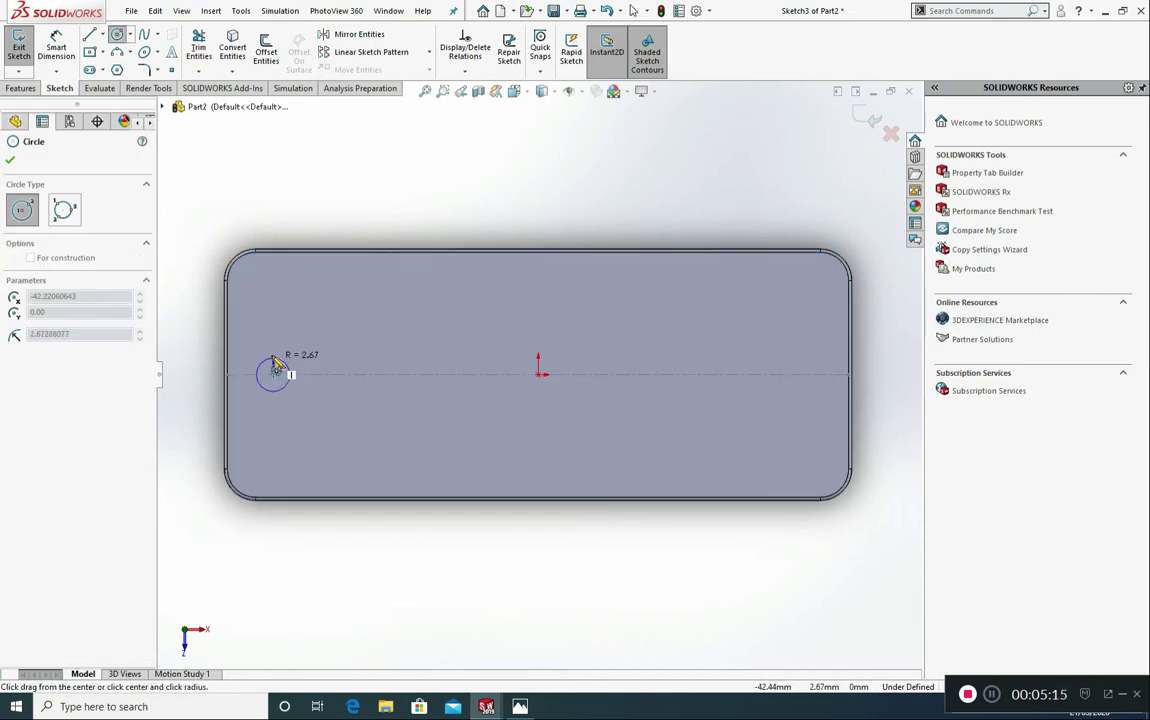
left_click(292, 360)
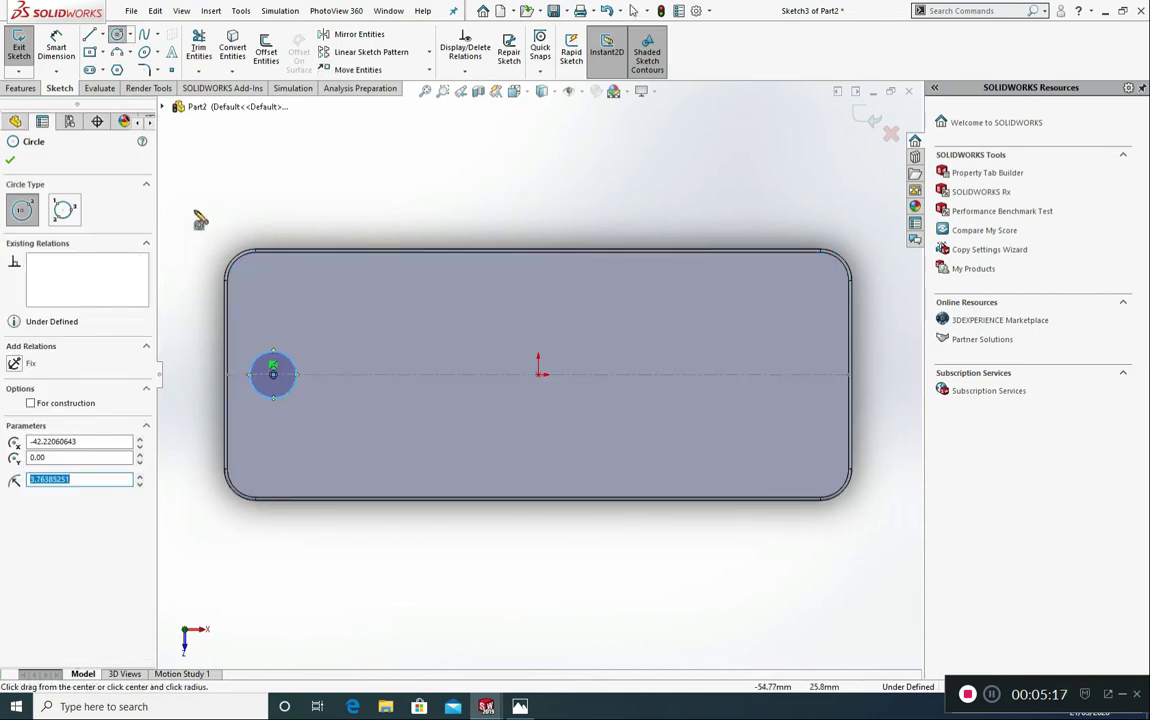
key("Escape")
- Dimension the circle's centre 12.5 mm from the centerline's endpoint on the plate's left short edge
left_click(58, 50)
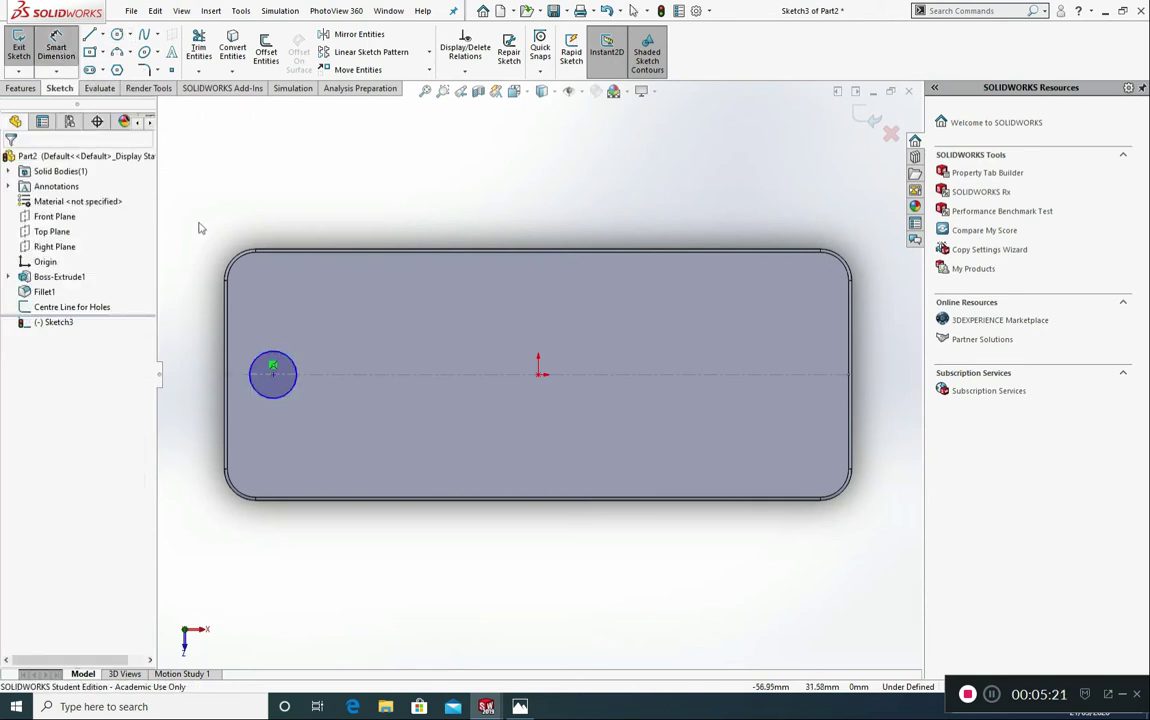
left_click(229, 377)
left_click(273, 373)
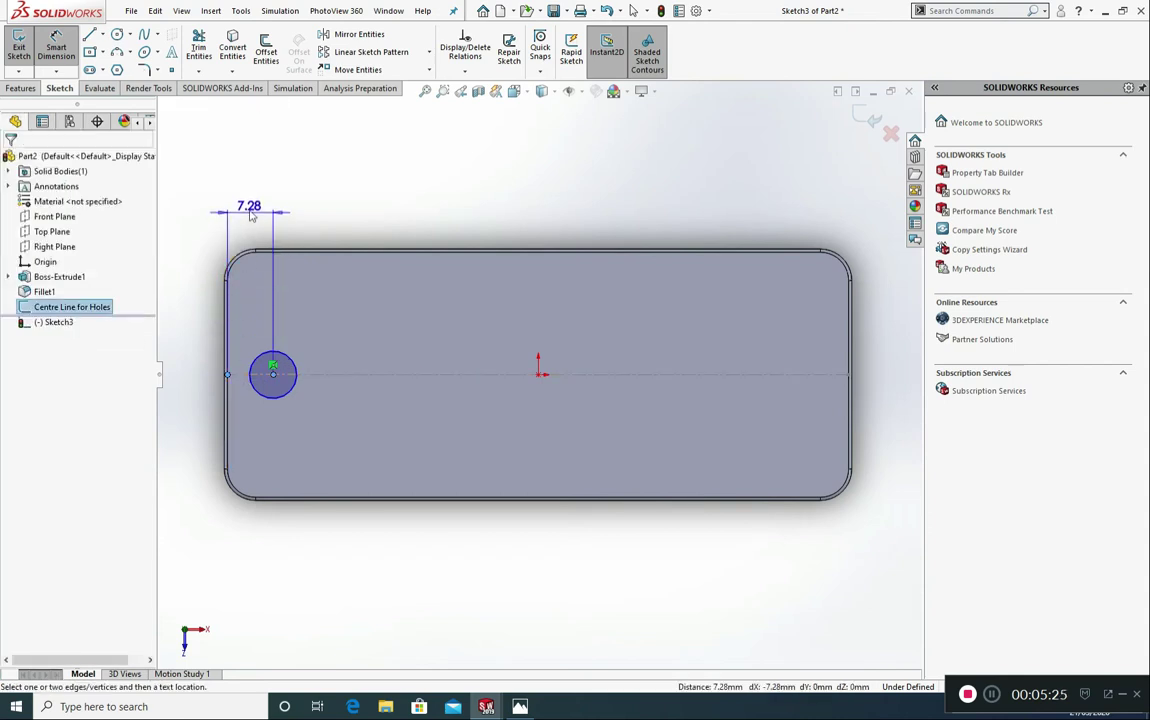
left_click(250, 214)
type("12.5")
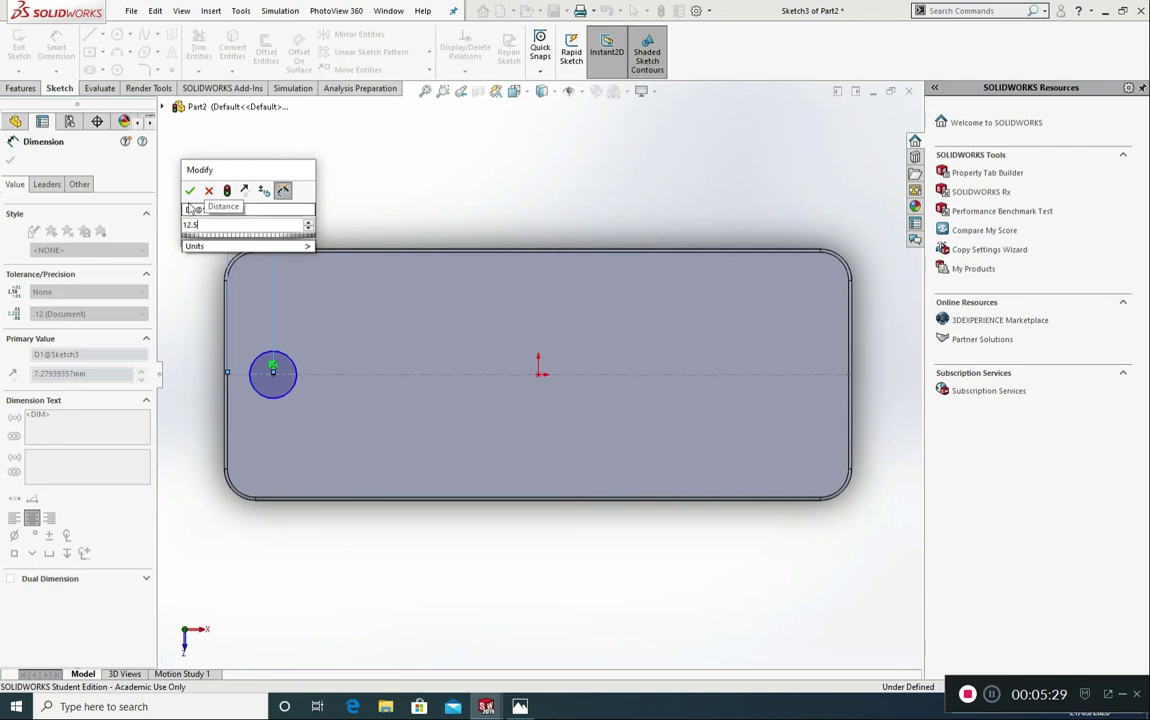
key("Escape")
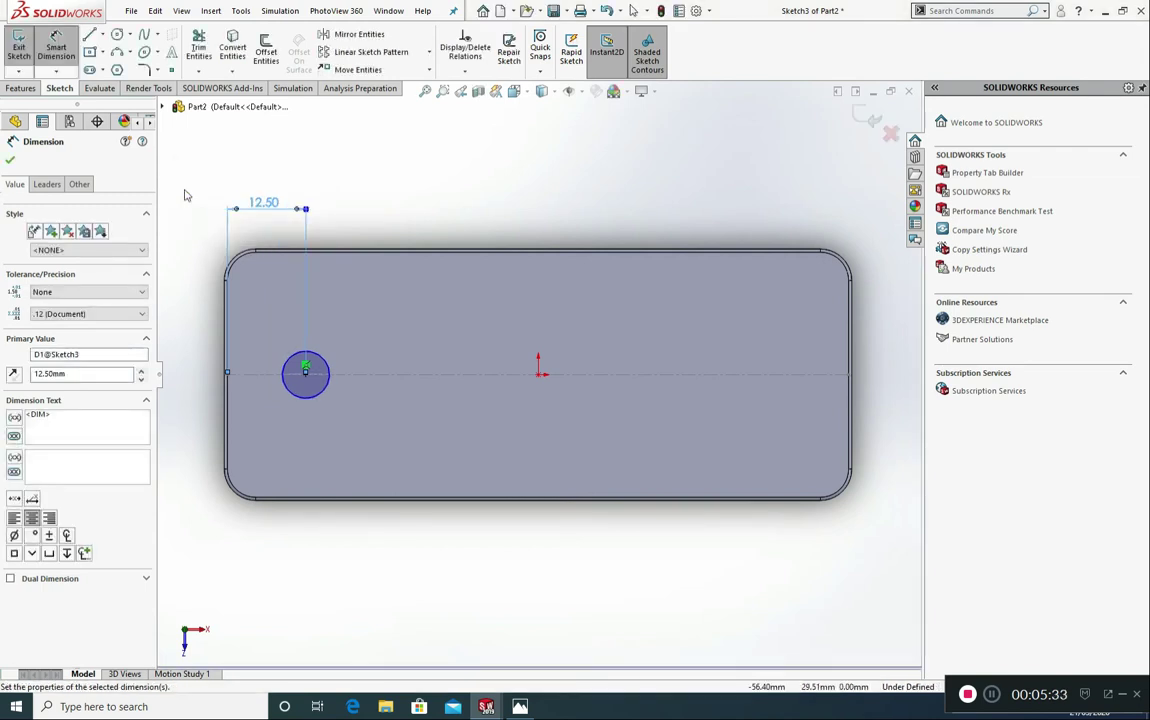
left_click(10, 160)
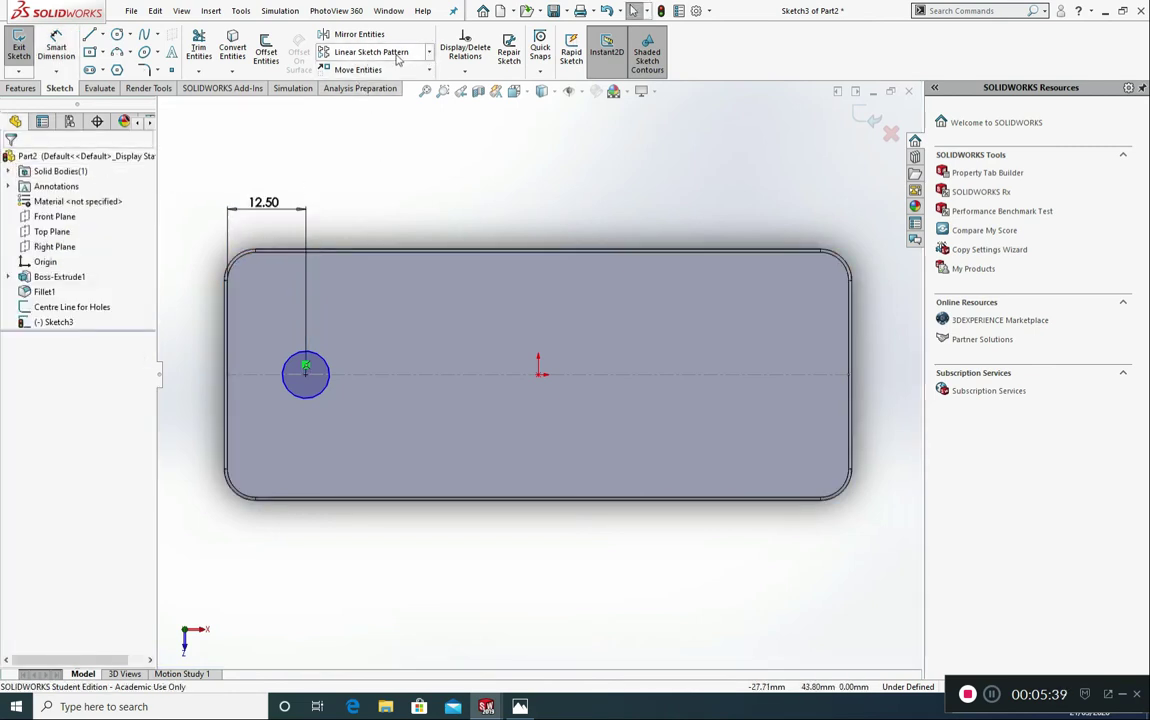
- Create a linear sketch pattern of the circle along the X-axis with 7 instances spaced 12.5 mm apart
left_click(375, 58)
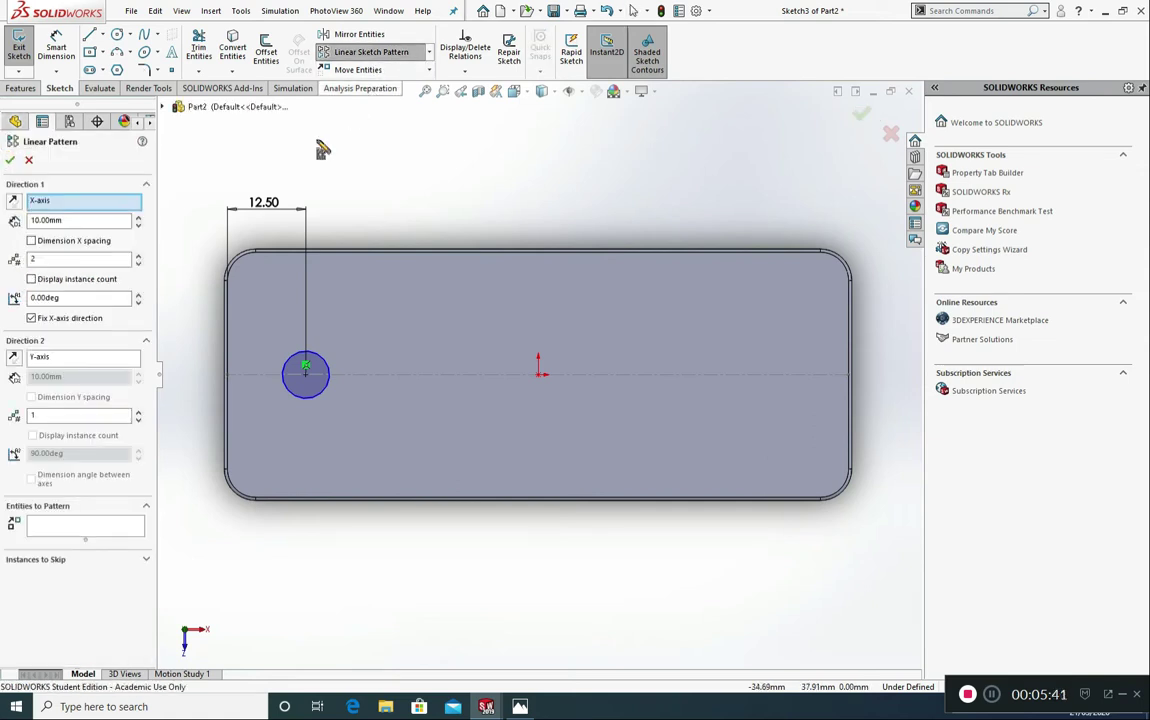
left_click(65, 530)
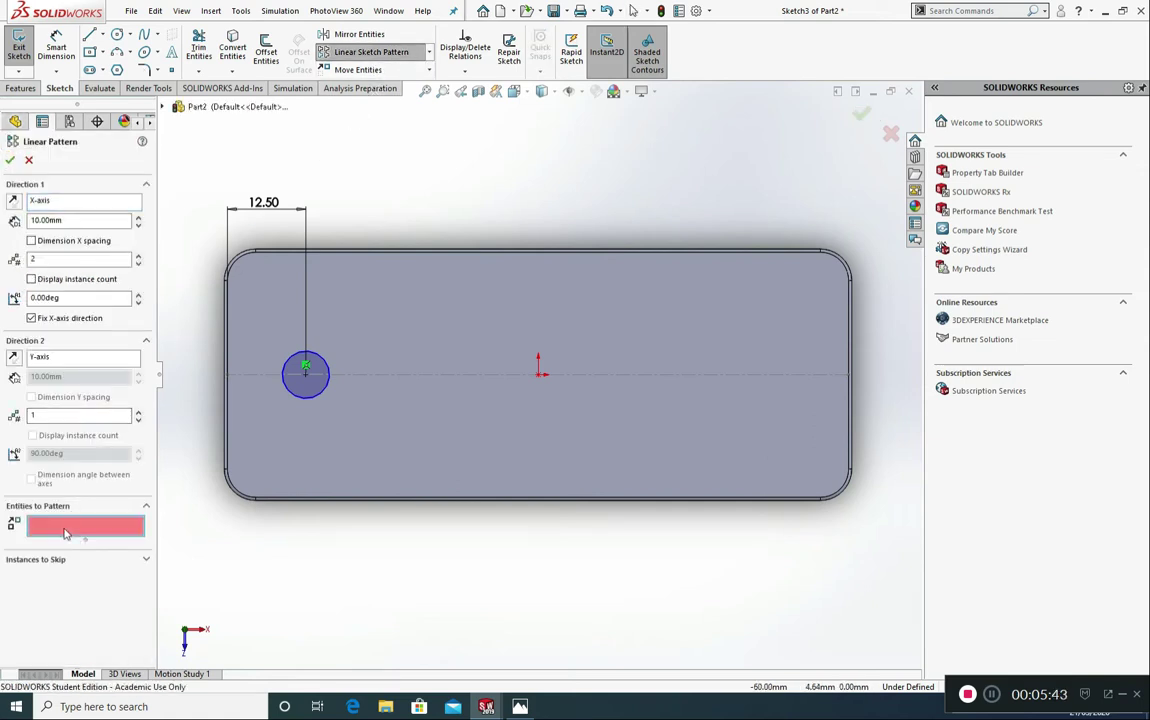
left_click(321, 361)
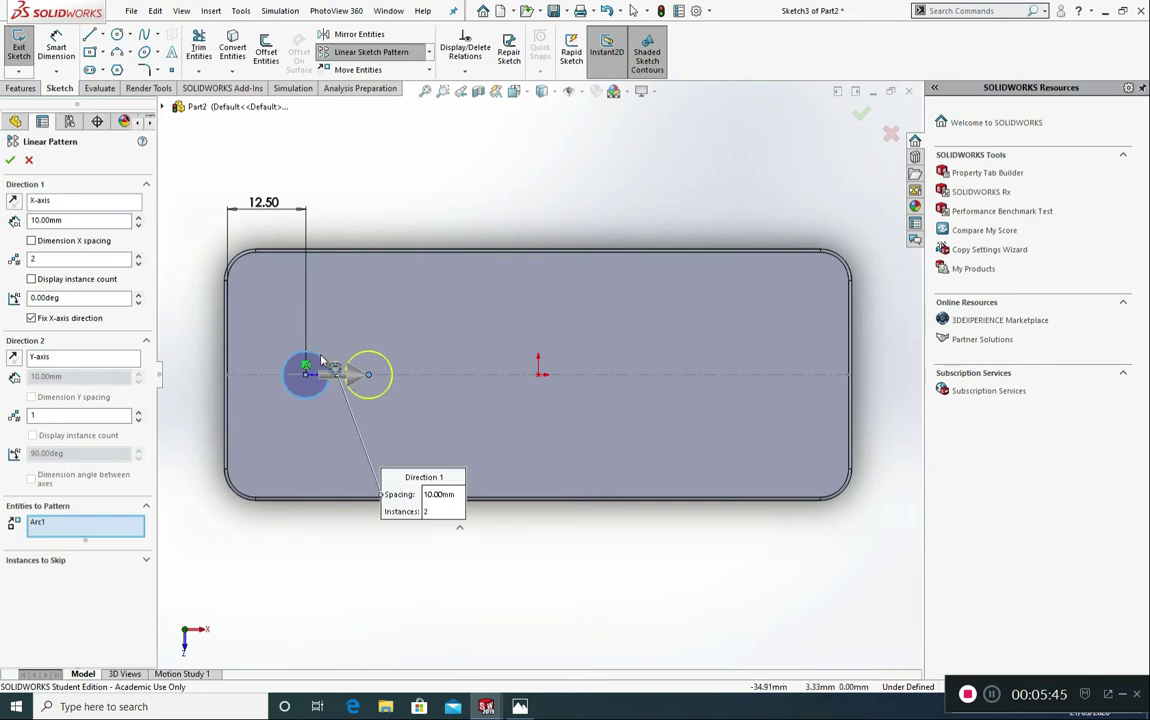
double_click(60, 258)
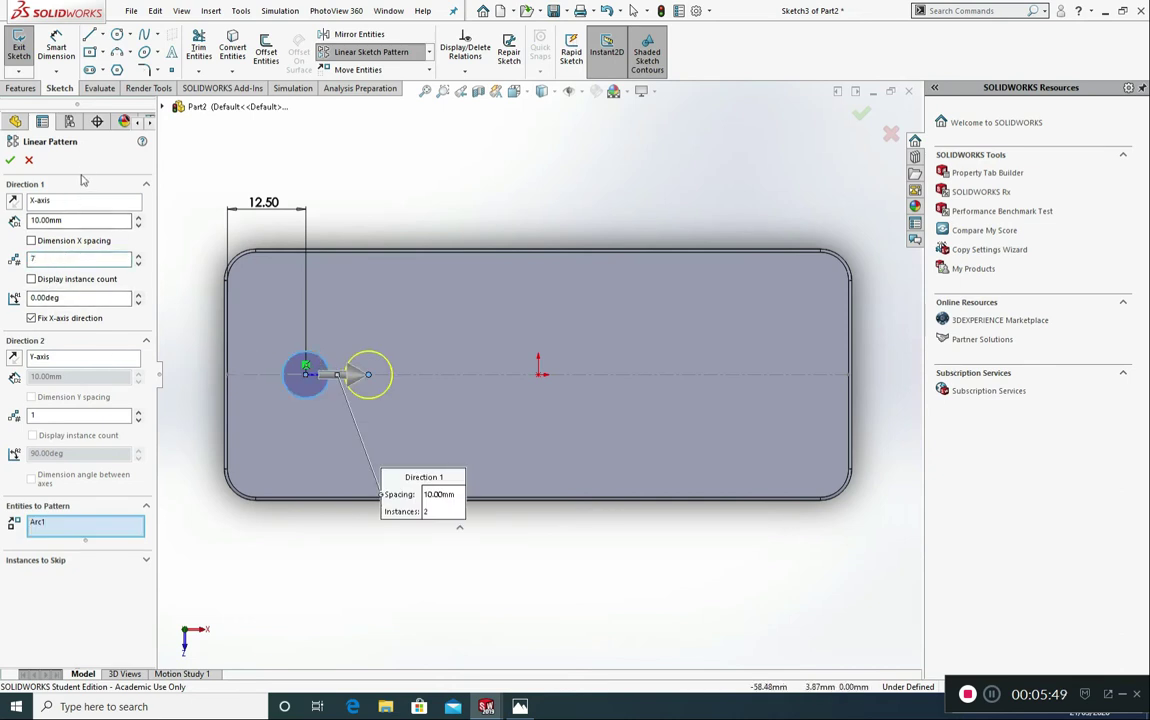
key("Return")
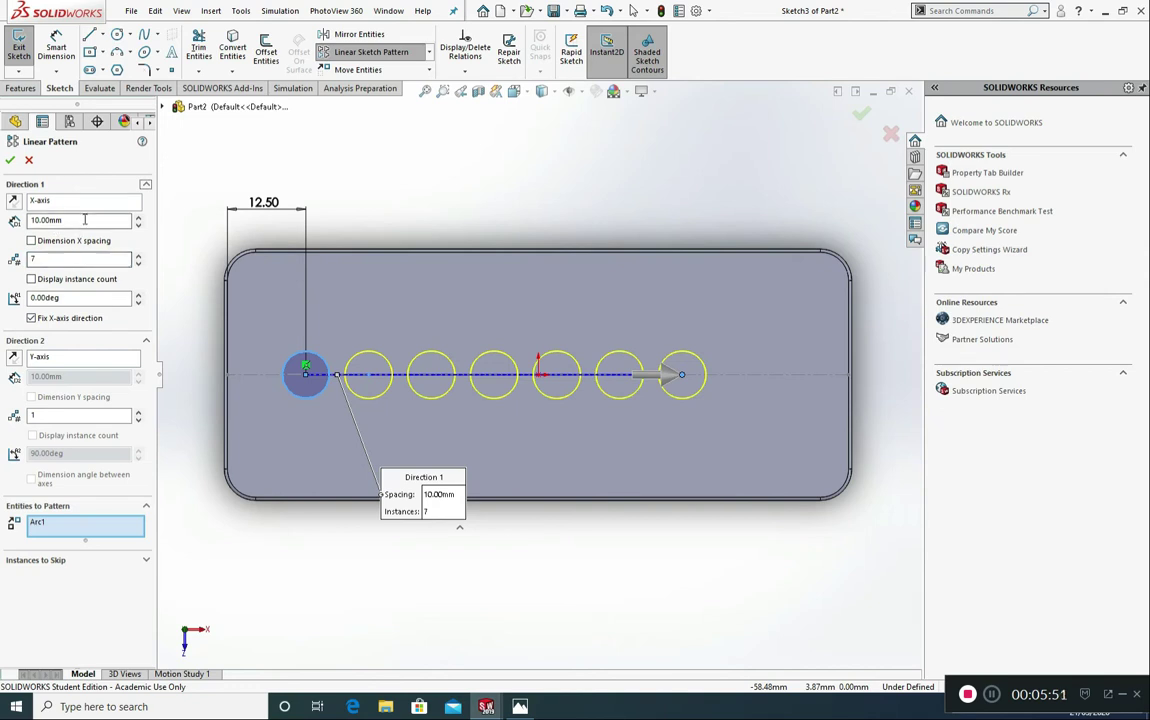
double_click(53, 220)
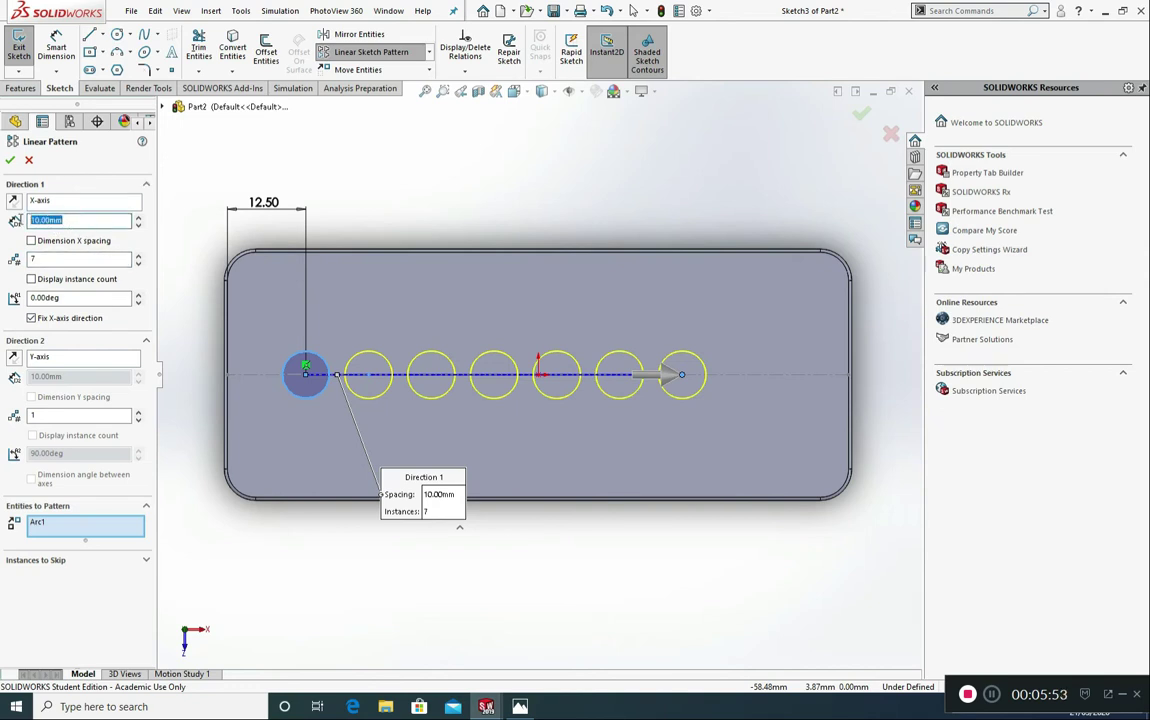
type("12.5")
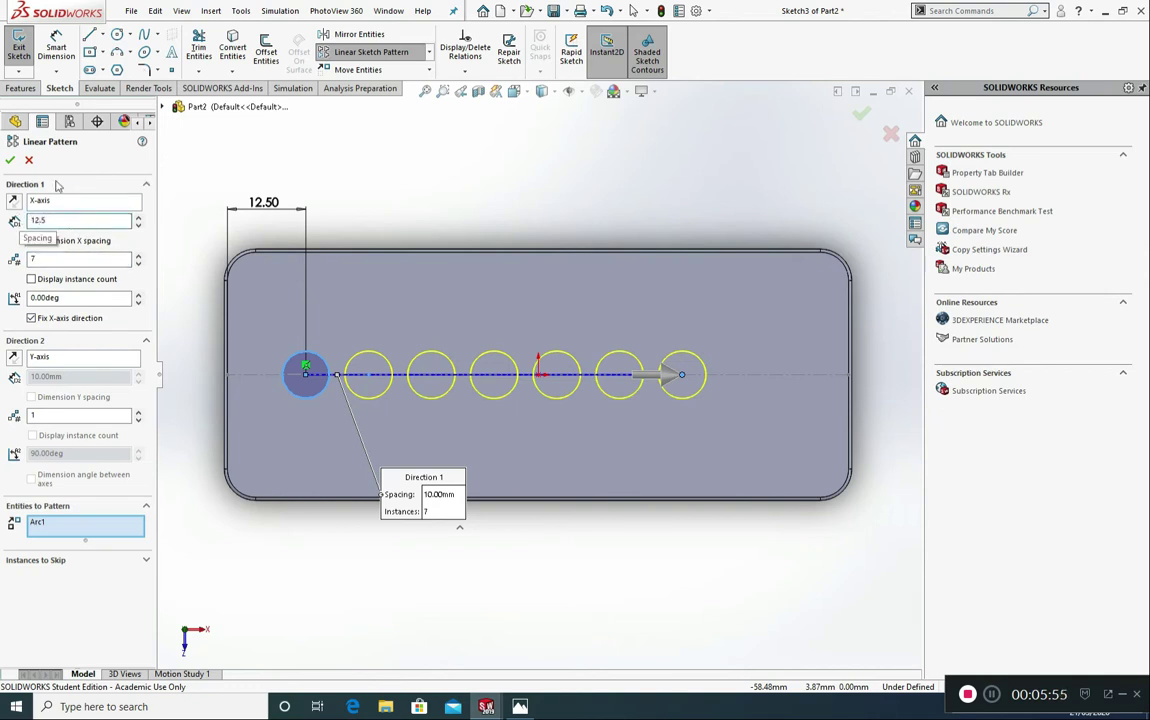
key("Return")
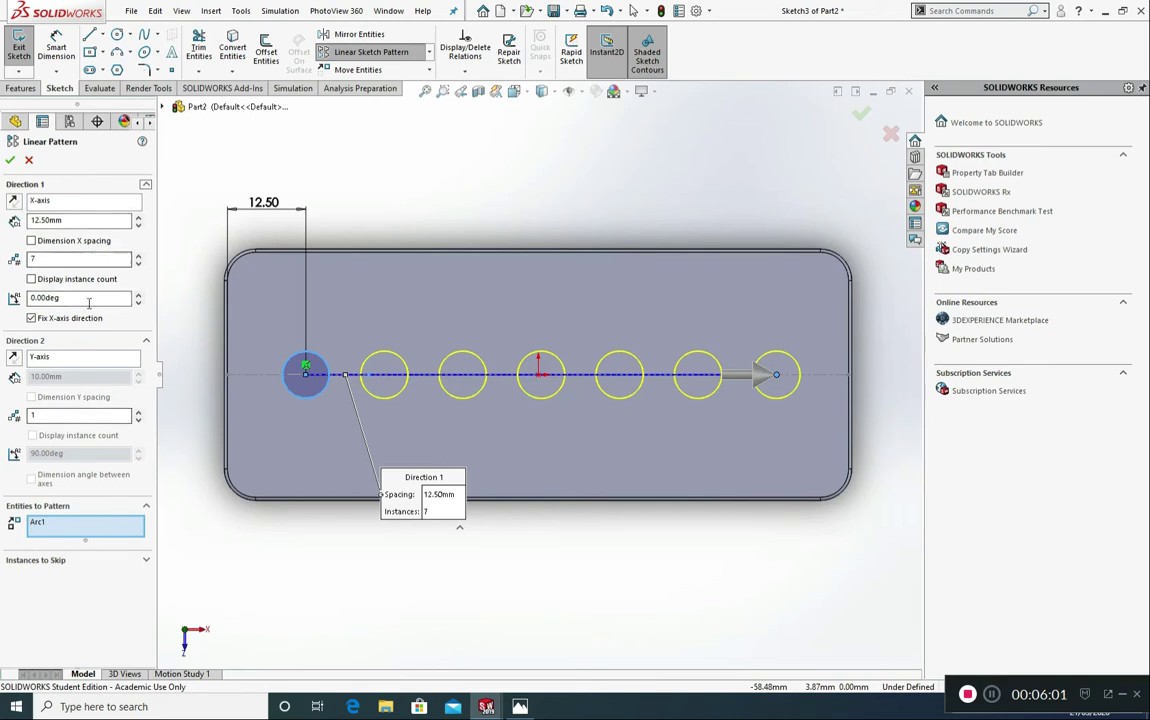
left_click(8, 160)
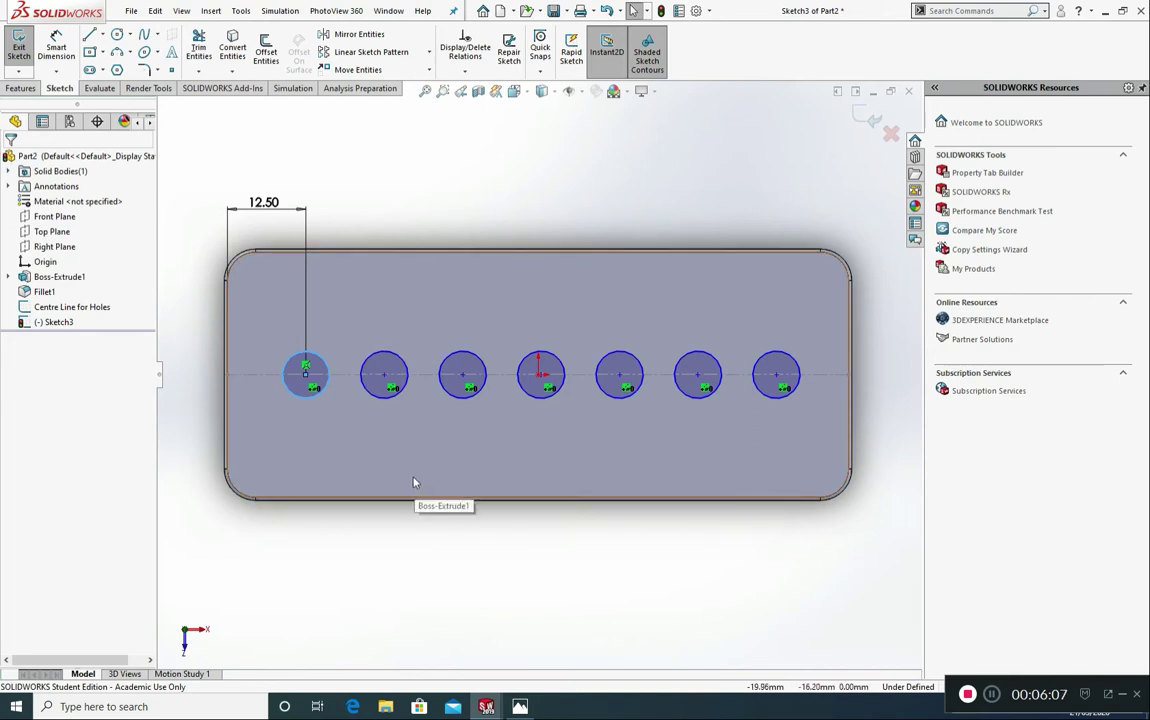
- Convert all seven patterned circles to construction geometry
left_click(405, 367)
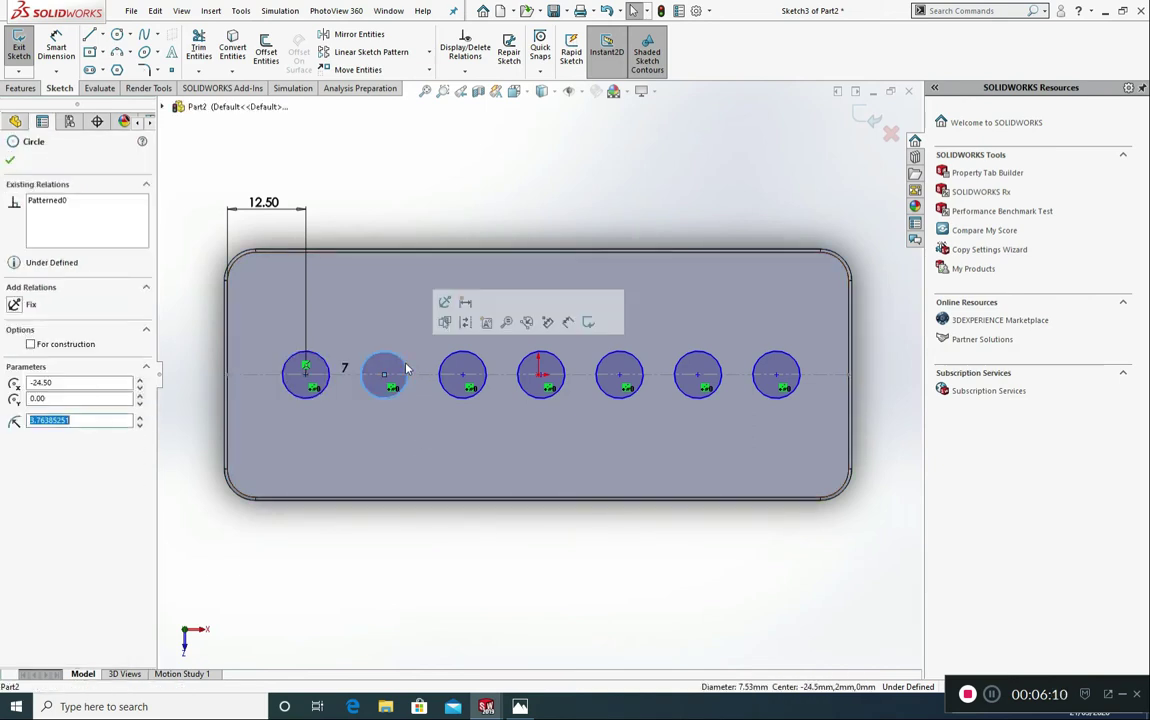
left_click(486, 370, "ctrl")
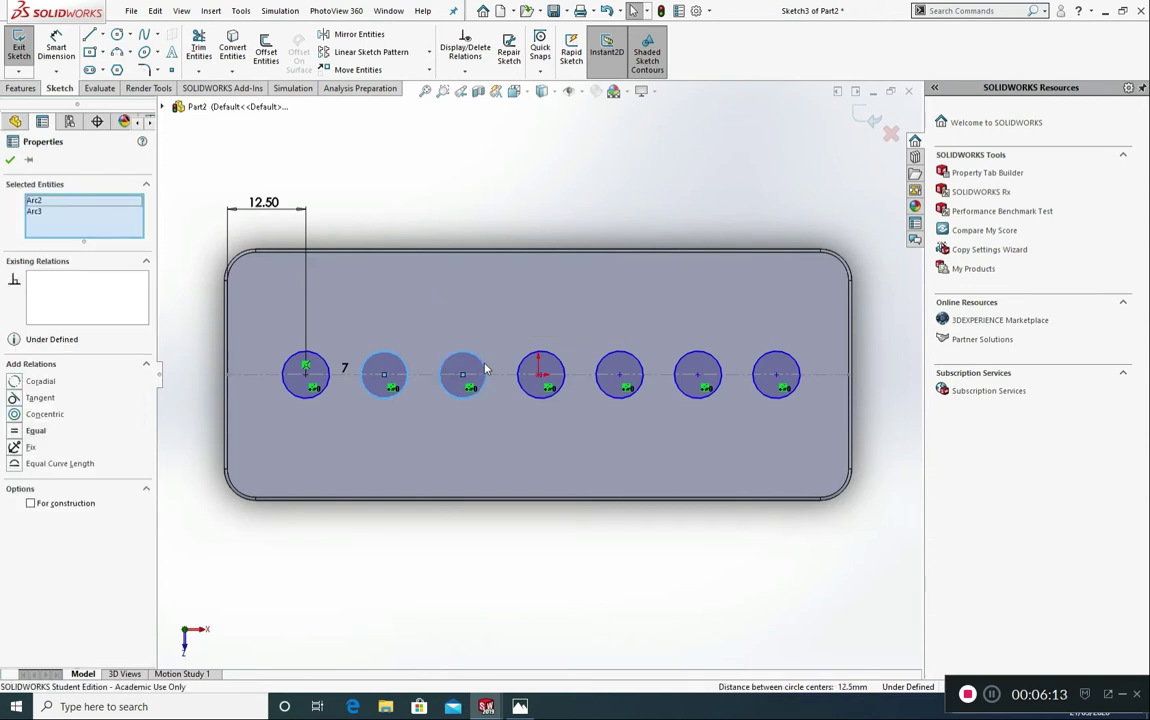
left_click(546, 360, "ctrl")
left_click(620, 357)
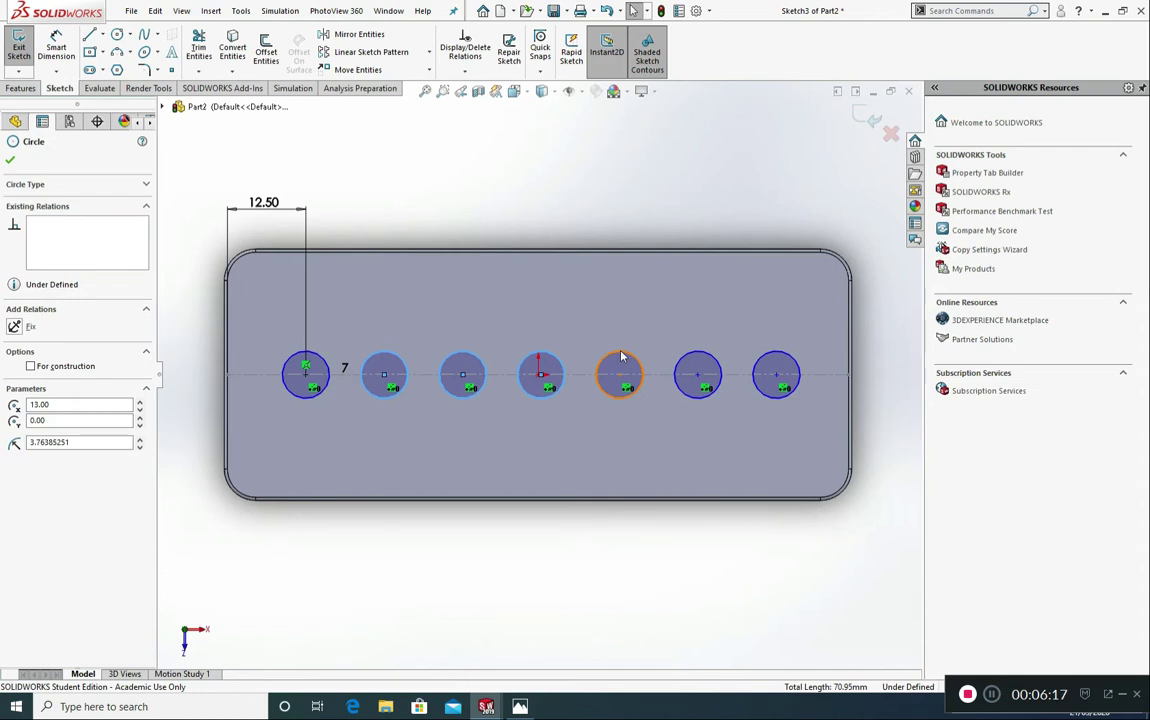
left_click(700, 358, "ctrl")
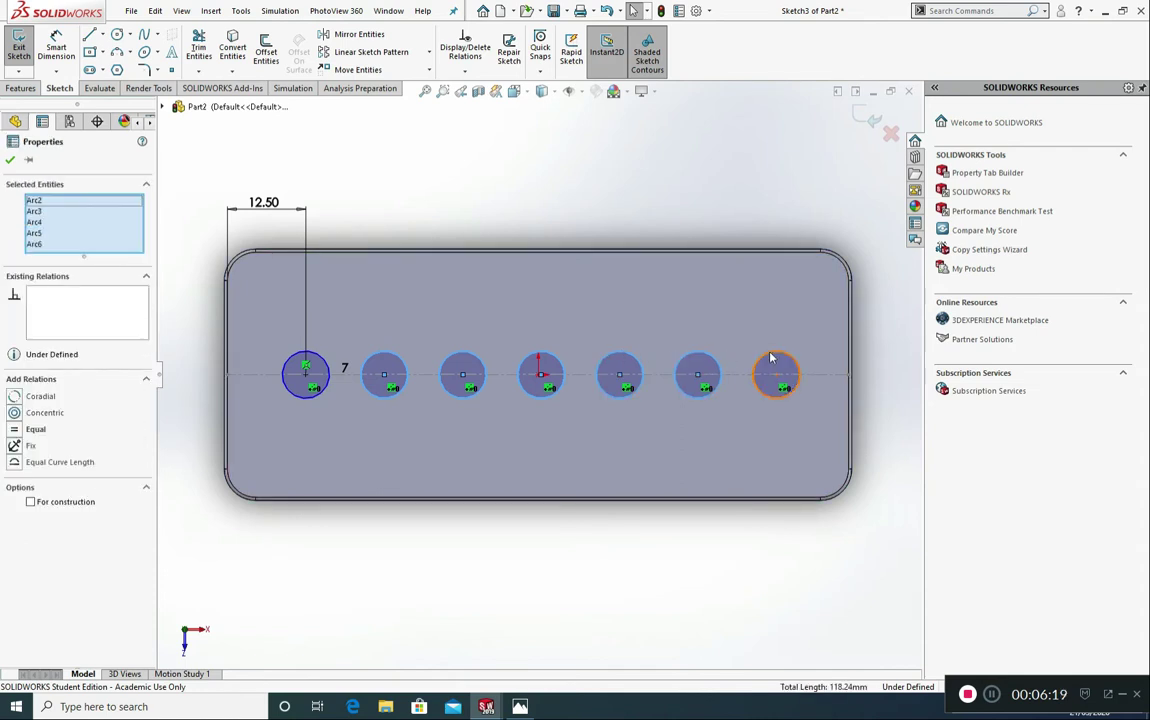
left_click(770, 358, "ctrl")
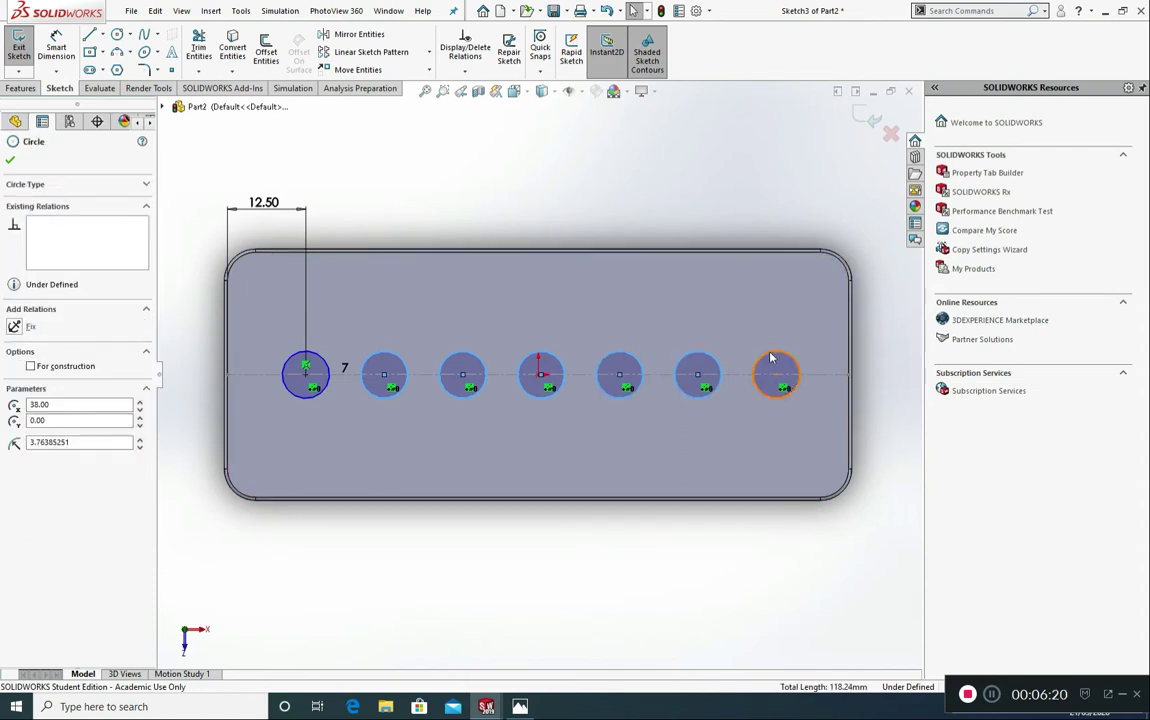
left_click(328, 364, "ctrl")
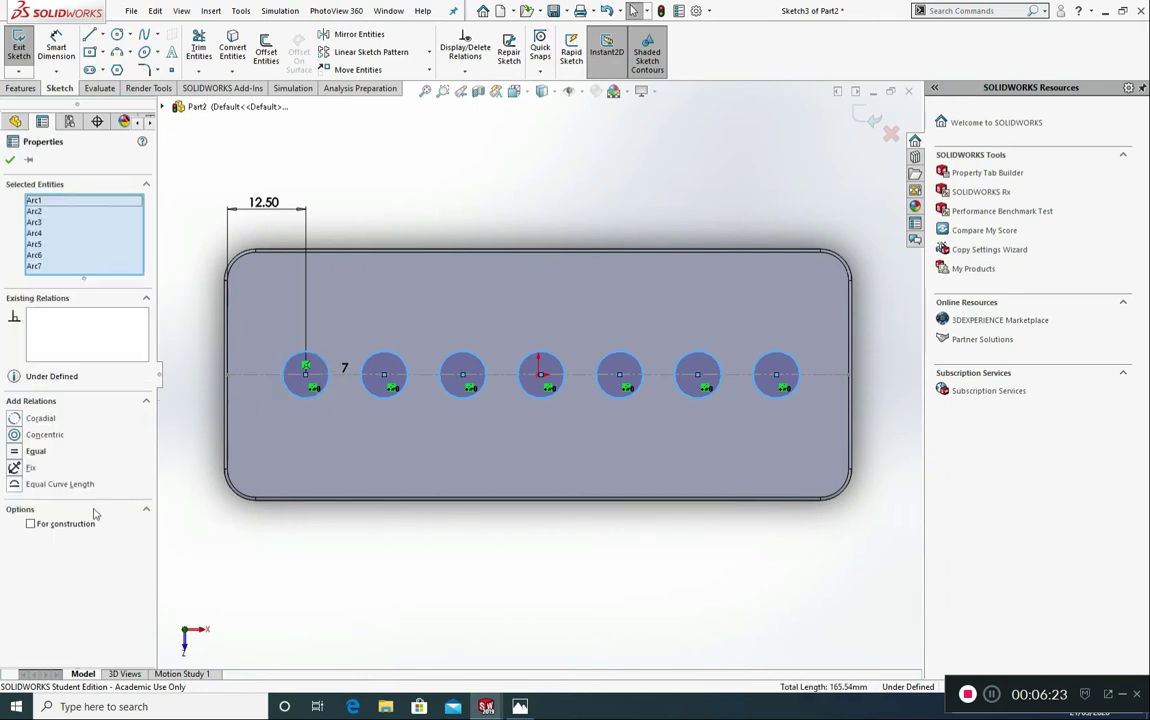
left_click(30, 524)
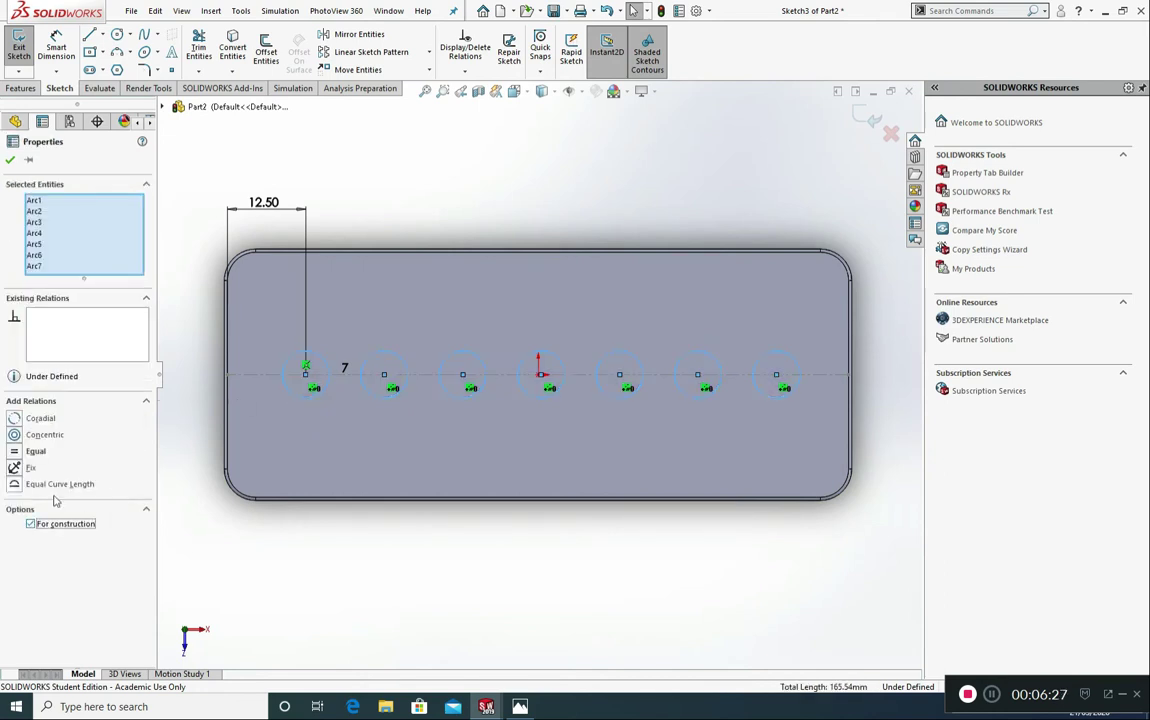
left_click(10, 161)
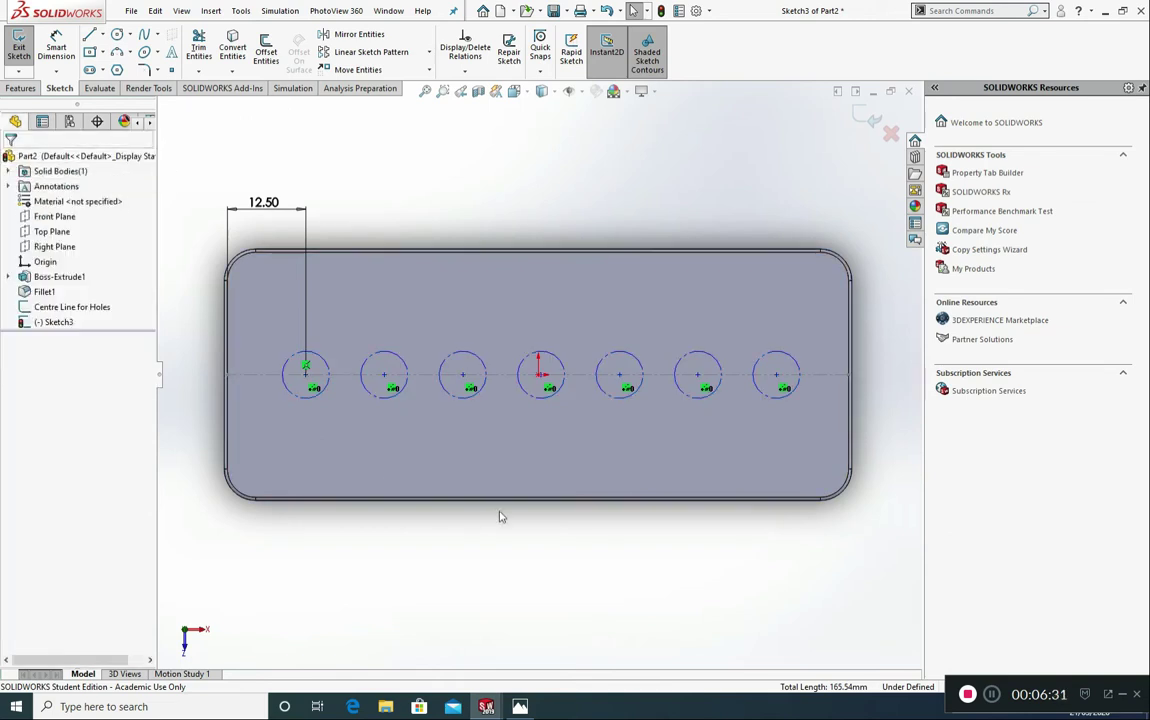
- Tilt the plate view, switch to the Photos app to examine the hole sizes on the reference image, and return to SOLIDWORKS
middle_click_drag(455, 465, 553, 485)
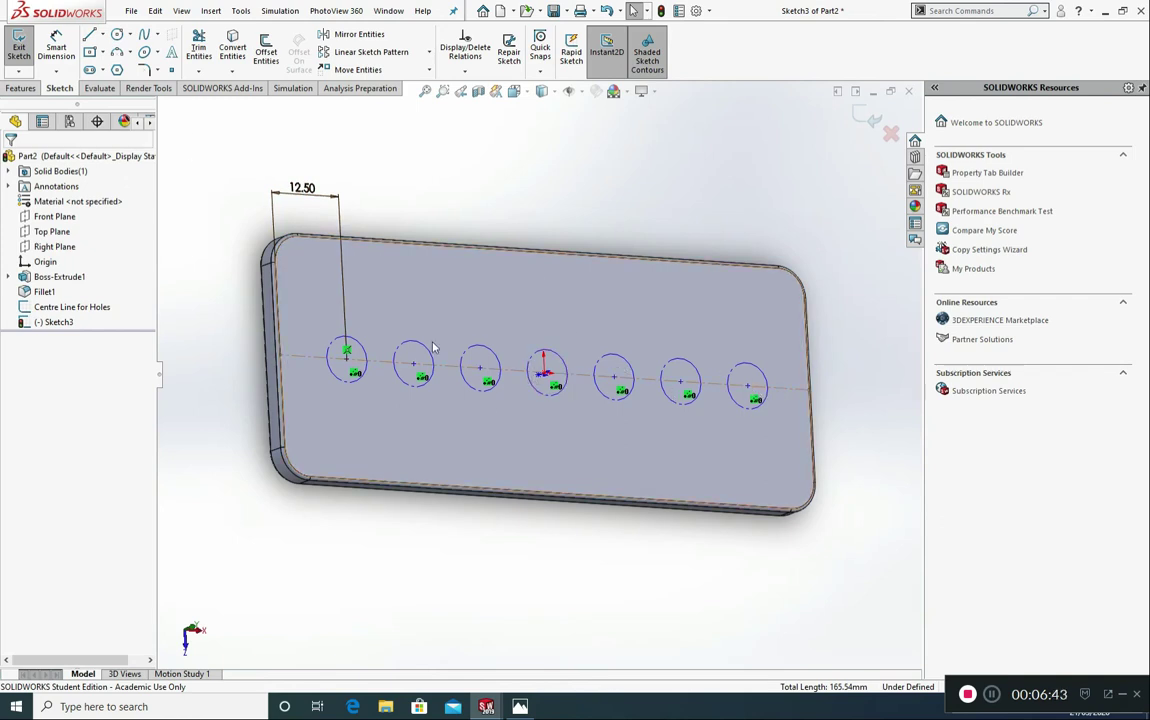
key("alt+Tab")
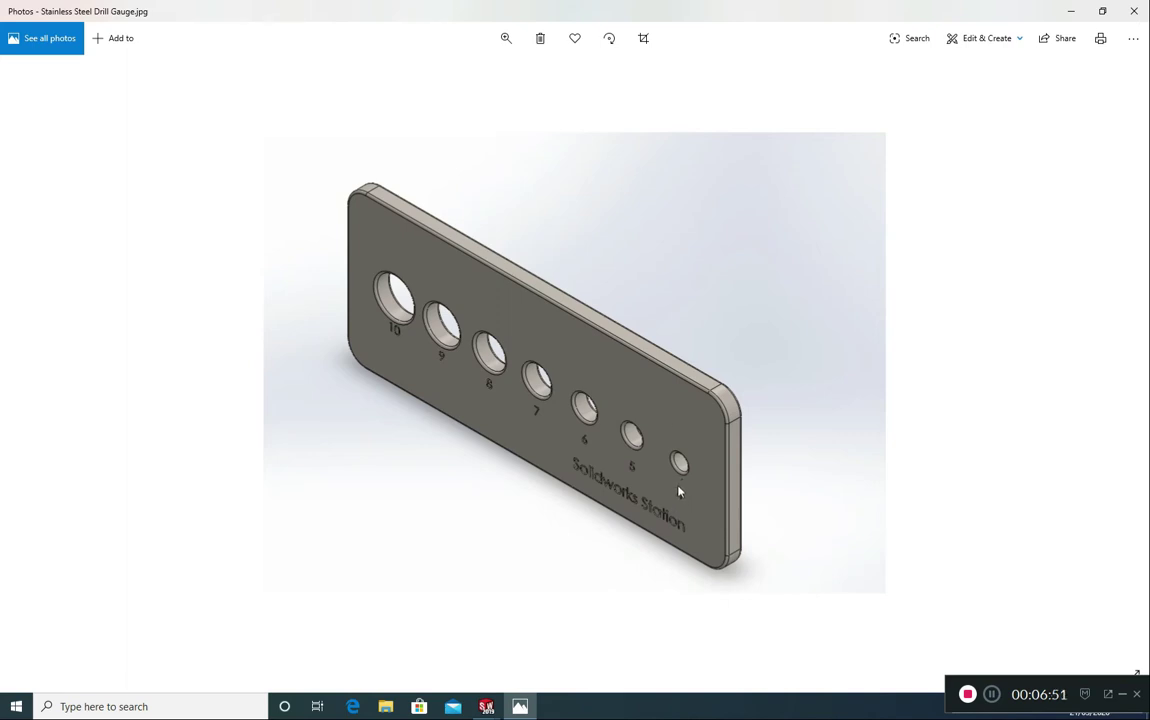
key("alt+Tab")
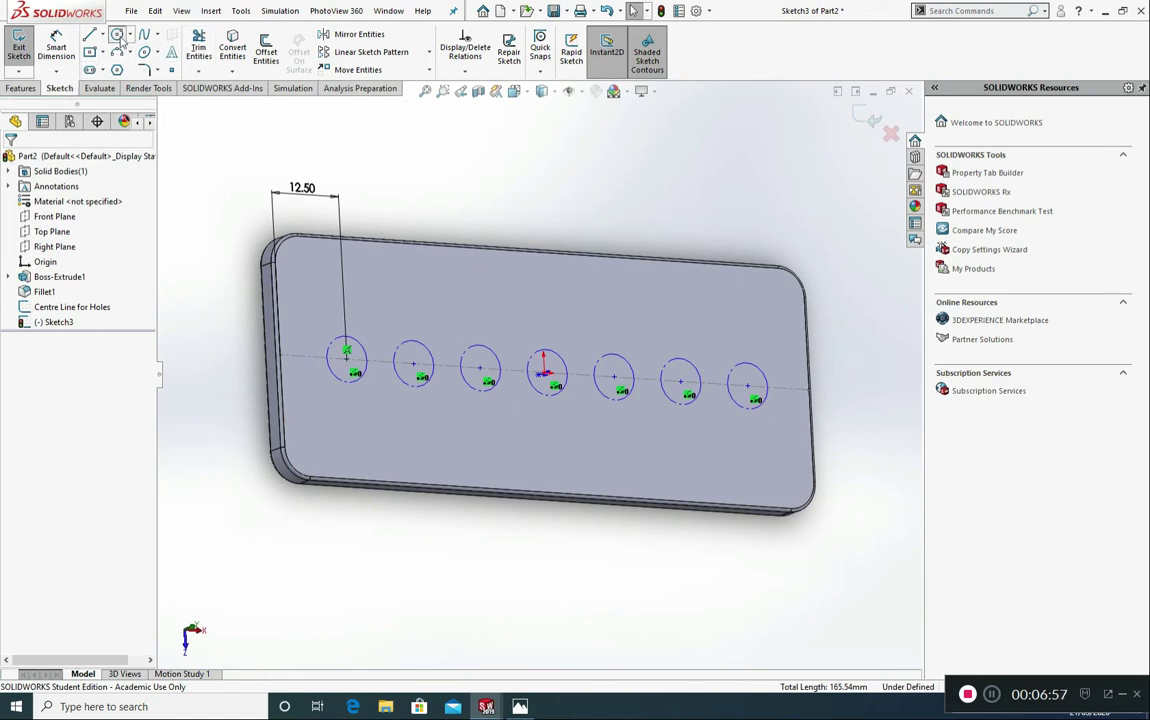
- Sketch a circle centred on the leftmost construction circle and set its diameter to 10 mm
left_click(117, 35)
scroll(396, 368, "down", 5)
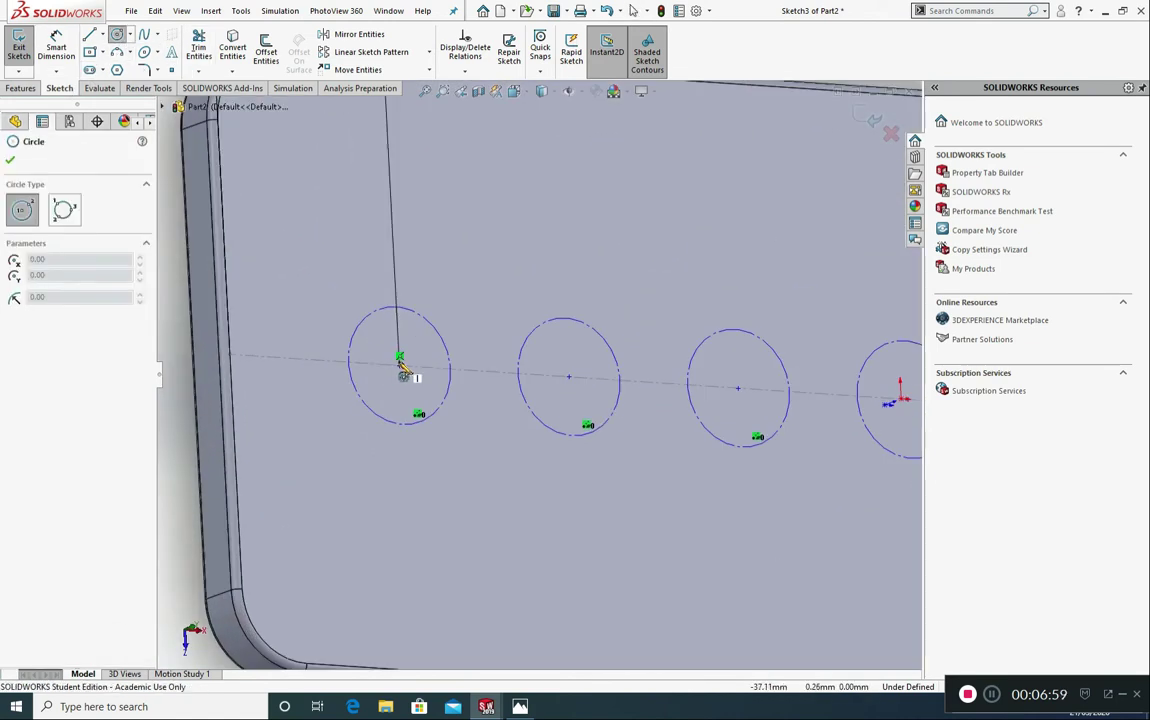
left_click(399, 358)
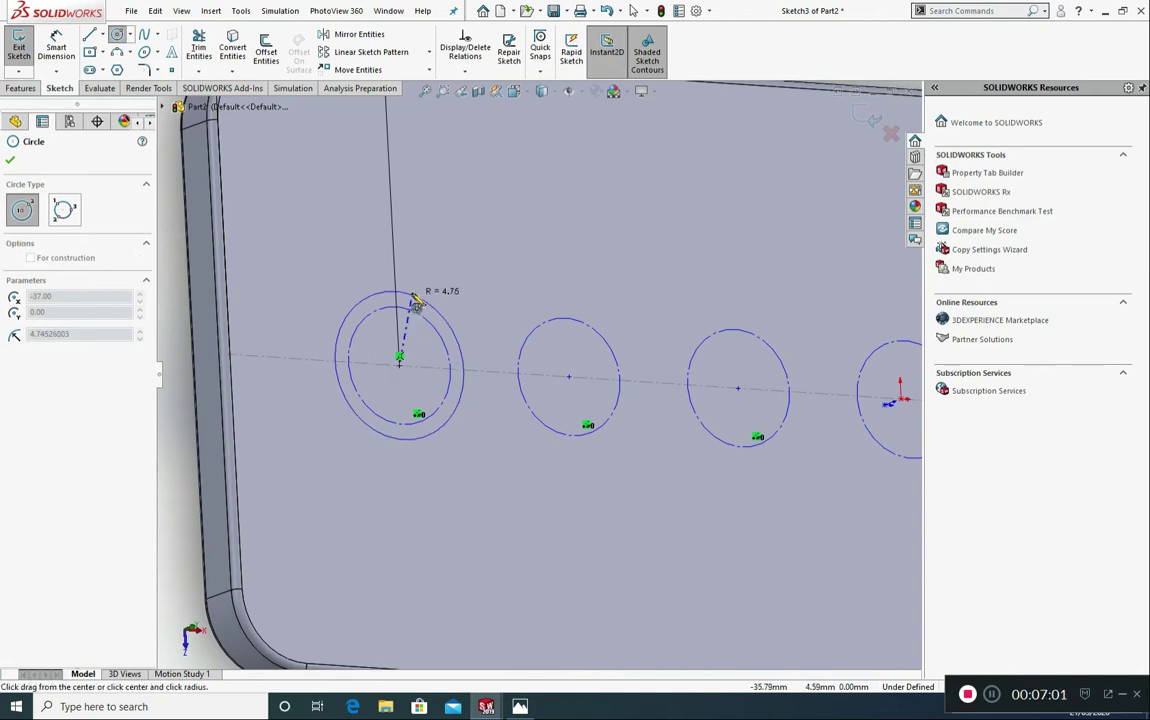
left_click(396, 292)
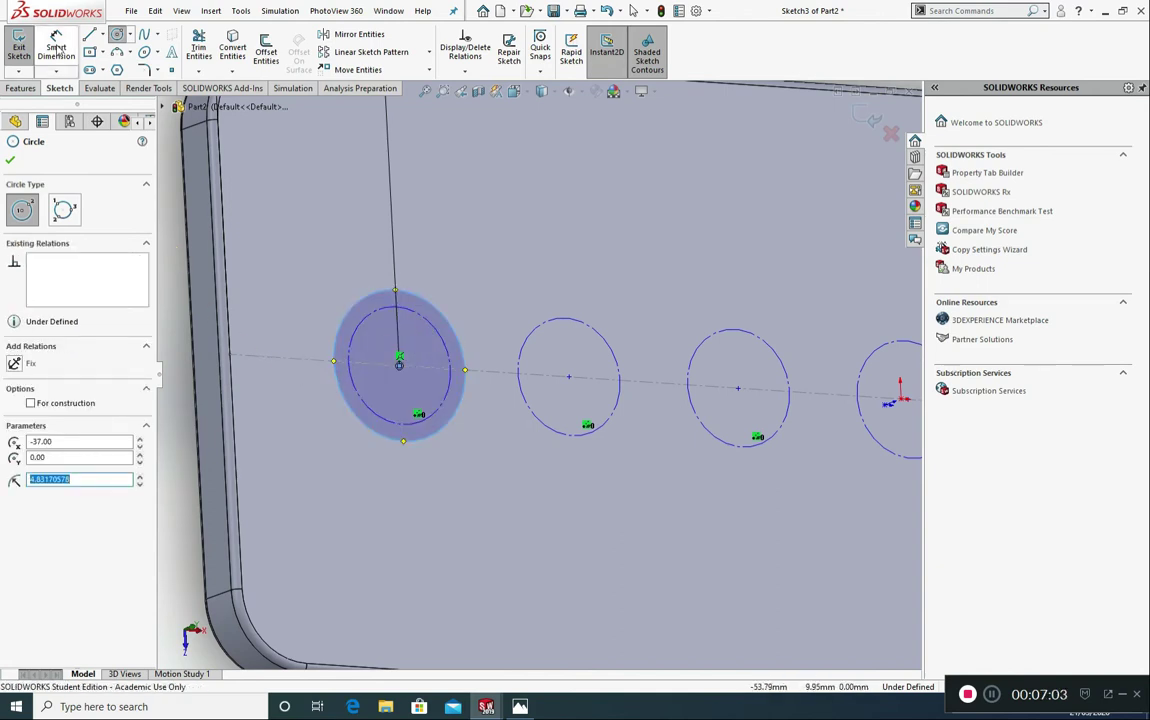
key("Escape")
left_click(426, 267)
left_click(422, 250)
left_click(424, 259)
type("10")
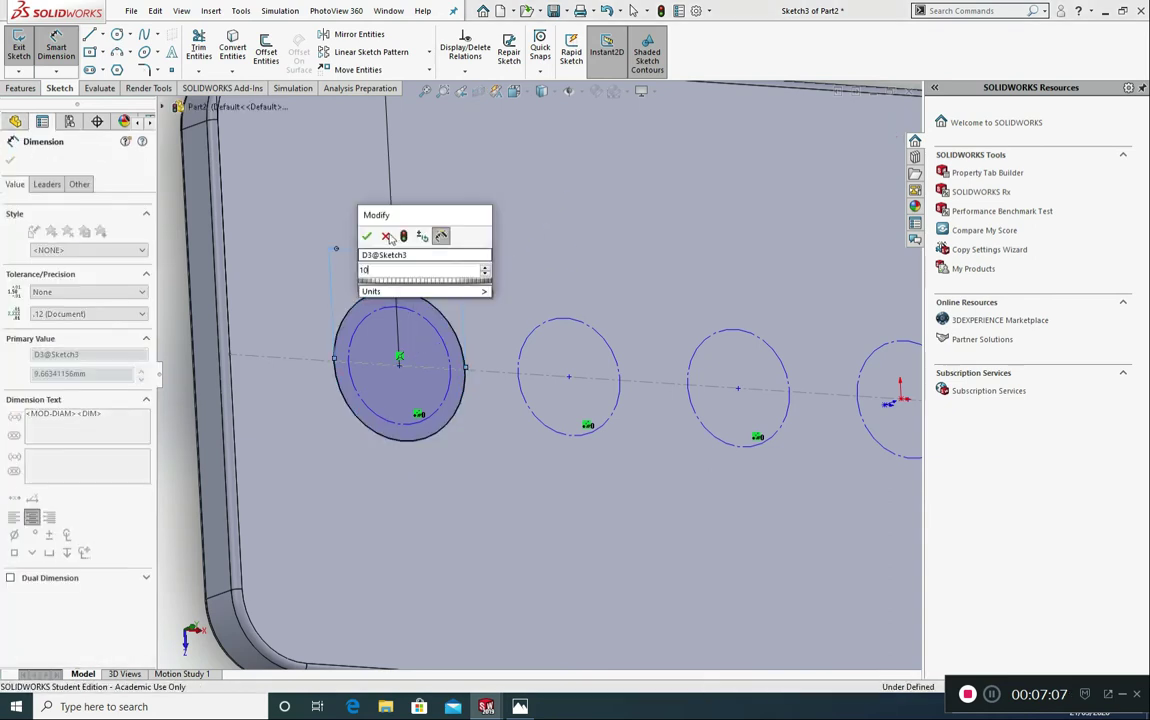
key("Return")
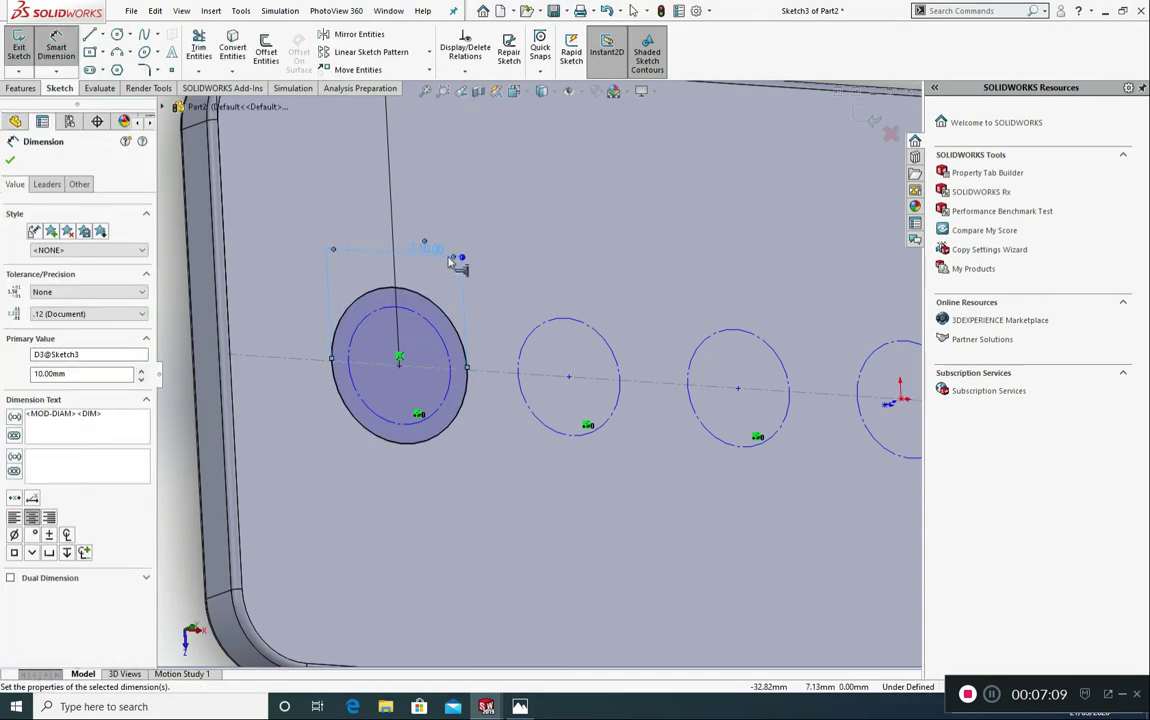
- Sketch a circle centred on the second construction circle from the left and set its diameter to 9 mm
left_click(116, 34)
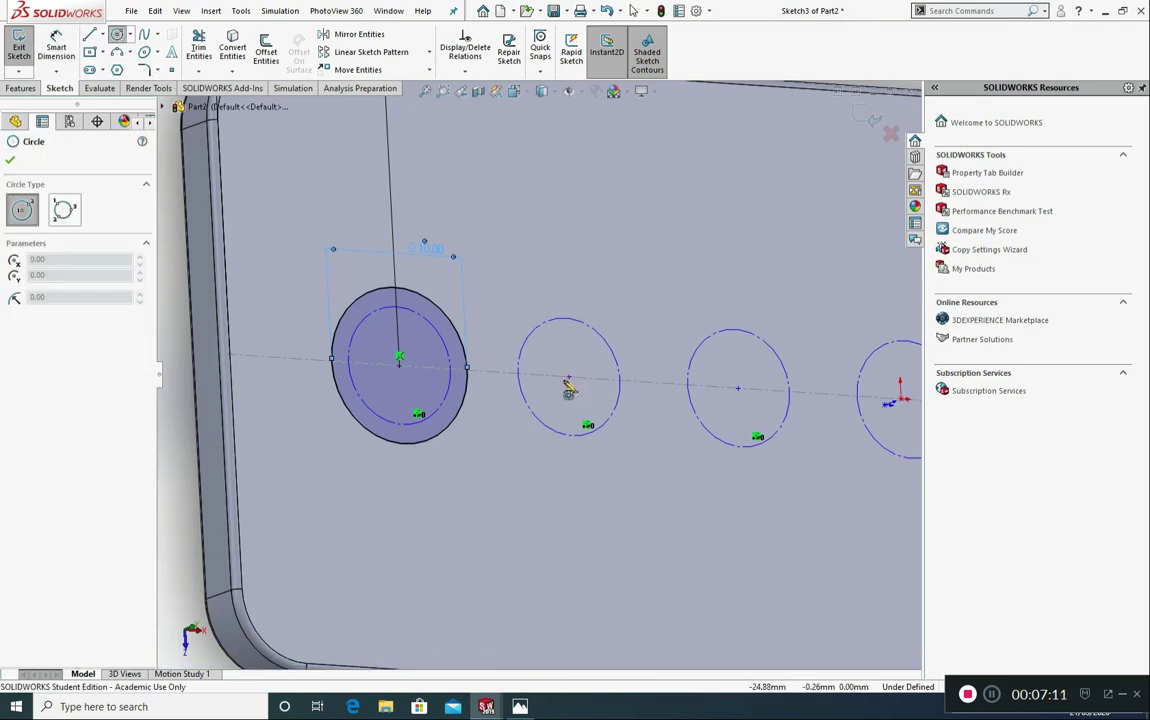
left_click(568, 385)
left_click(606, 302)
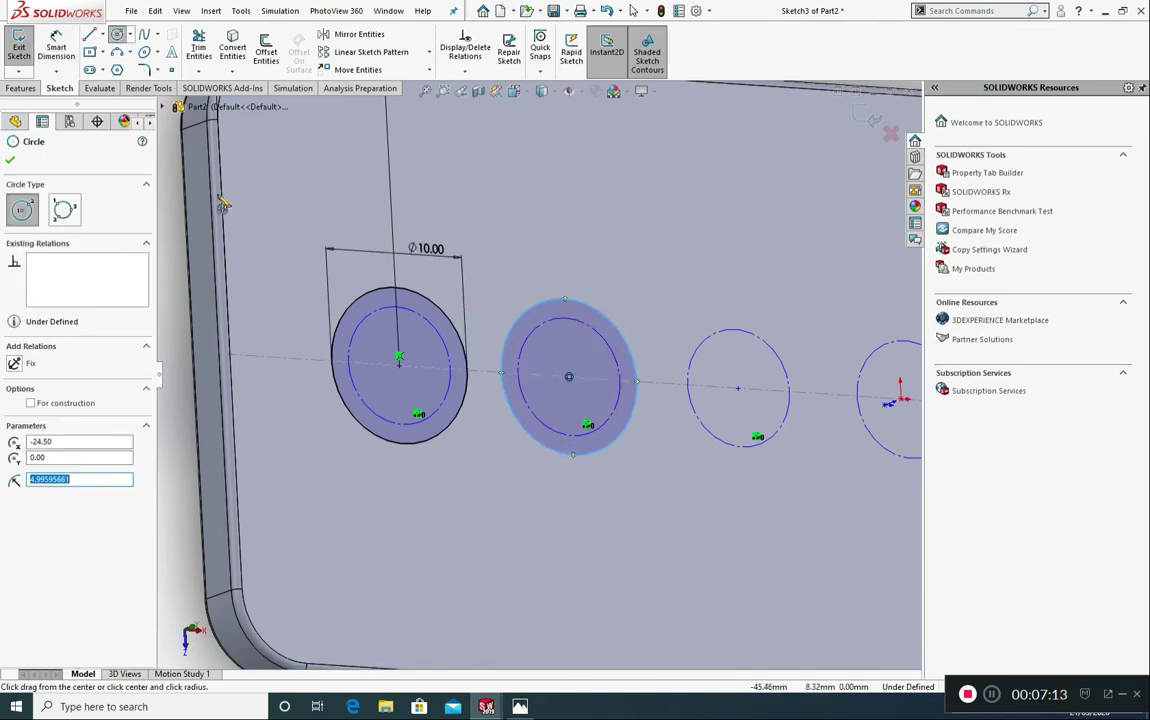
left_click(56, 46)
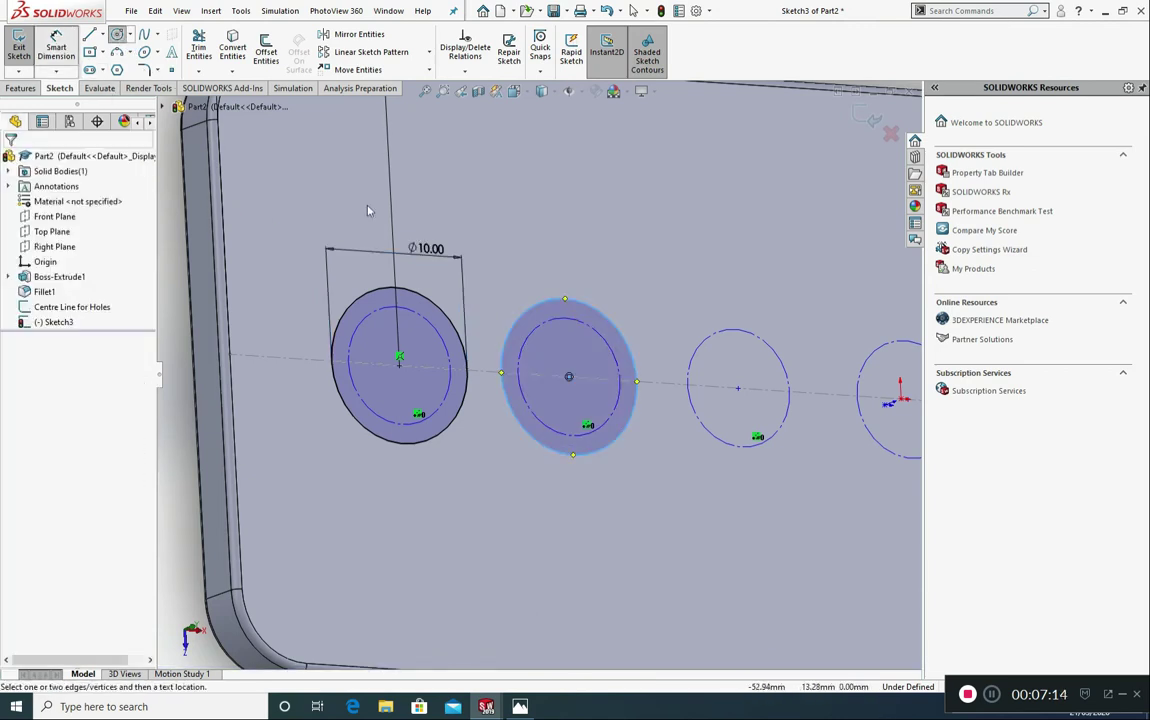
left_click(560, 300)
left_click(560, 255)
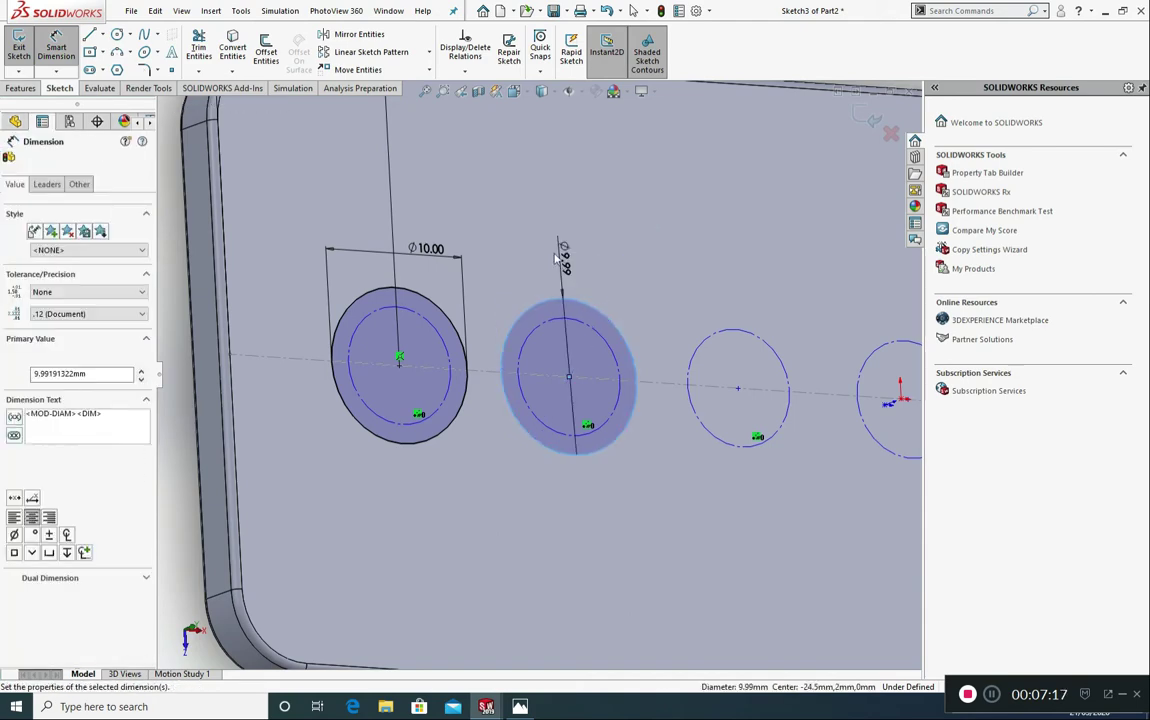
type("9")
key("Return")
scroll(707, 441, "up", 3)
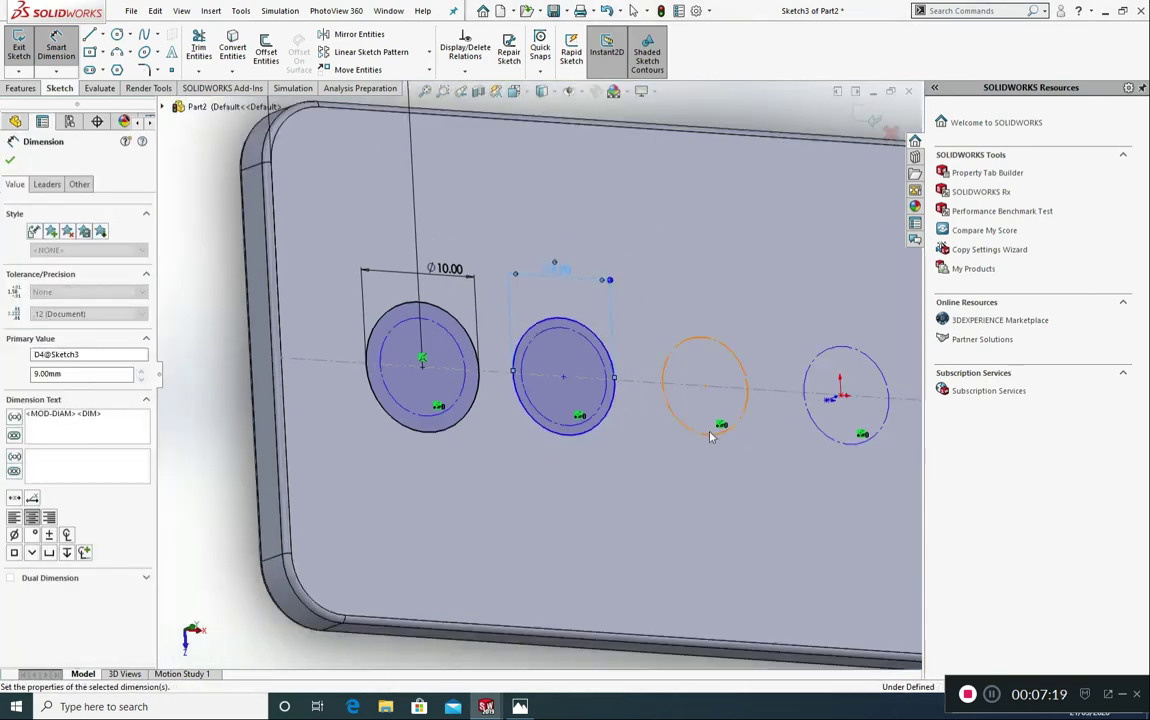
- Delete the leftover construction circles inside the 10 mm and 9 mm circles of the hole sketch
scroll(707, 441, "up", 5)
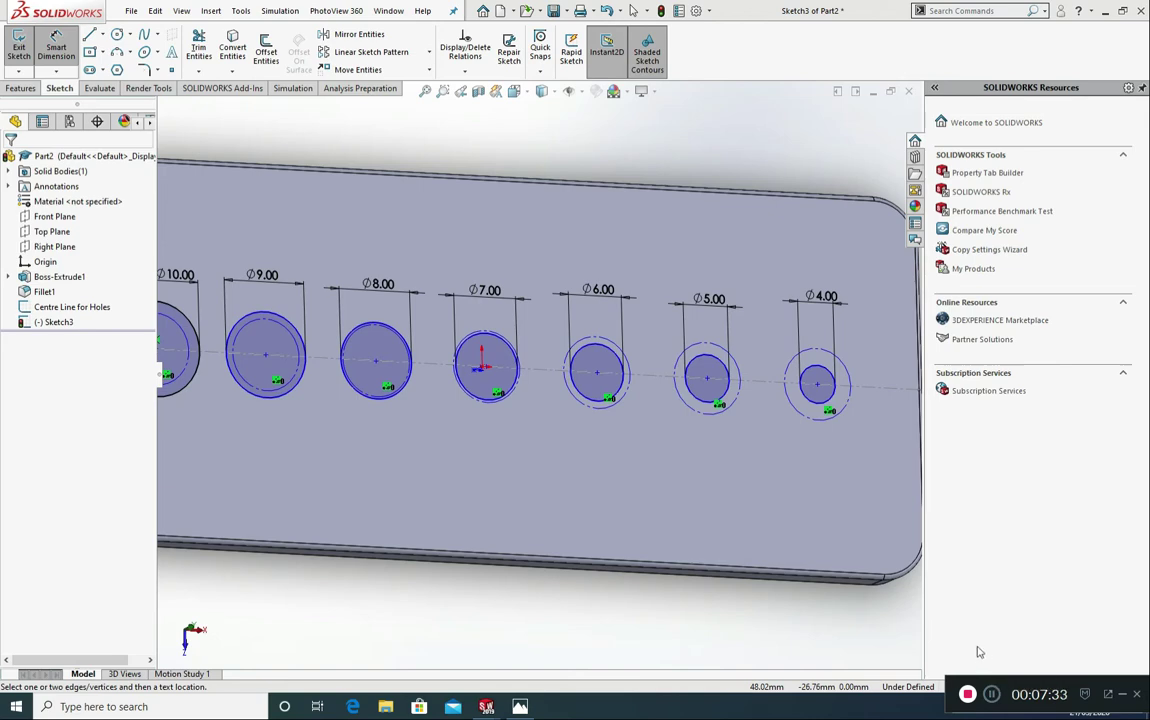
key("z")
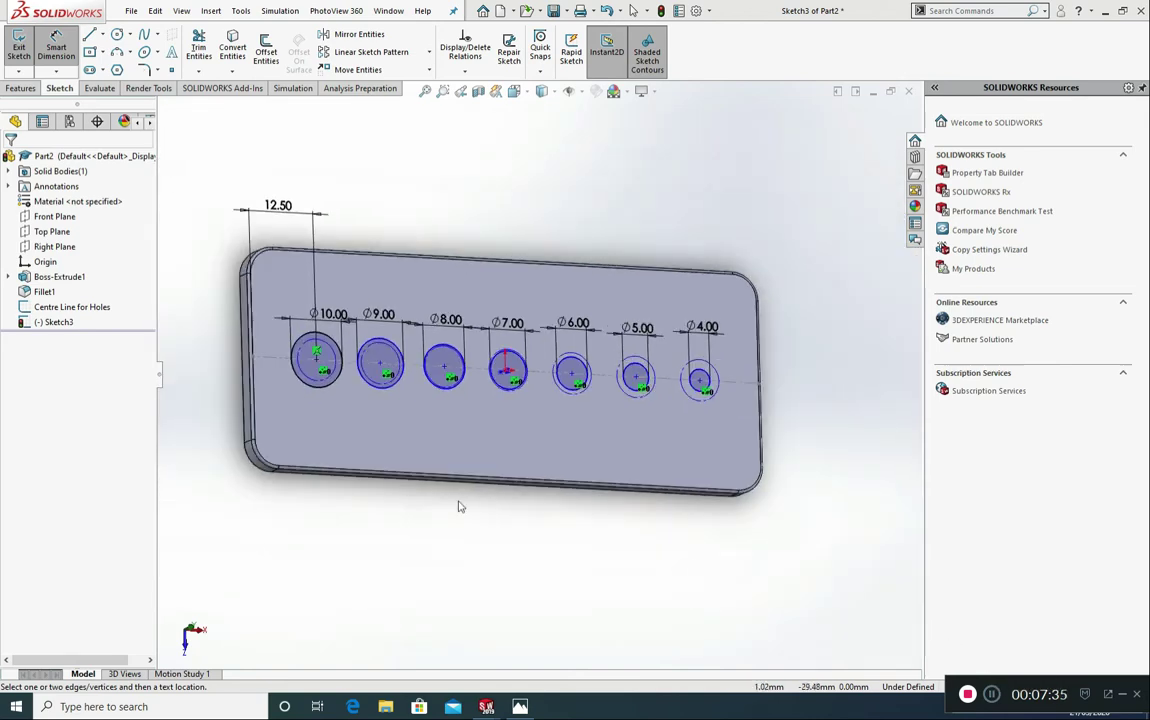
scroll(433, 365, "down", 4)
scroll(438, 402, "up", 2)
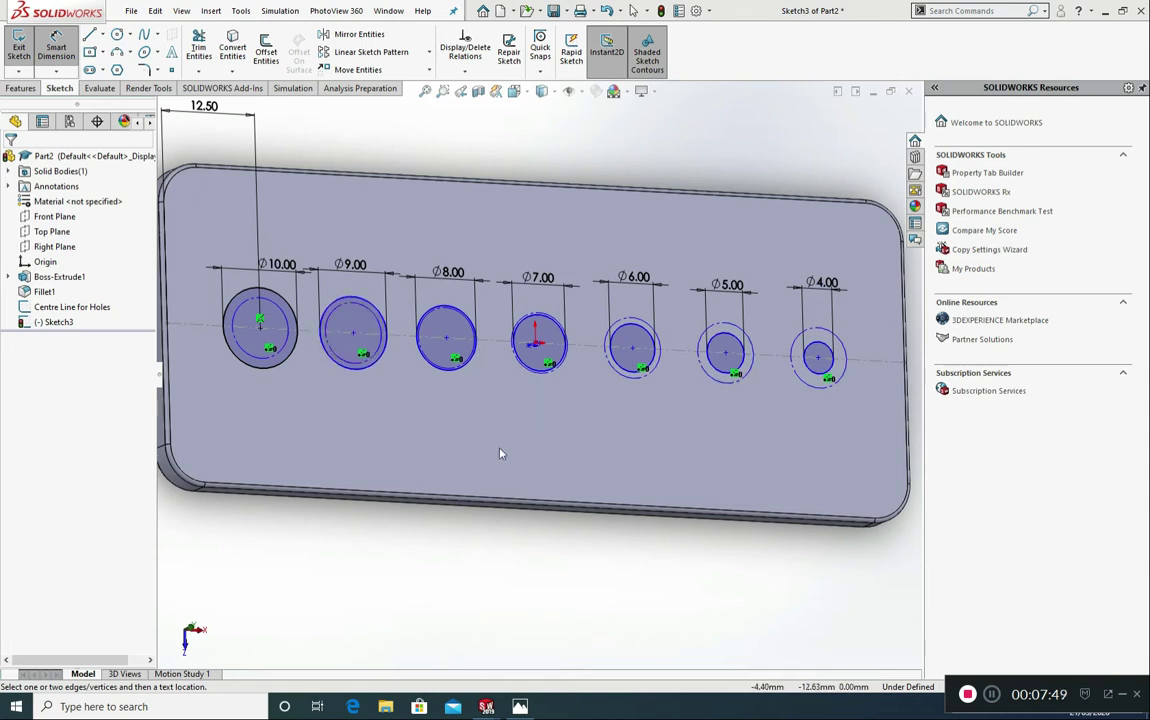
left_click(277, 312)
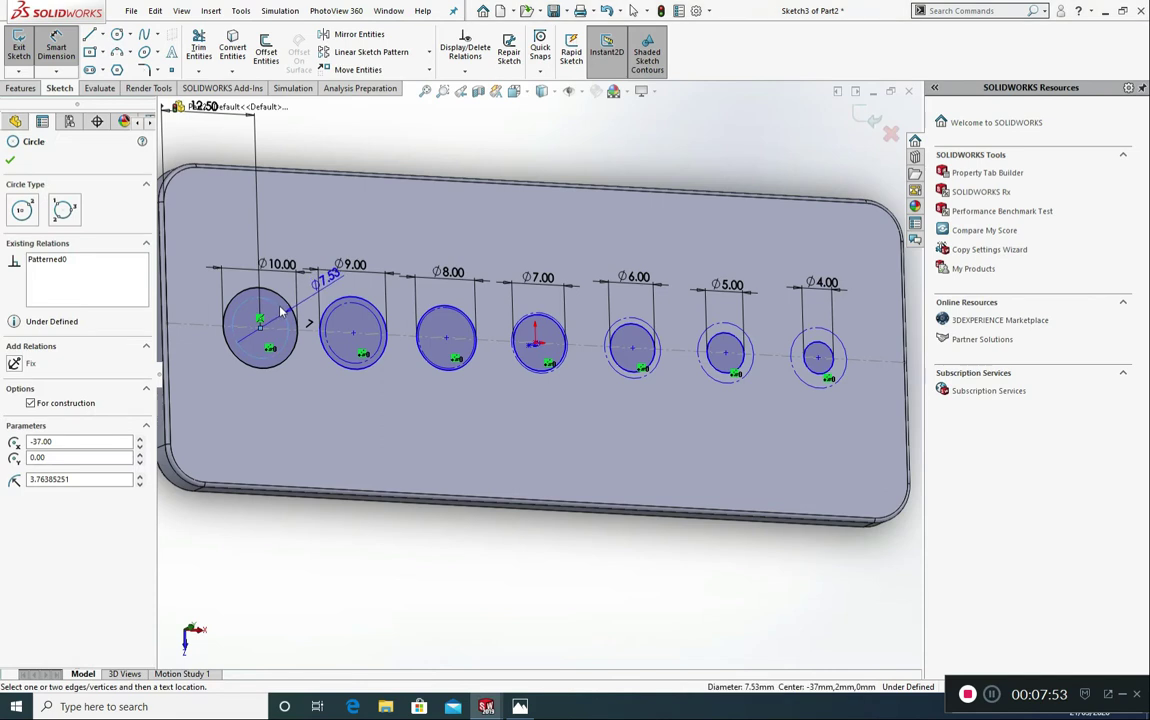
key("Escape")
left_click(279, 312)
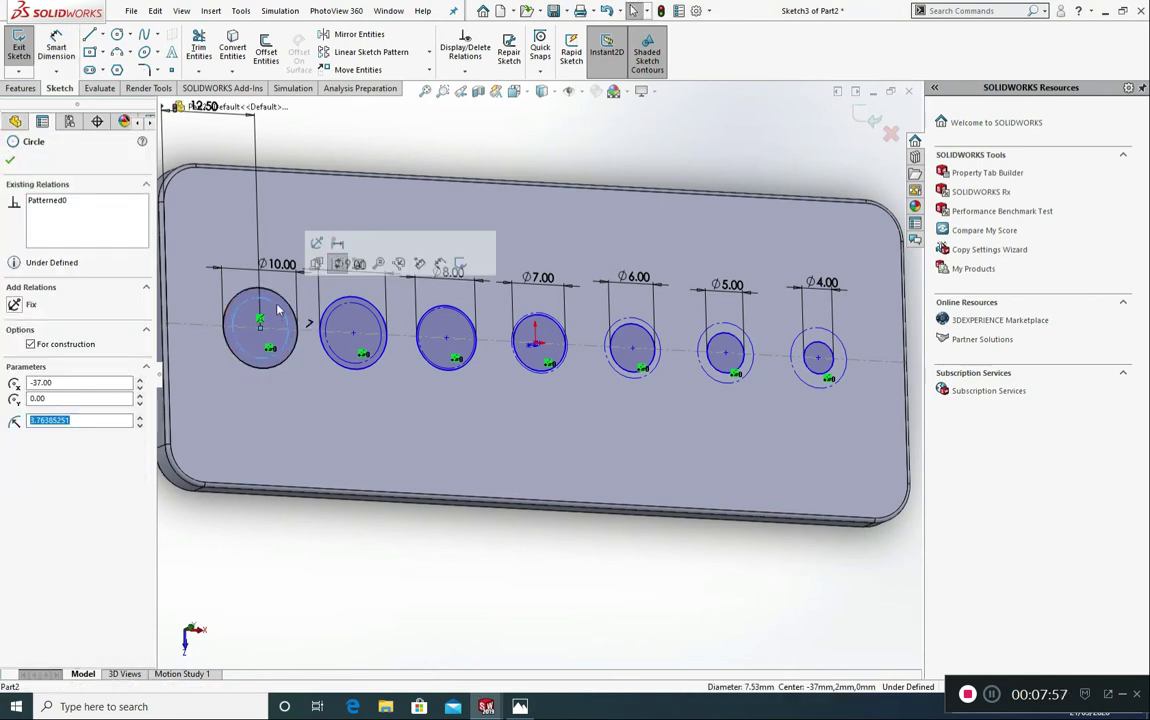
key("Delete")
key("Return")
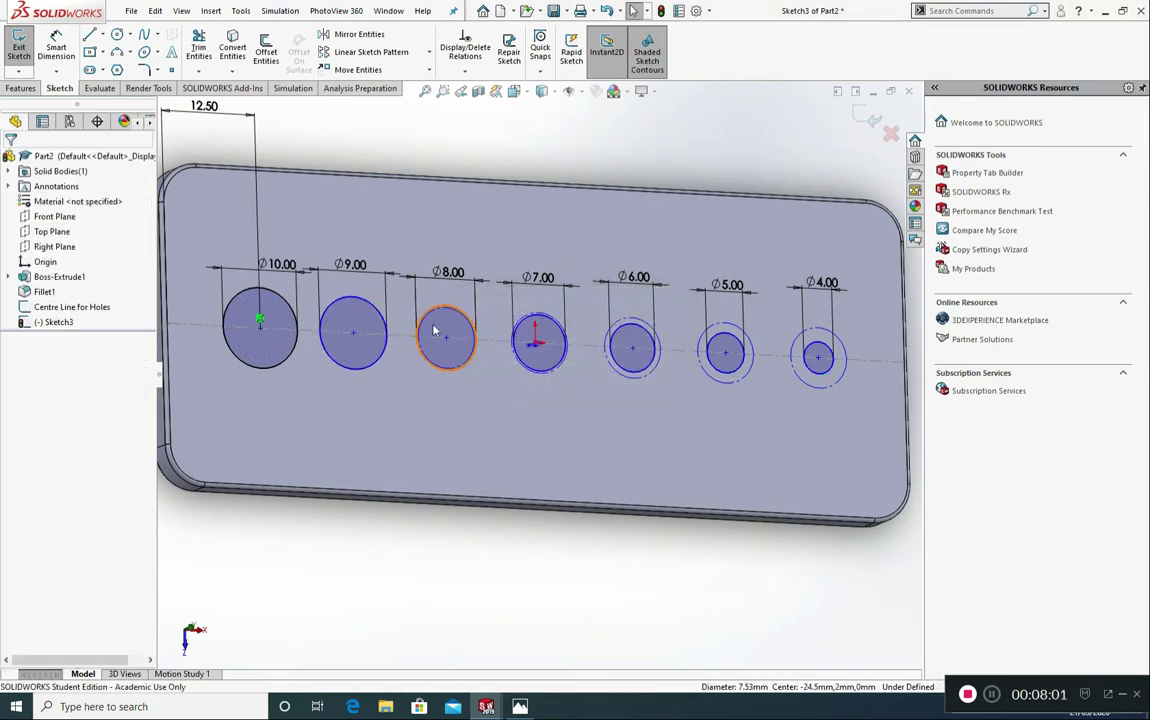
- Delete the remaining construction circles around the 8, 7, 6, 5 and 4 mm circles
scroll(446, 322, "down", 3)
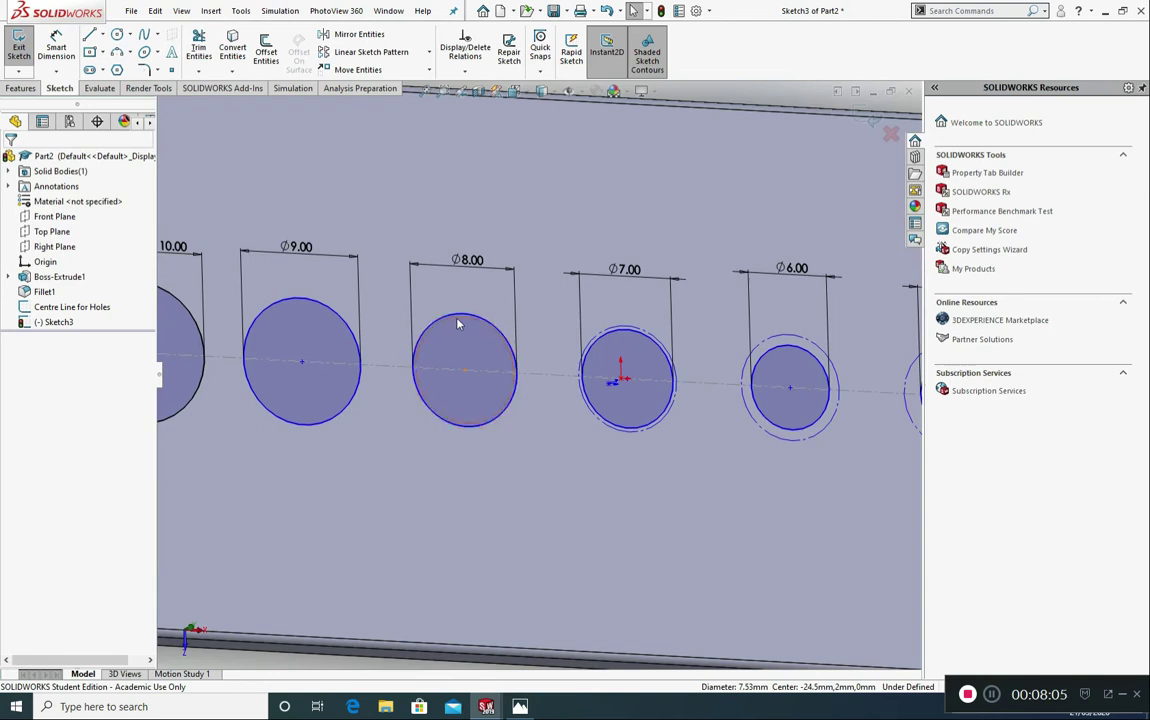
left_click(458, 323)
key("Escape")
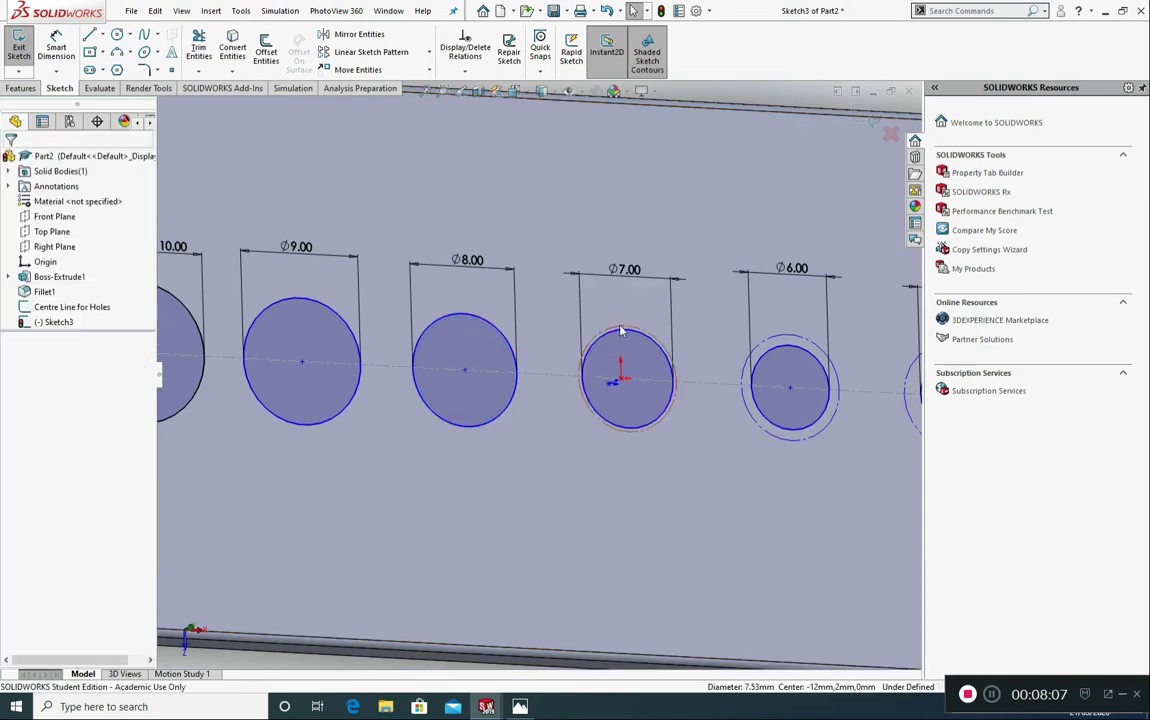
left_click(767, 345)
key("Escape")
scroll(800, 400, "up", 3)
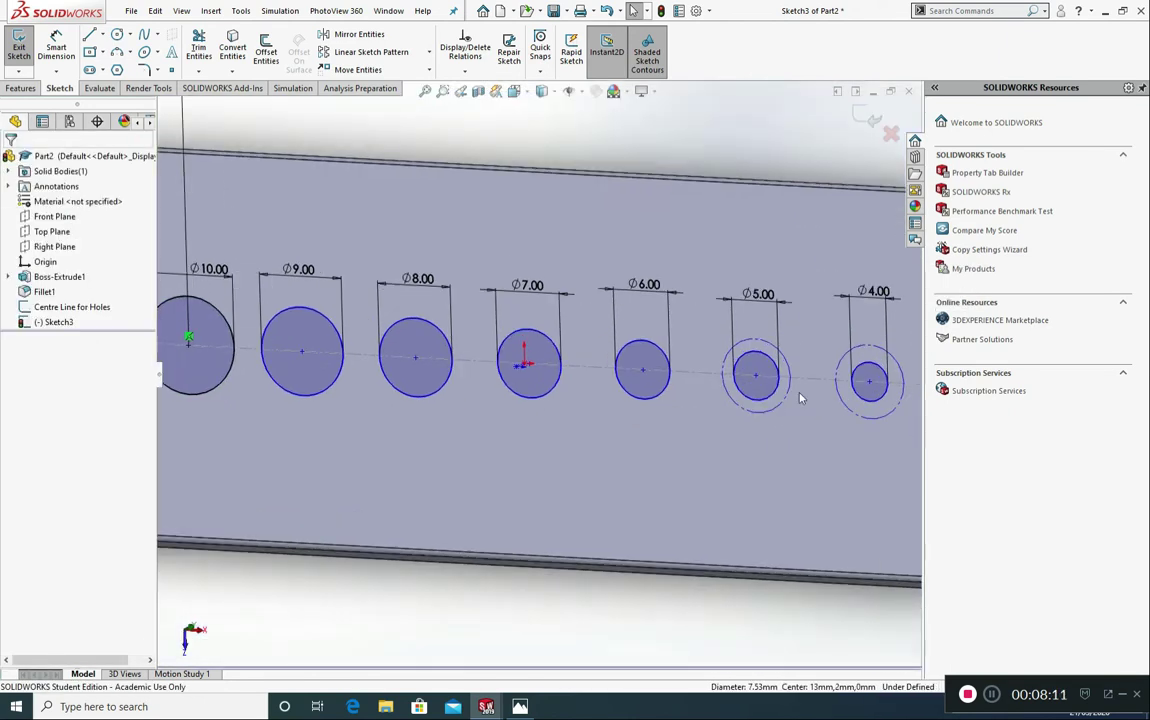
left_click(784, 404)
key("Escape")
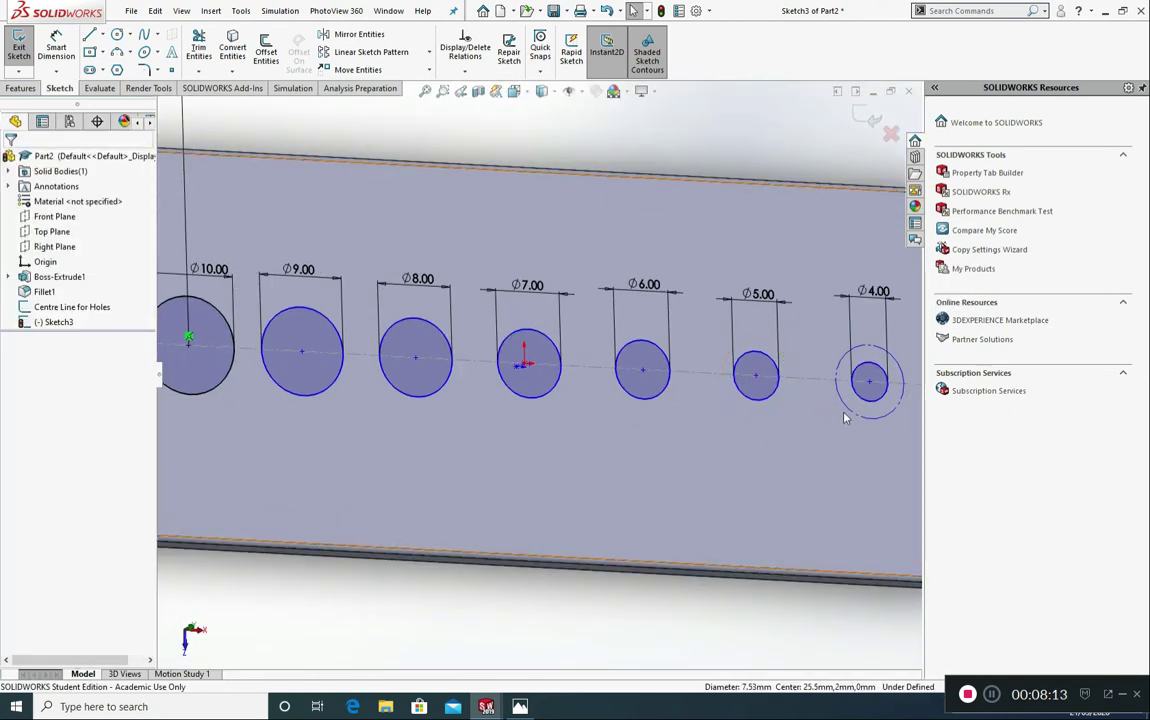
scroll(801, 457, "up", 3)
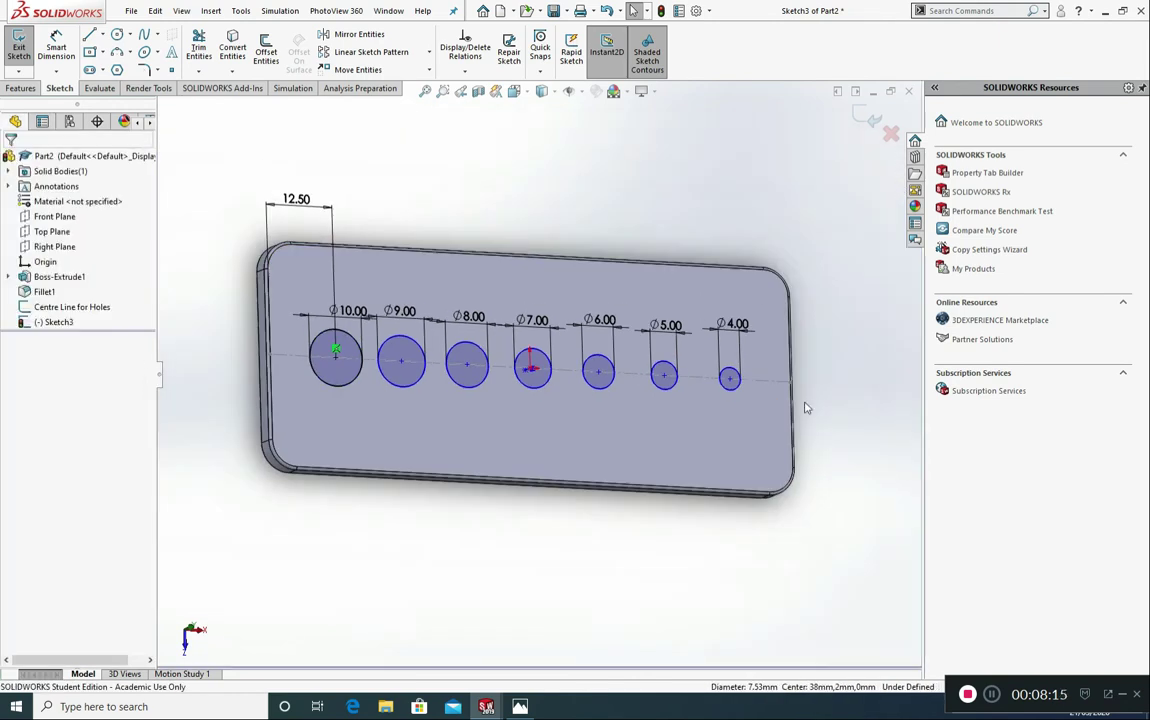
- Cut the seven sketched circles through the whole plate with an Extruded Cut set to Through All
scroll(559, 415, "down", 2)
scroll(559, 415, "up", 3)
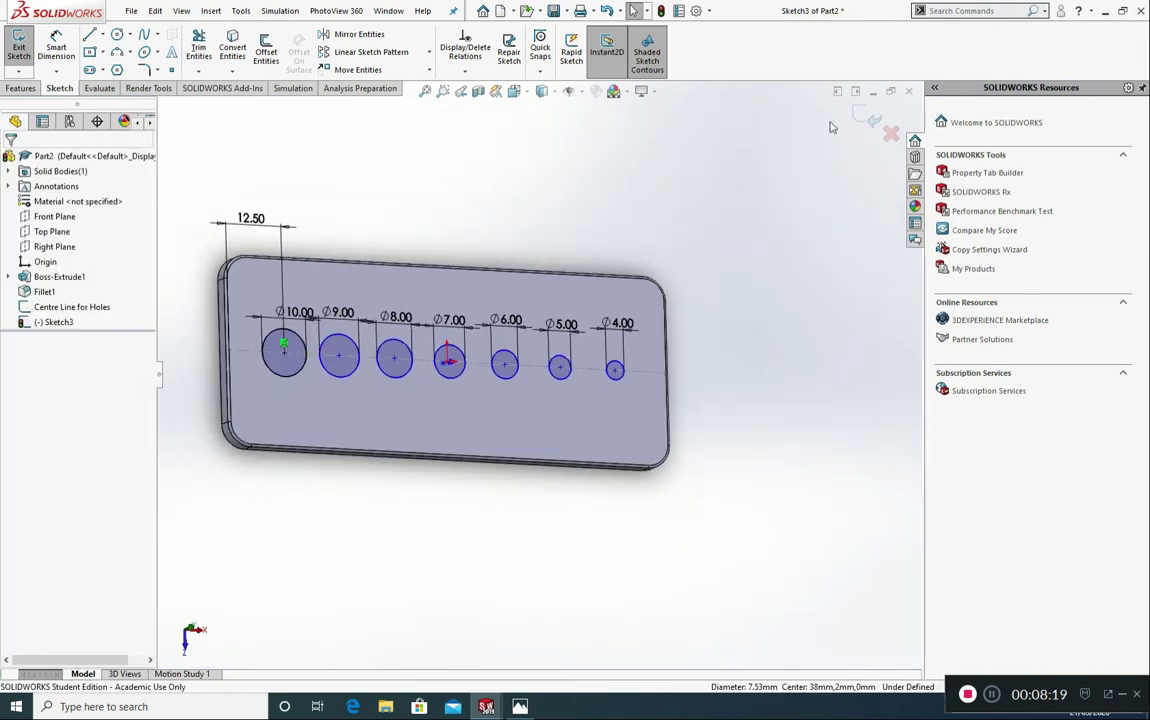
left_click(20, 88)
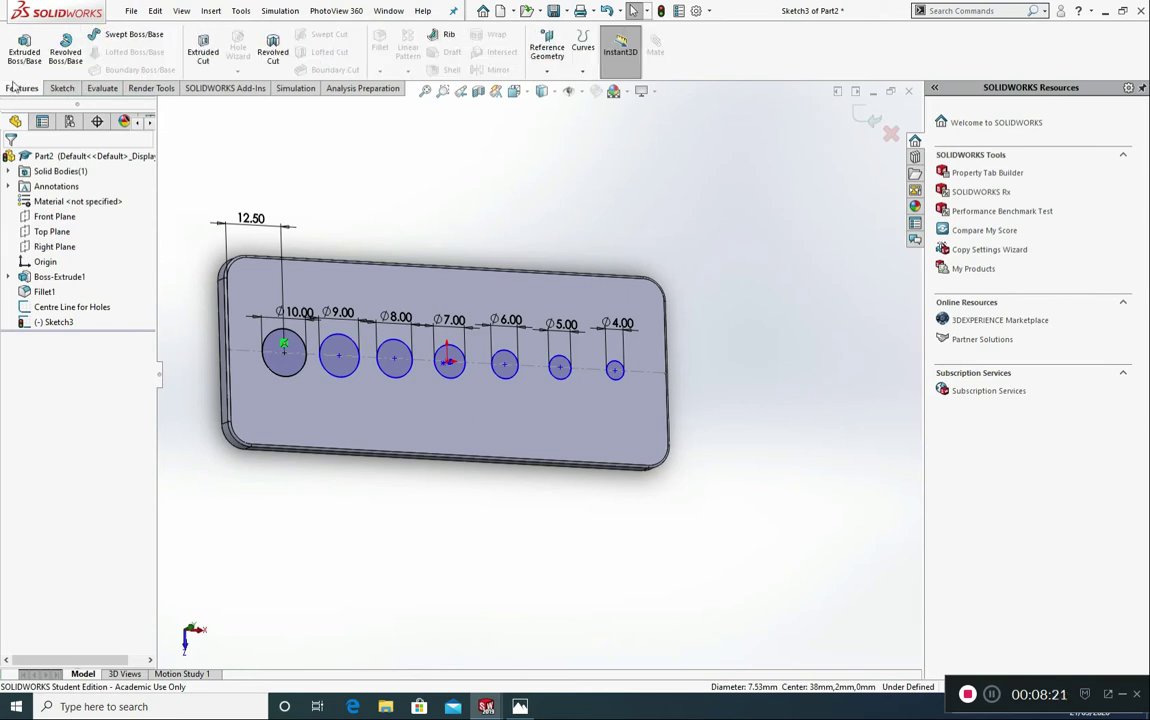
left_click(203, 50)
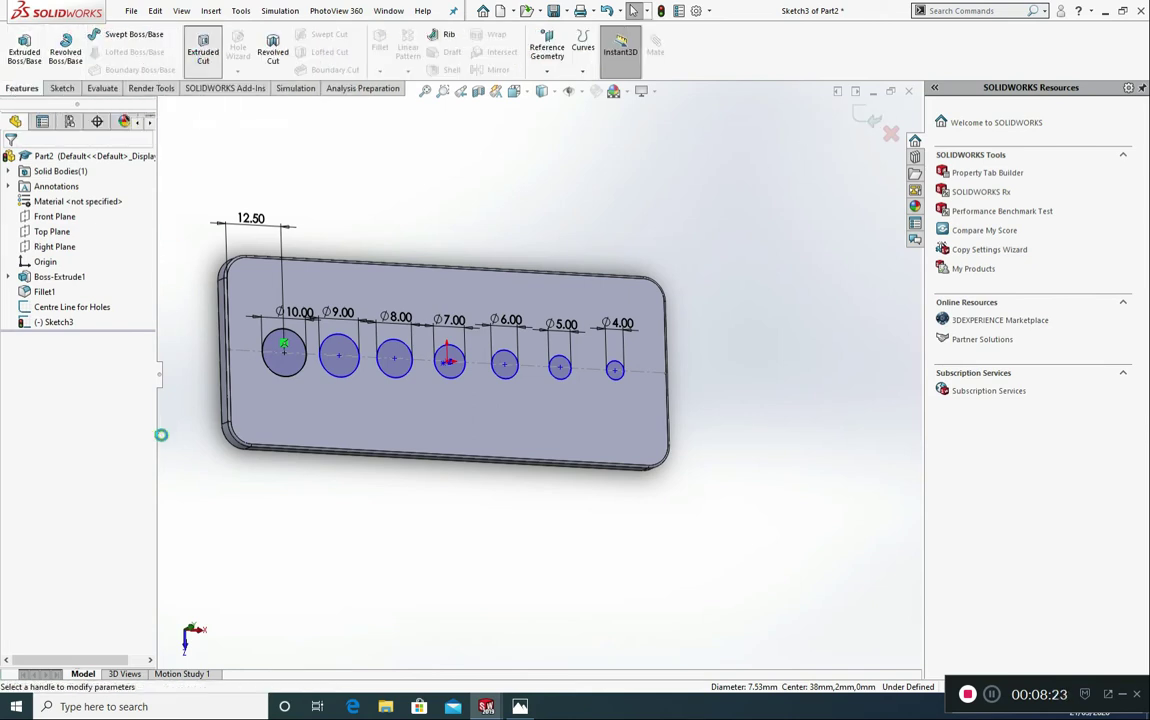
middle_click_drag(316, 532, 150, 305)
left_click(112, 252)
left_click(90, 262)
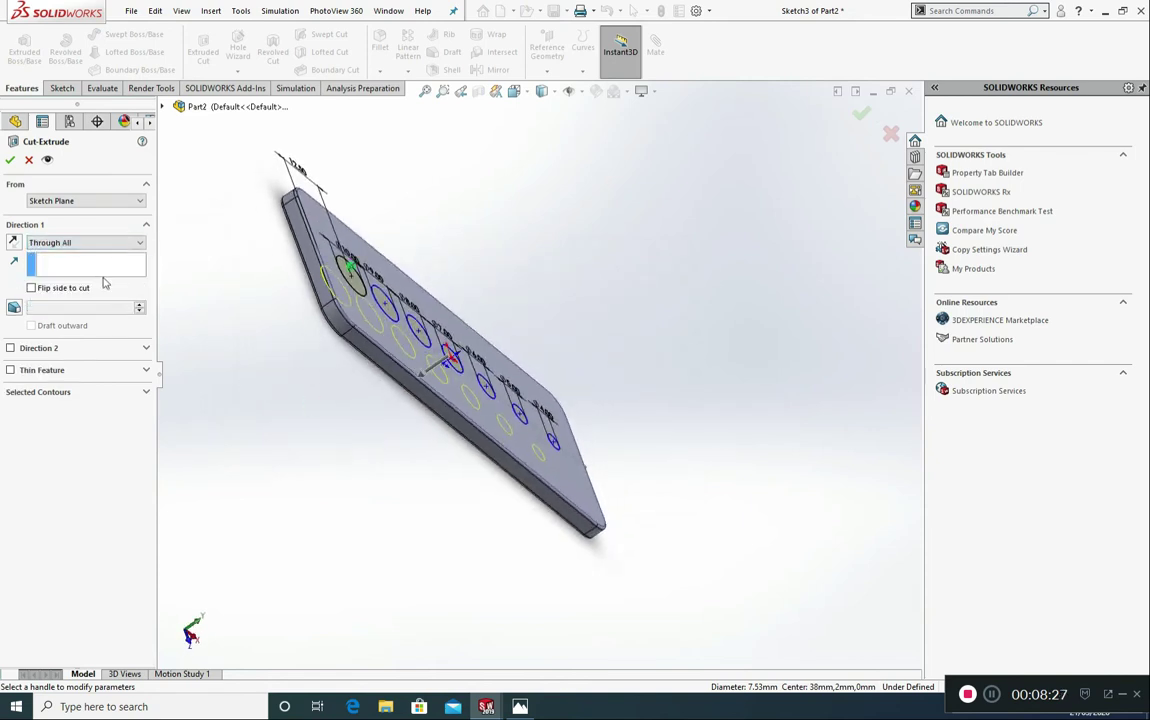
left_click(10, 163)
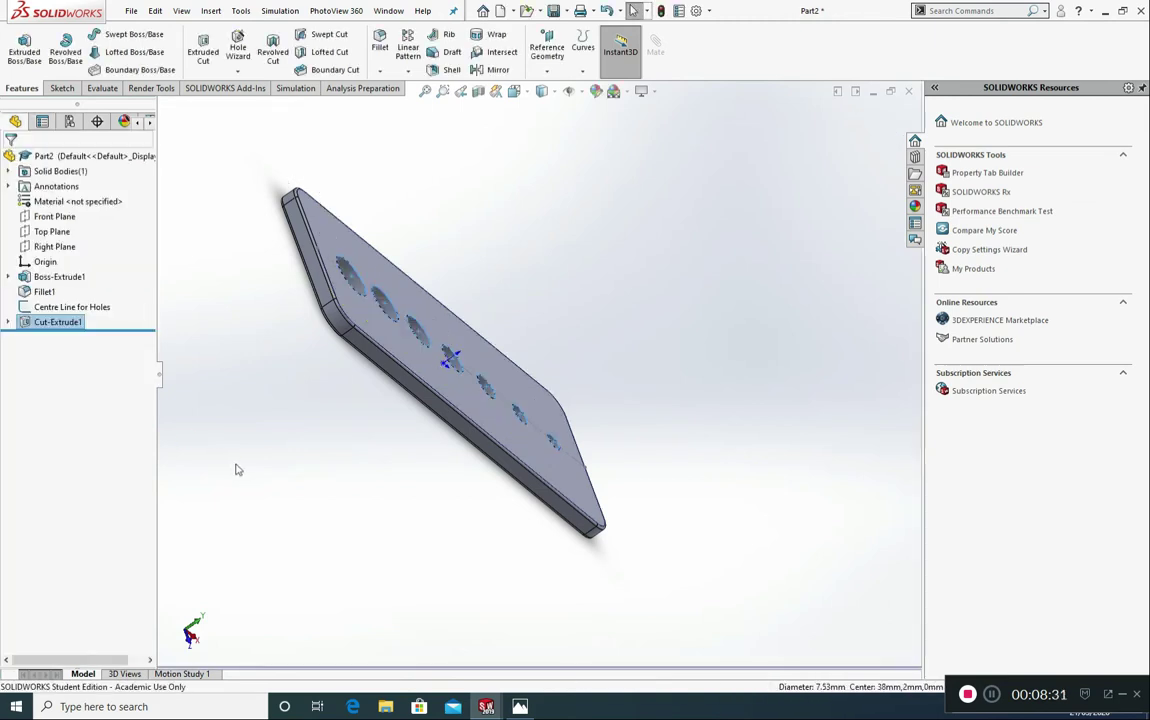
- Hide the Centre Line for Holes sketch that runs across the plate's face
middle_click_drag(283, 472, 262, 490)
scroll(272, 321, "down", 3)
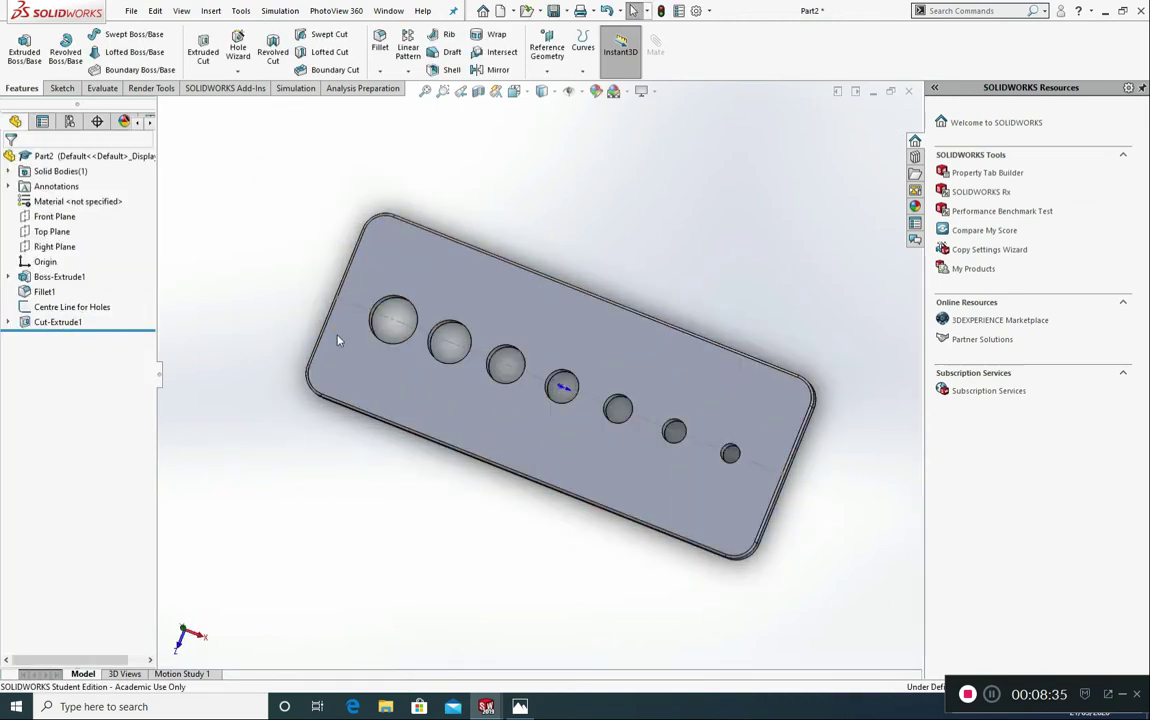
left_click(362, 312)
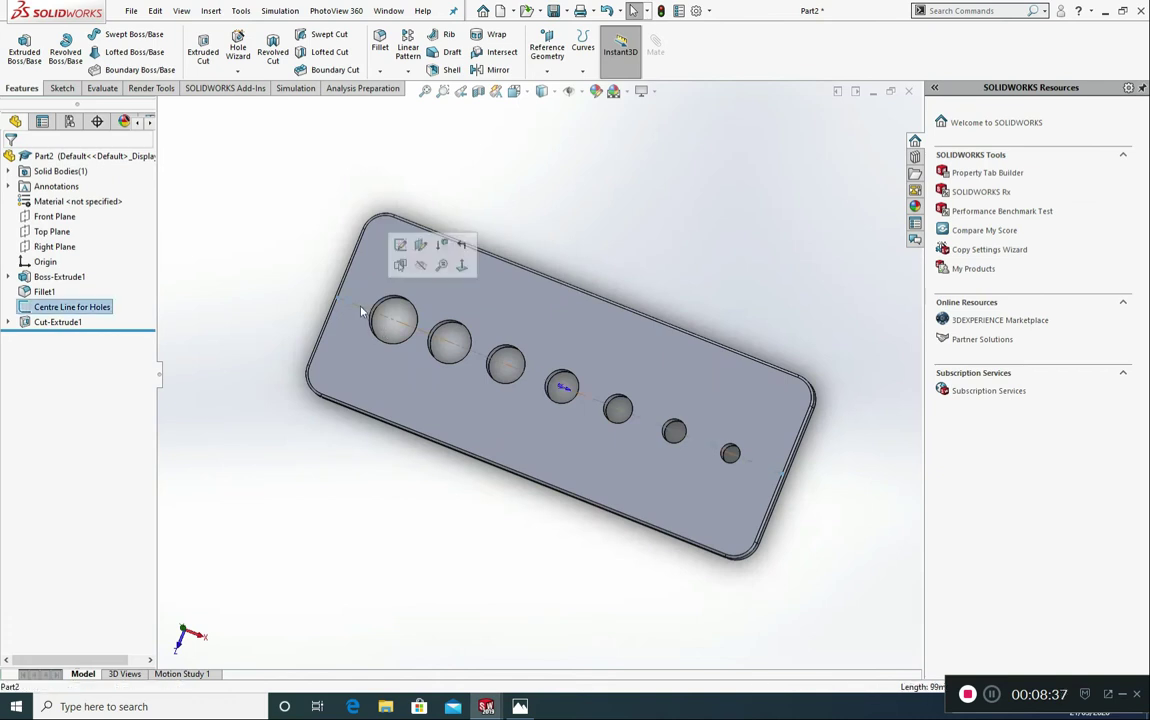
right_click(71, 314)
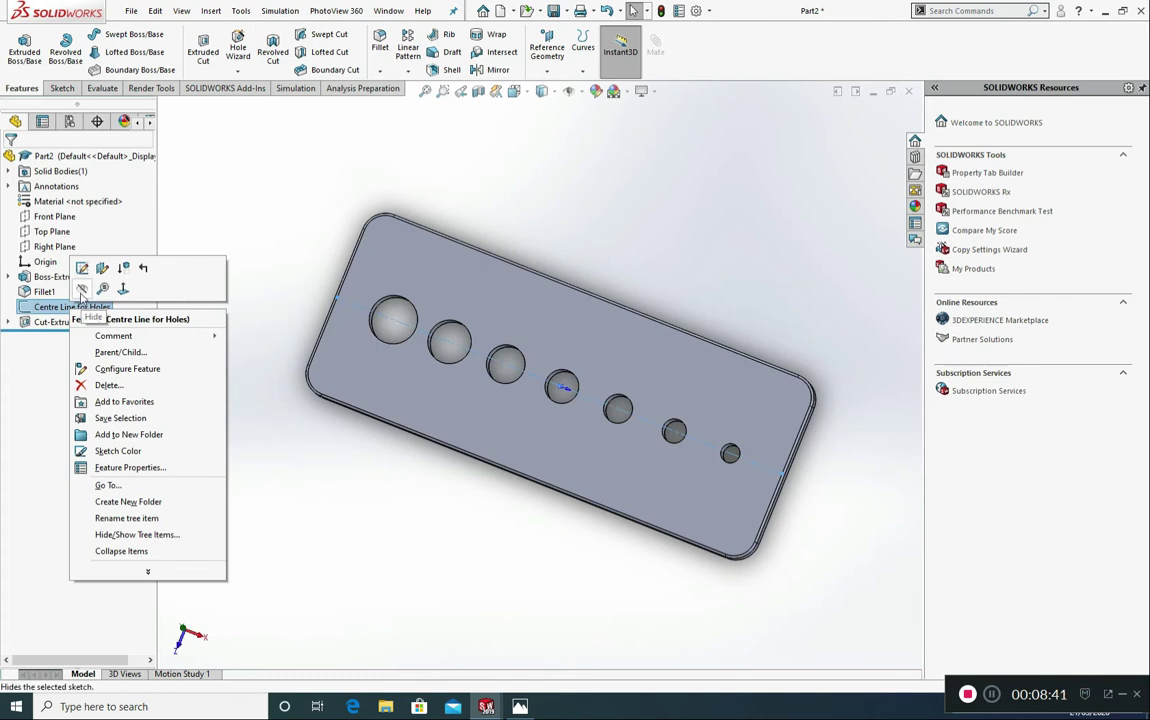
left_click(82, 290)
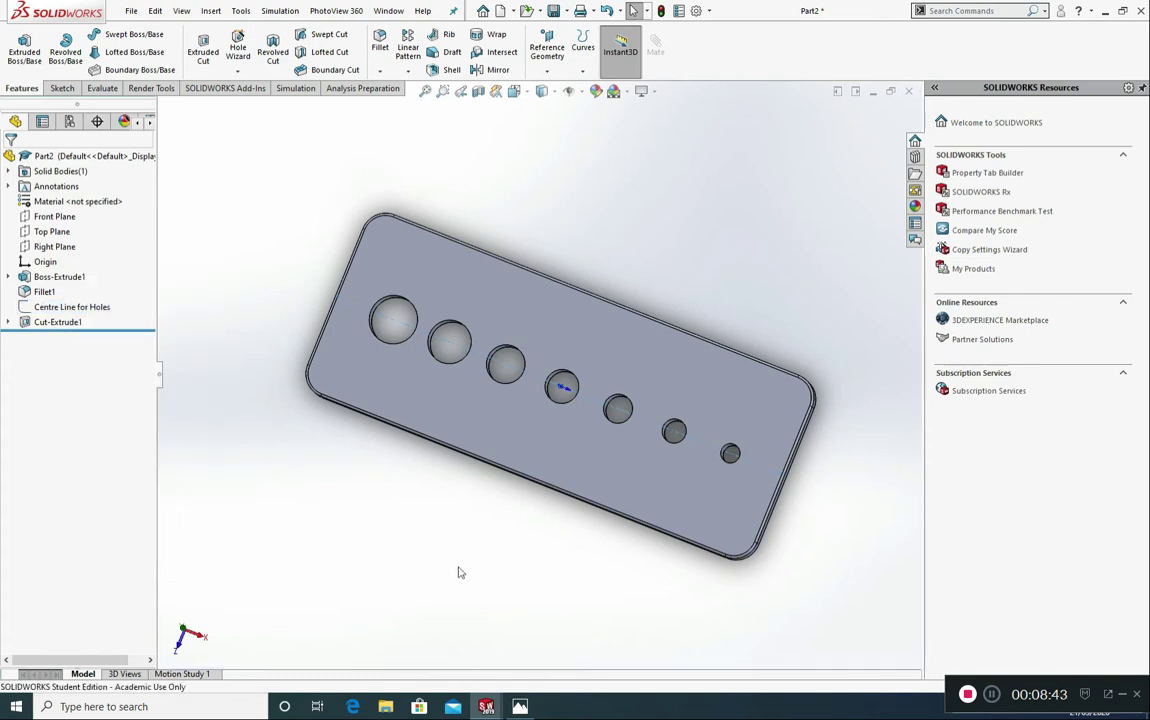
- Examine the seven holes and their rims on the plate's face
scroll(640, 440, "down", 3)
scroll(625, 445, "down", 2)
scroll(540, 418, "up", 3)
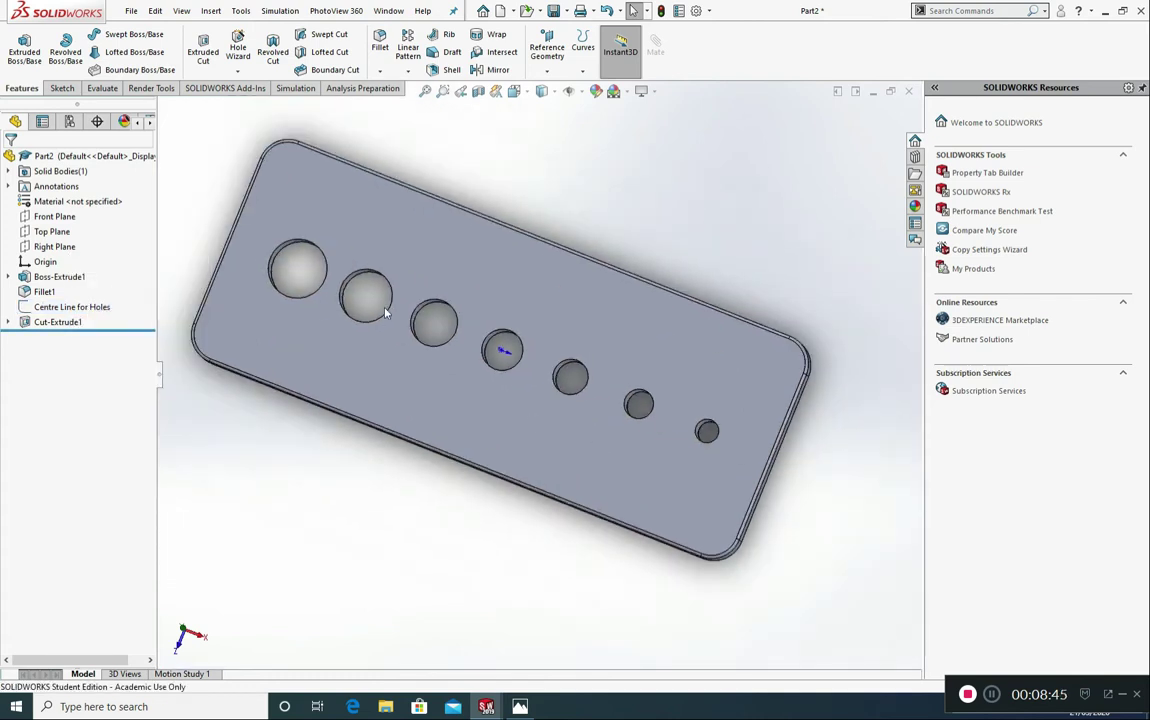
scroll(385, 313, "down", 2)
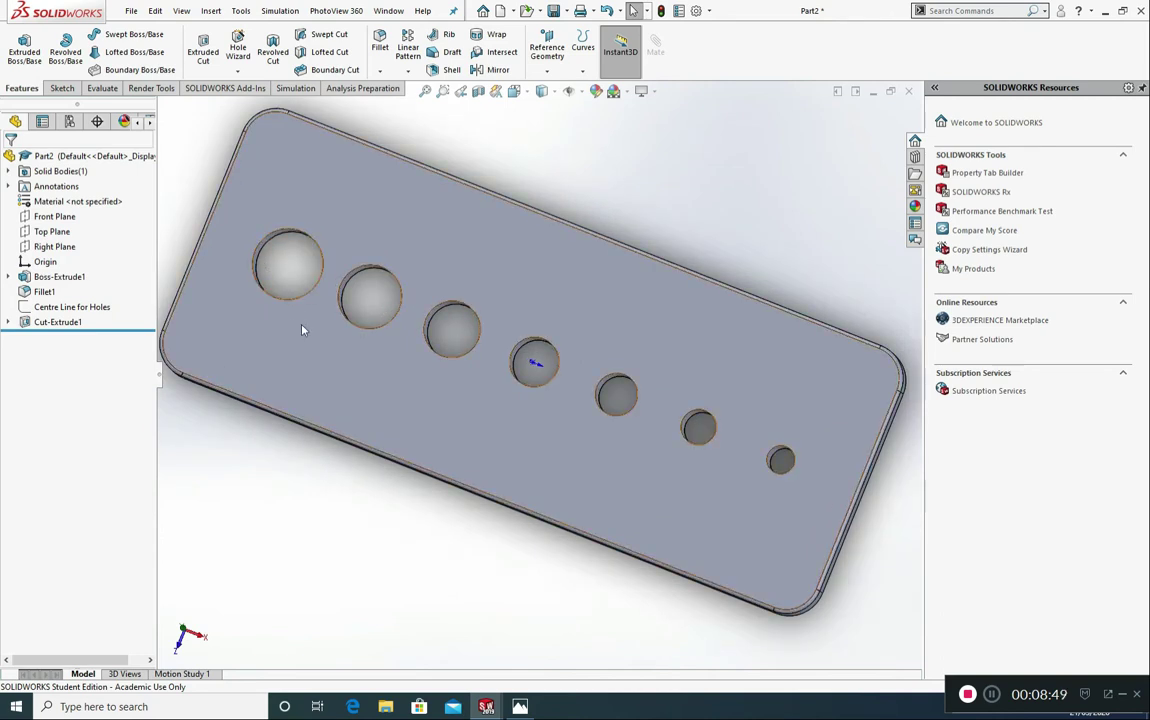
scroll(368, 348, "up", 1)
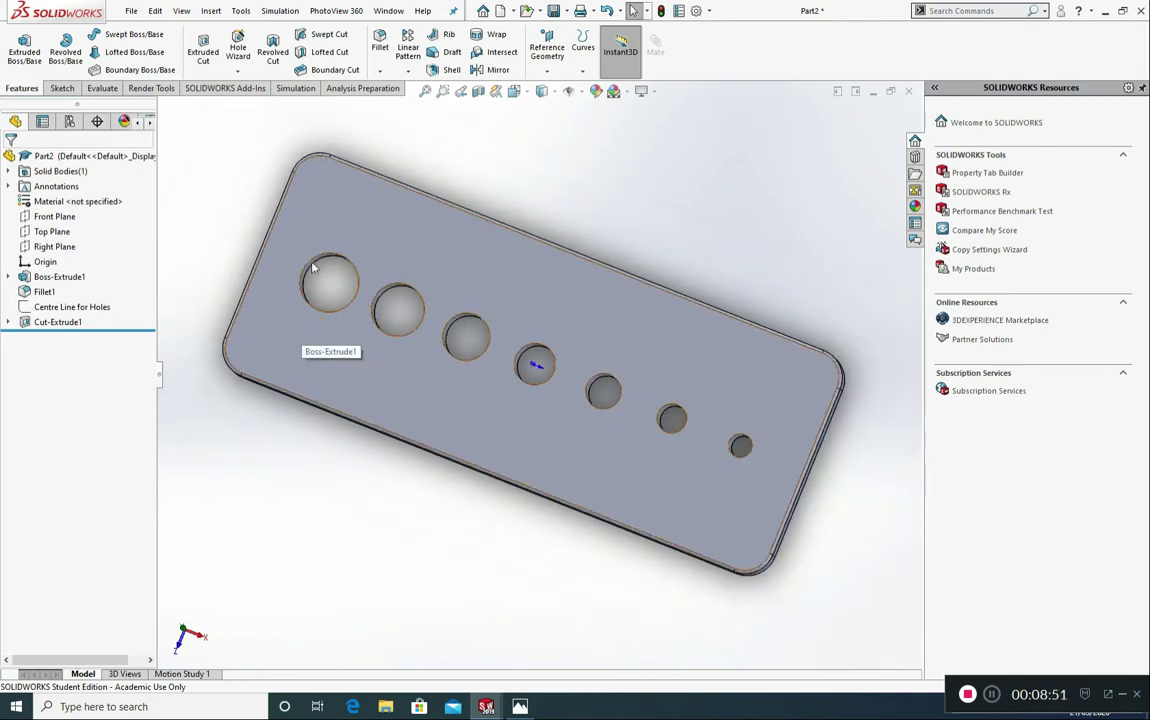
scroll(330, 262, "up", 1)
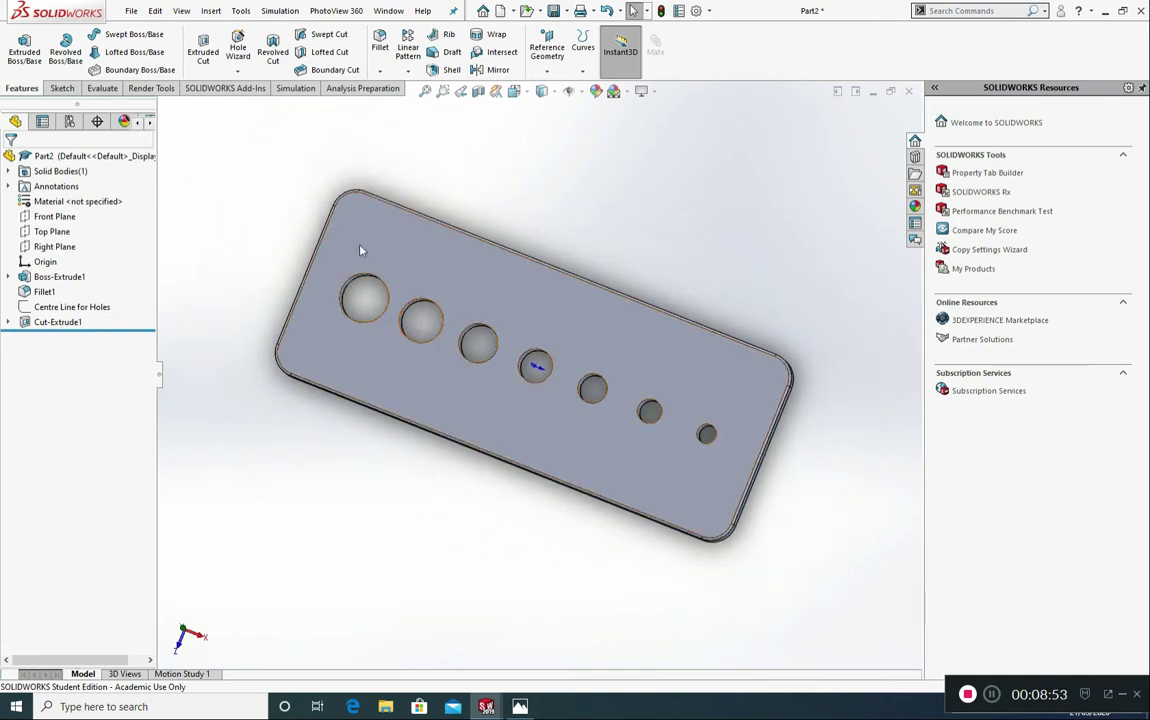
scroll(322, 217, "down", 3)
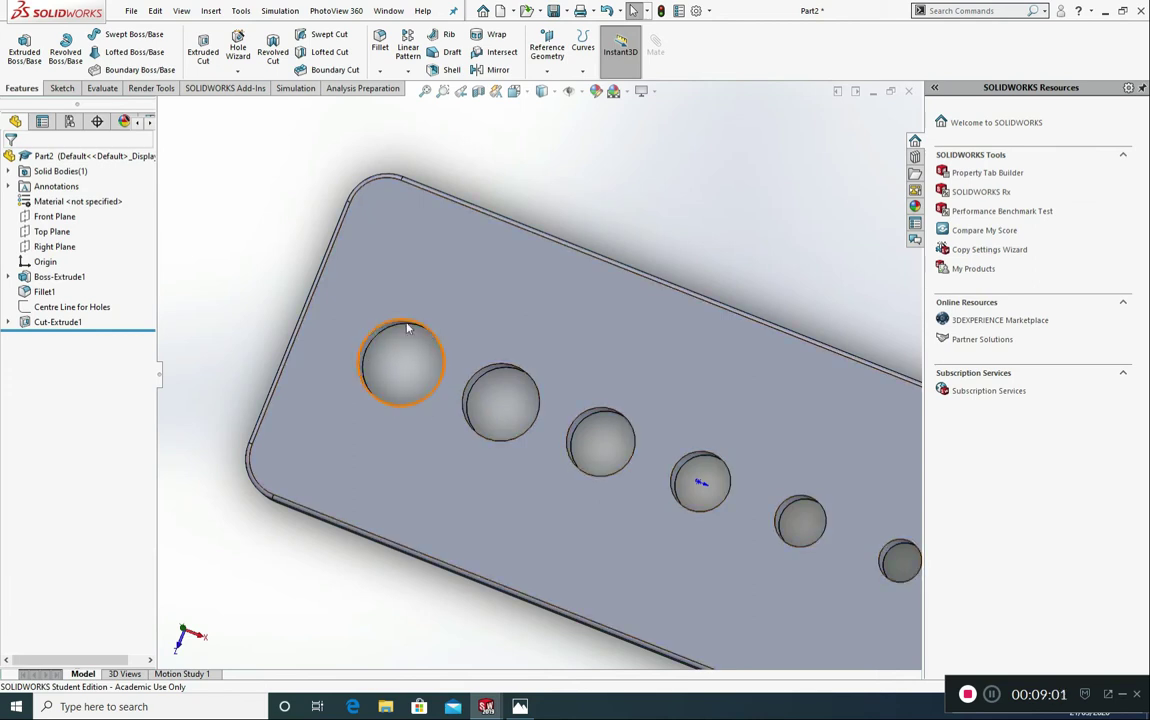
scroll(430, 395, "up", 3)
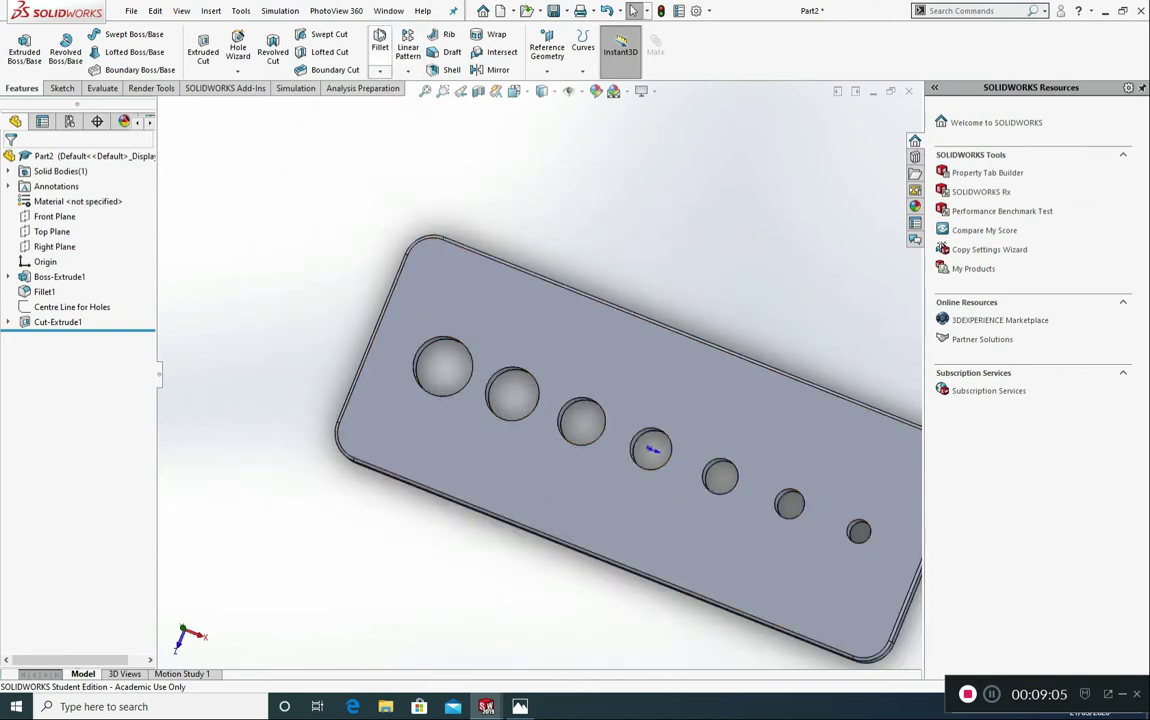
left_click(381, 47)
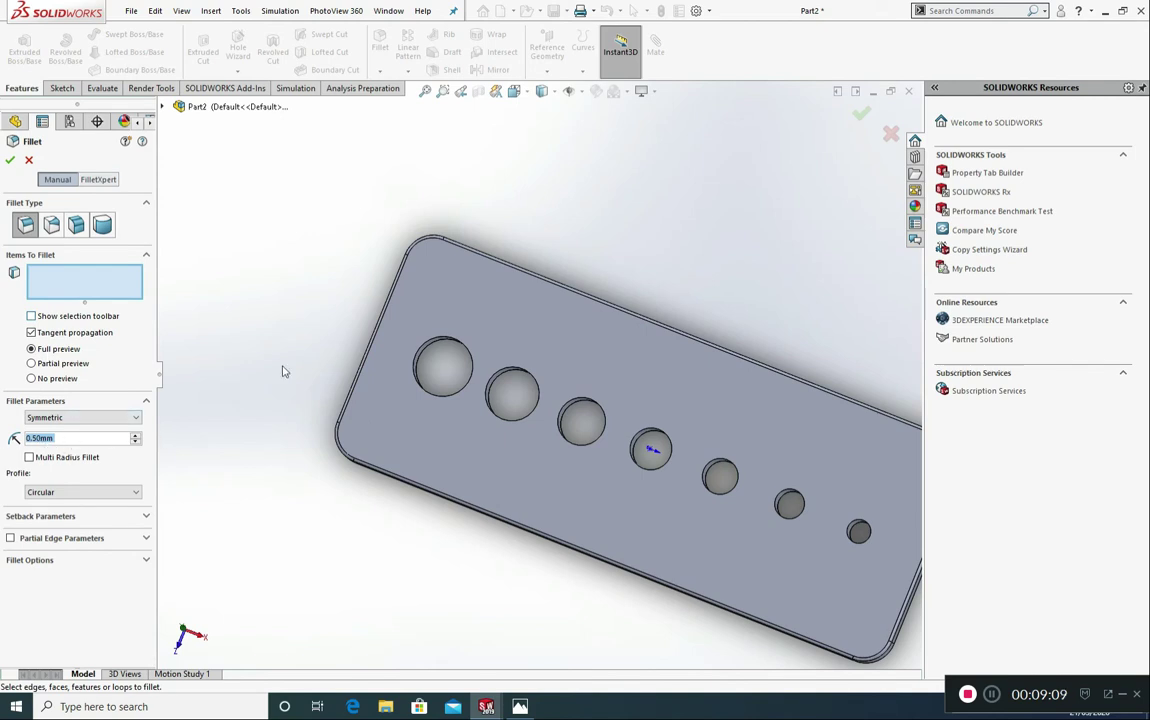
scroll(400, 340, "down", 4)
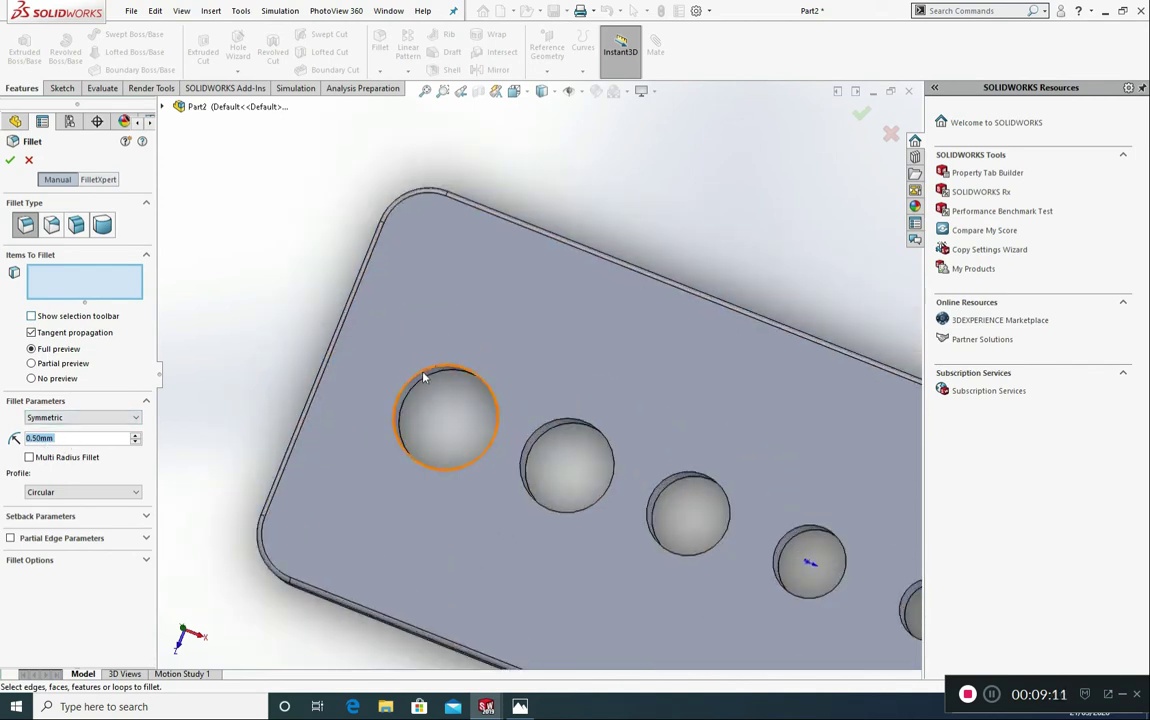
left_click(424, 378)
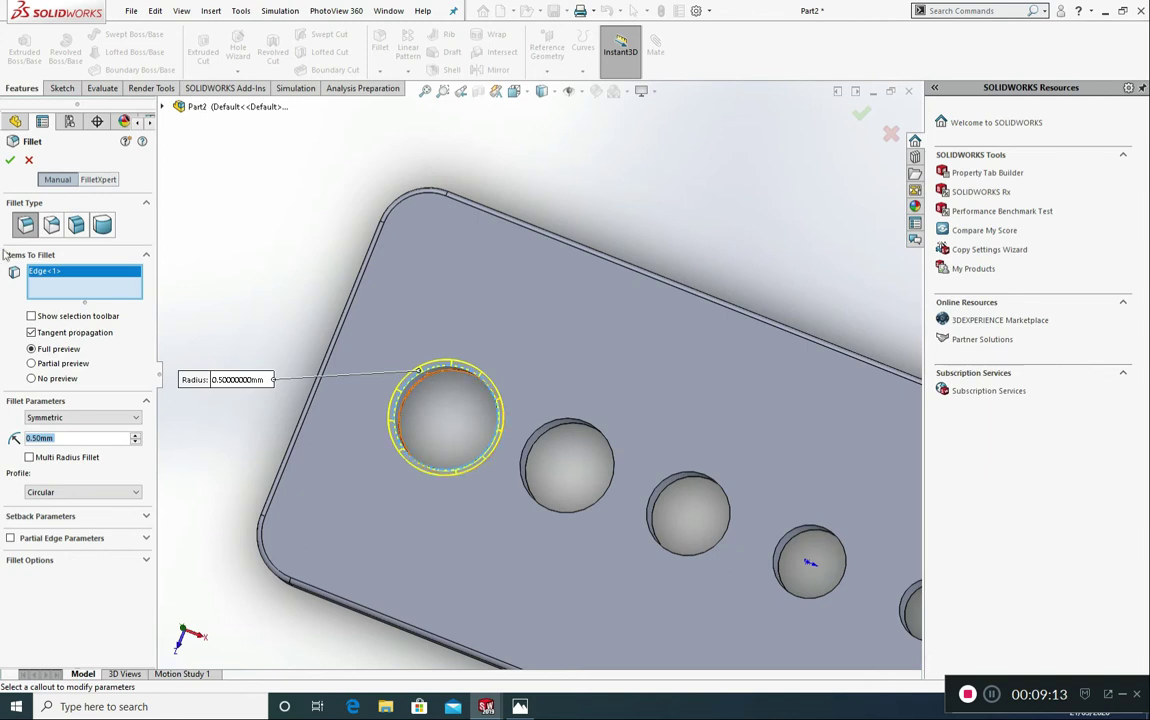
left_click(574, 410)
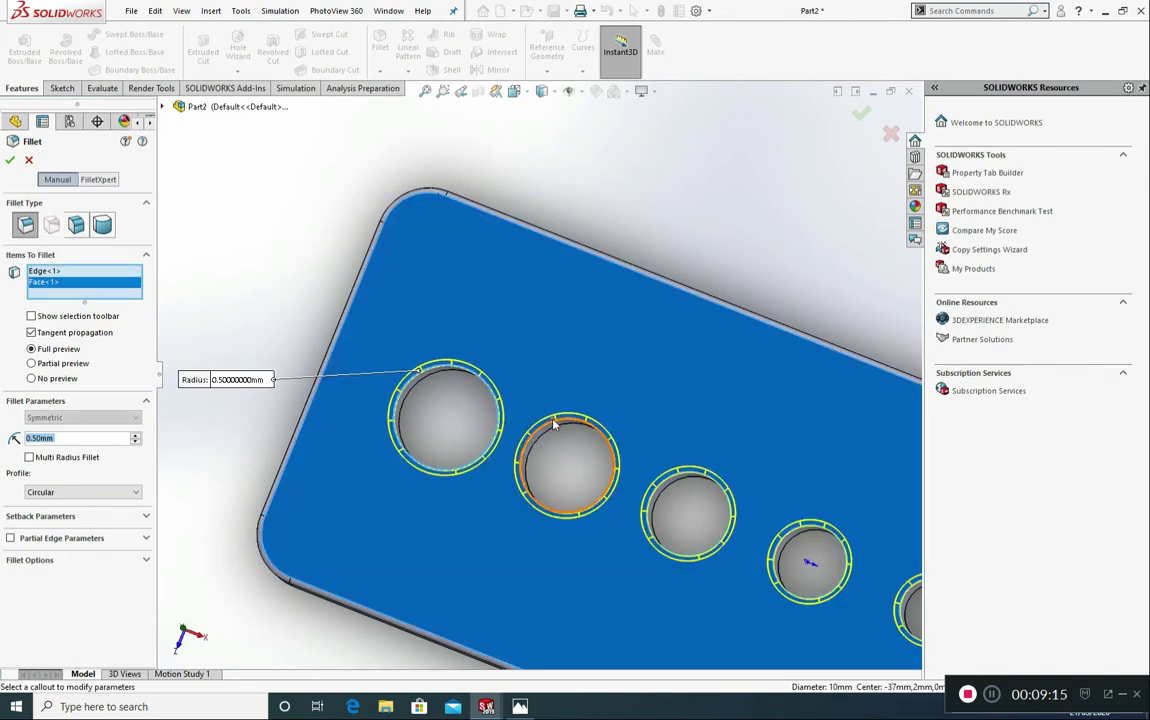
left_click(28, 160)
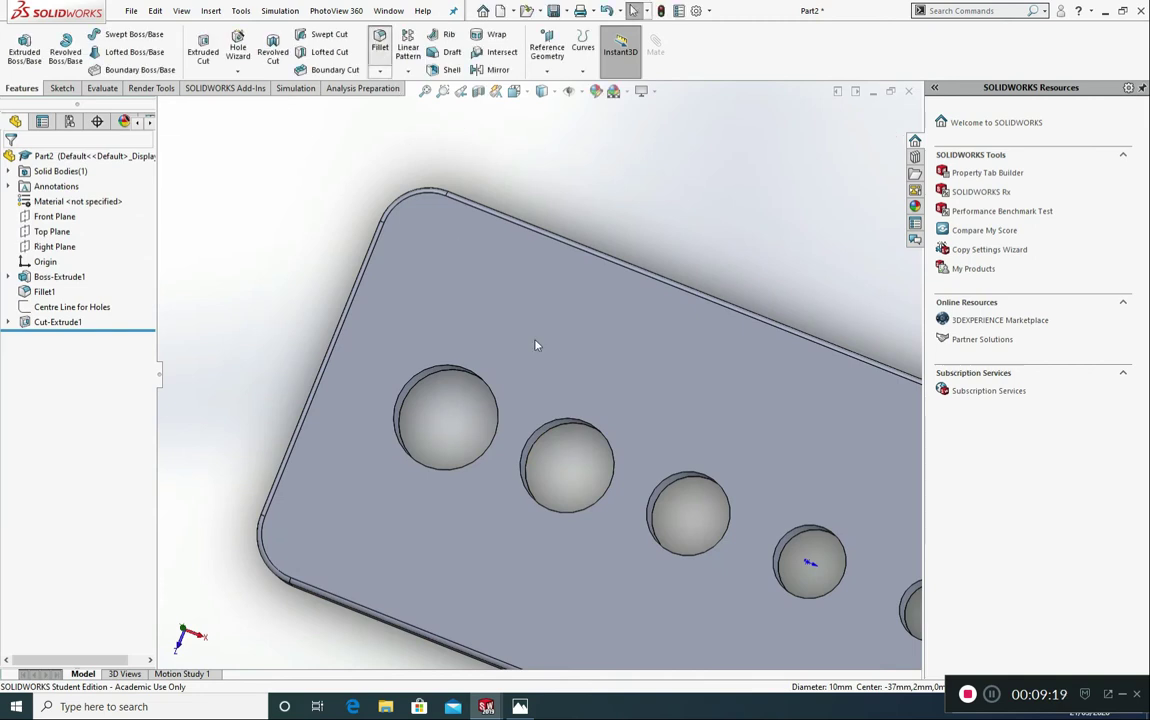
key("Return")
scroll(604, 444, "up", 3)
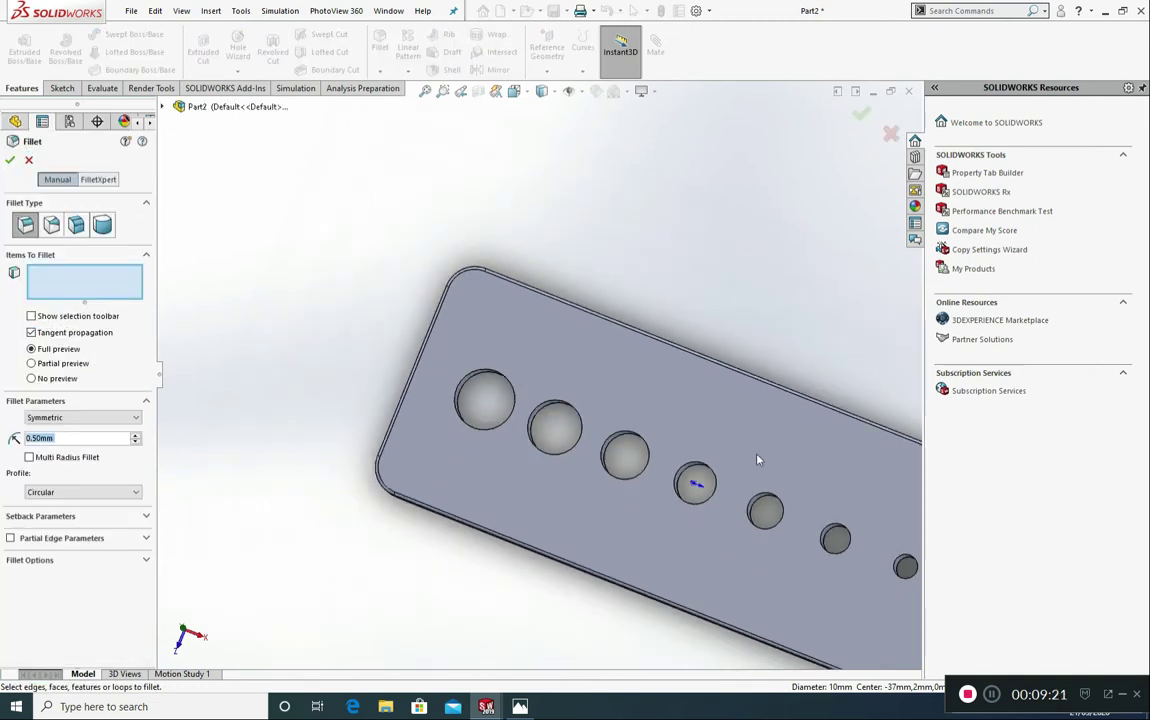
left_click(478, 376)
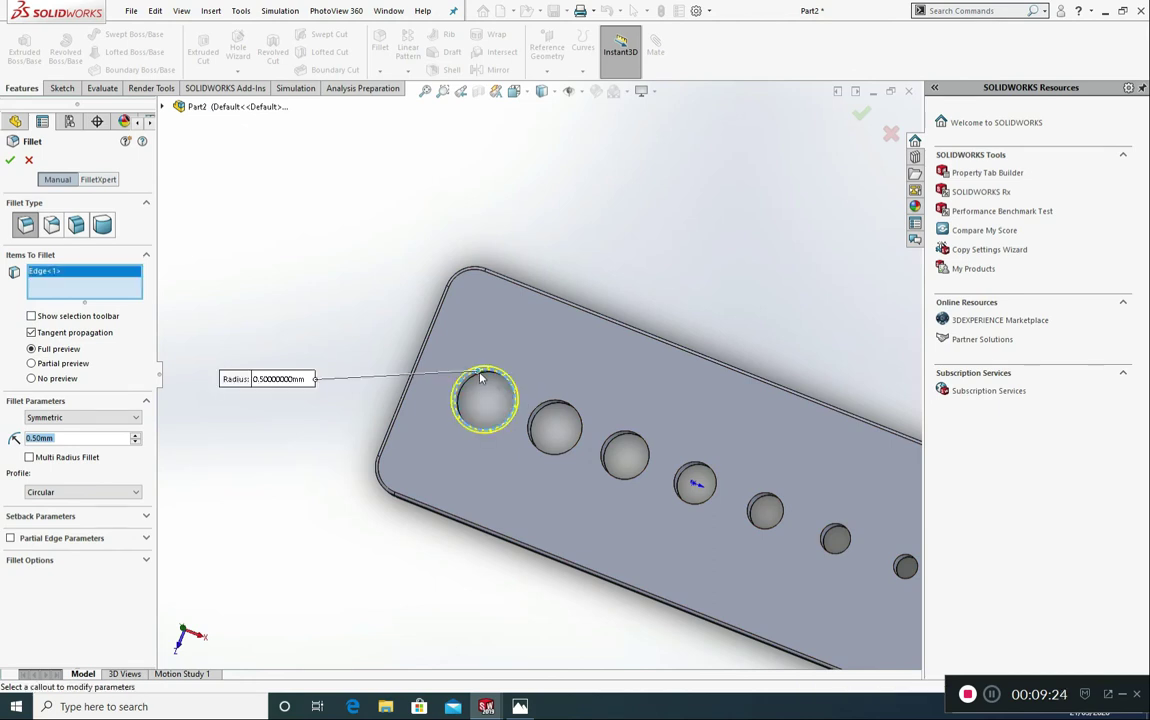
left_click(561, 407)
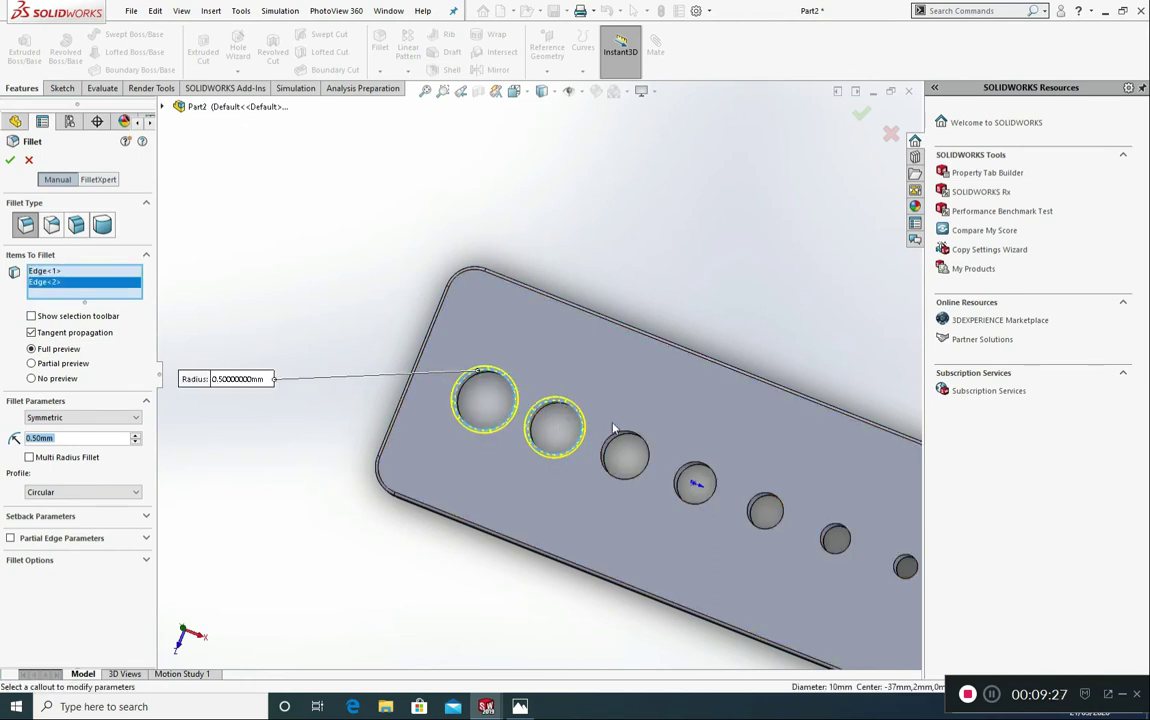
left_click(621, 437)
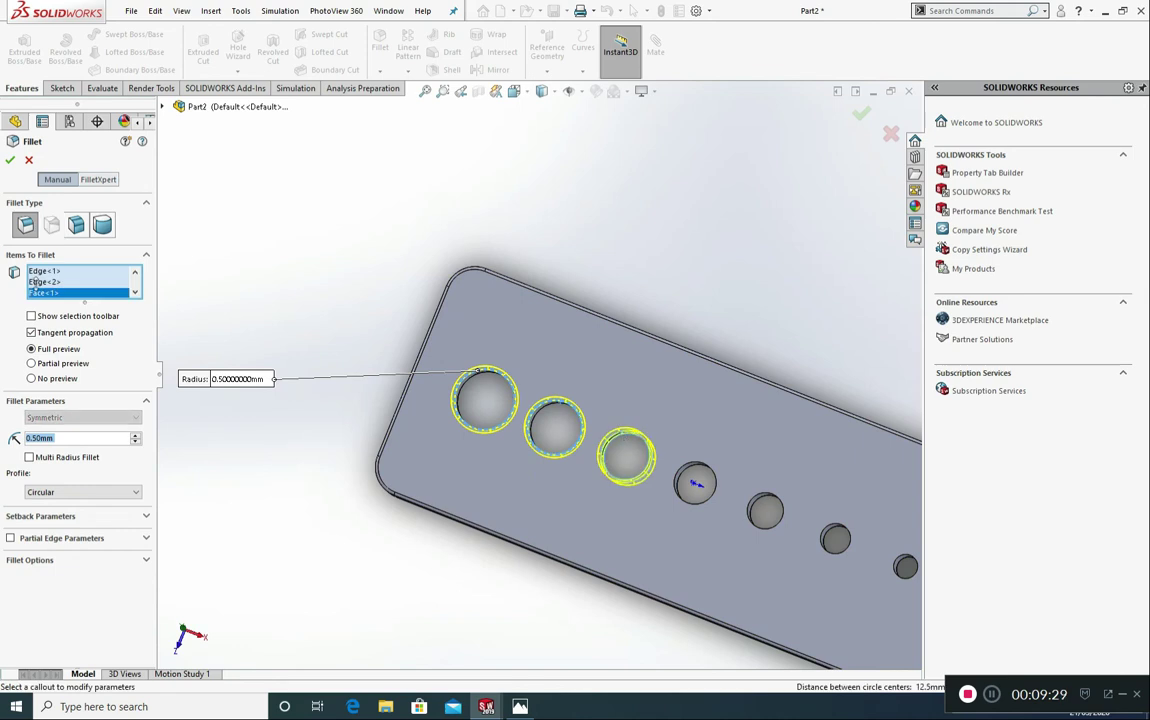
left_click(29, 162)
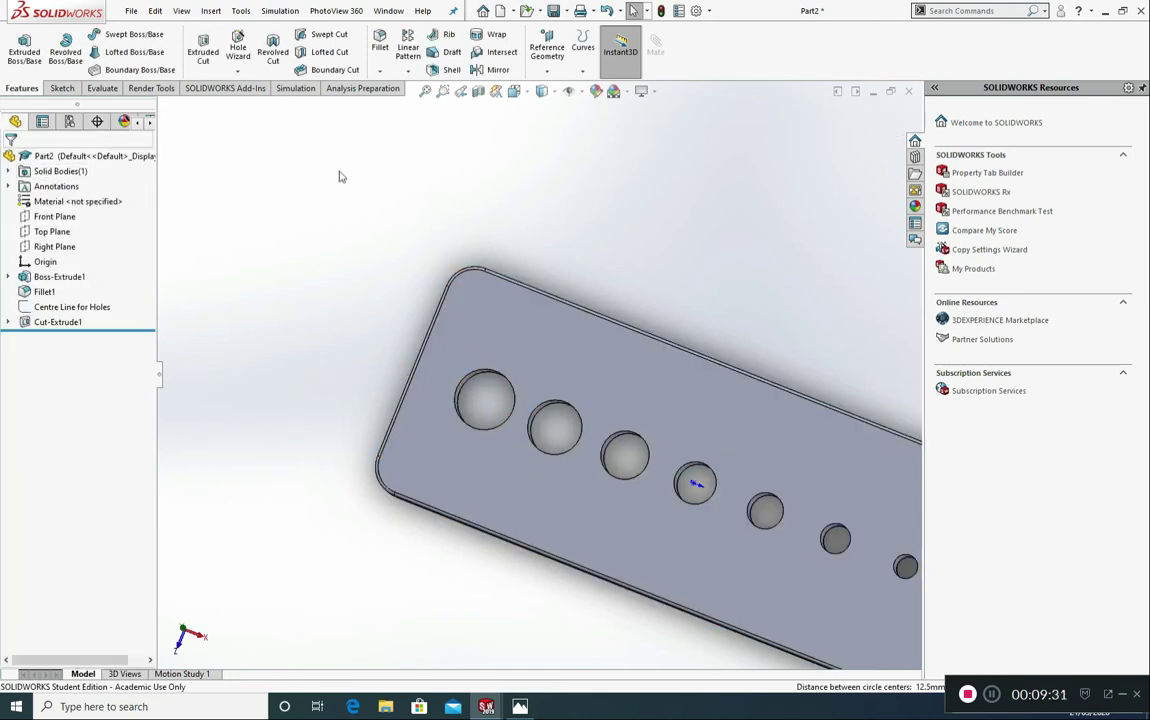
- Fillet the rims of all seven holes on both sides with a 0.5 mm radius by selecting the plate's two large faces
left_click(380, 44)
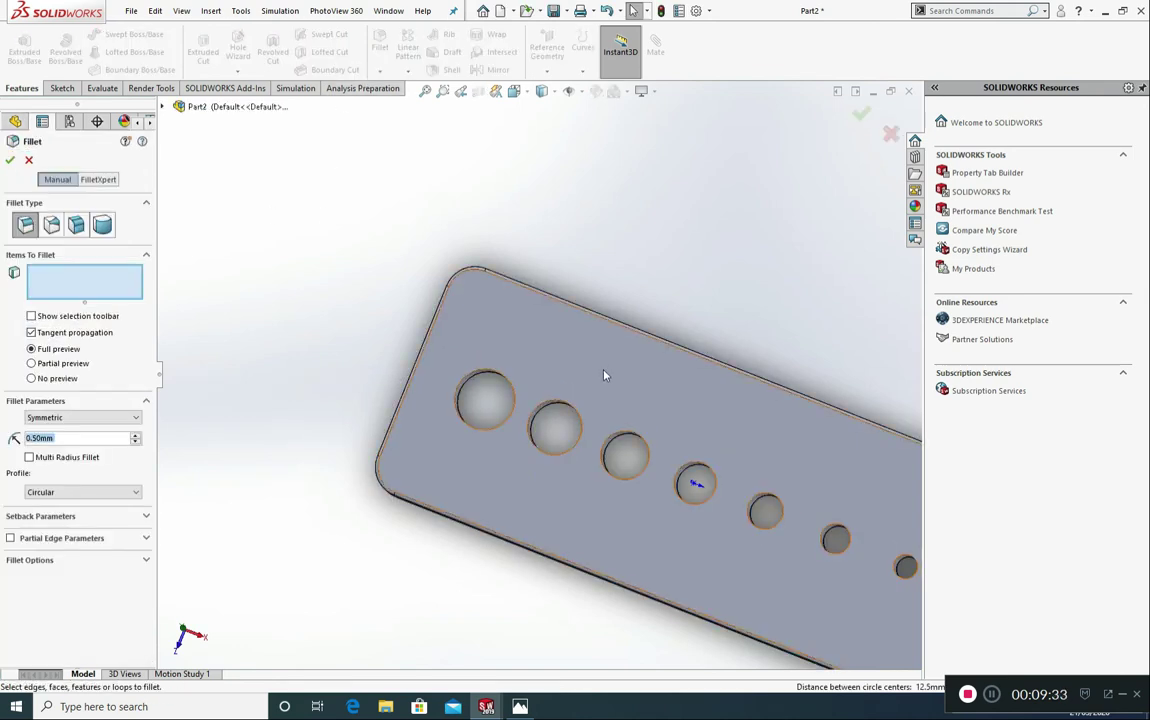
left_click(557, 351)
scroll(820, 482, "up", 2)
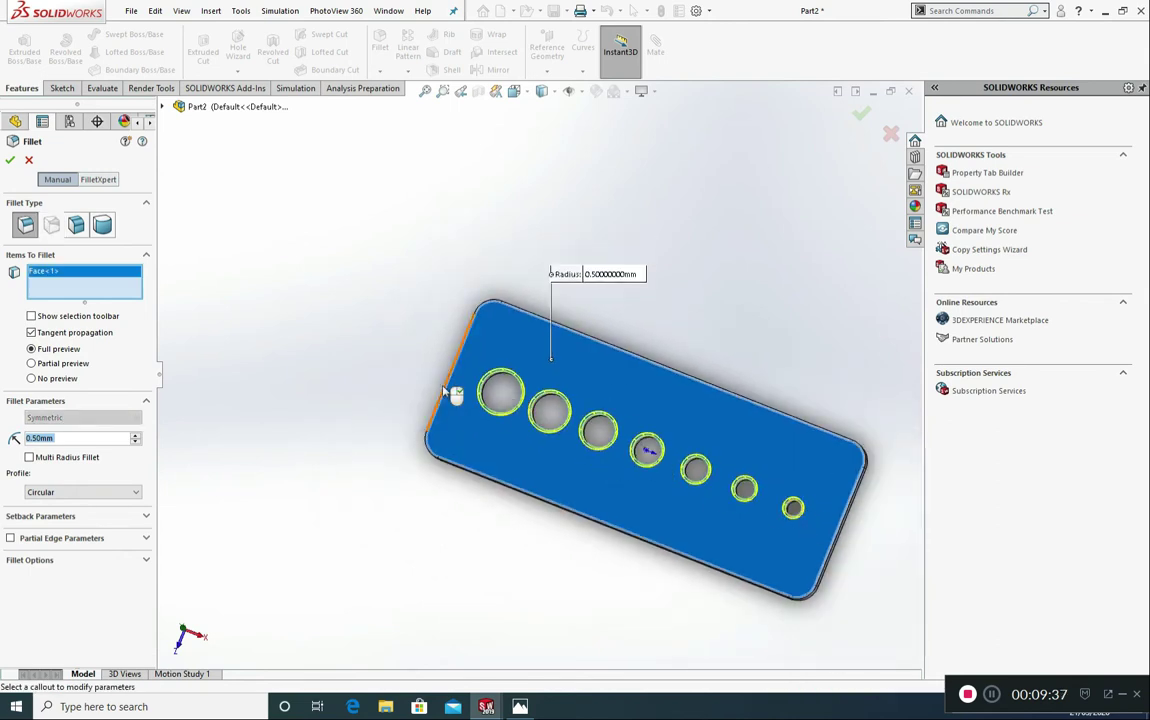
middle_click_drag(737, 455, 619, 531)
left_click(632, 393)
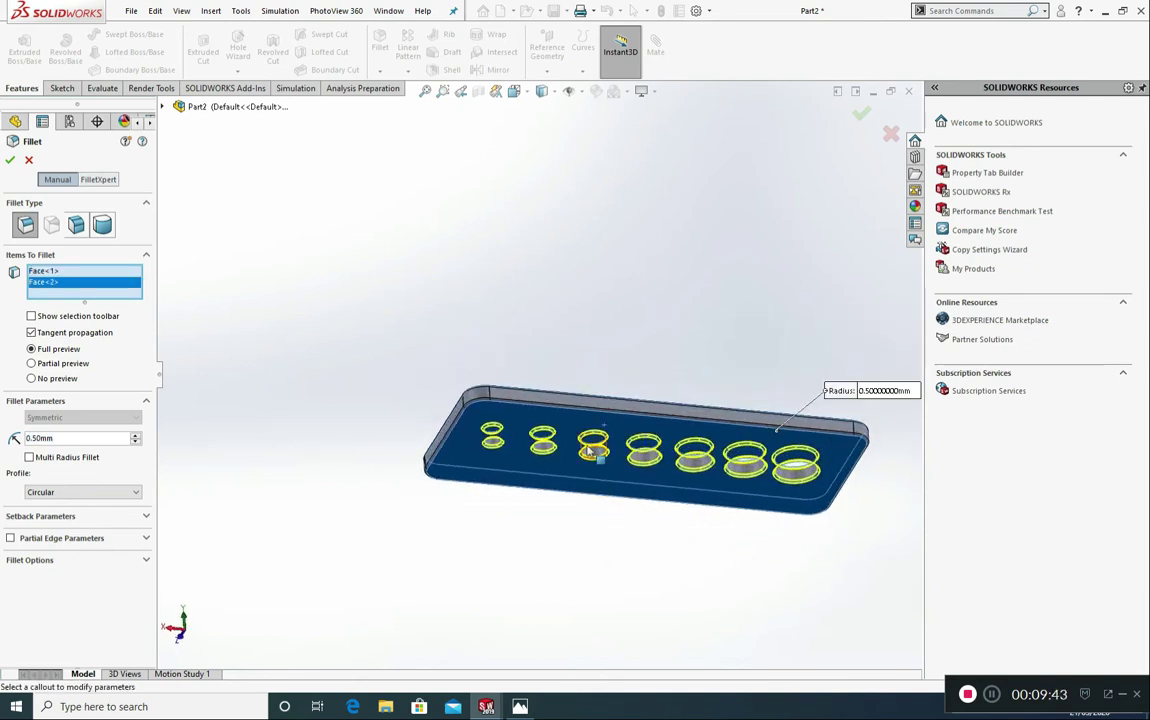
middle_click_drag(266, 346, 365, 468)
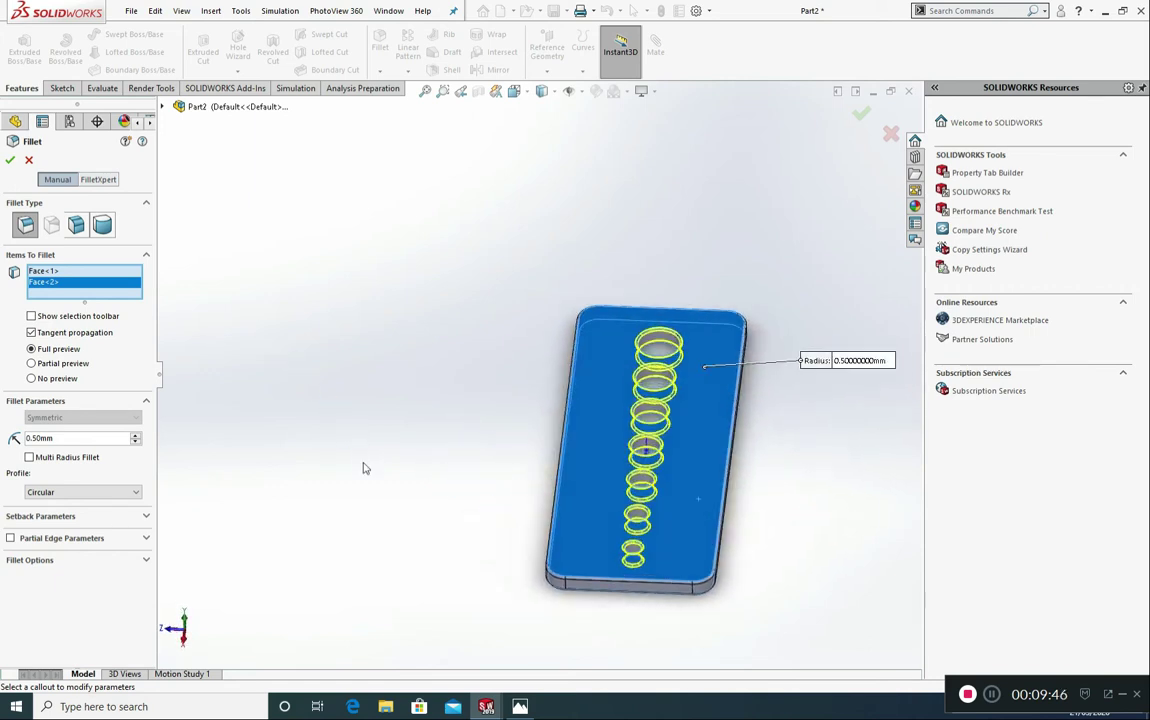
left_click(10, 161)
- Compare the filleted plate in isometric view with the Stainless Steel Drill Gauge.jpg reference picture in Photos
middle_click_drag(521, 390, 525, 580)
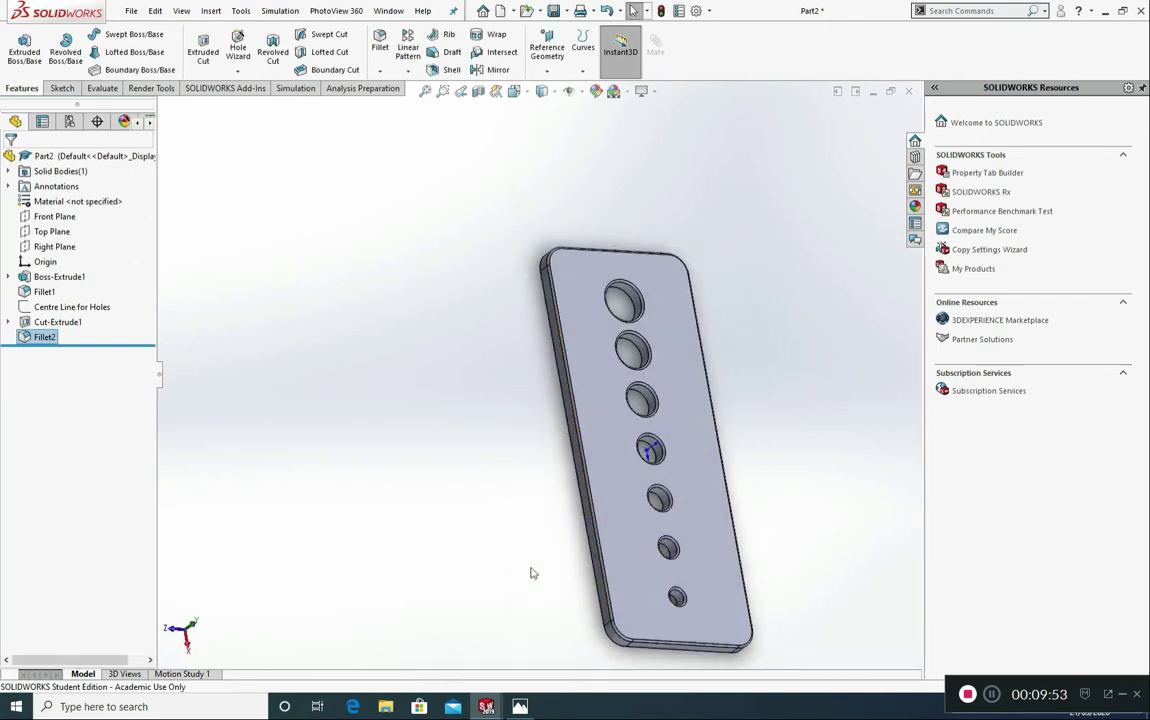
key("ctrl+7")
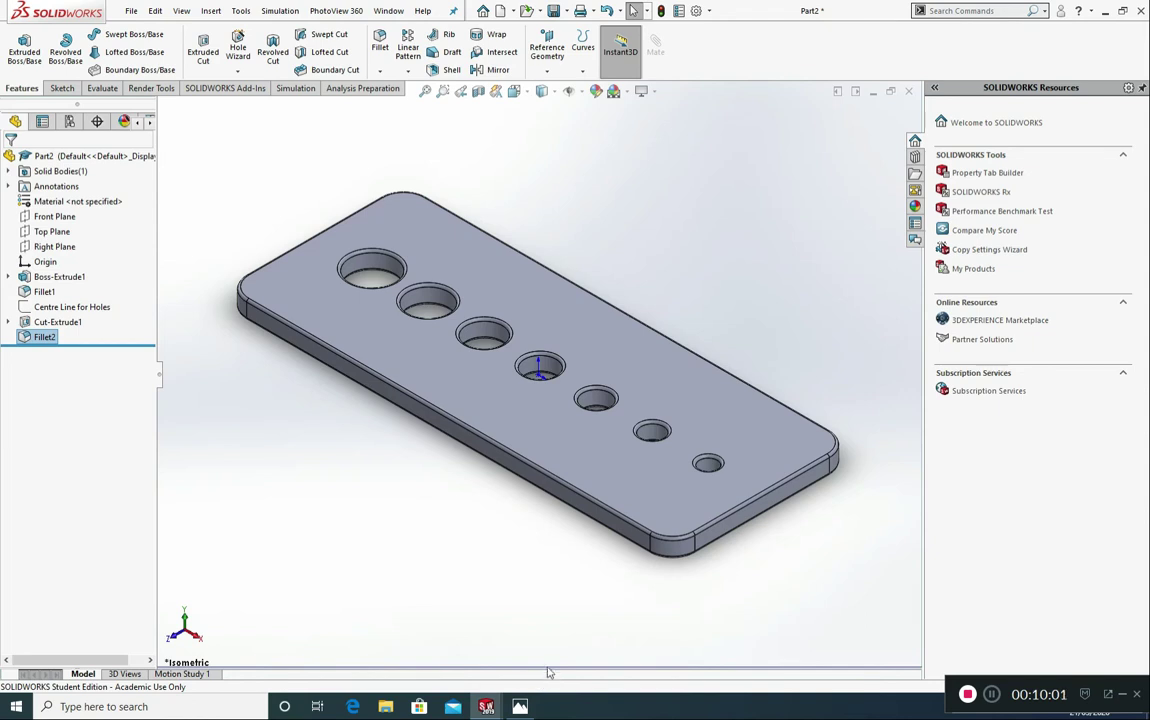
key("alt+Tab")
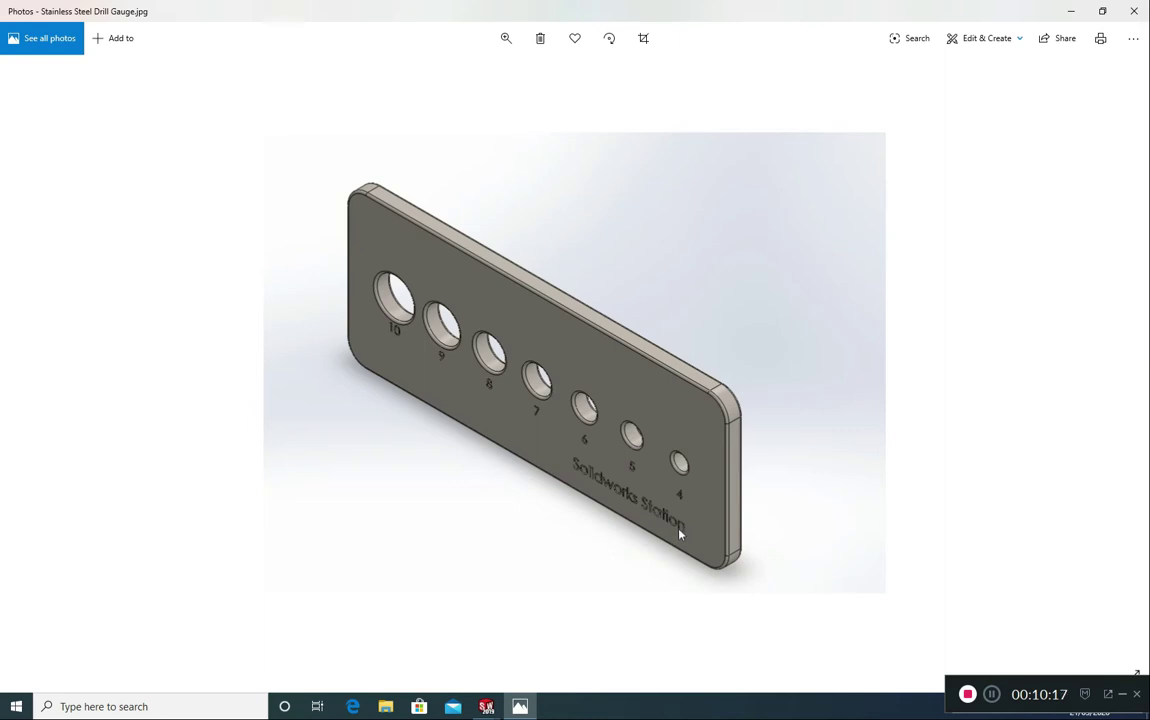
key("alt+Tab")
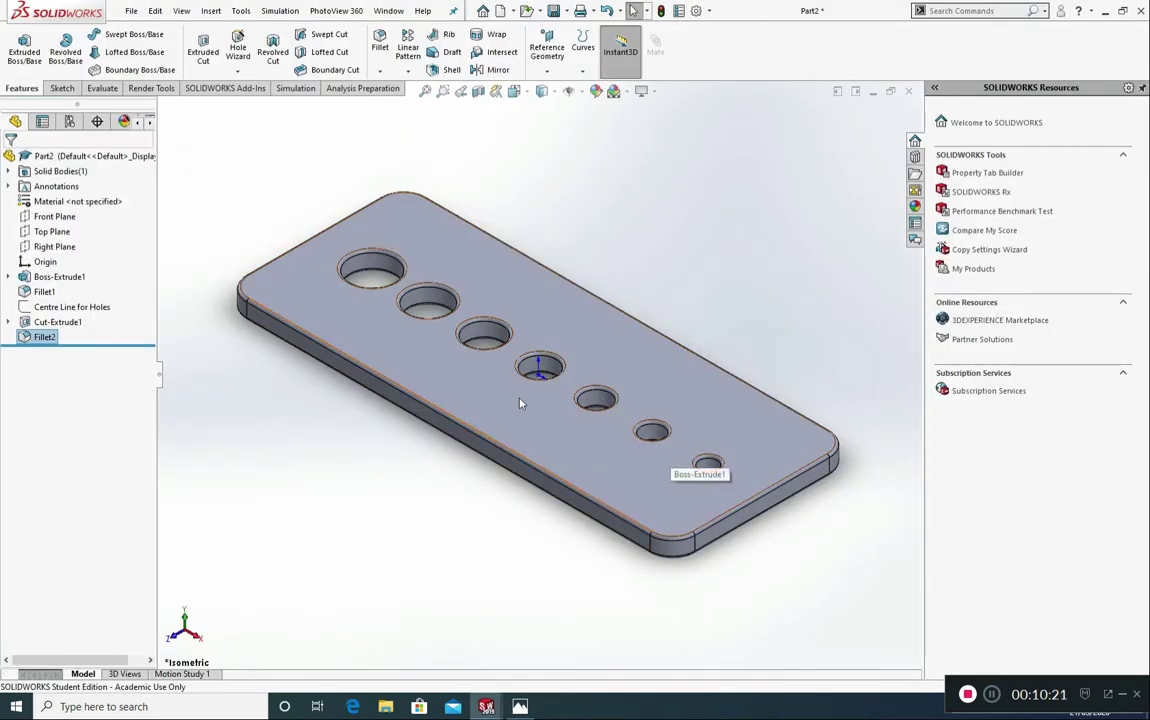
- Start a sketch on the plate's large face and draw a vertical line from the 6 mm hole's left quadrant to below the plate's lower edge
left_click(583, 457)
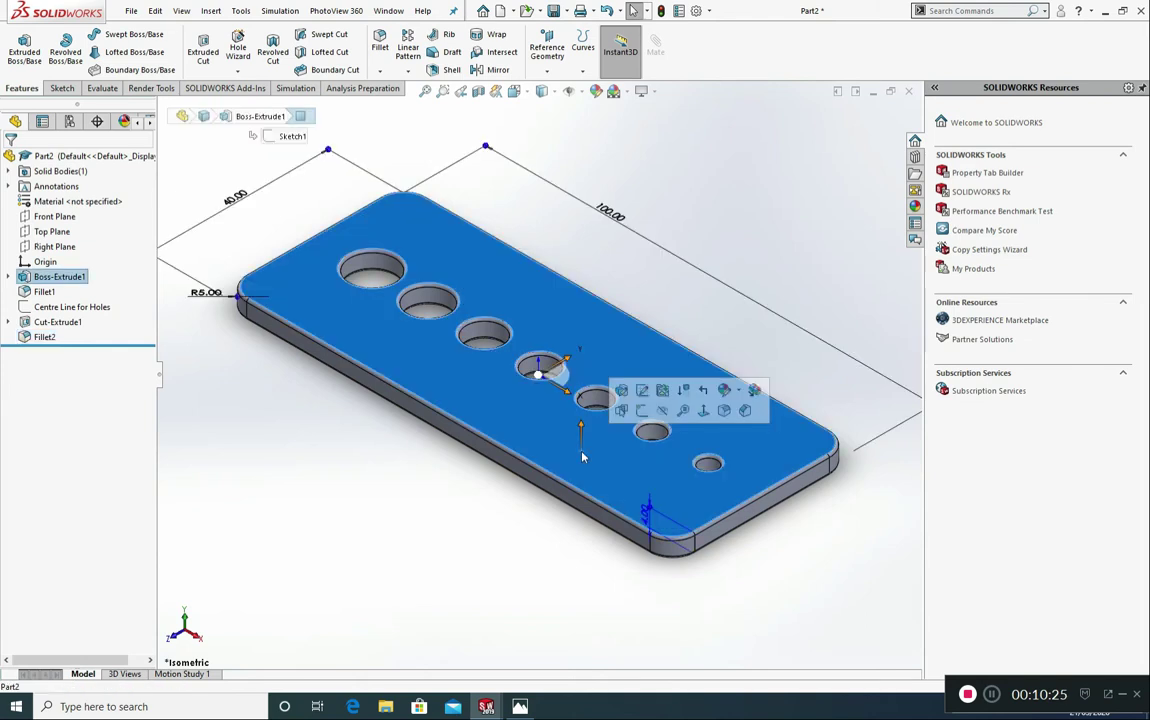
left_click(703, 410)
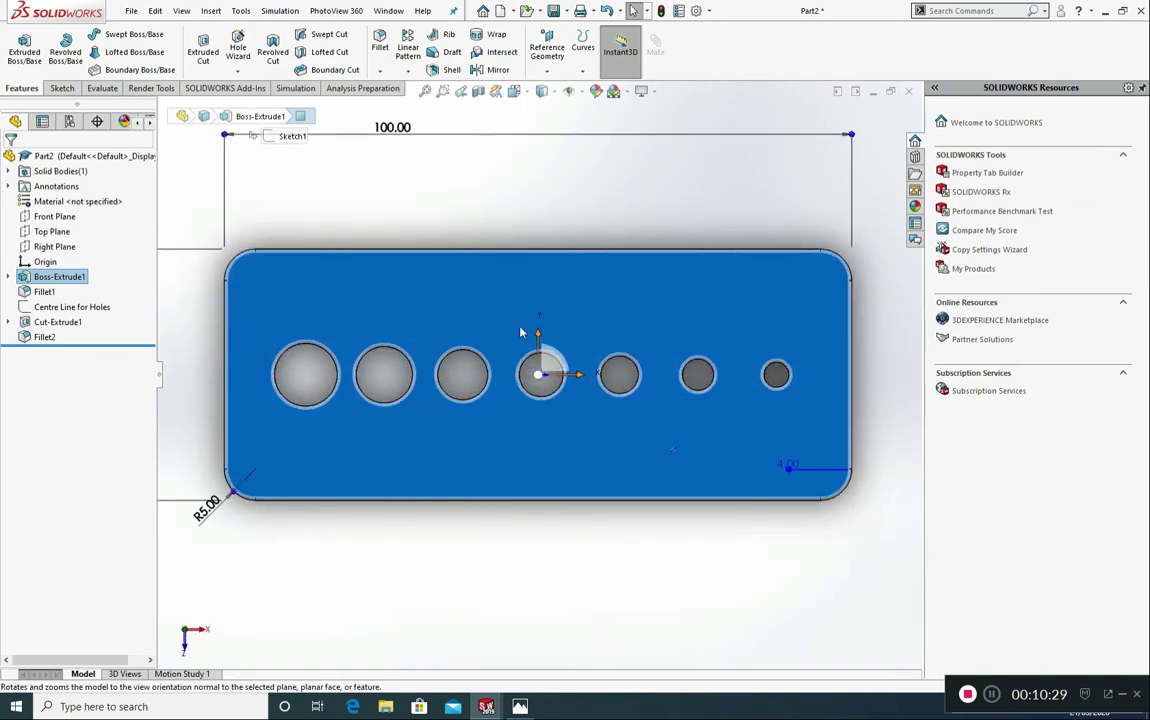
left_click(63, 89)
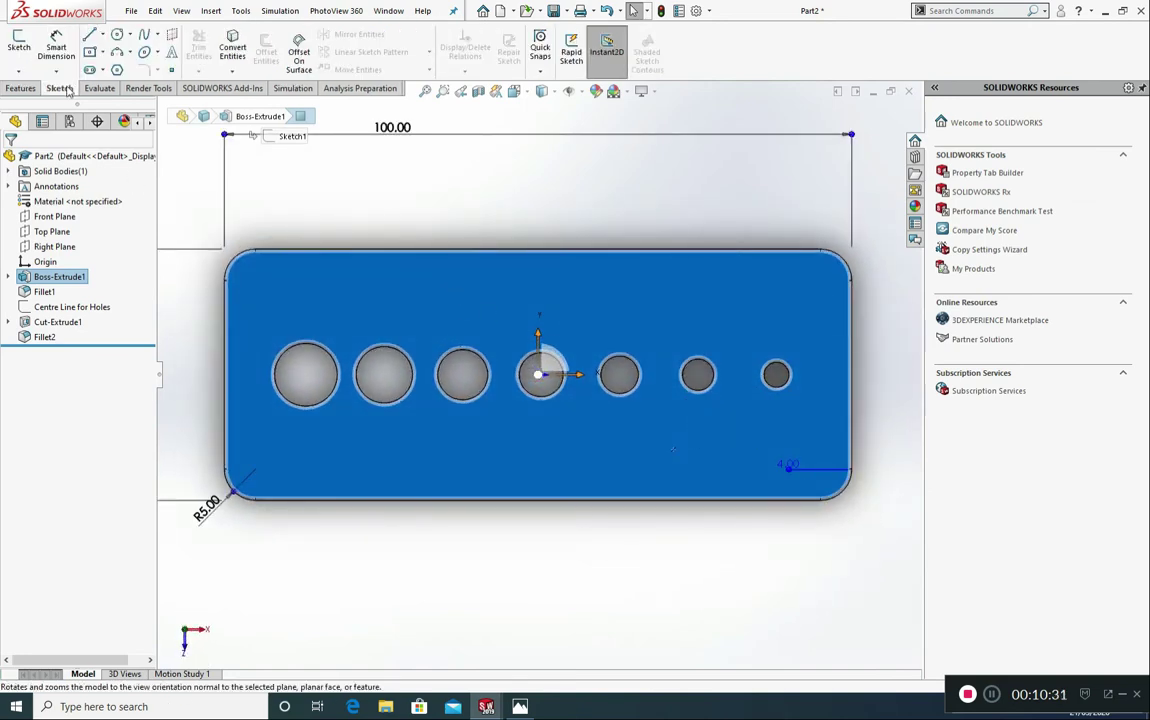
left_click(89, 36)
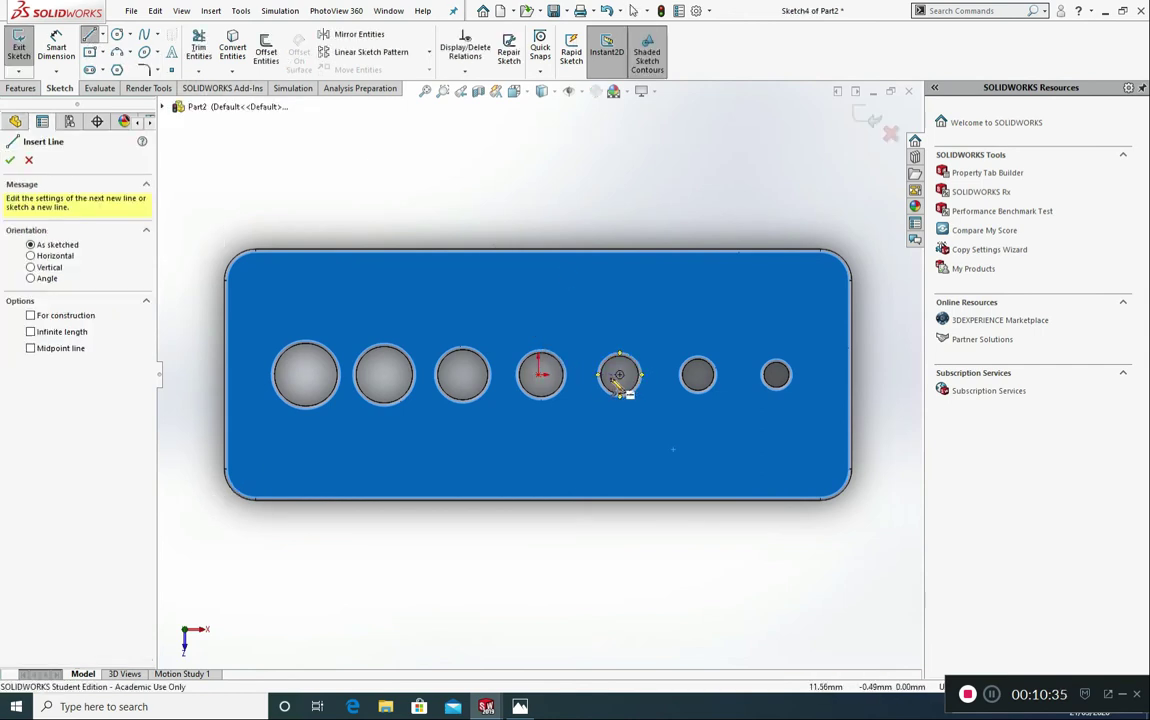
scroll(601, 381, "down", 3)
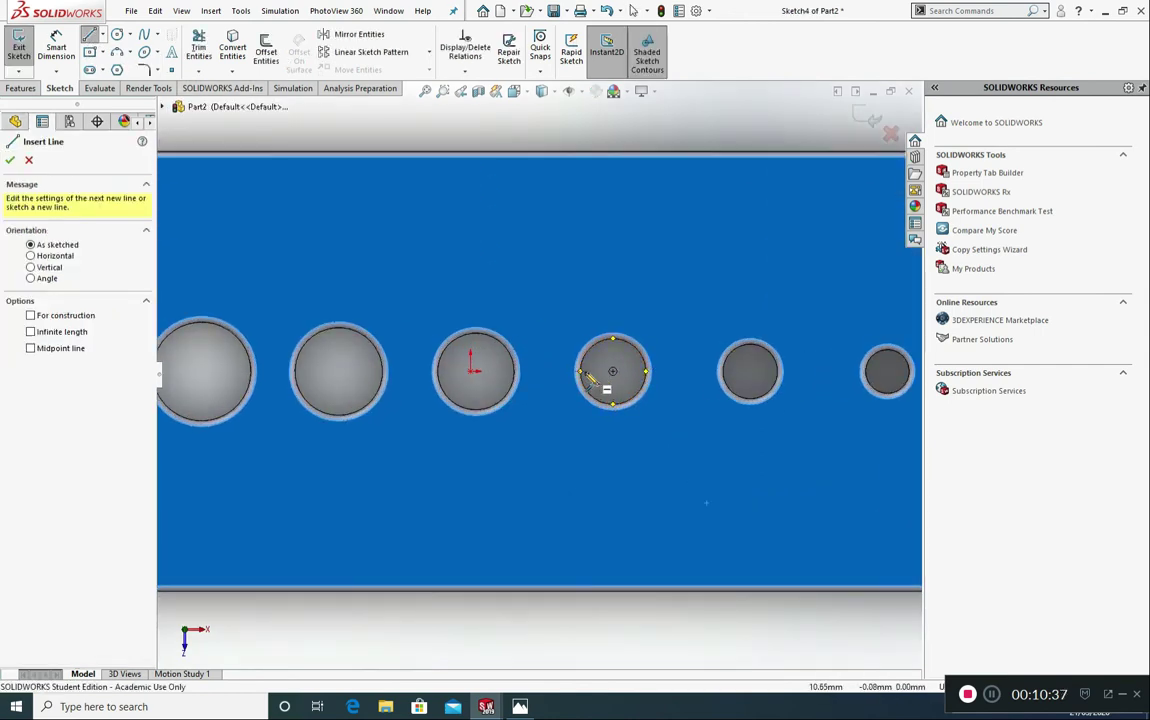
key("Escape")
left_click(580, 372)
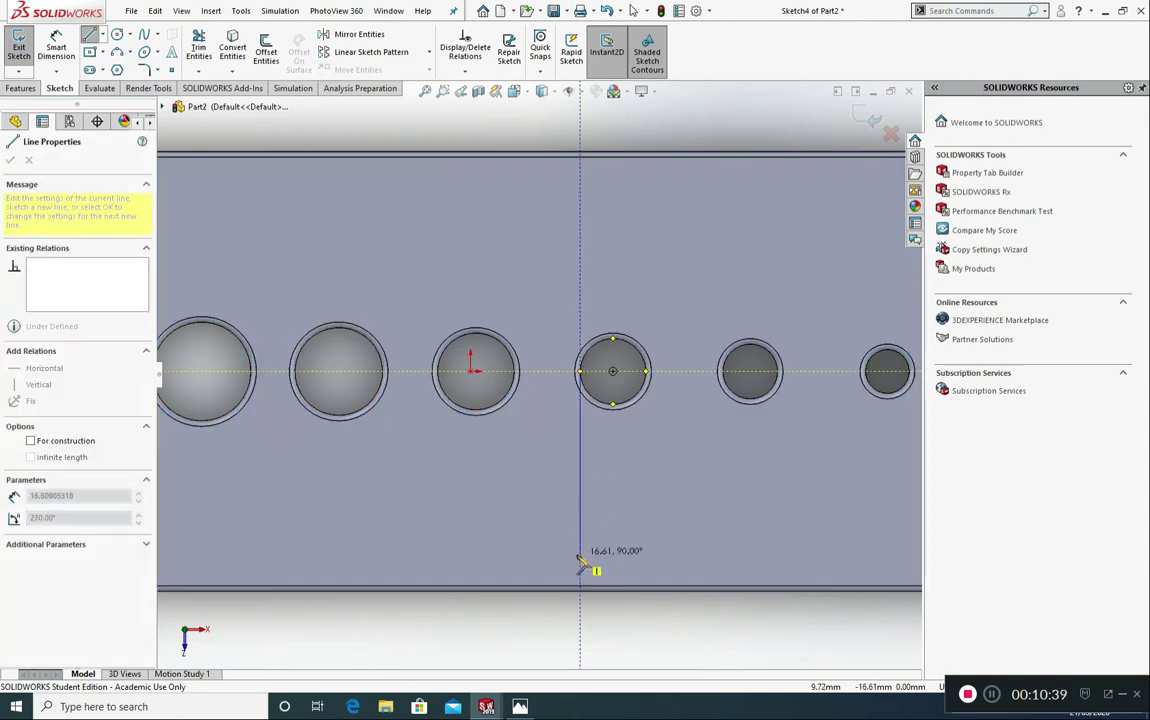
left_click(581, 630)
scroll(727, 600, "up", 3)
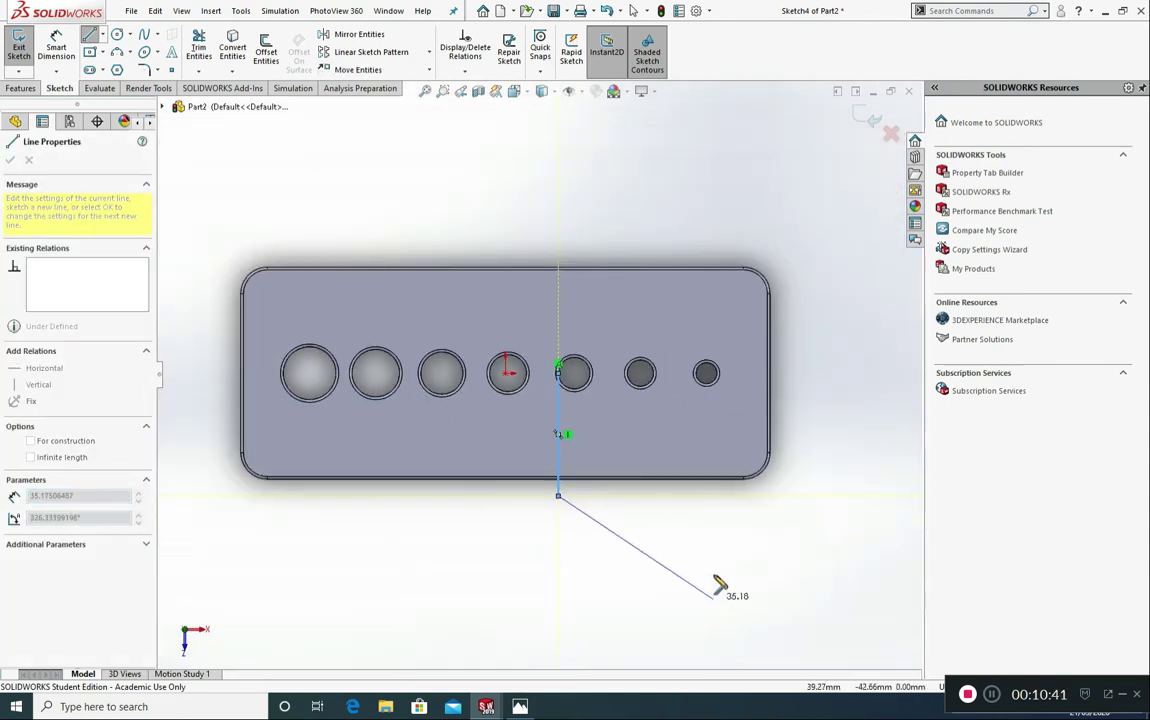
key("Escape")
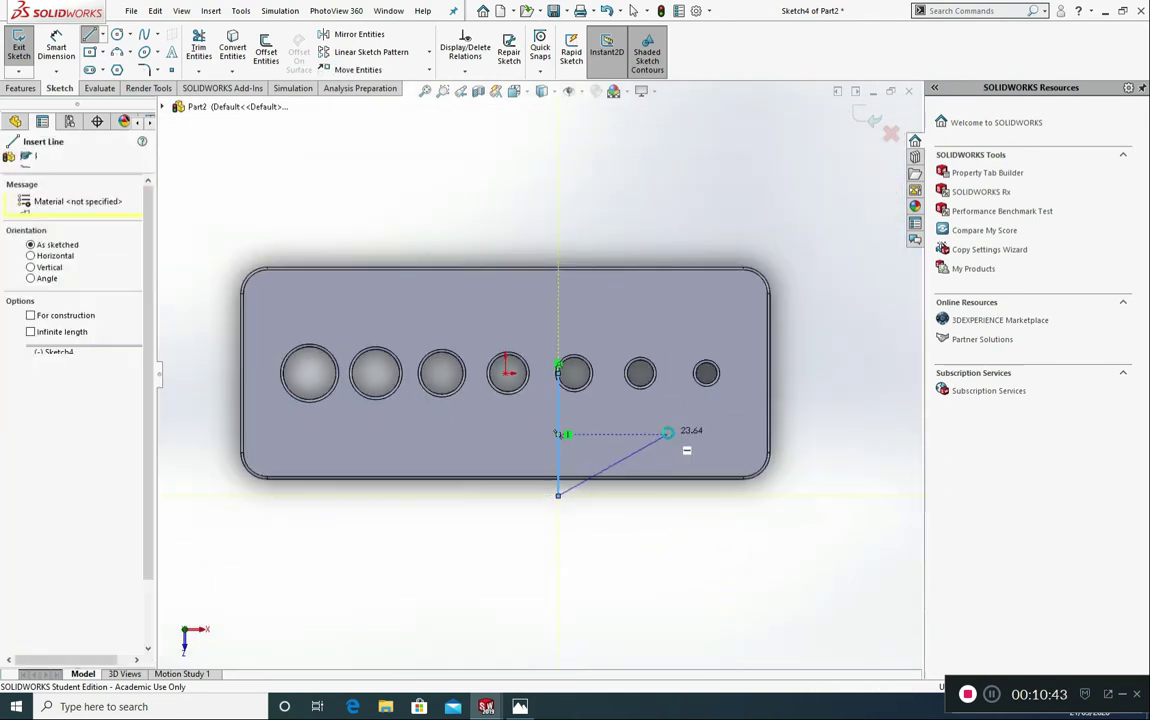
key("Escape")
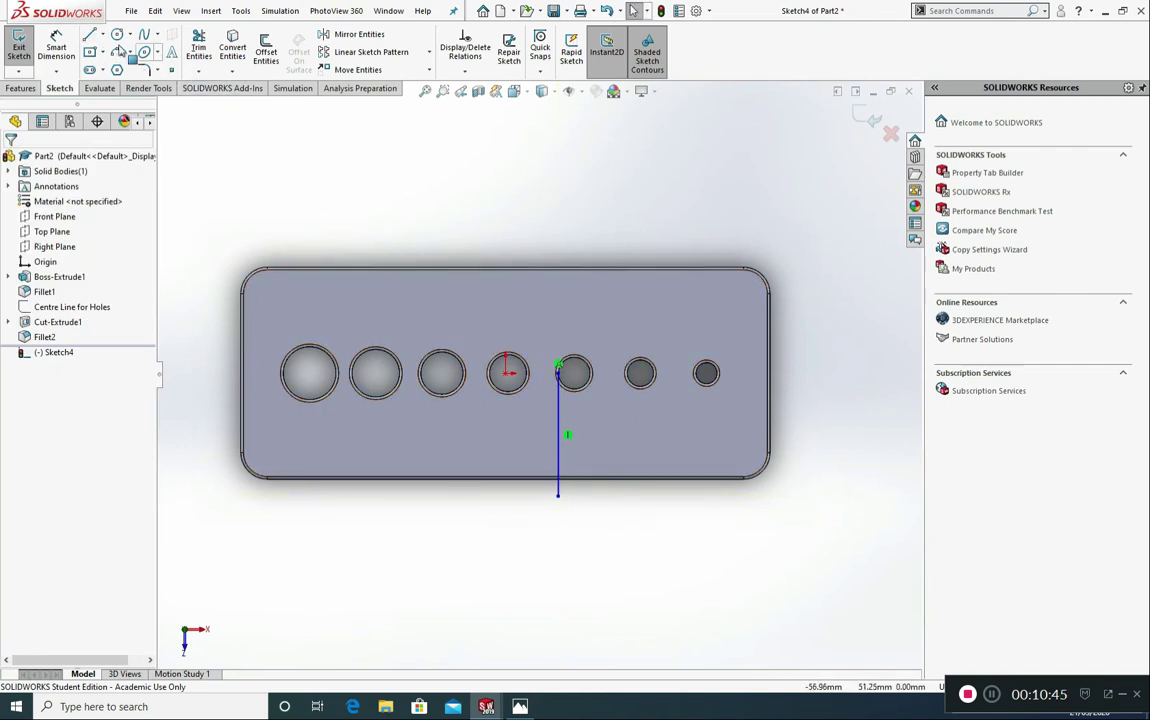
- Draw a vertical line about 24 mm long from the 4 mm hole's right quadrant to below the plate's lower edge
key("l")
scroll(719, 385, "down", 5)
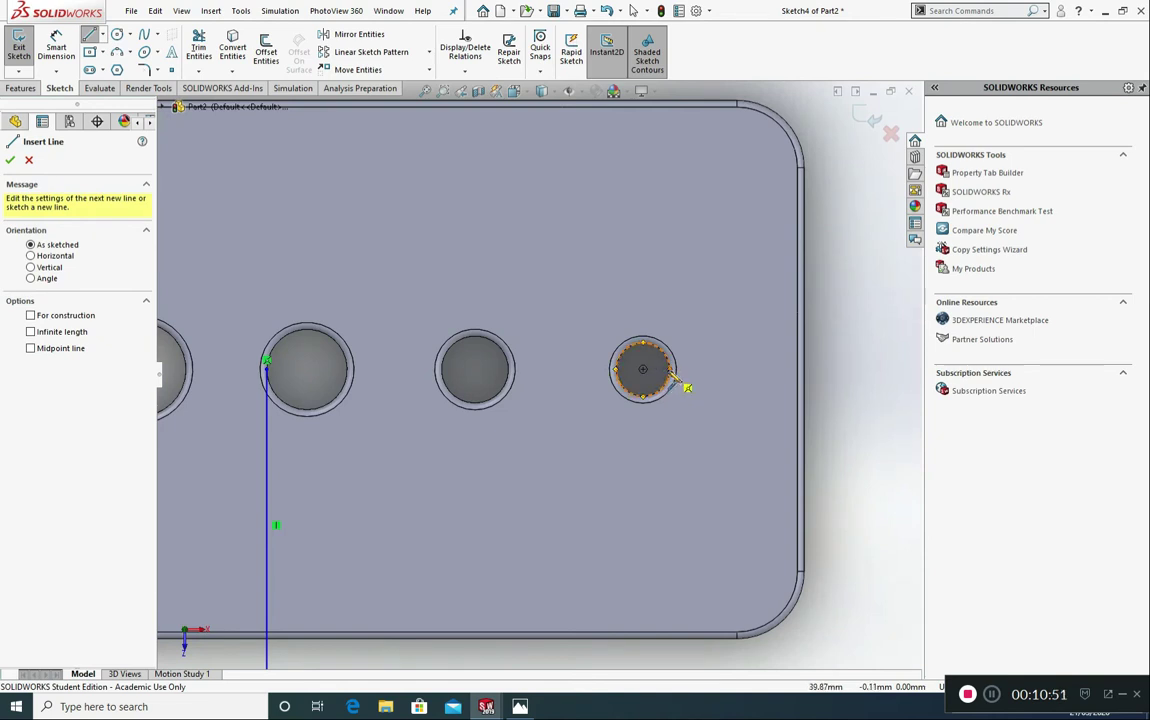
left_click(675, 378)
scroll(680, 548, "up", 3)
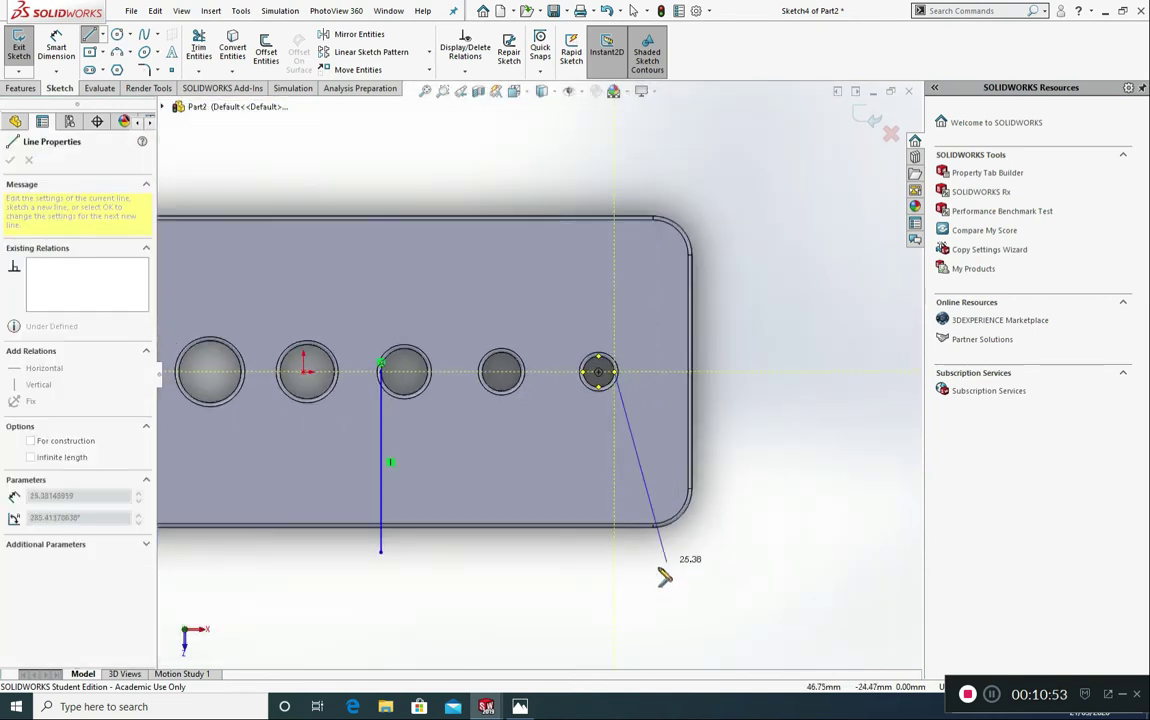
left_click(616, 545)
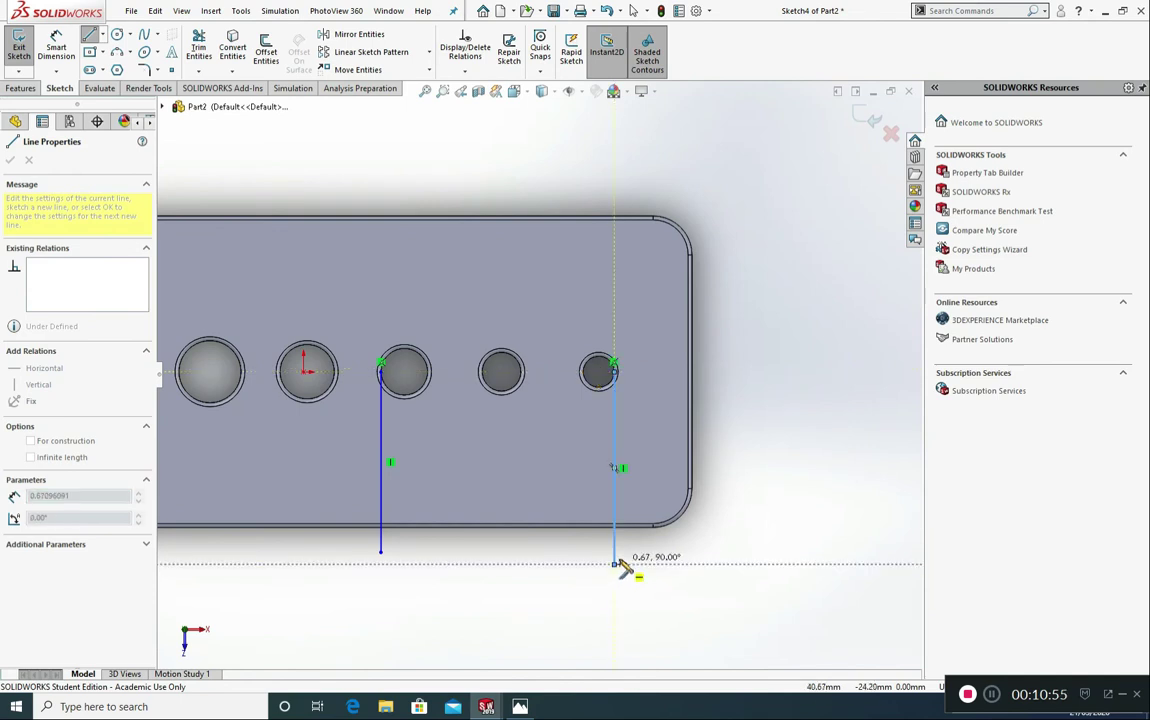
key("Escape")
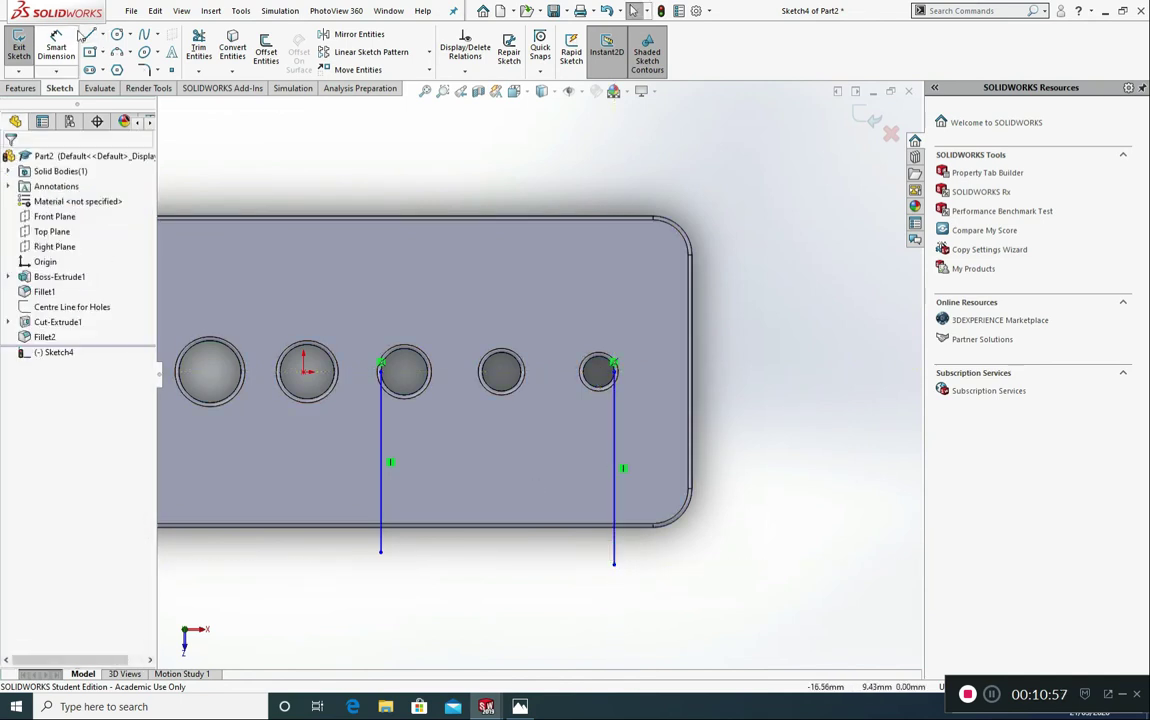
- Draw a horizontal line about 41 mm long below the holes, crossing both vertical lines
left_click(88, 39)
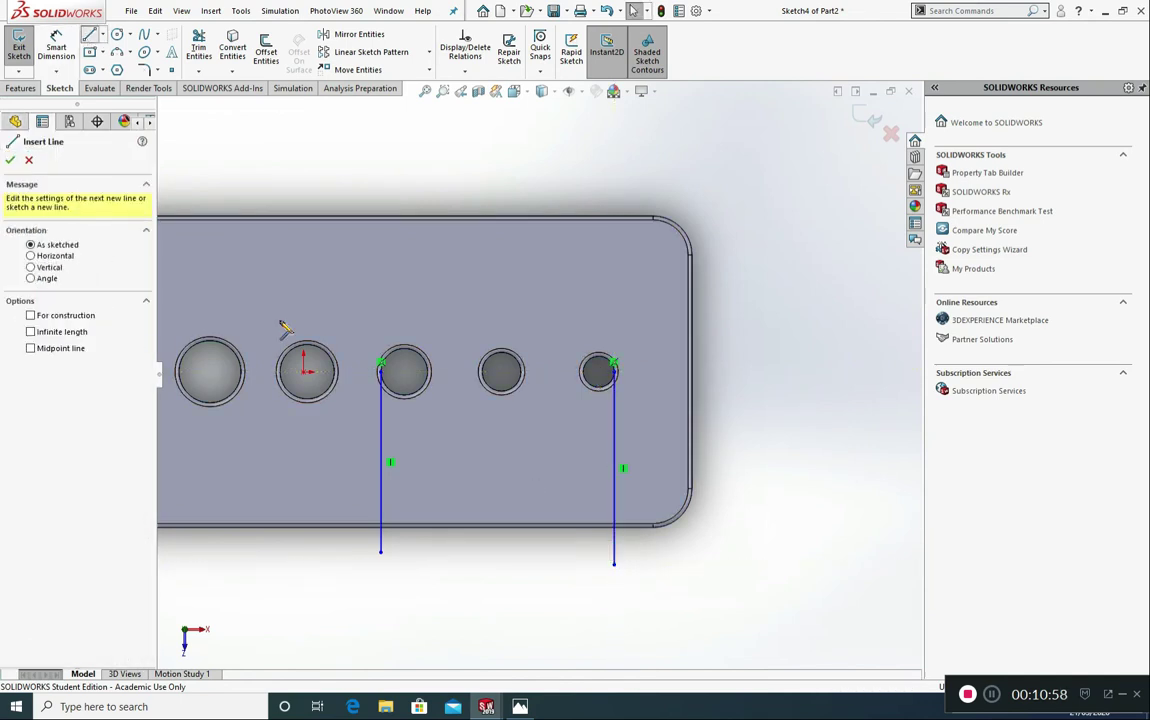
left_click(339, 461)
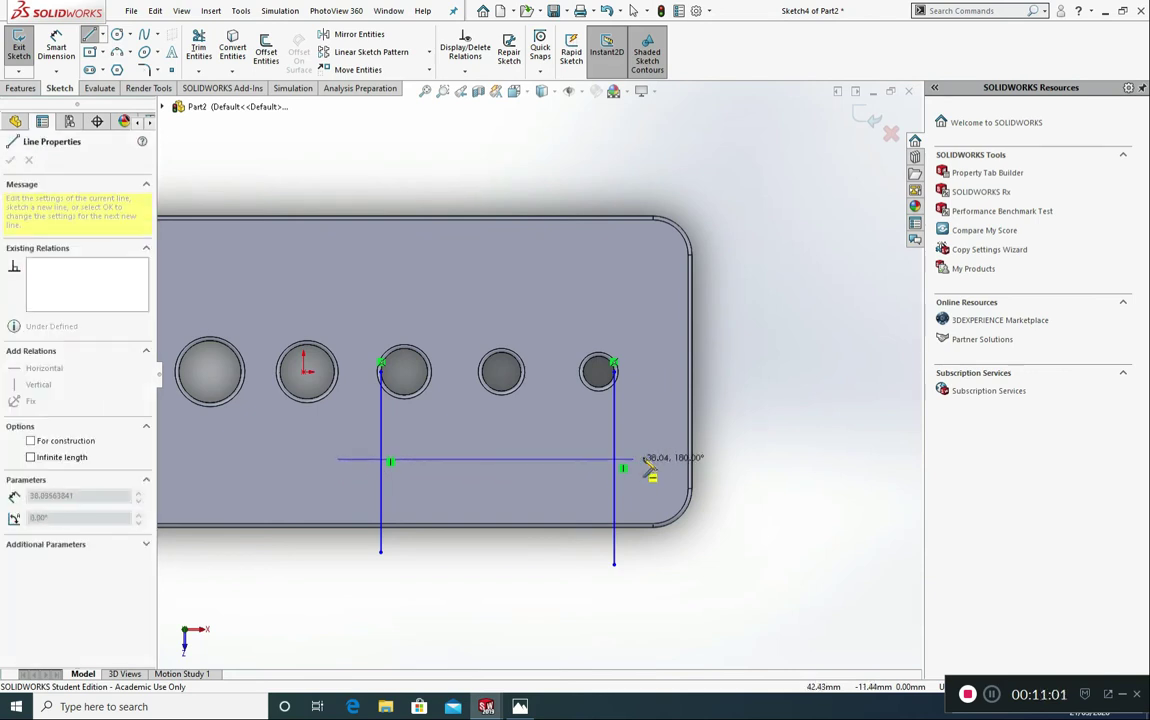
left_click(658, 460)
key("Escape")
key("Escape")
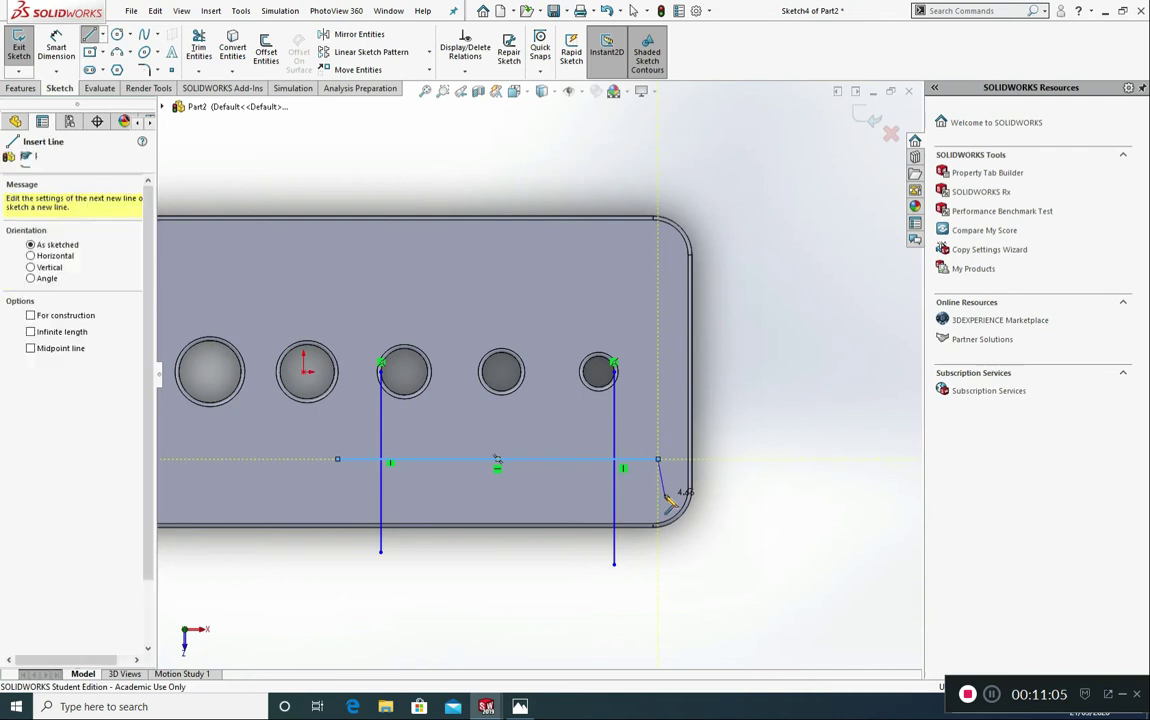
- Dimension the horizontal line 5 mm from the plate's lower edge
left_click(49, 51)
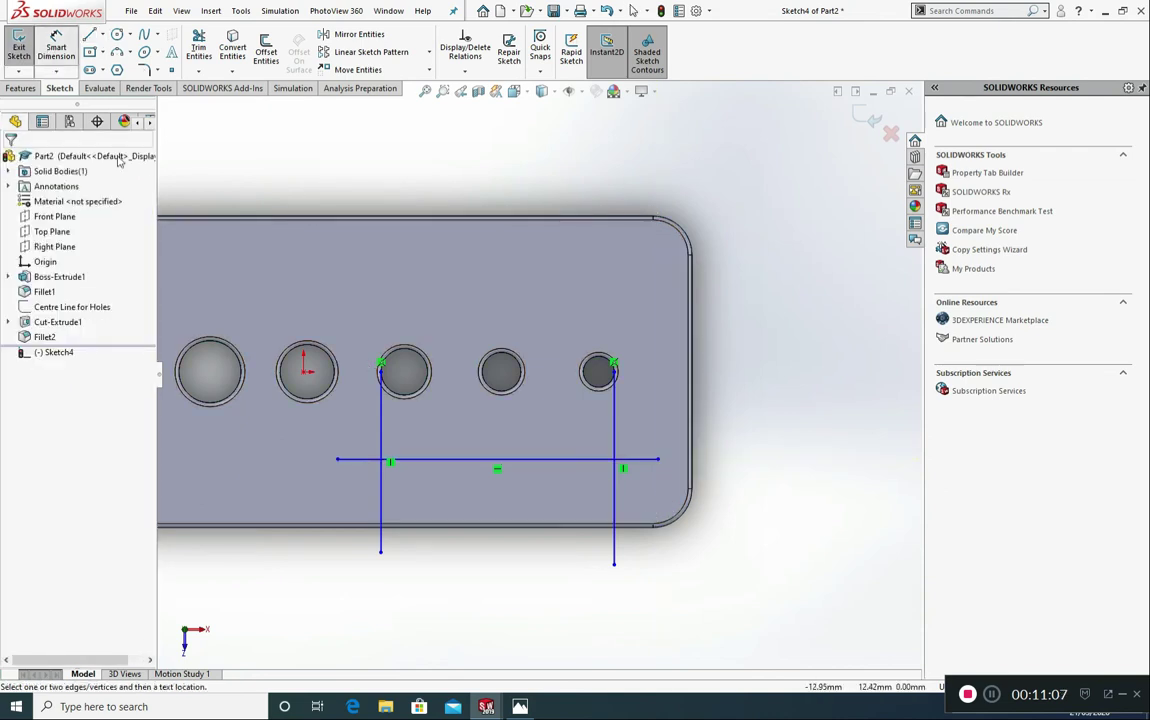
left_click(452, 461)
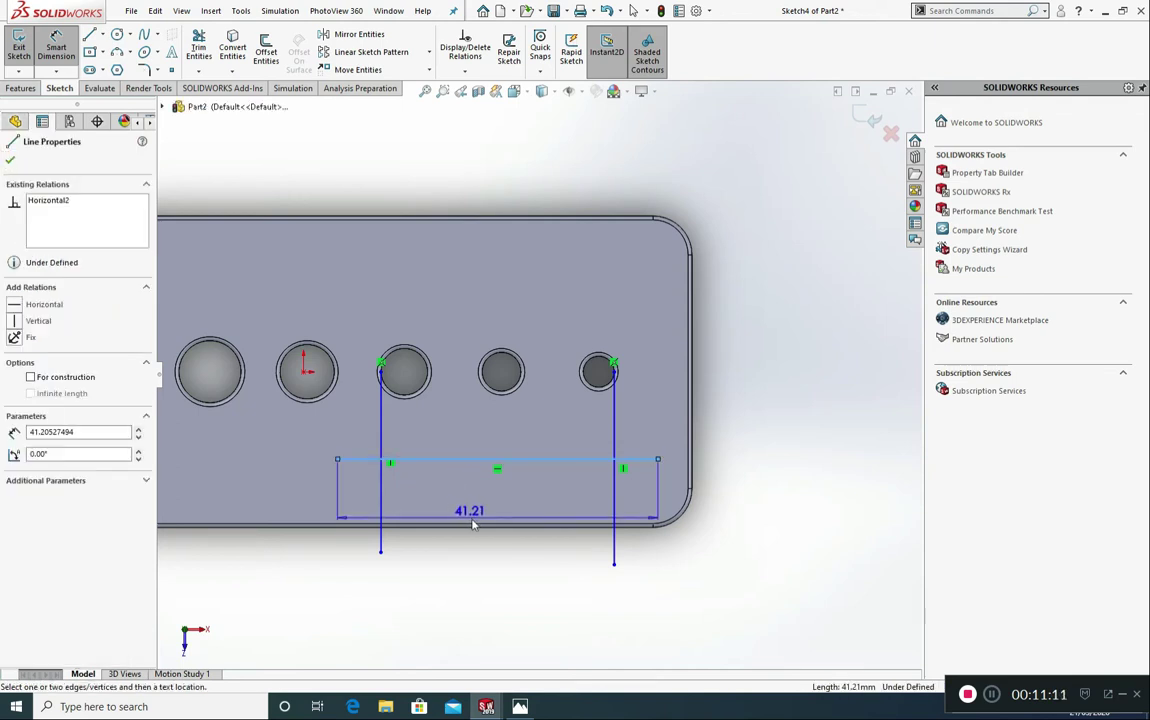
scroll(474, 526, "down", 3)
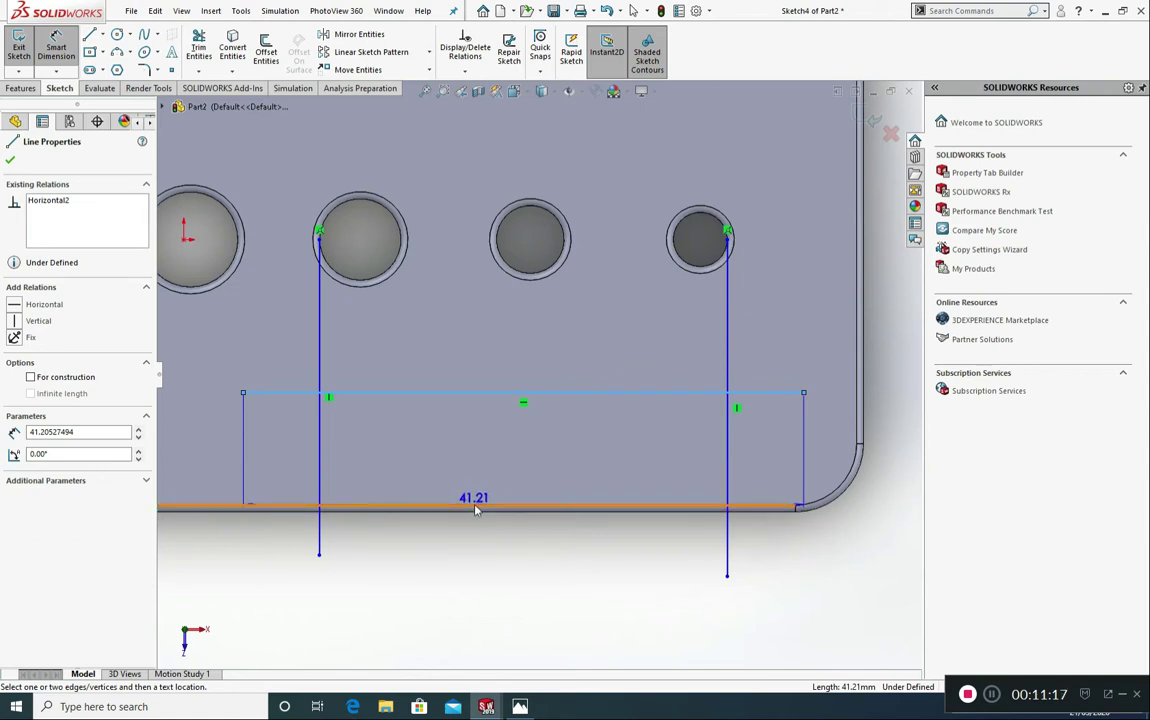
left_click(474, 506)
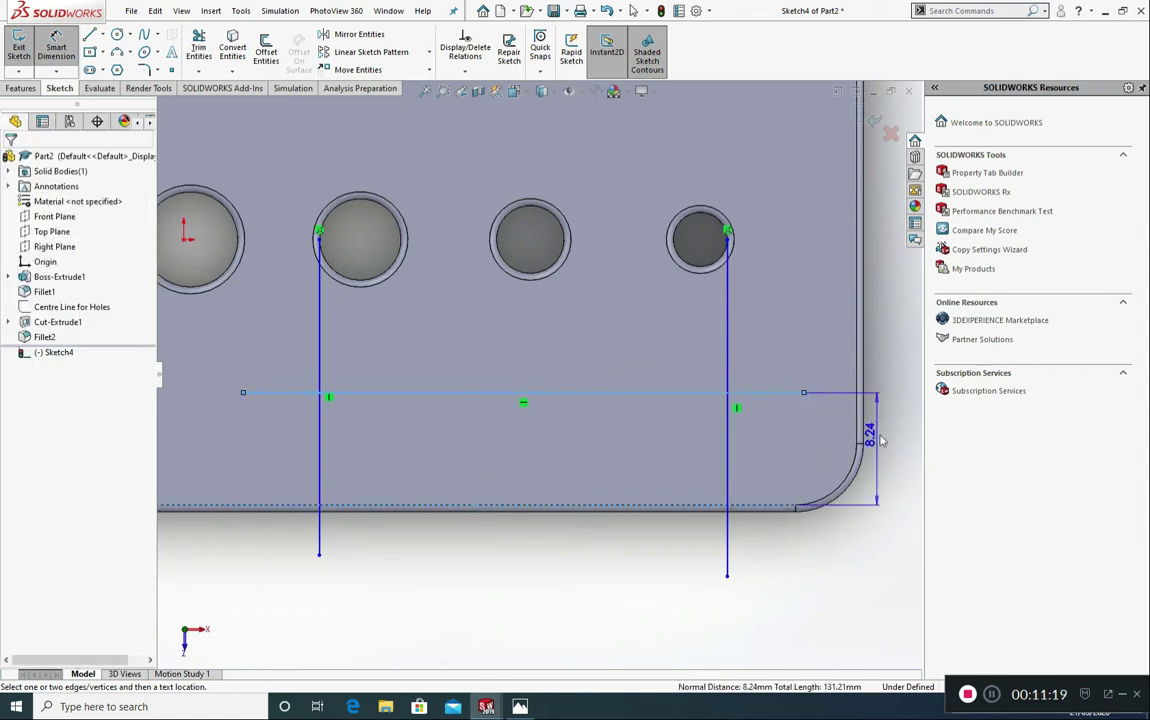
left_click(896, 447)
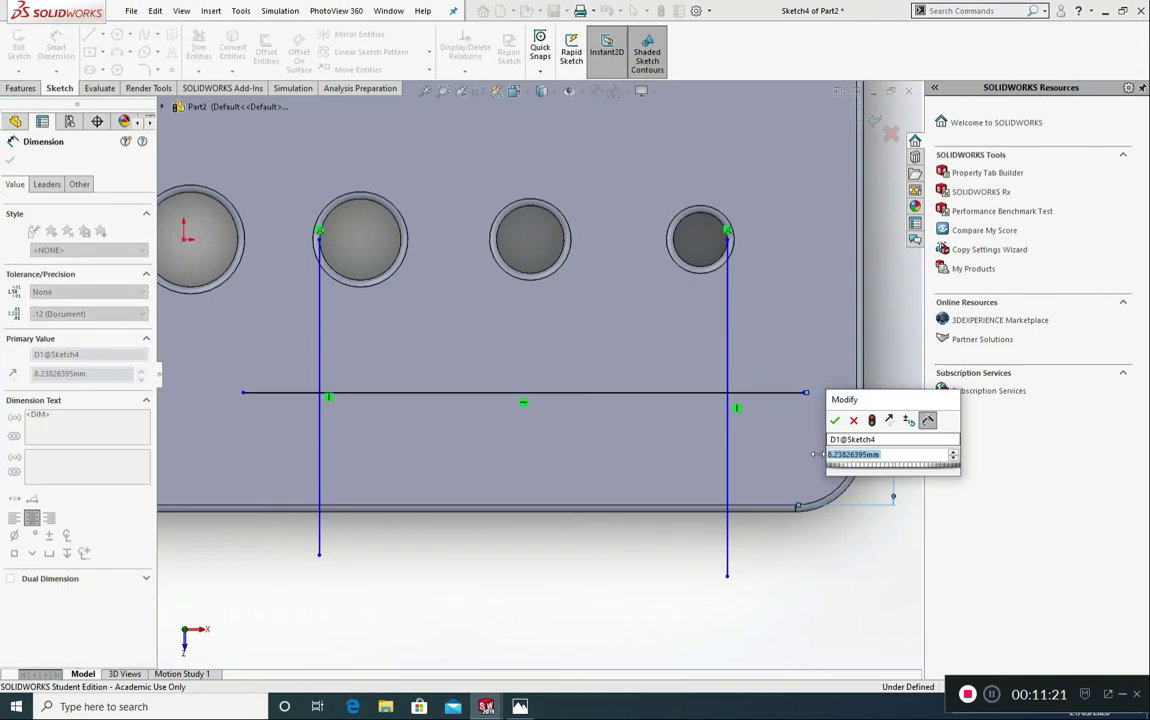
type("5")
left_click(835, 421)
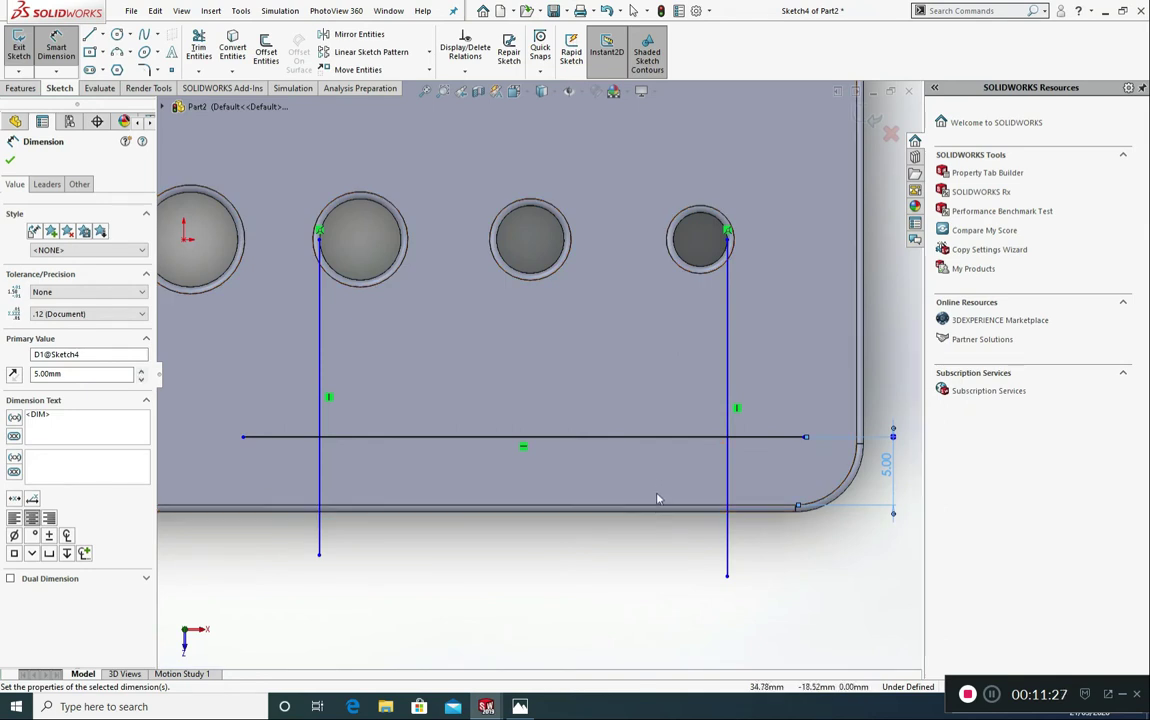
- Convert the horizontal line below the holes to construction geometry
scroll(655, 501, "down", 5)
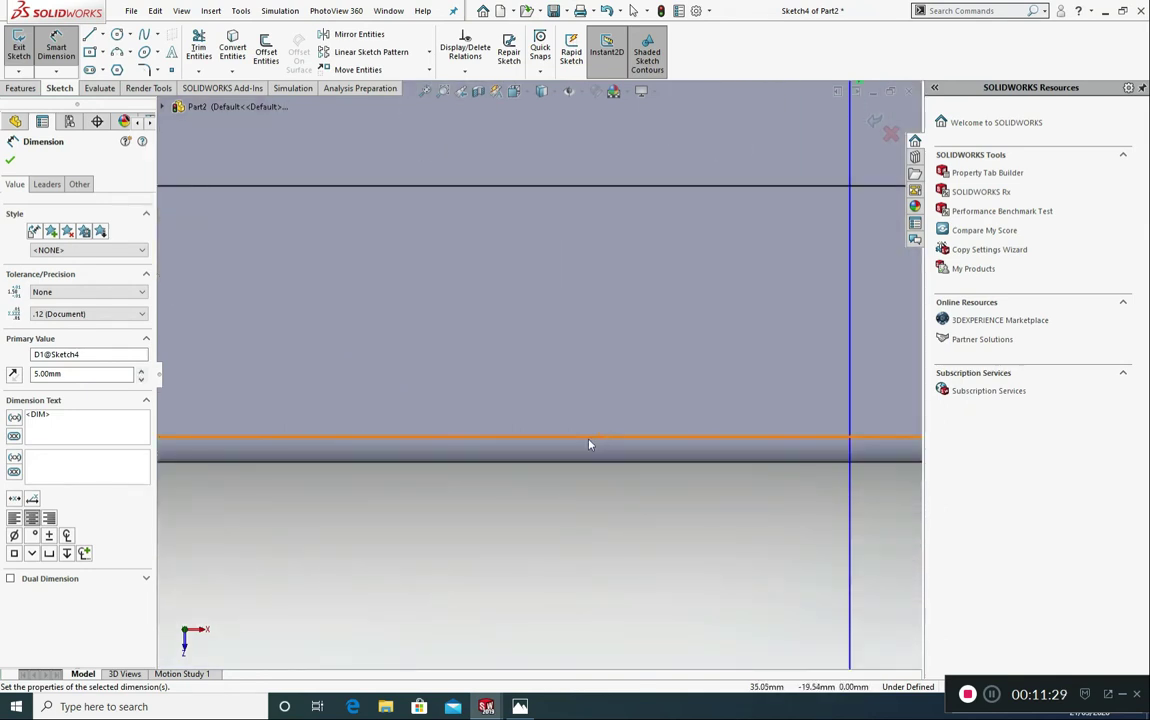
scroll(643, 448, "up", 3)
scroll(643, 448, "up", 3)
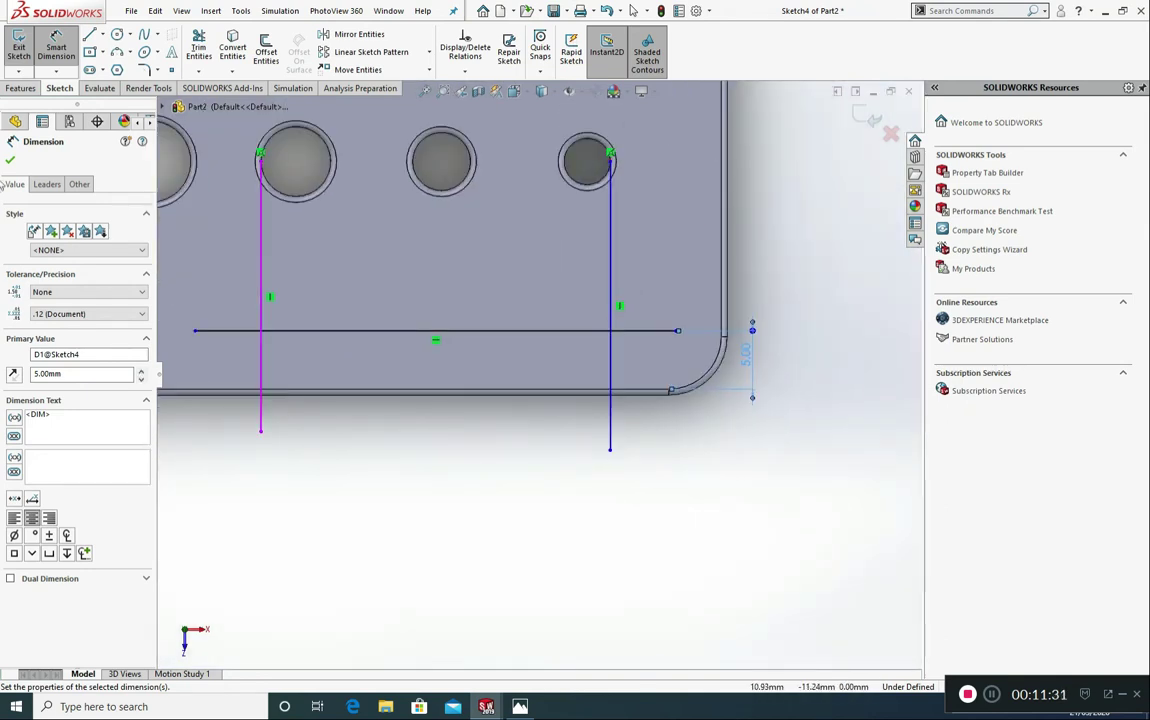
left_click(10, 162)
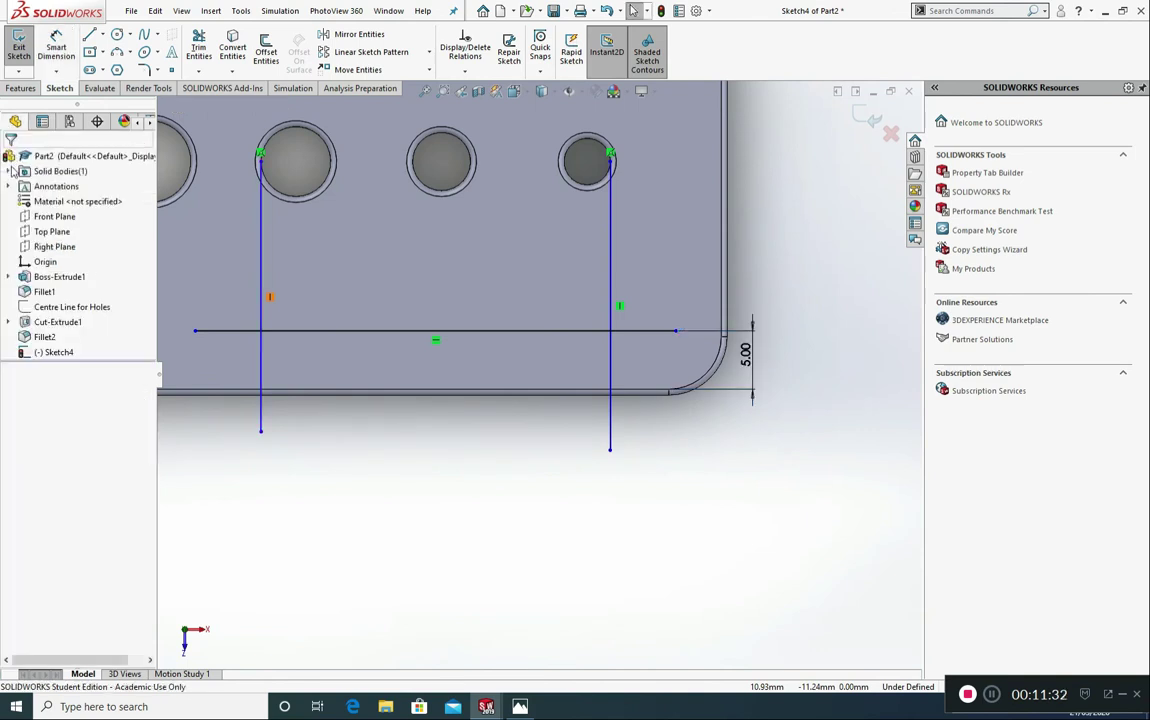
left_click(326, 335)
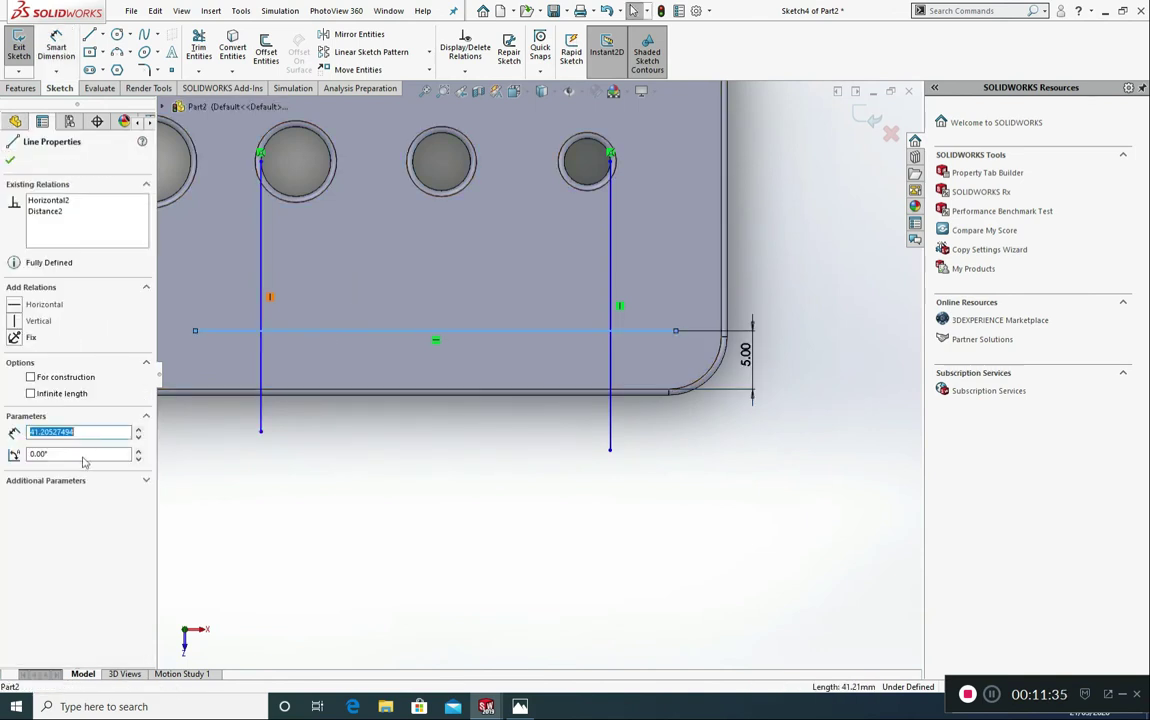
left_click(56, 378)
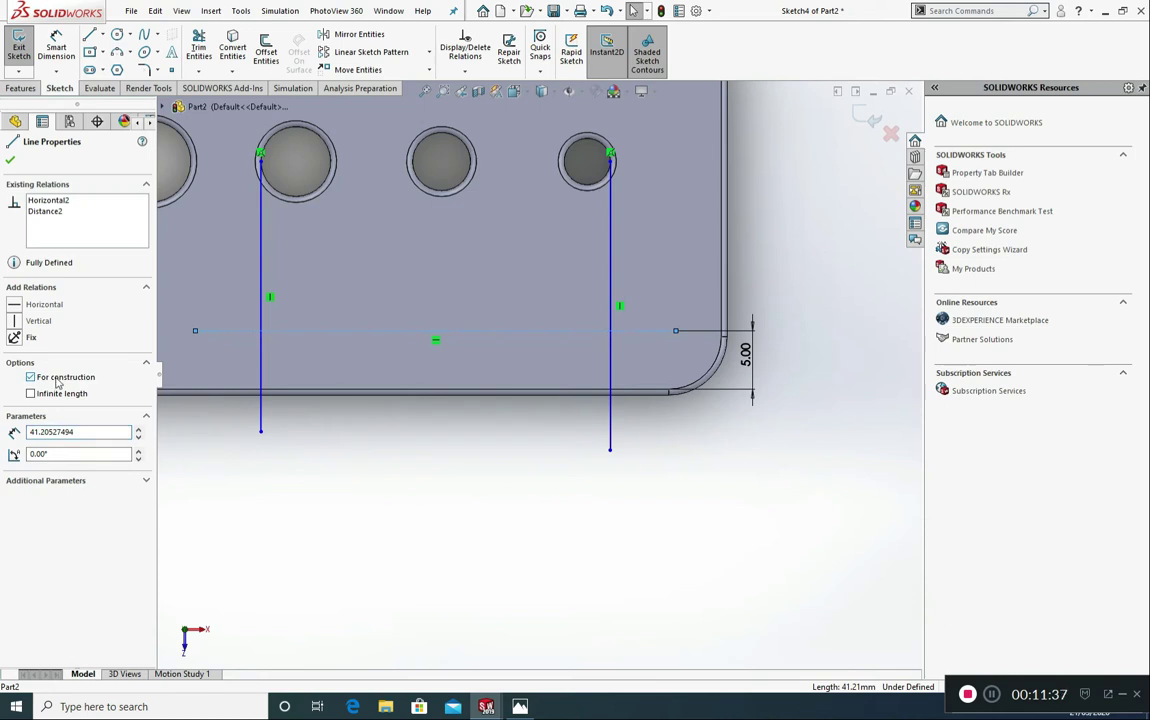
left_click(10, 159)
left_click(330, 437)
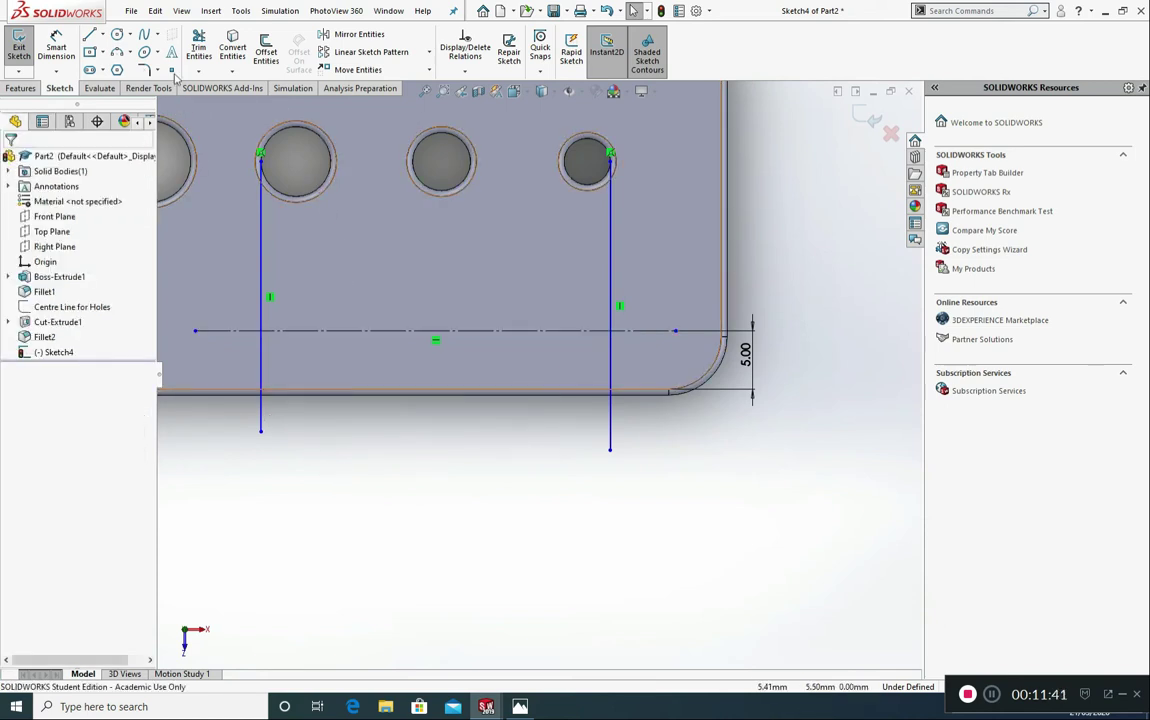
- Trim both ends of the horizontal construction line back to the two vertical lines
left_click(197, 50)
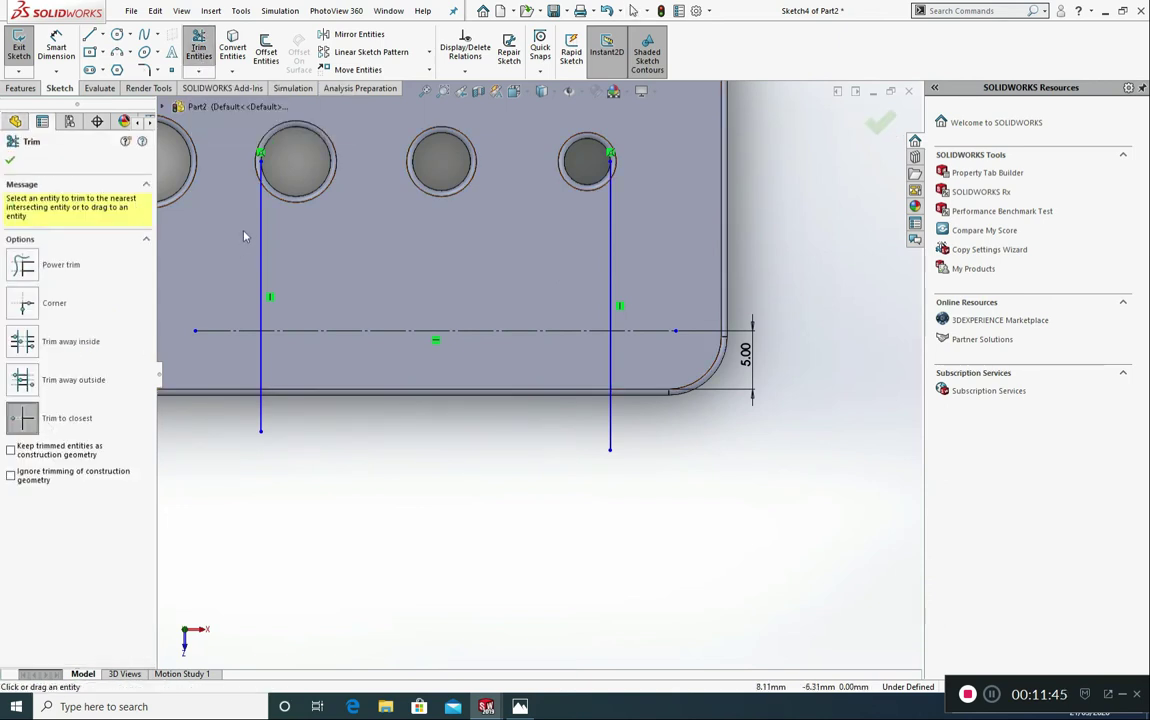
left_click(236, 331)
left_click(629, 333)
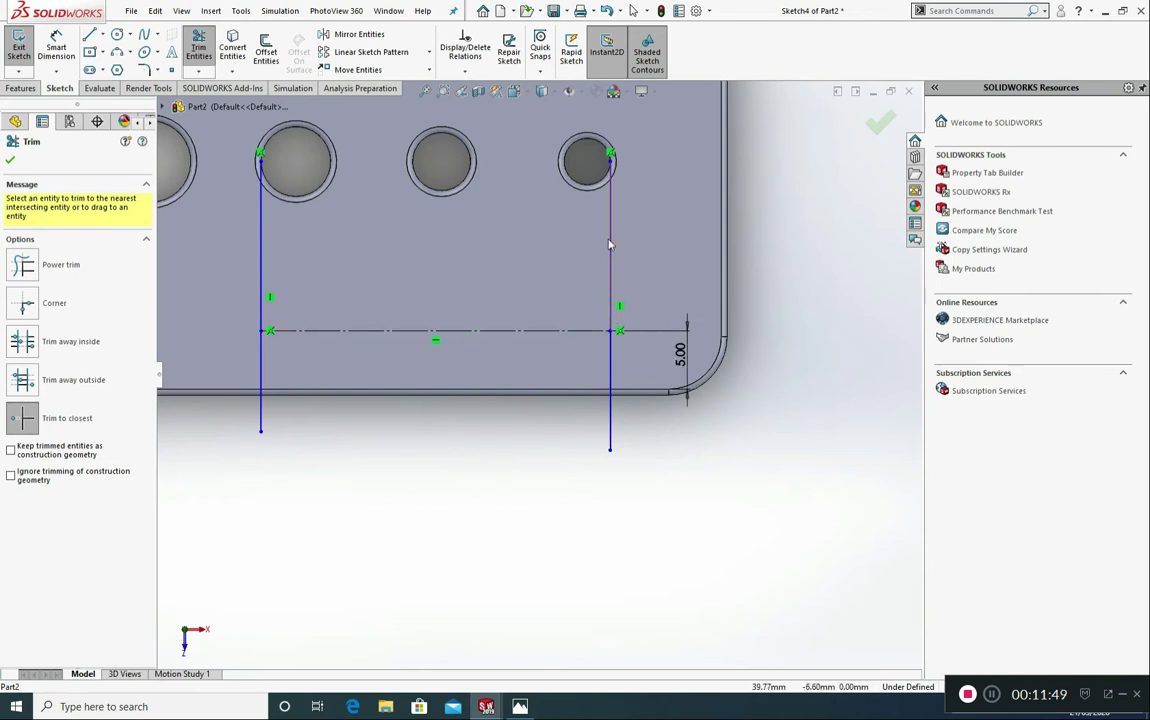
- Trim away both vertical lines completely, leaving only the horizontal construction line
left_click(608, 298)
left_click(610, 365)
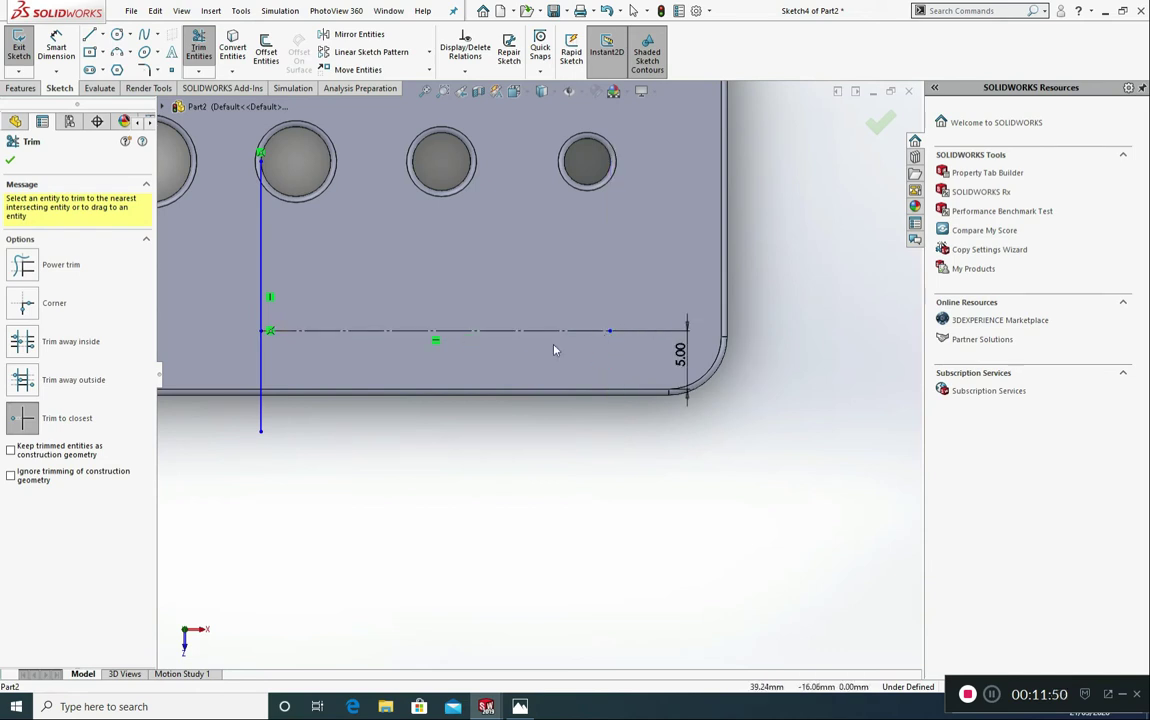
left_click(263, 224)
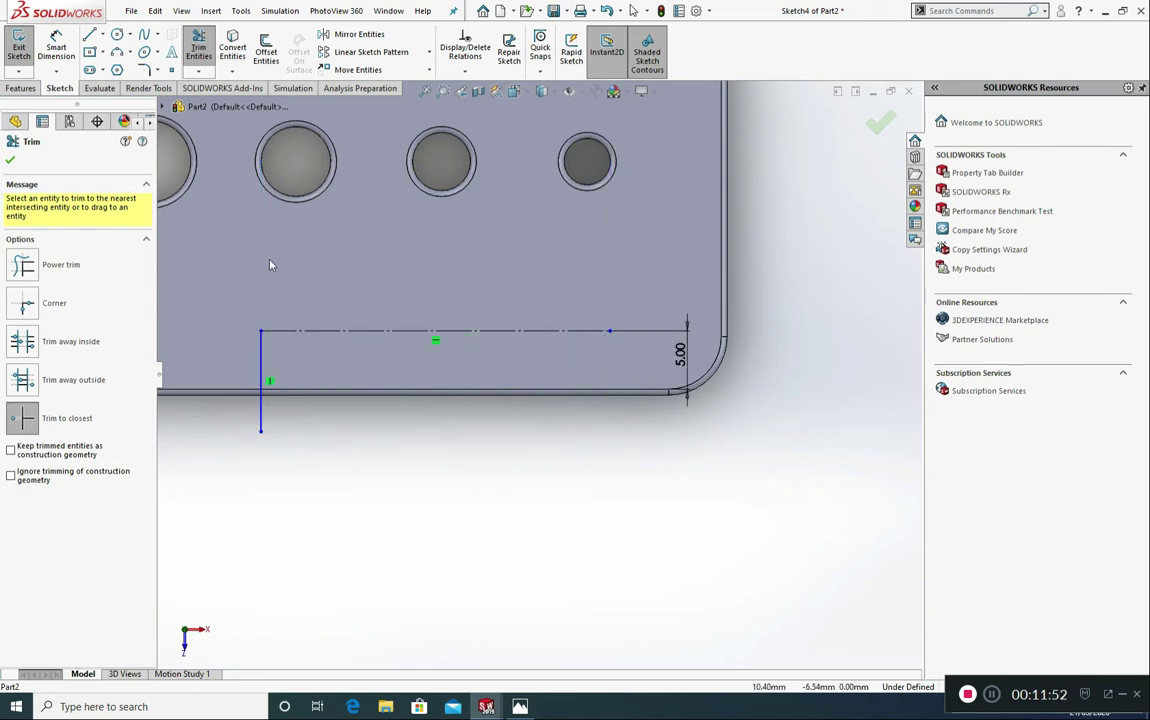
left_click(262, 350)
scroll(402, 322, "up", 3)
scroll(403, 321, "down", 1)
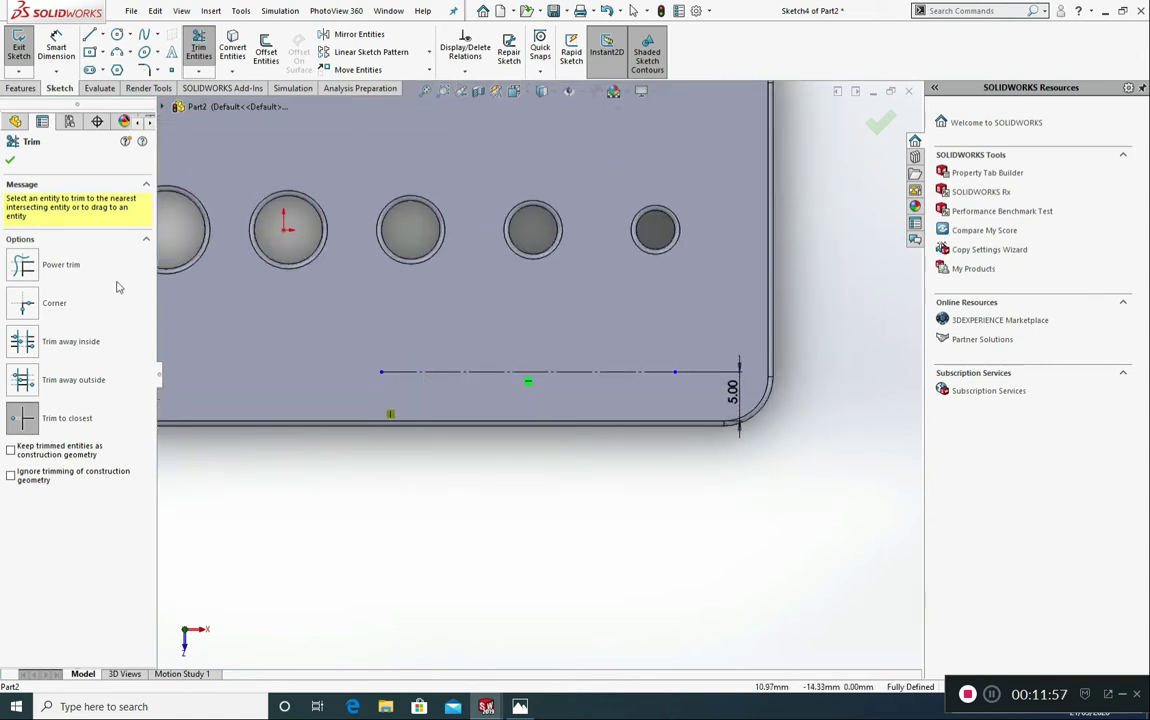
left_click(10, 159)
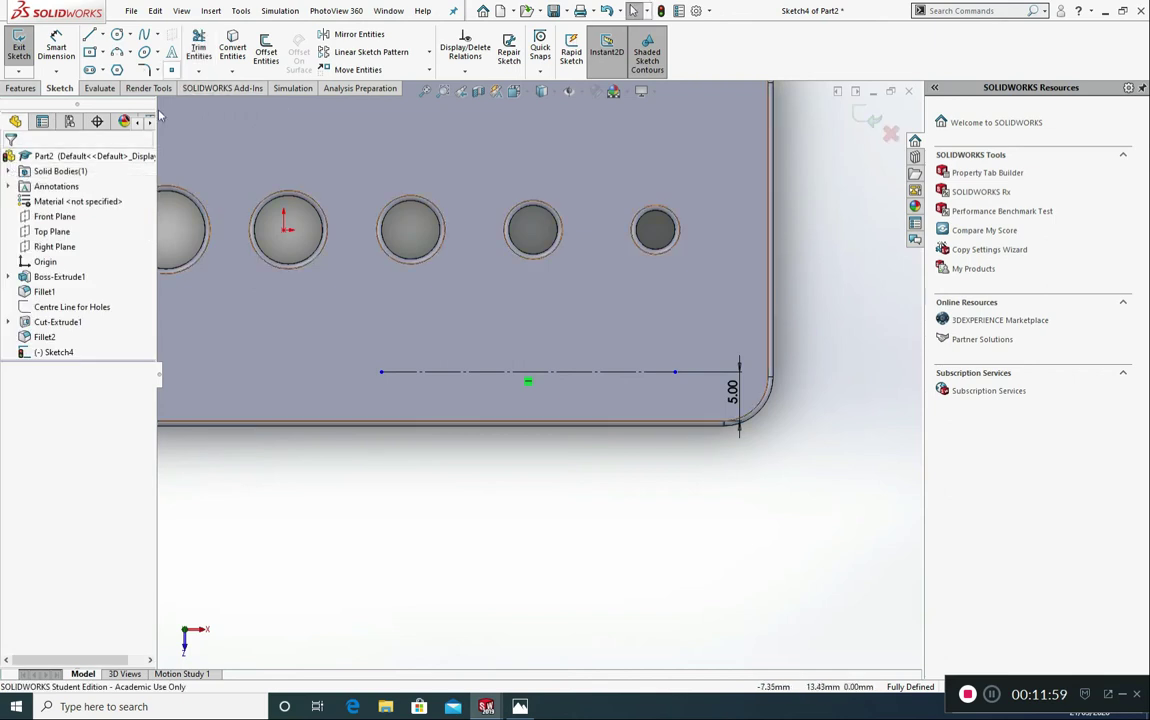
- Exit the sketch and rename it "Construction Line for Main Text"
left_click(870, 118)
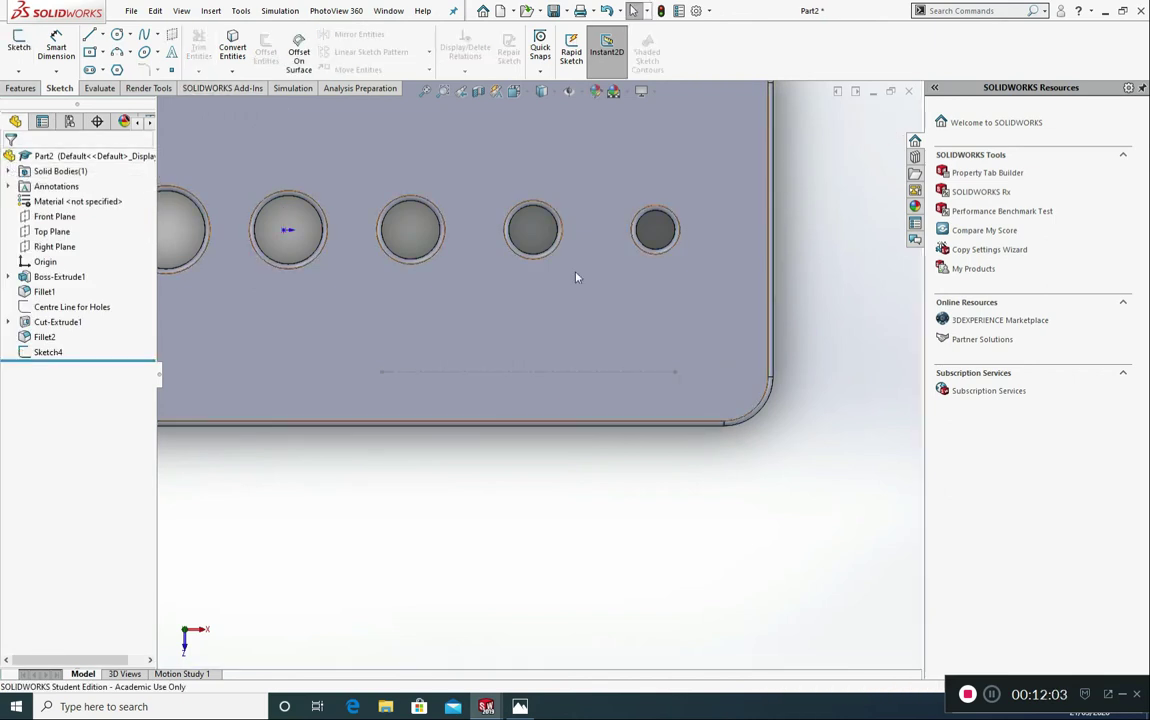
right_click(48, 357)
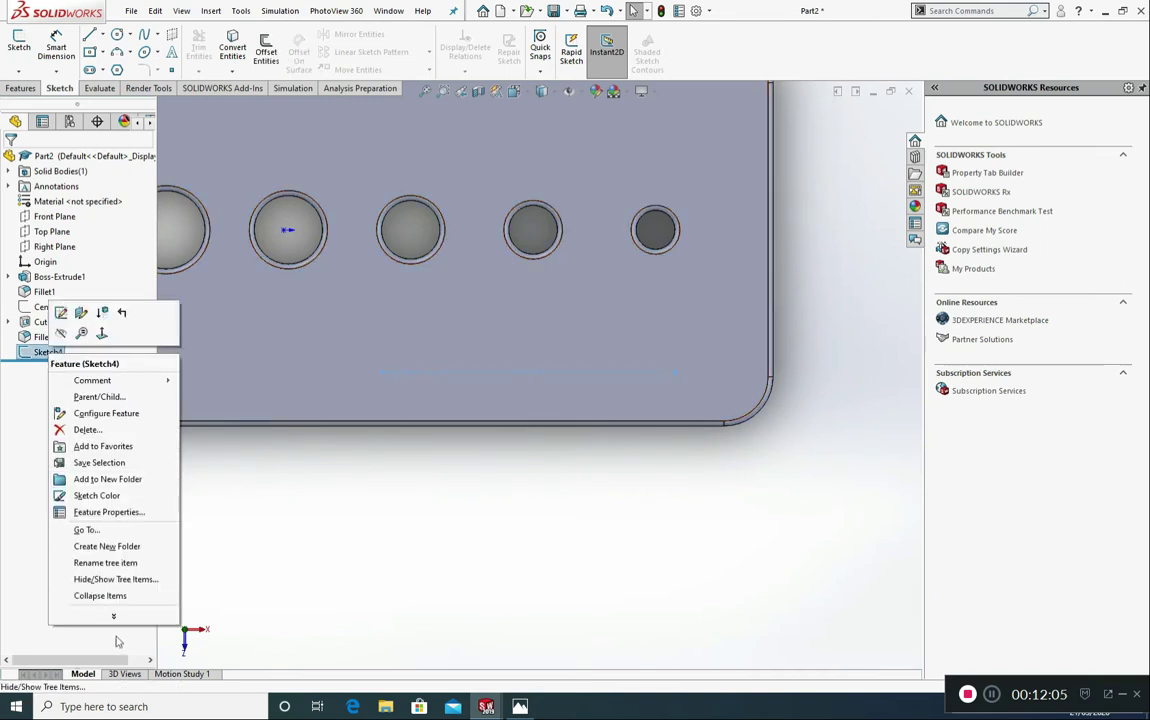
left_click(97, 562)
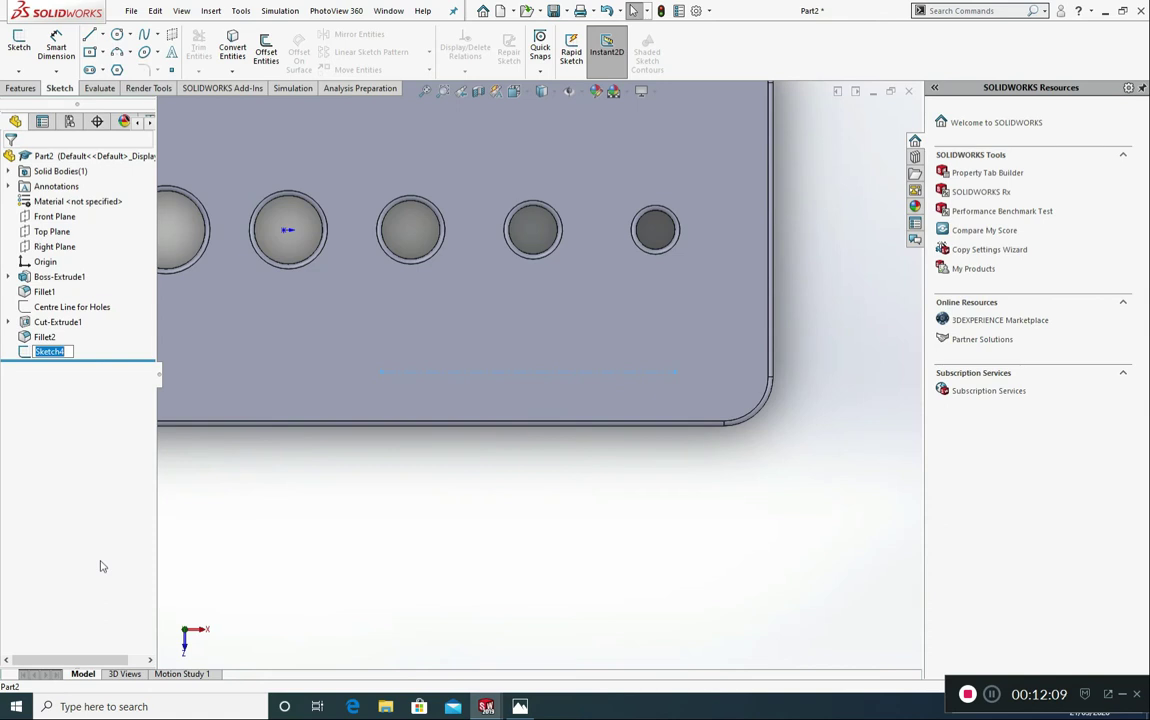
type("Construction Line for Main Text")
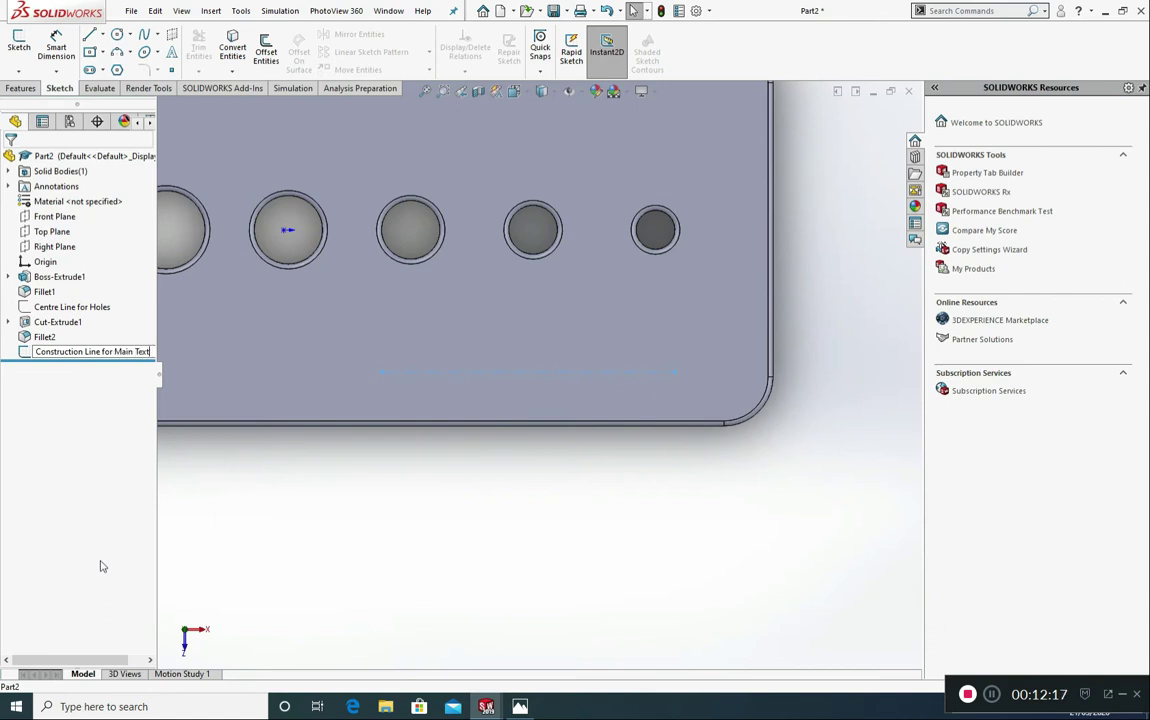
left_click(696, 488)
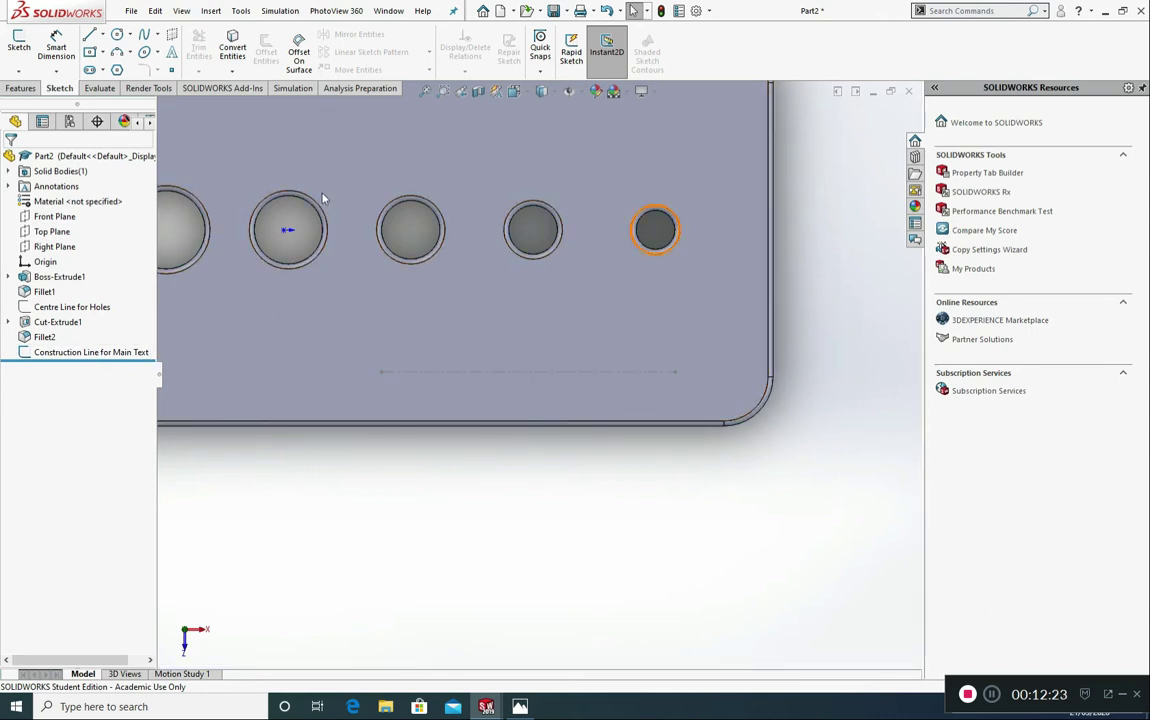
- Start a new sketch on the plate's large face, viewed straight on
scroll(535, 430, "up", 8)
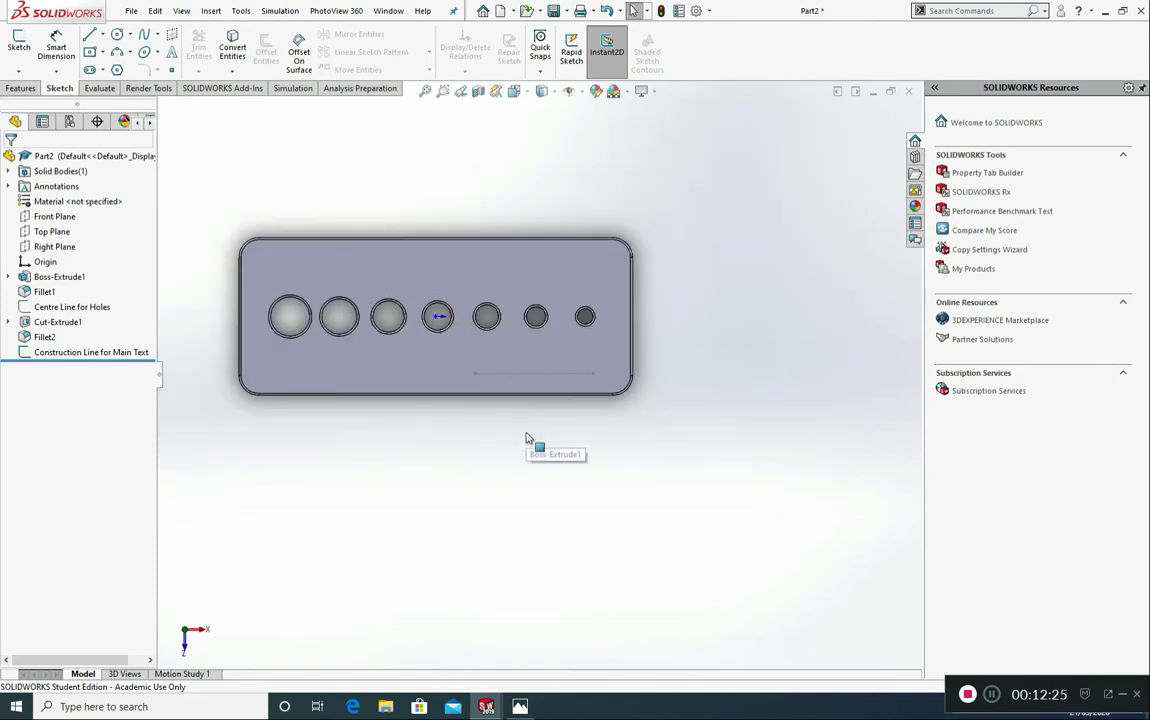
scroll(540, 420, "down", 4)
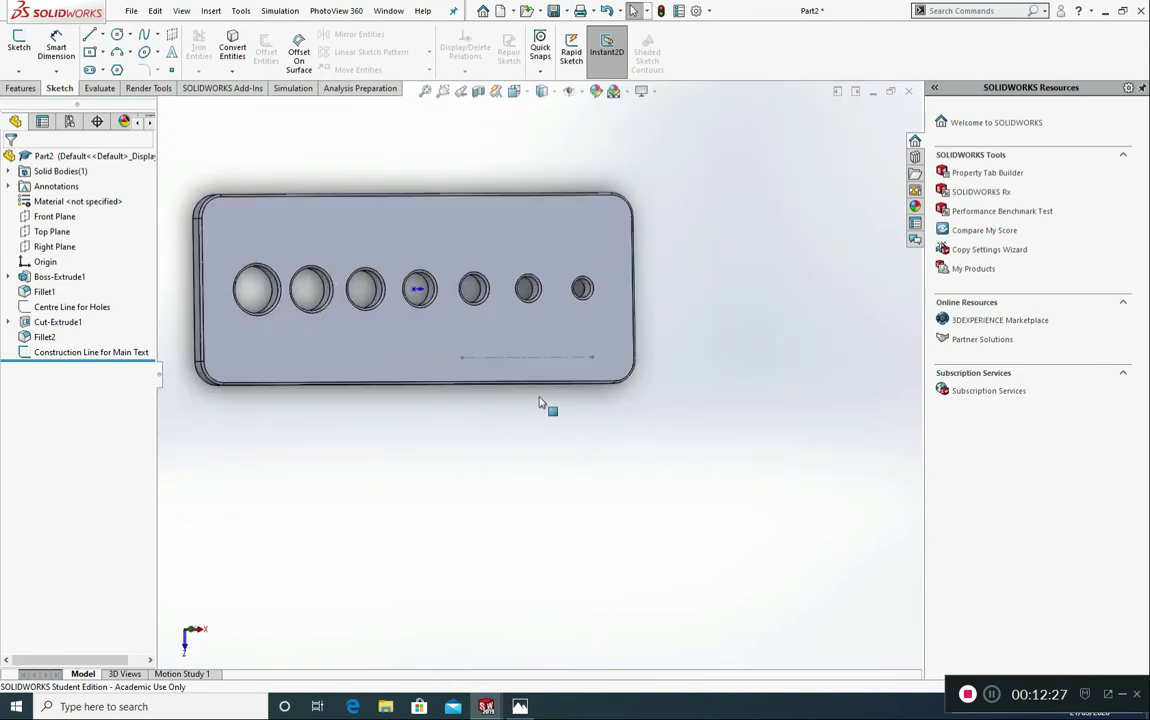
left_click(512, 330)
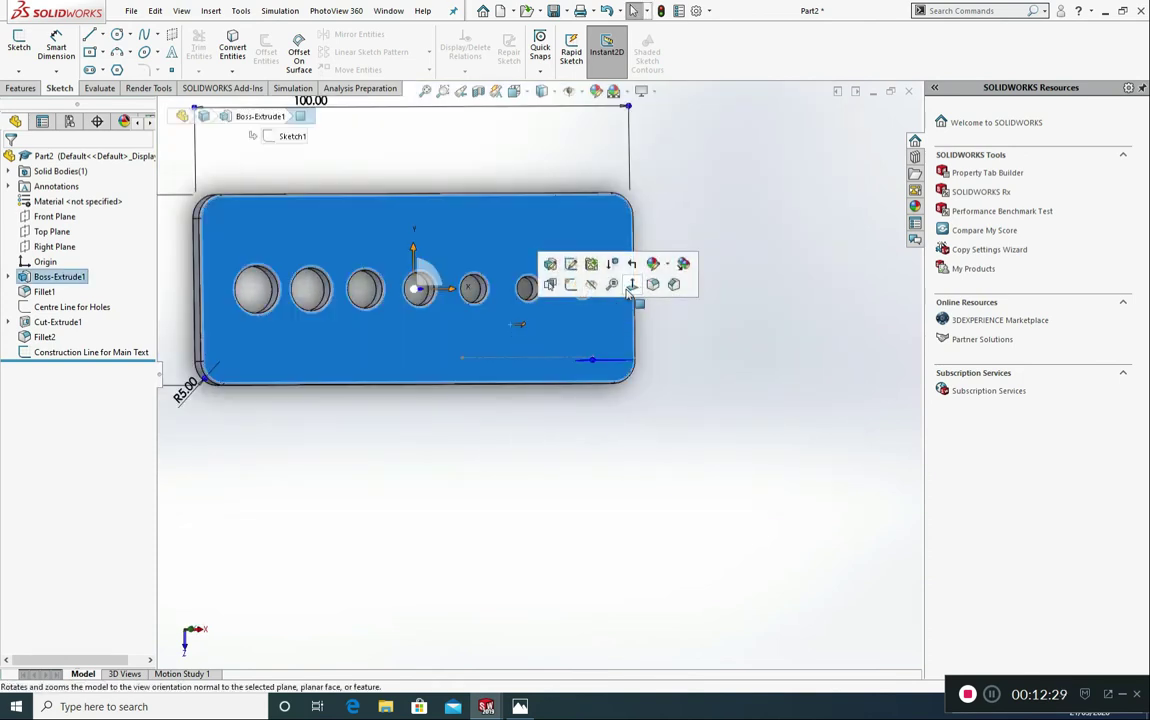
left_click(576, 264)
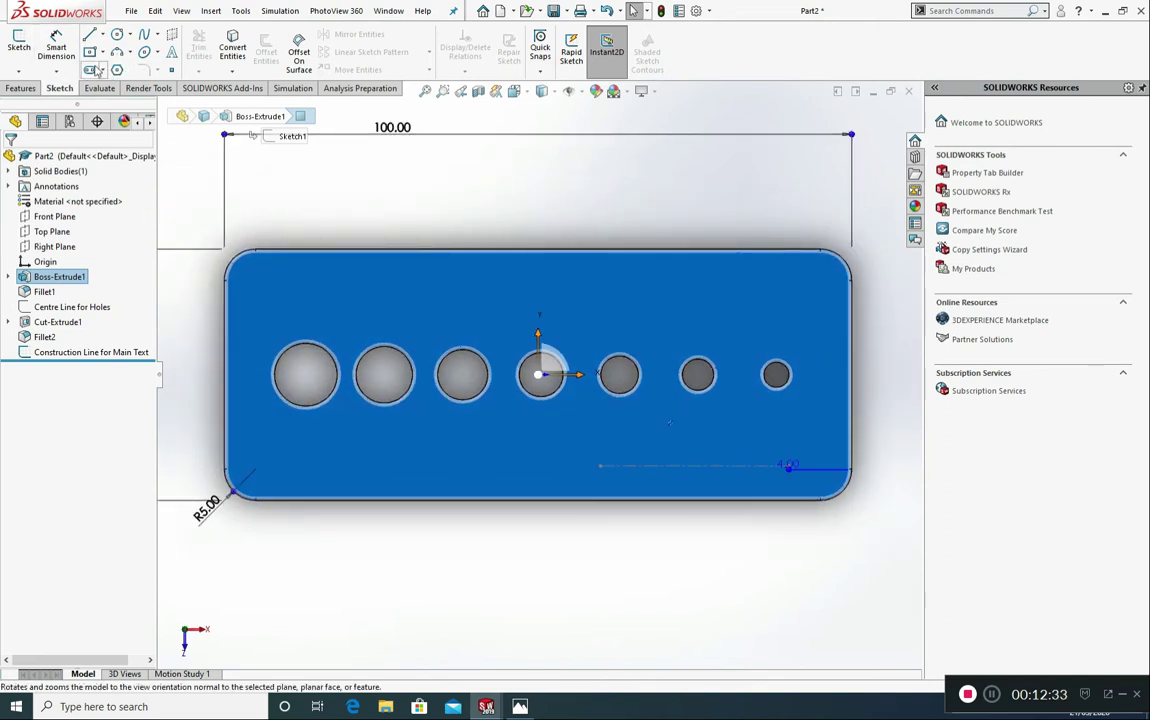
left_click(20, 45)
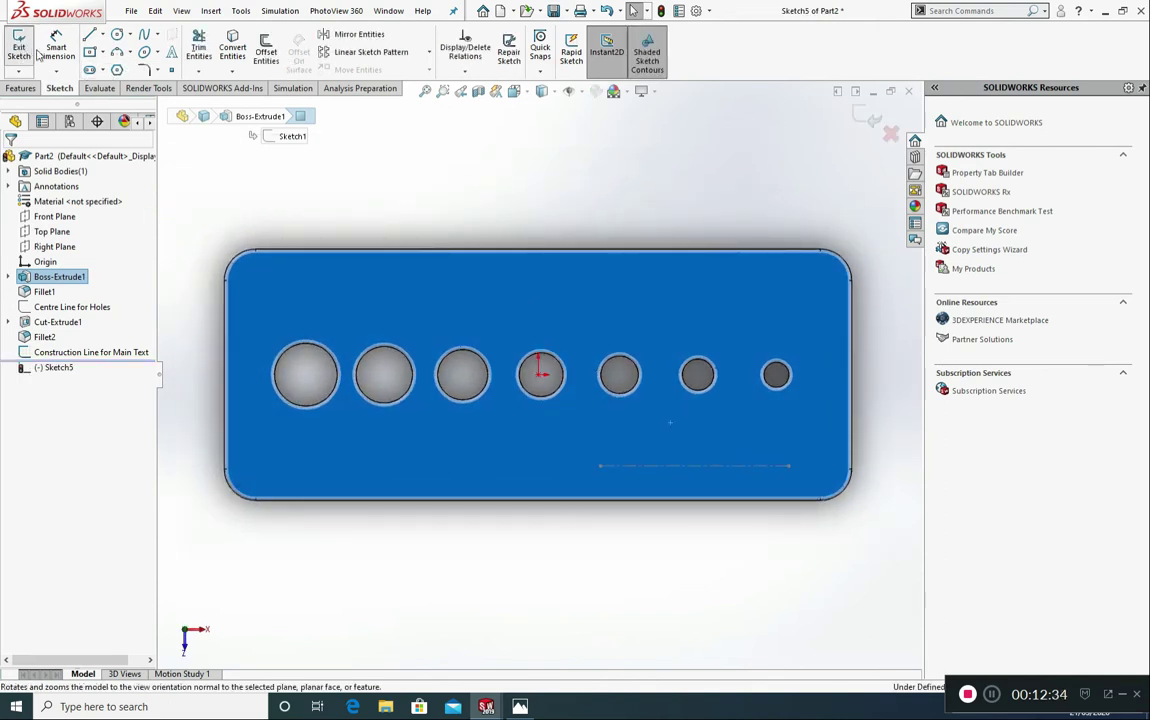
- Add the sketch text "Solidworks Station" along the construction line below the smaller holes
left_click(171, 53)
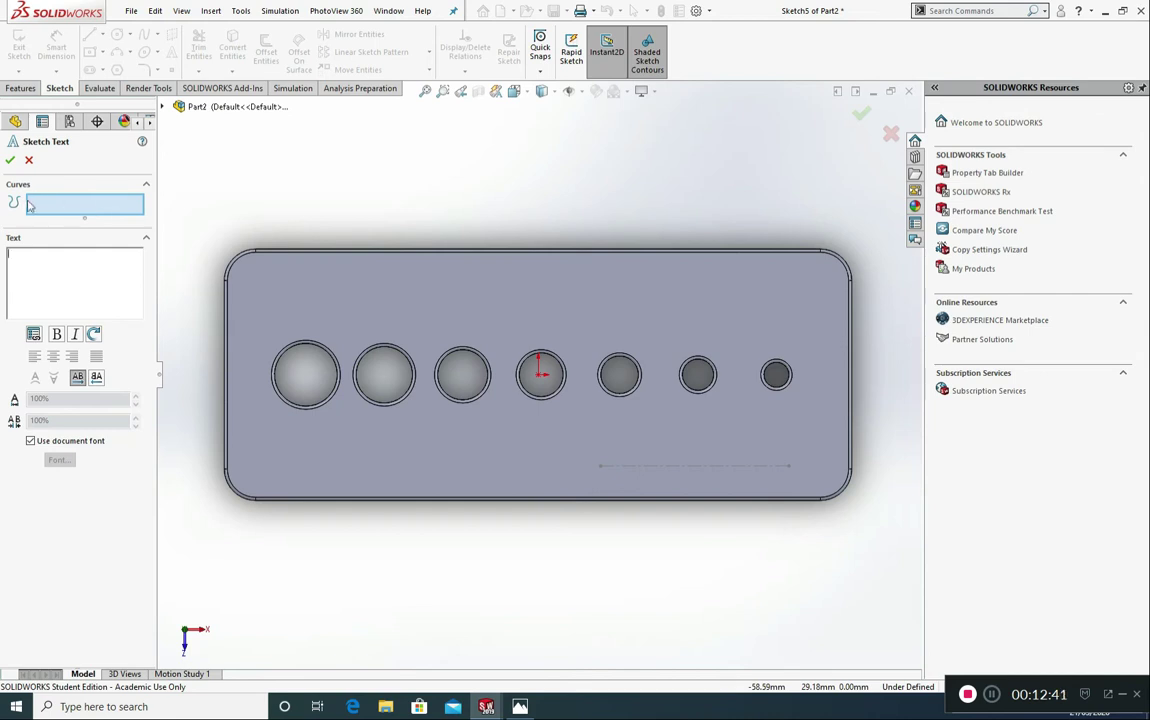
left_click(681, 470)
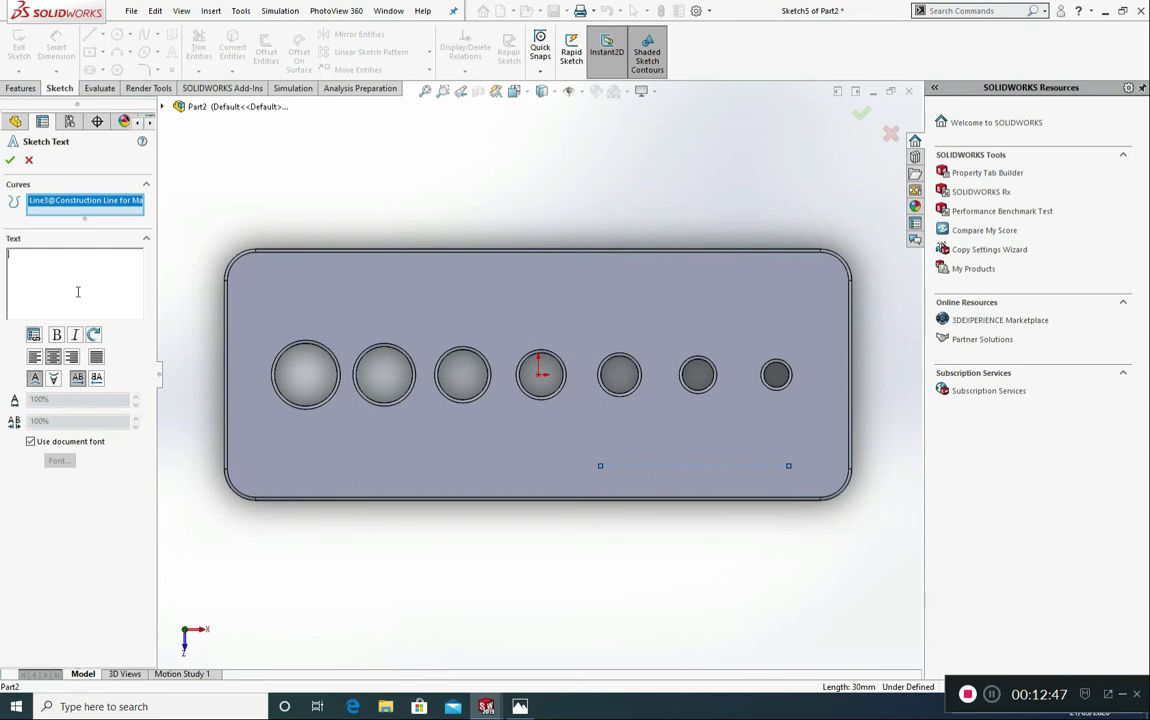
type("Solid")
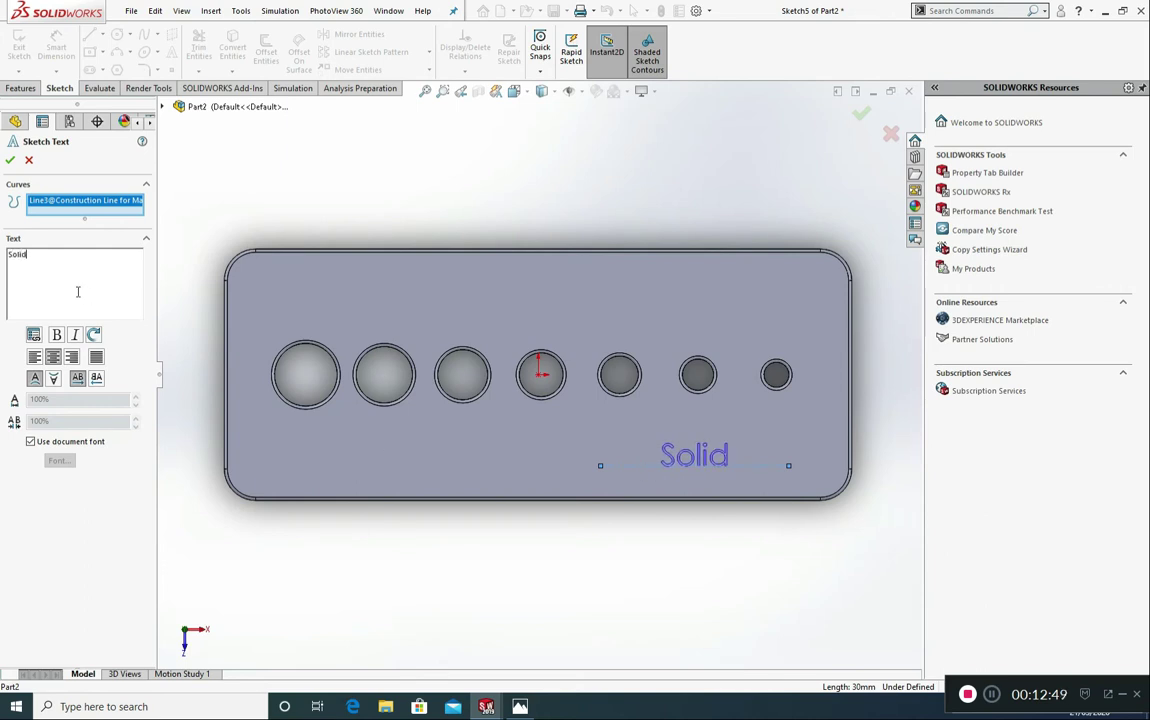
type("works S")
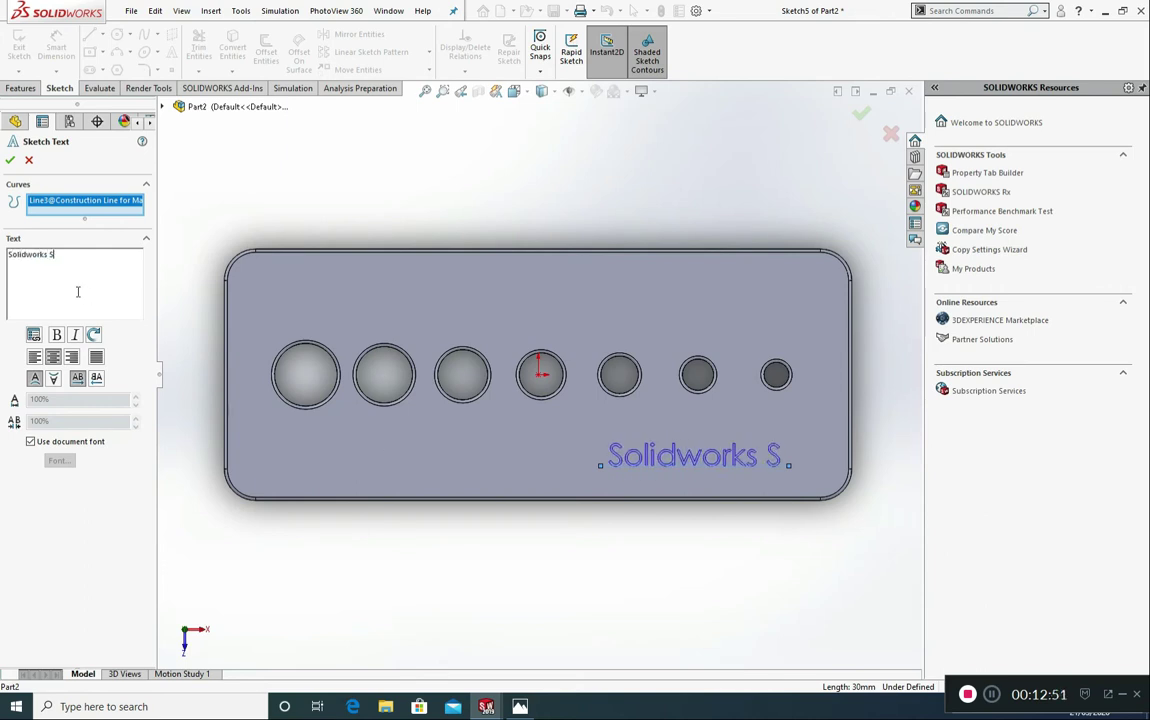
type("tation")
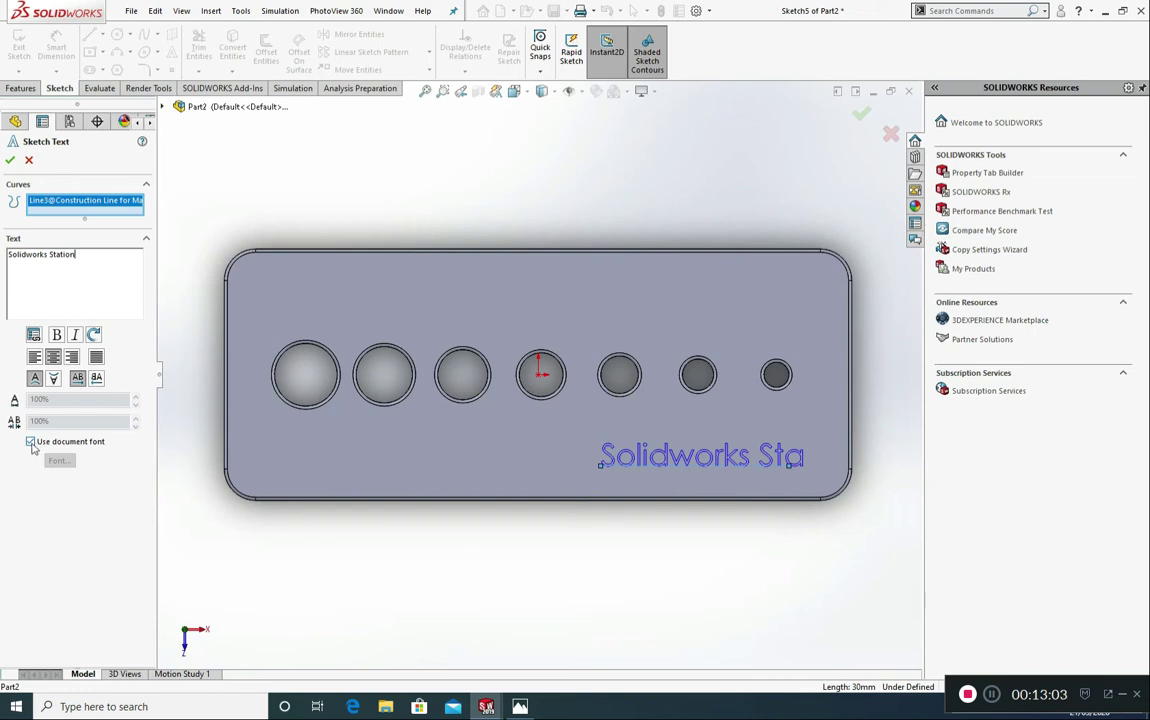
- Turn off the document font for the sketch text and reduce its height so the lettering fits the construction line
left_click(31, 442)
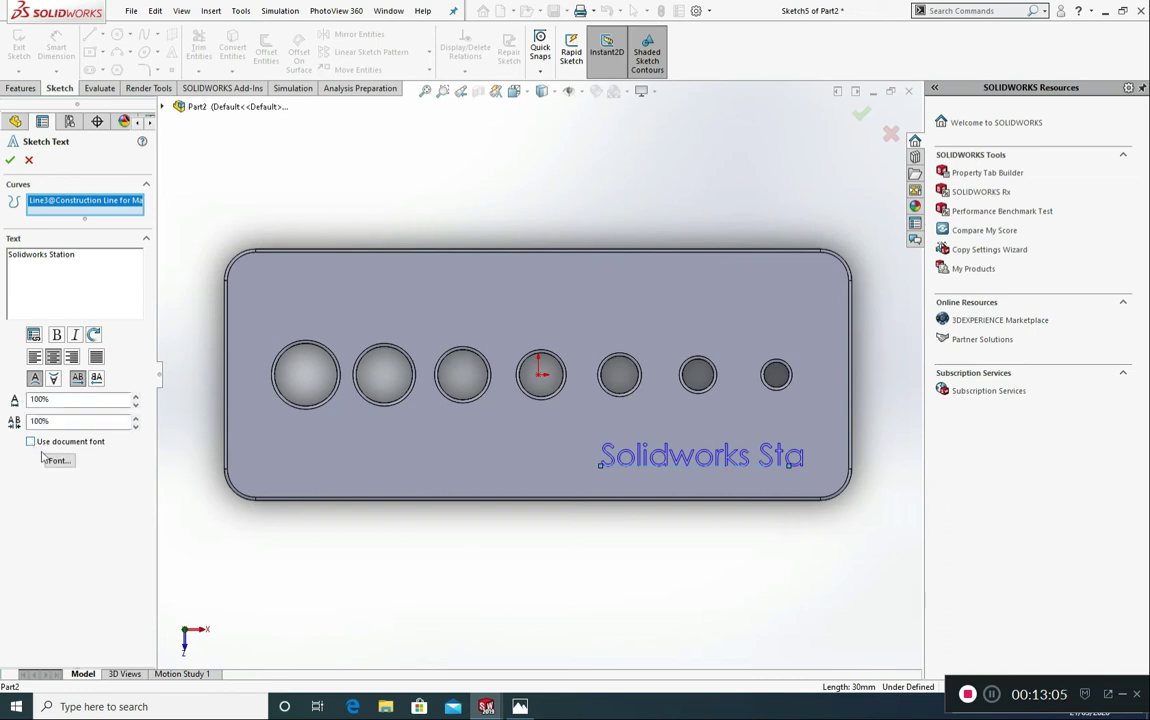
left_click(59, 460)
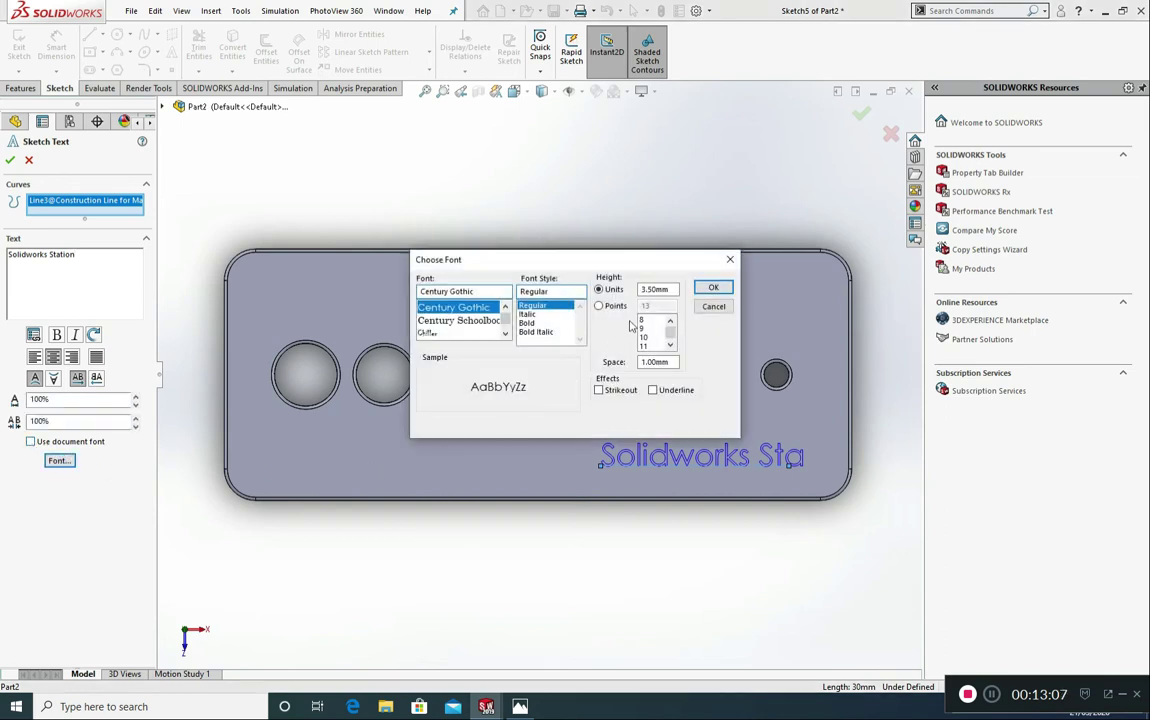
double_click(659, 290)
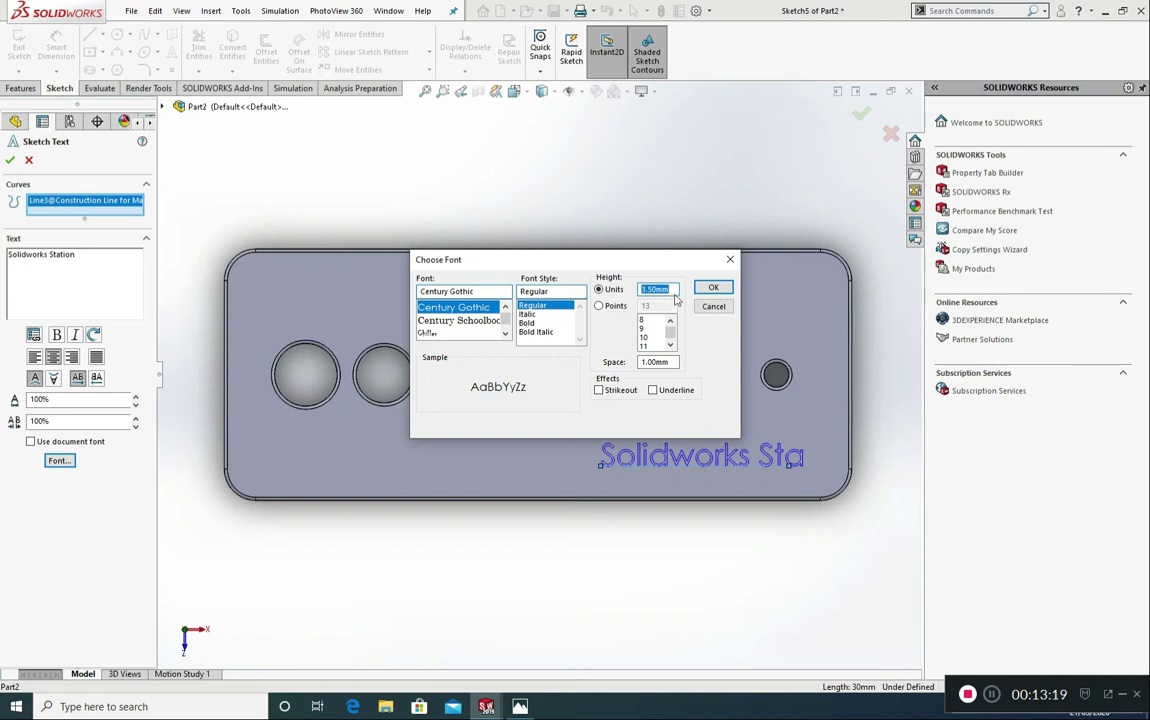
key("BackSpace")
left_click(710, 288)
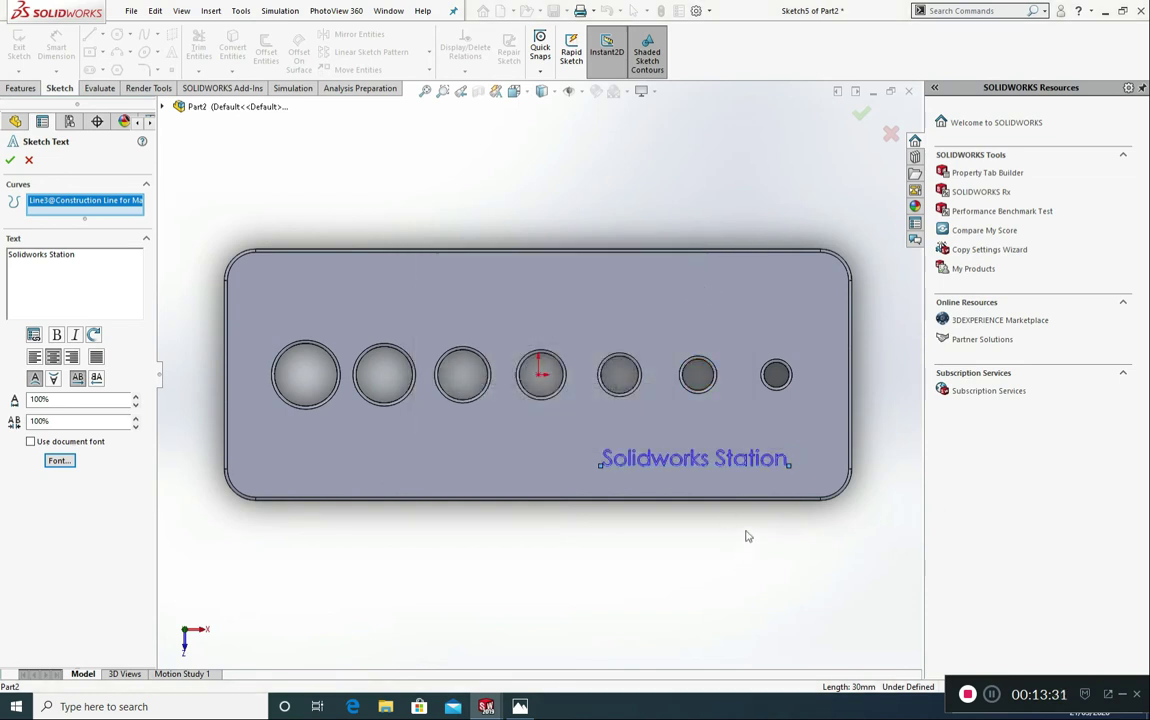
- Try fully justifying the "Solidworks Station" lettering along the construction line
scroll(755, 486, "down", 3)
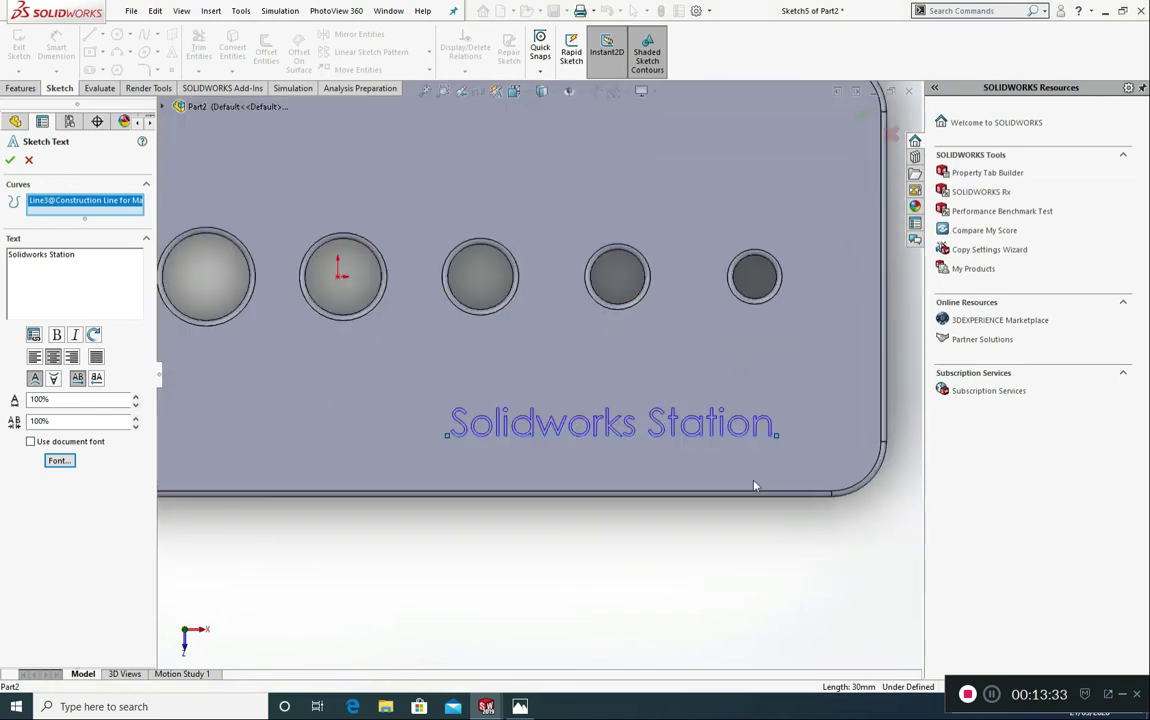
left_click(96, 357)
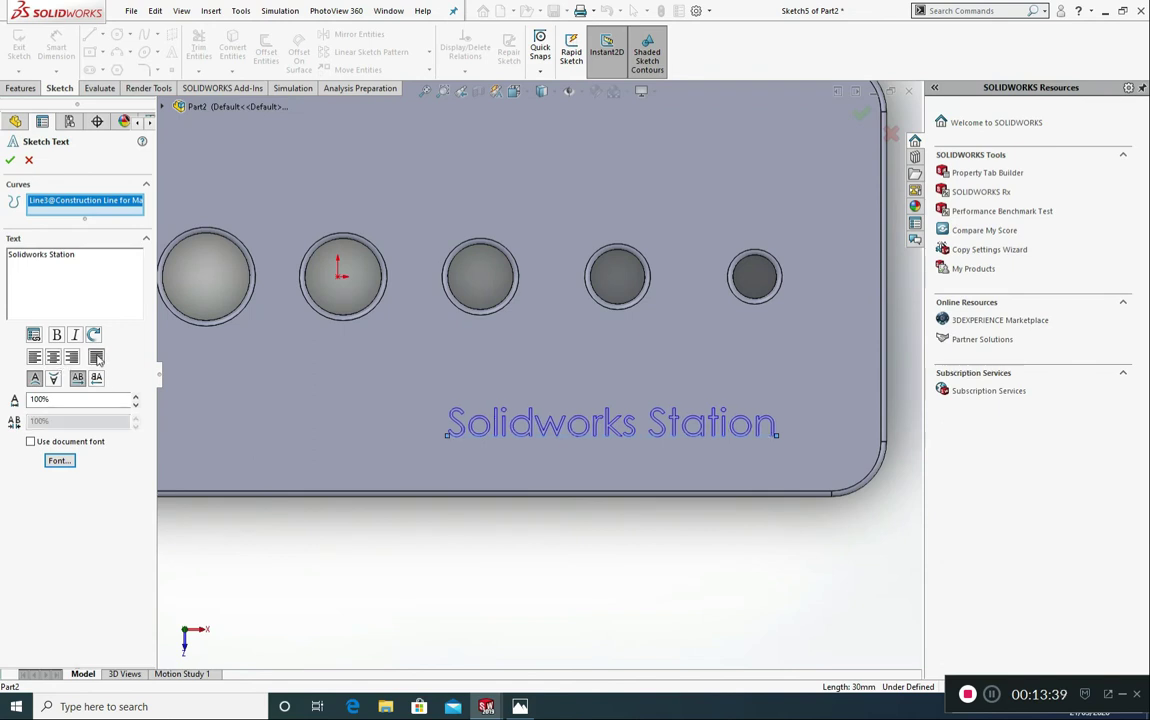
left_click(96, 357)
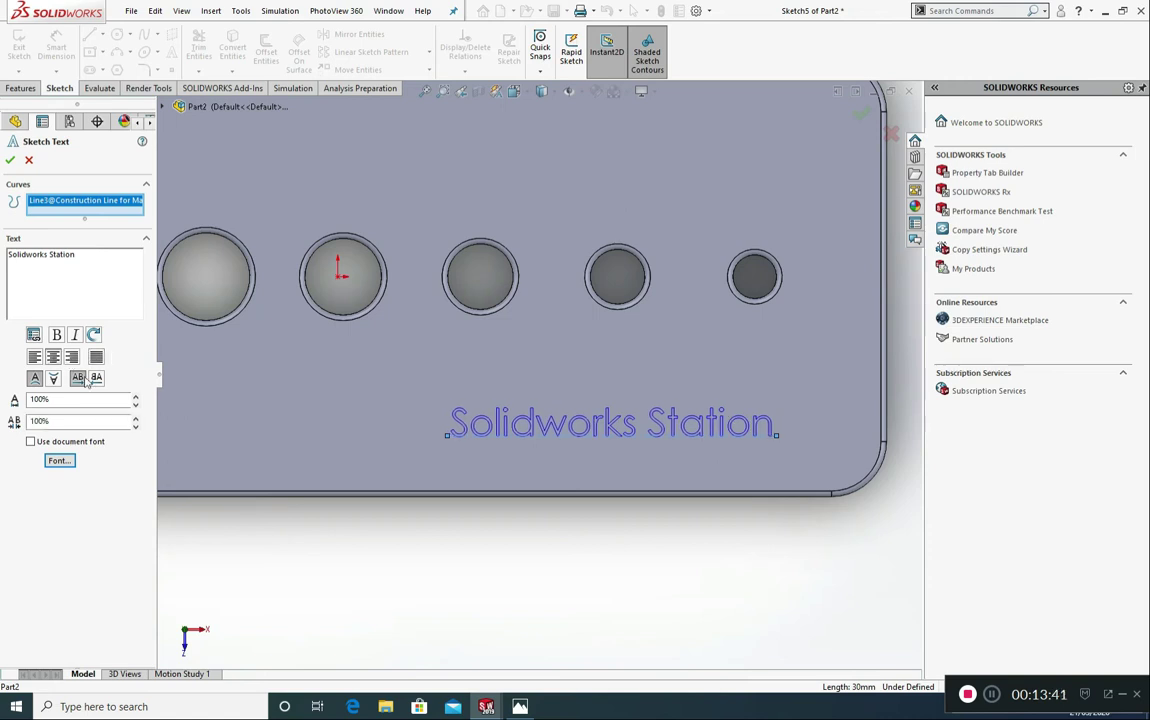
scroll(375, 550, "up", 2)
middle_click_drag(371, 540, 418, 547)
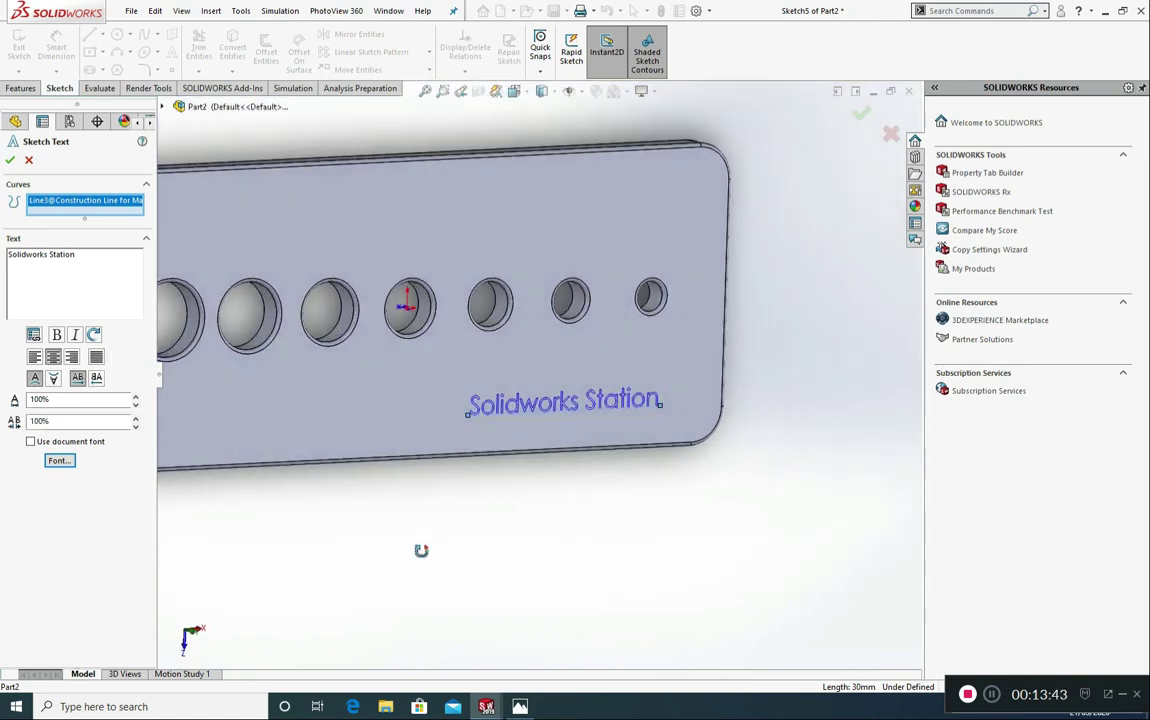
- Accept the "Solidworks Station" sketch text and finish the lettering sketch
left_click(10, 160)
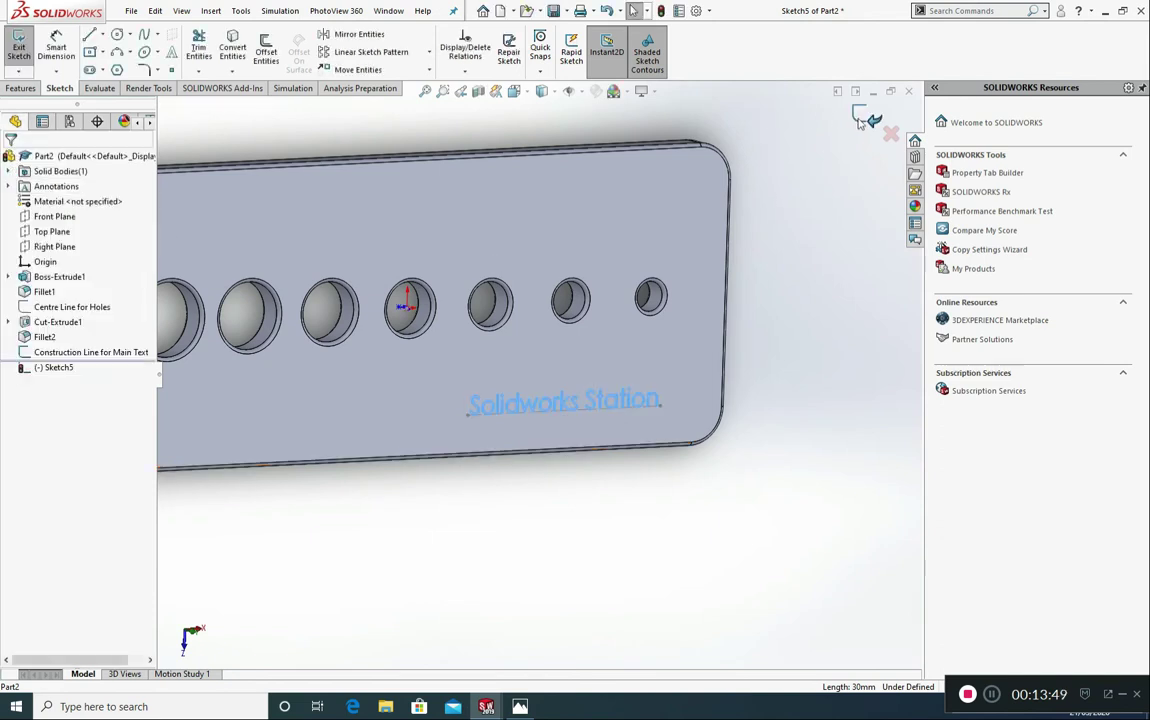
left_click(858, 122)
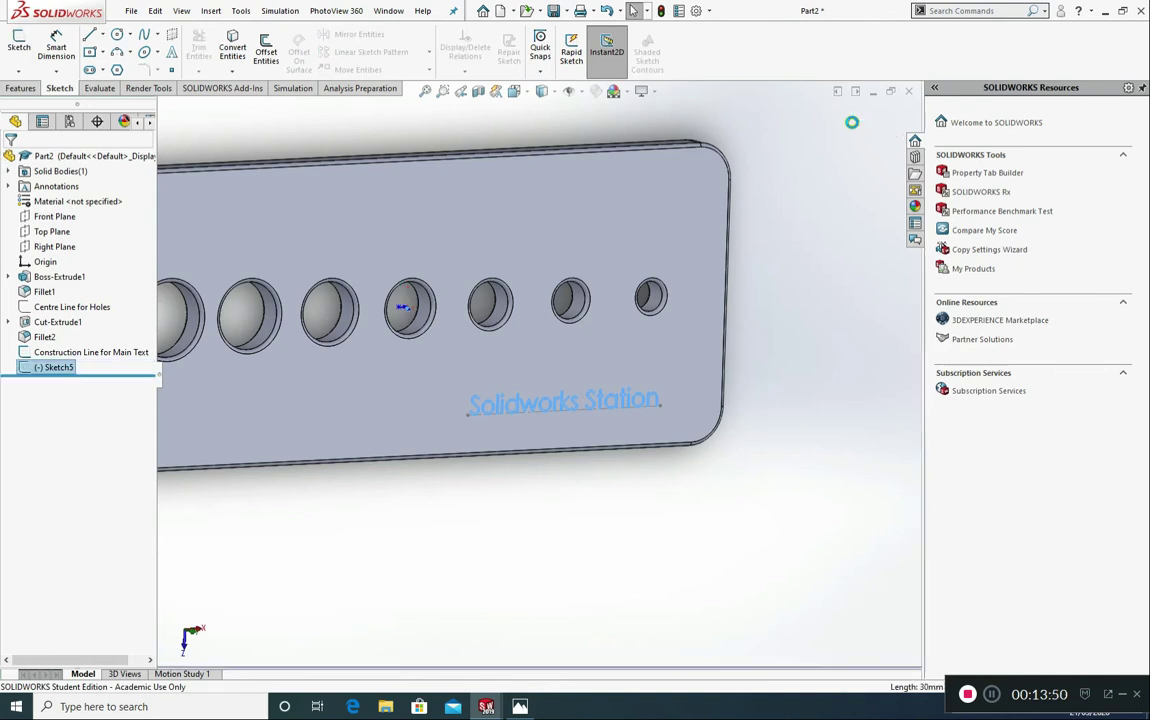
left_click(689, 495)
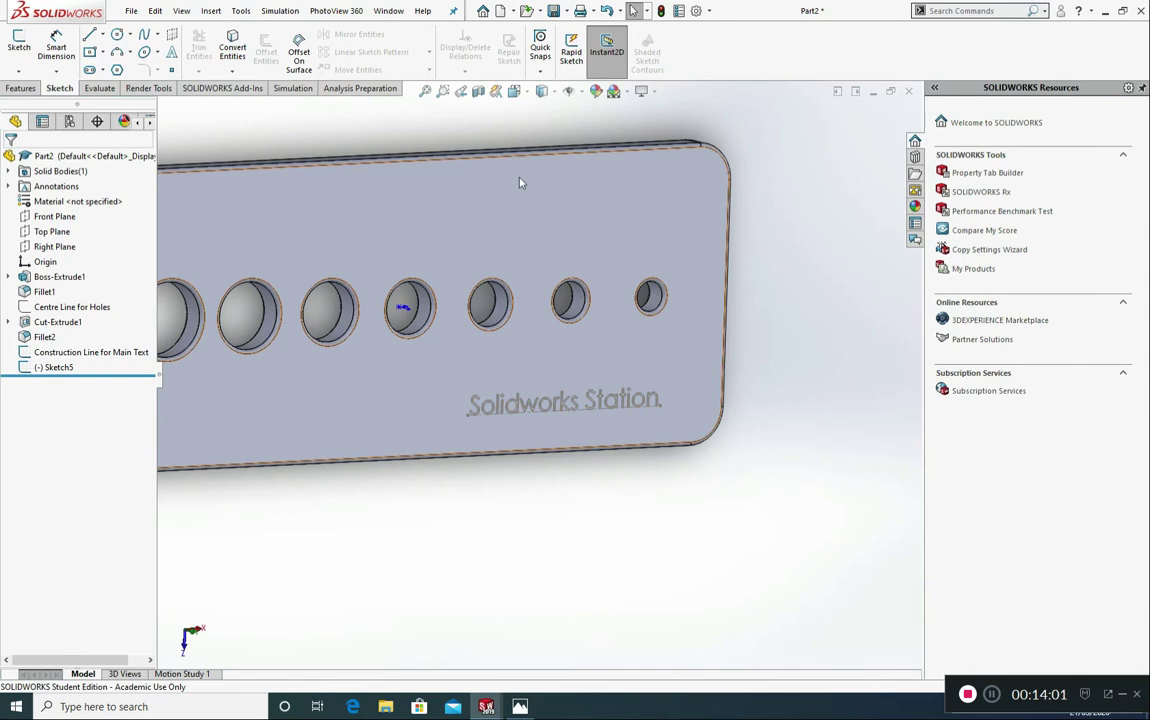
- Rename the lettering sketch in the feature tree as "Solidworks Station Main Text"
scroll(536, 376, "up", 3)
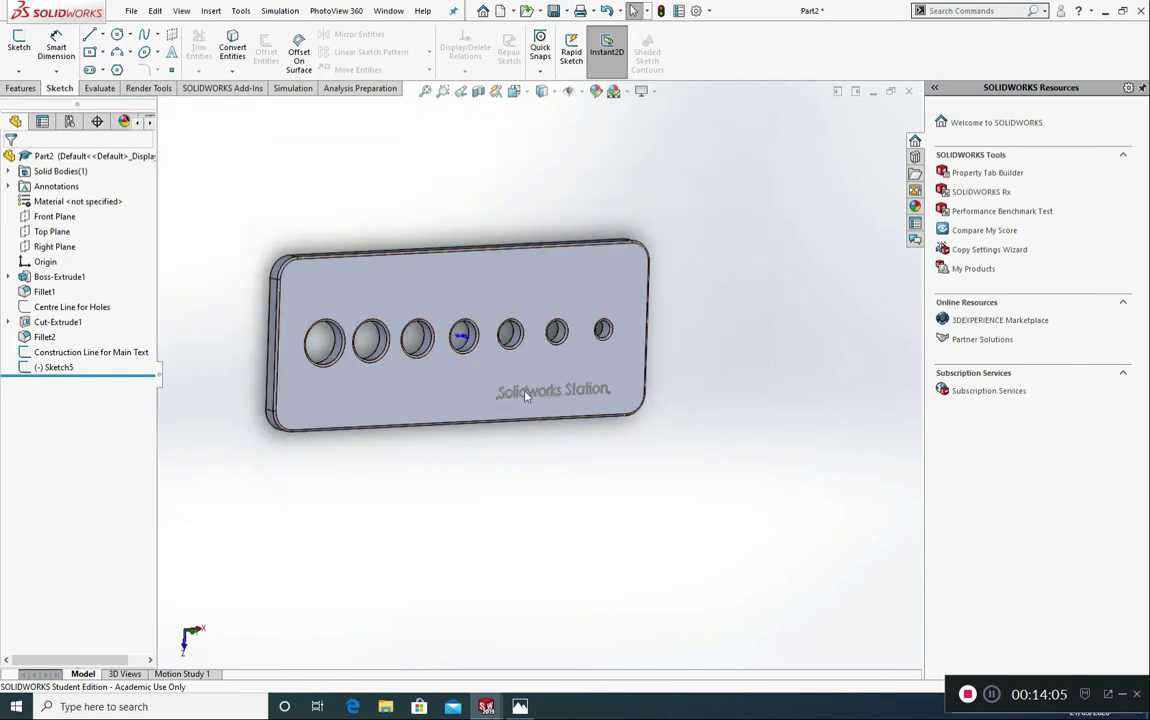
scroll(466, 326, "down", 3)
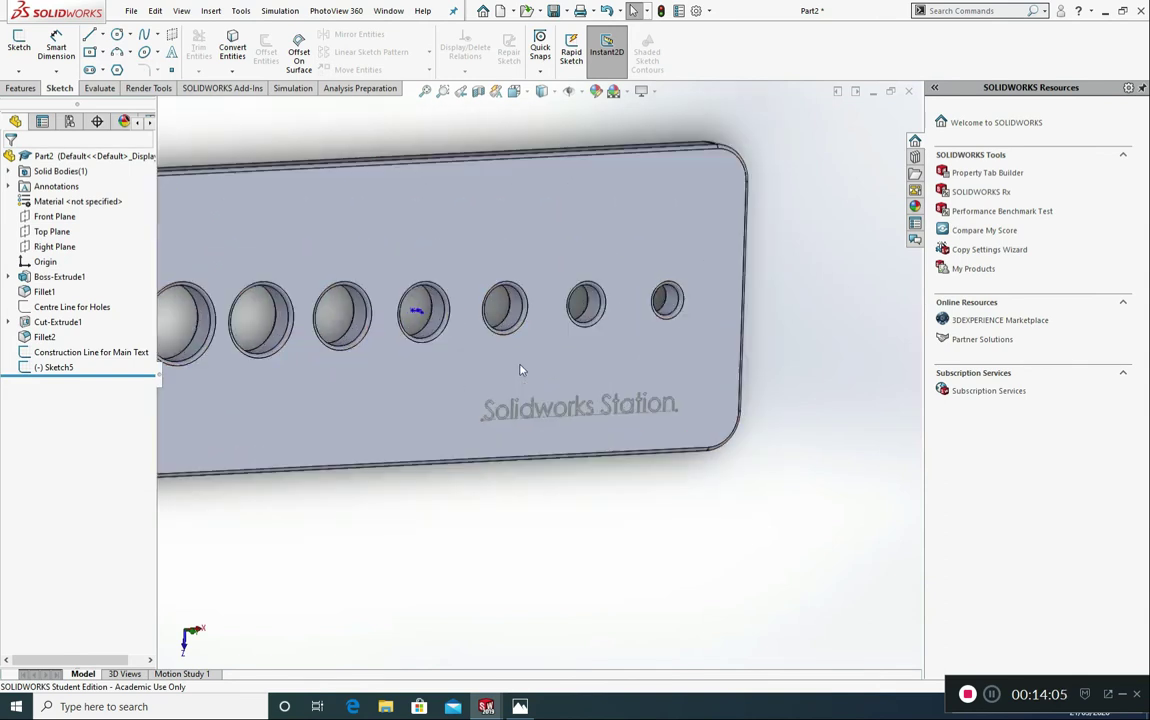
right_click(60, 370)
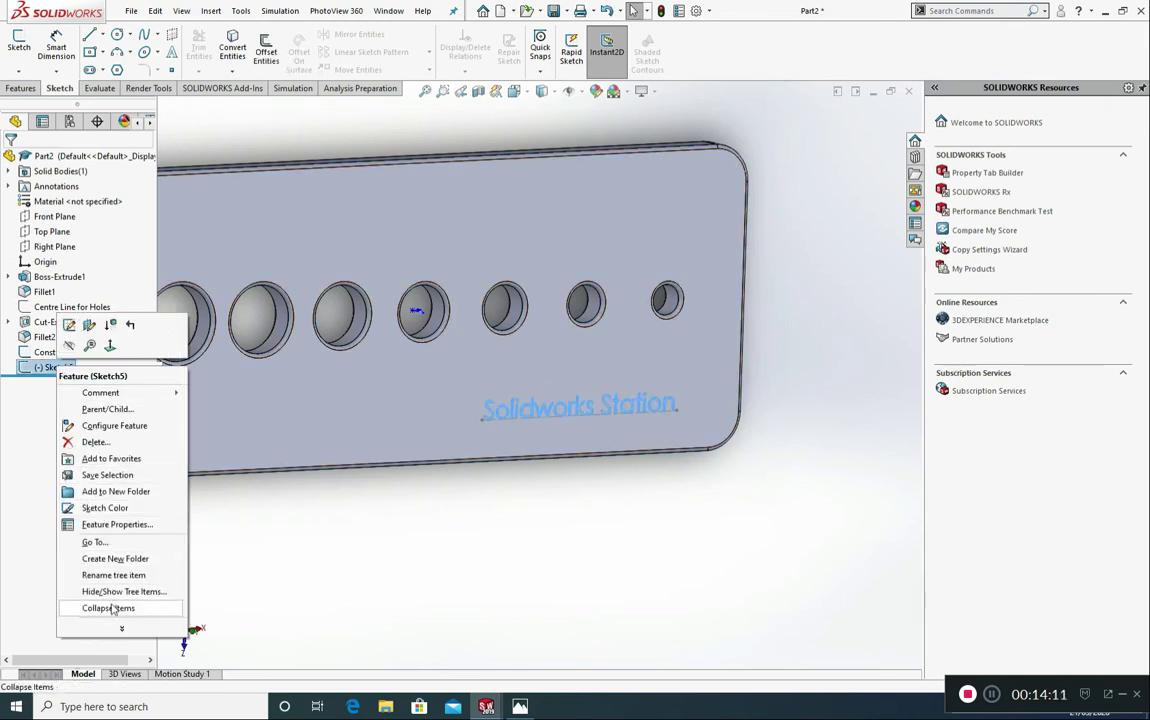
left_click(112, 575)
type("Solidworks Station Main Text")
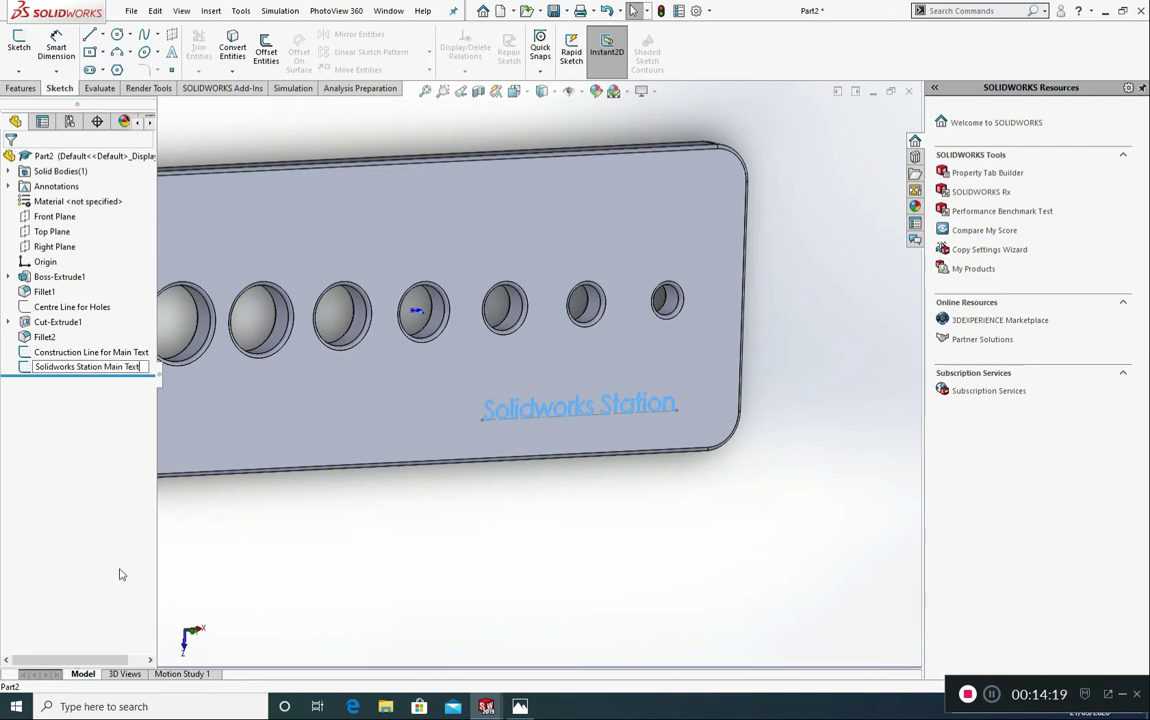
left_click(315, 545)
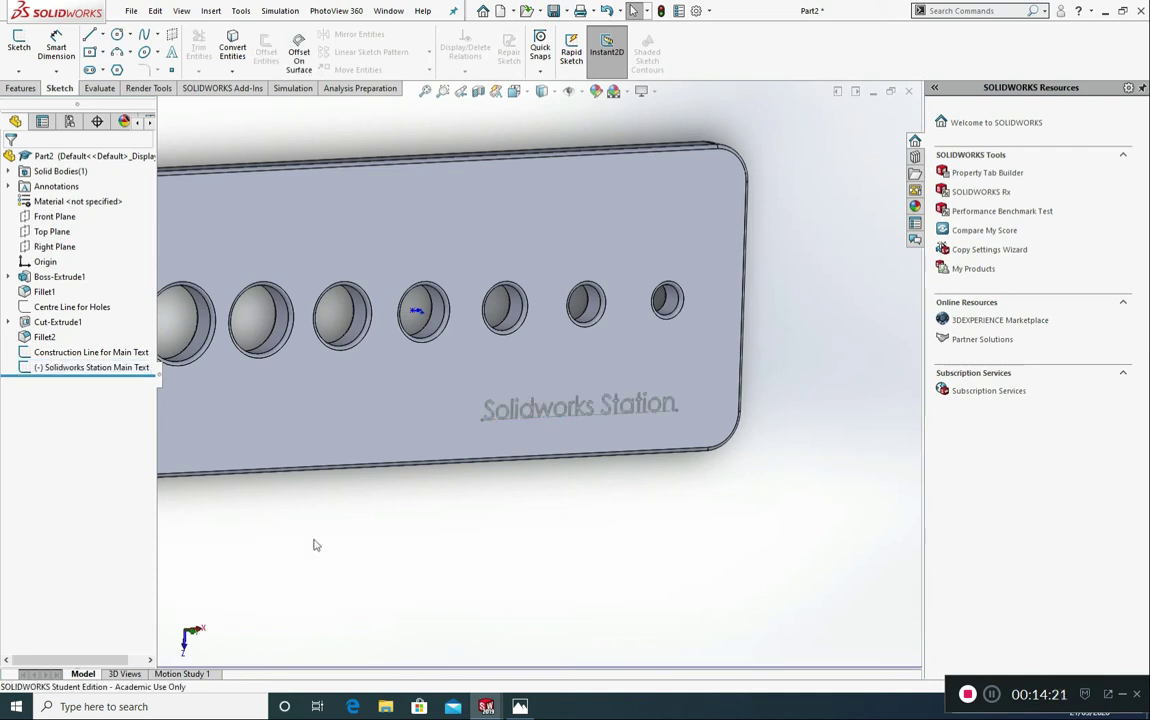
- Engrave the "Solidworks Station" lettering into the plate with a blind Extruded Cut 1 mm deep
left_click(95, 367)
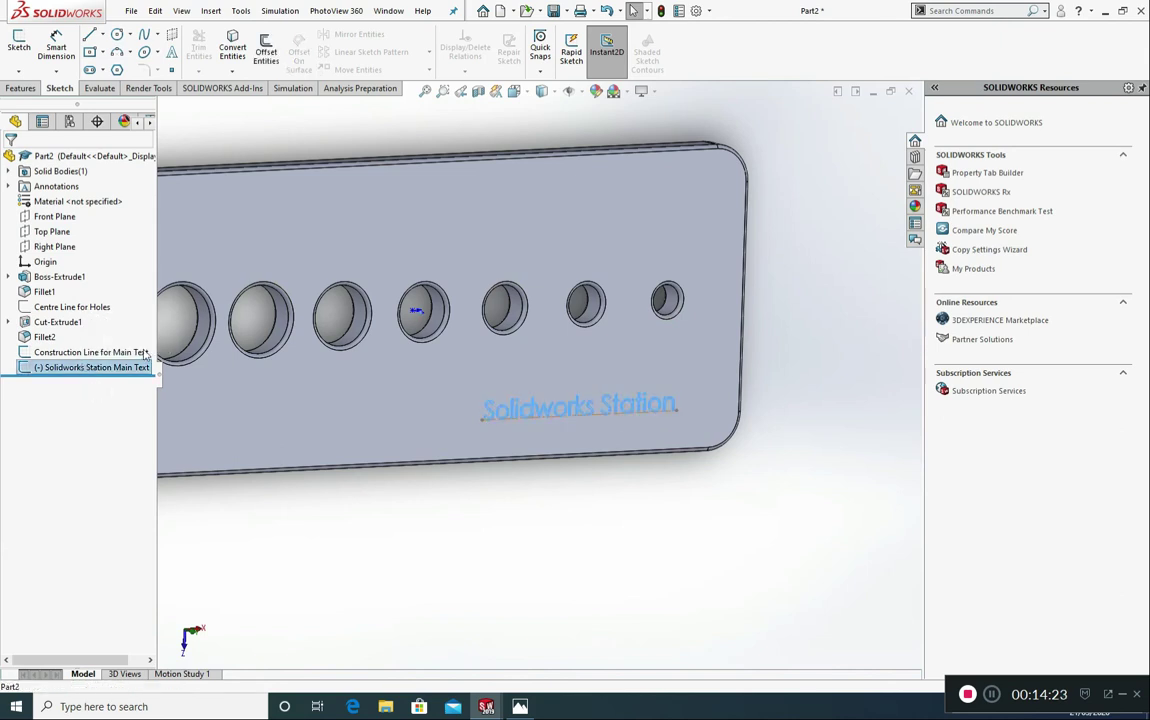
left_click(21, 88)
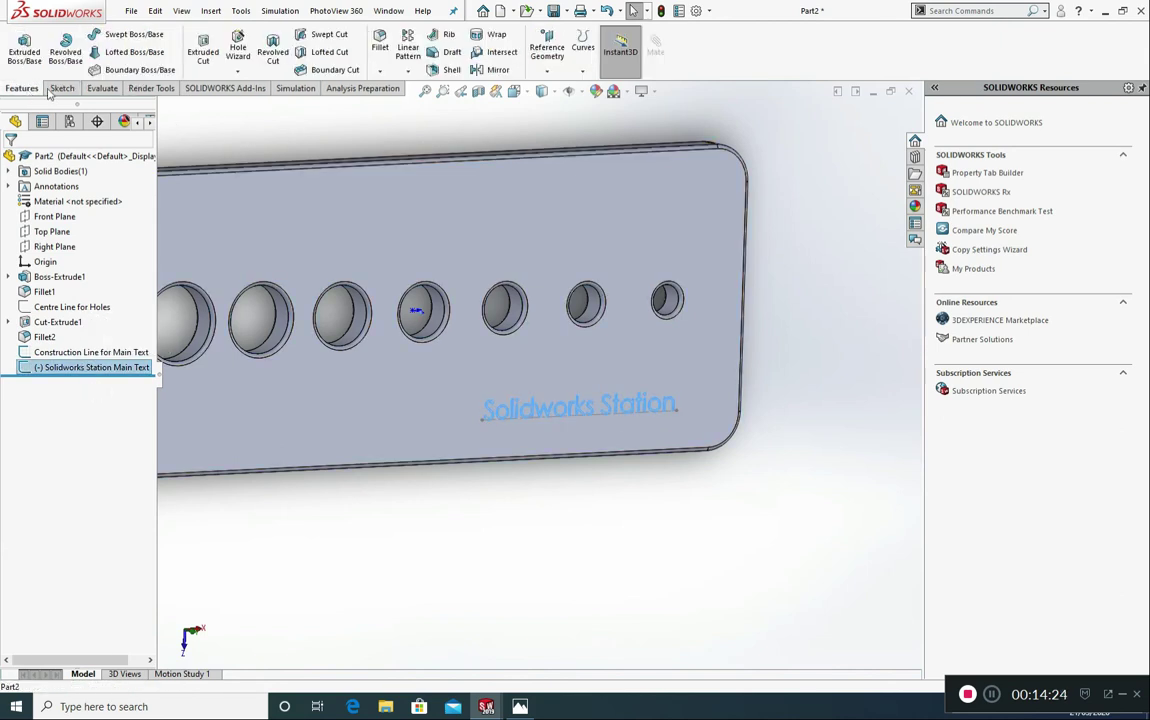
left_click(208, 57)
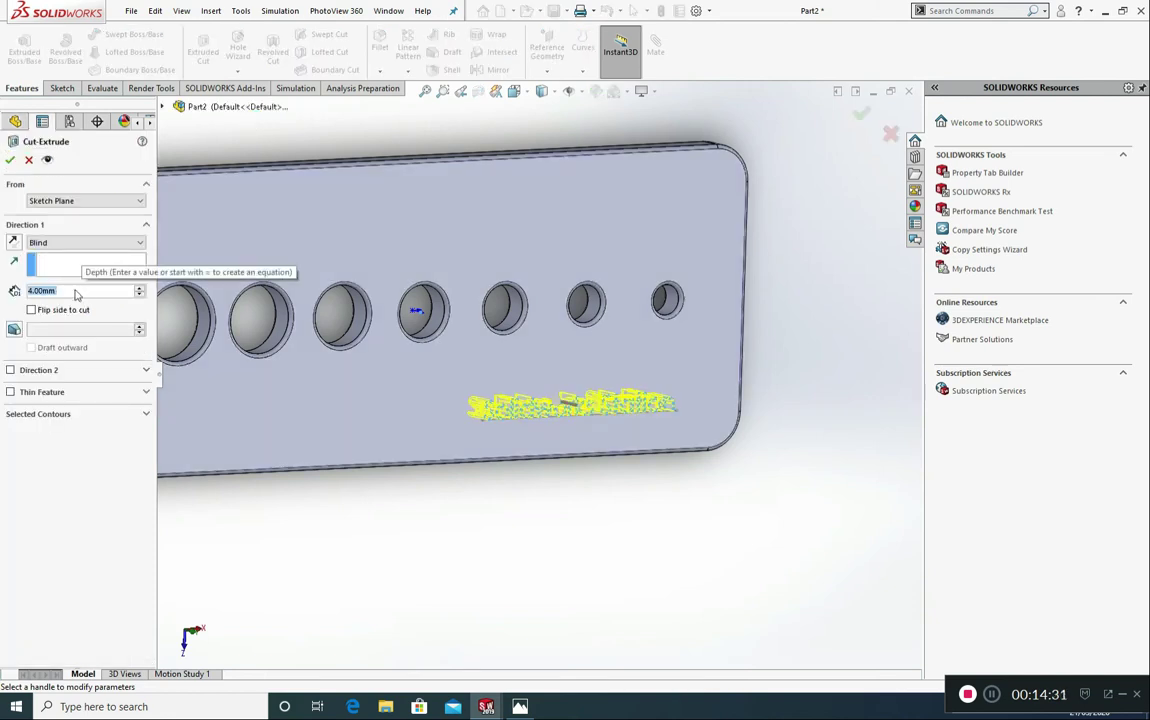
type("1")
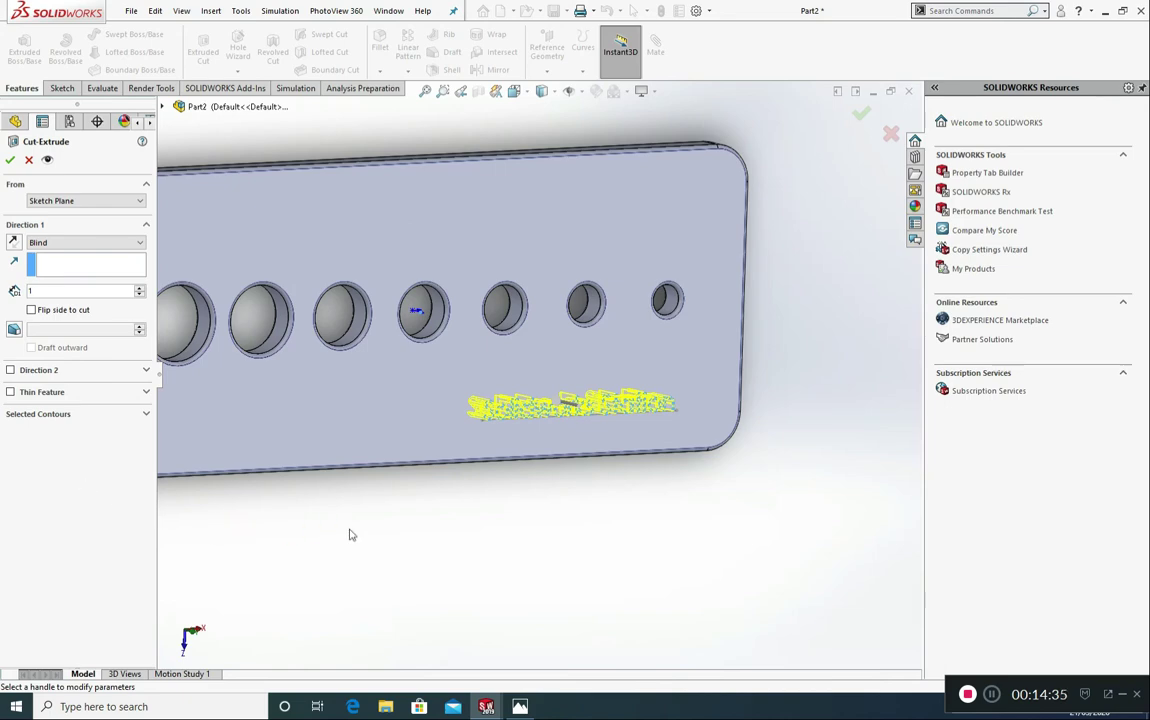
key("Return")
middle_click_drag(565, 477, 641, 446)
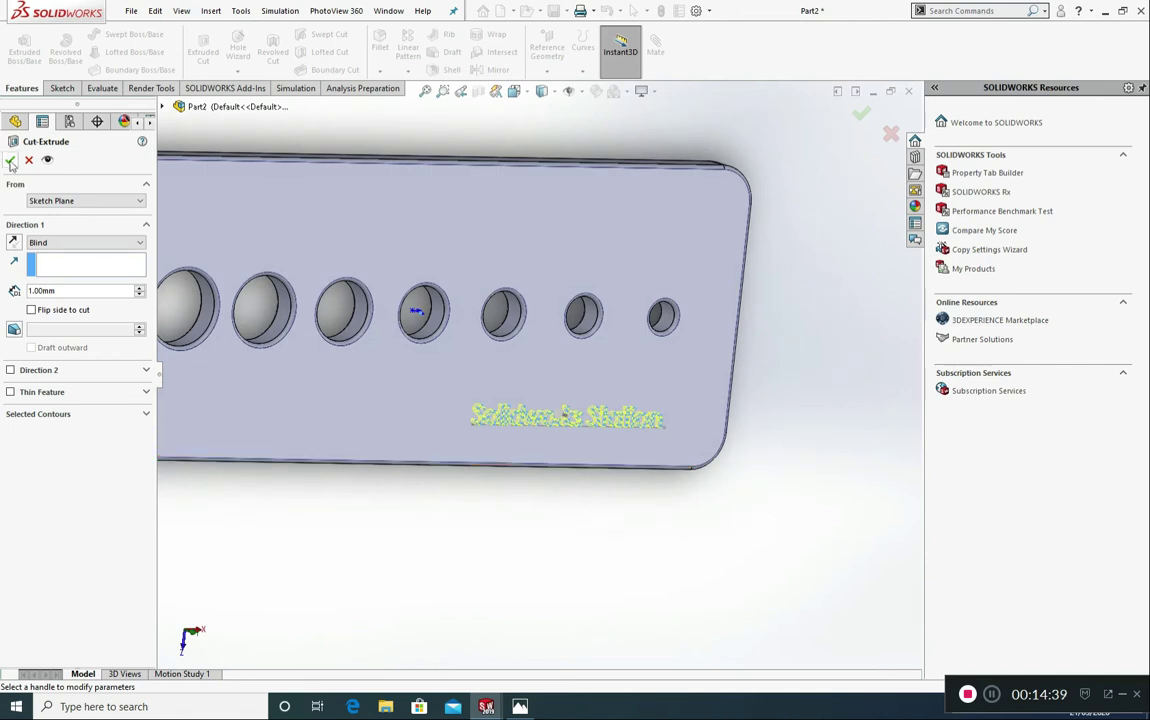
key("Return")
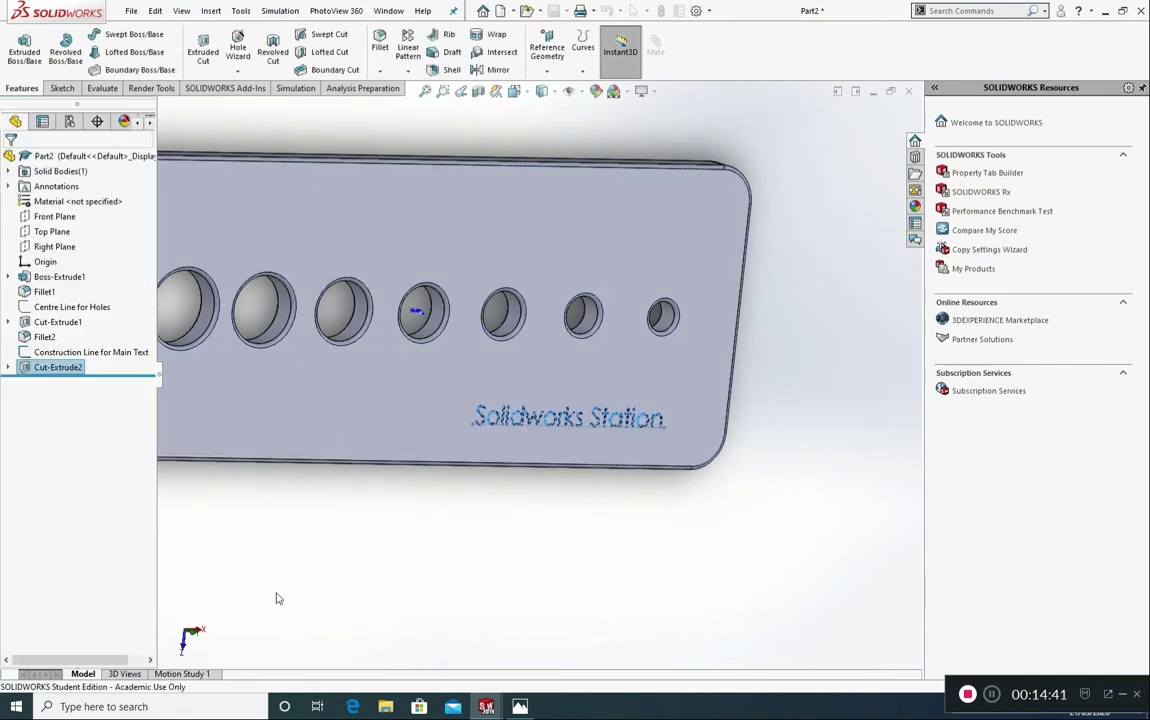
- Hide the "Construction Line for Main Text" sketch
left_click(78, 353)
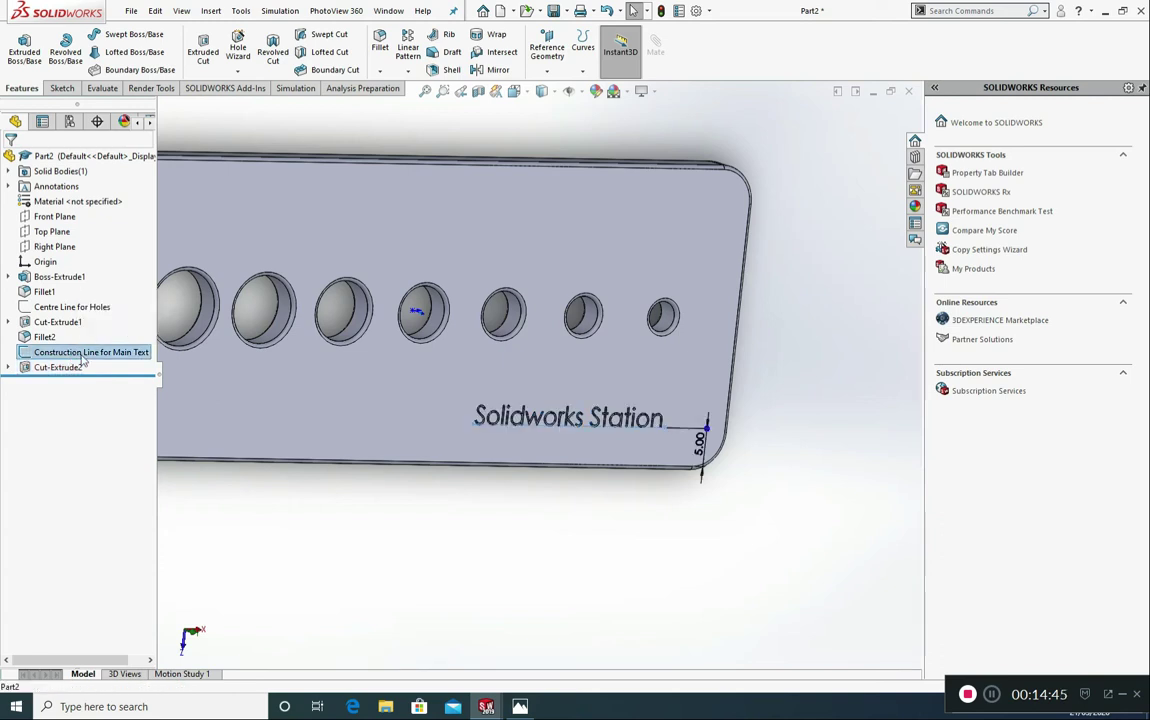
right_click(83, 357)
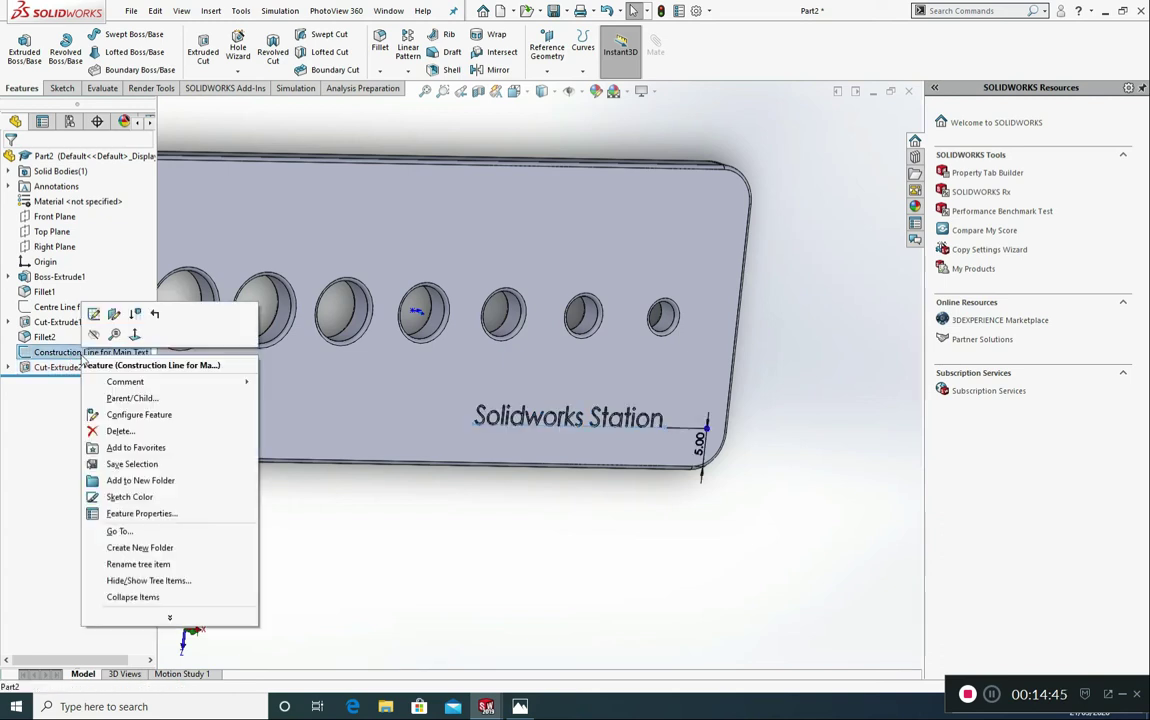
left_click(95, 338)
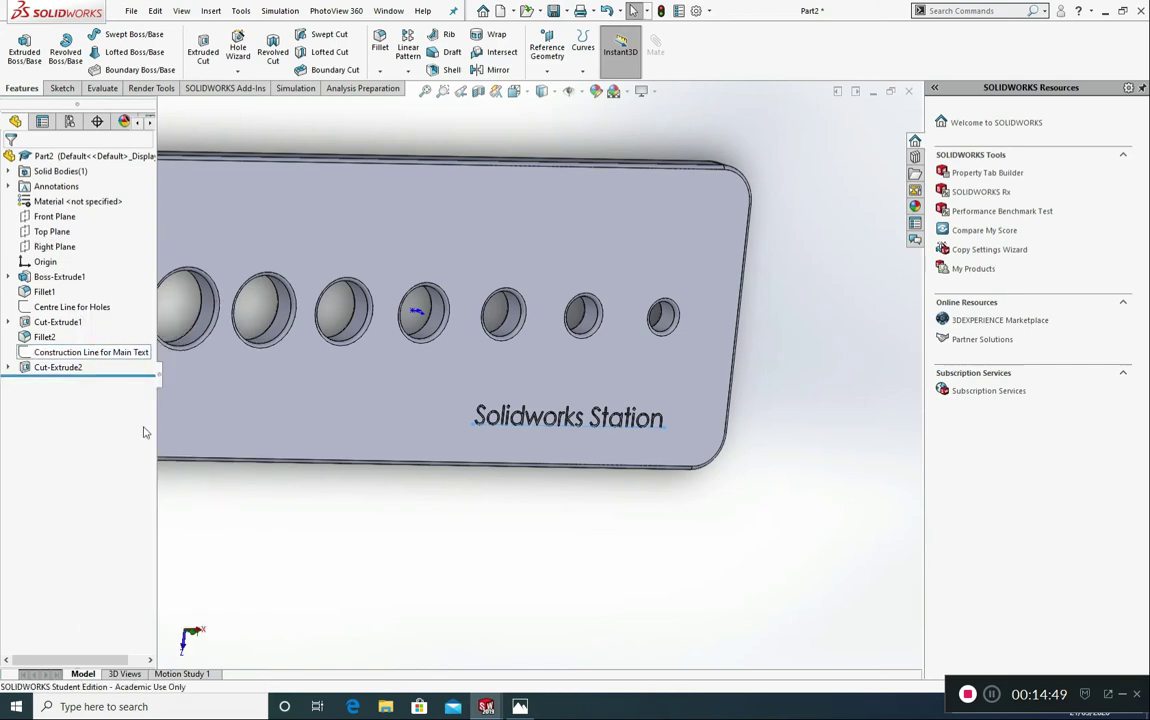
- Examine the engraved lettering up close and check the drill gauge reference image in Photos against the SOLIDWORKS model
scroll(557, 424, "down", 10)
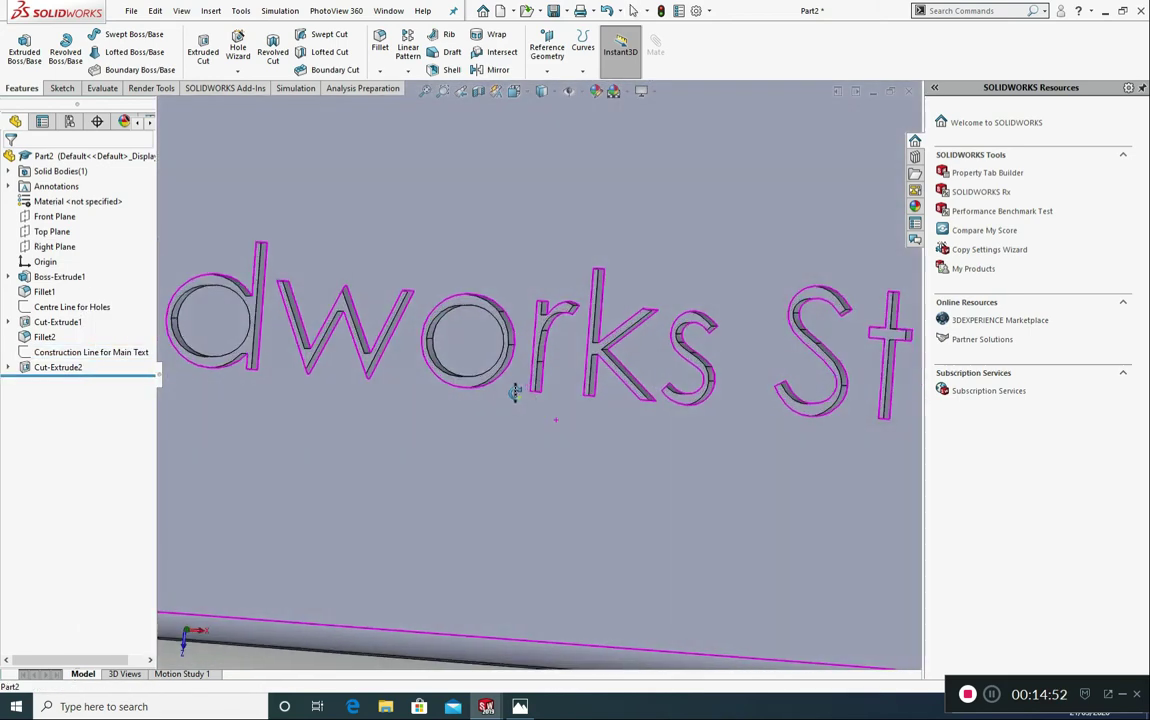
middle_click_drag(514, 391, 534, 508)
scroll(584, 460, "up", 10)
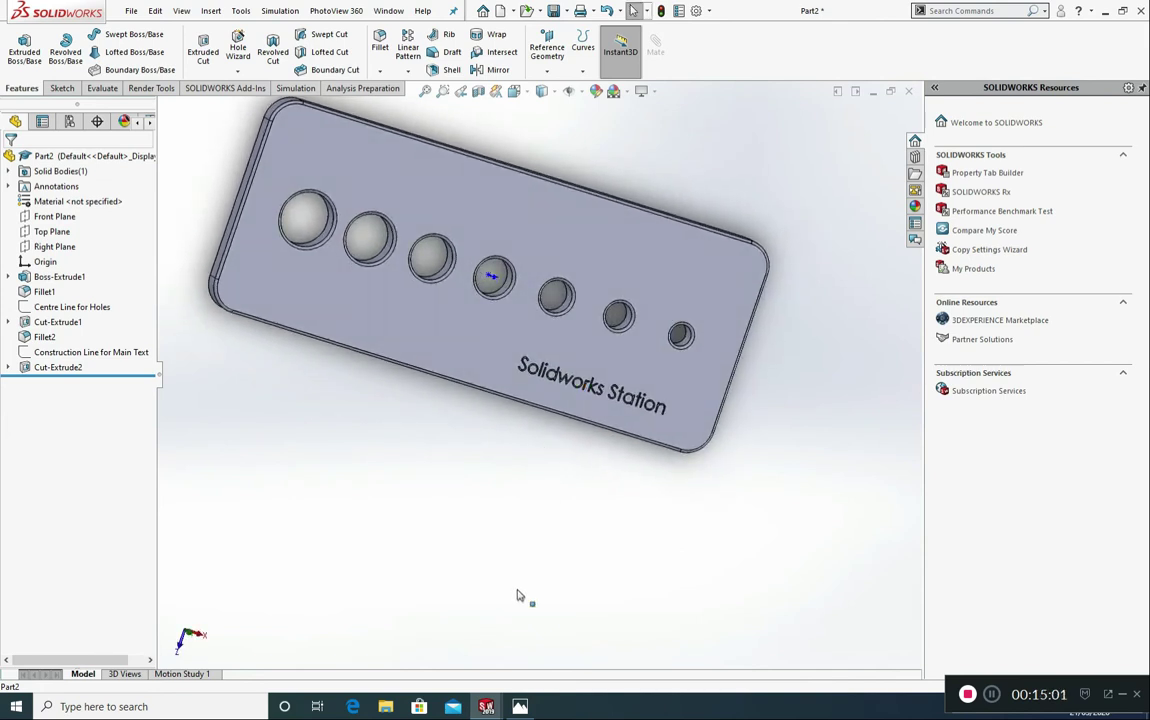
key("alt+Tab")
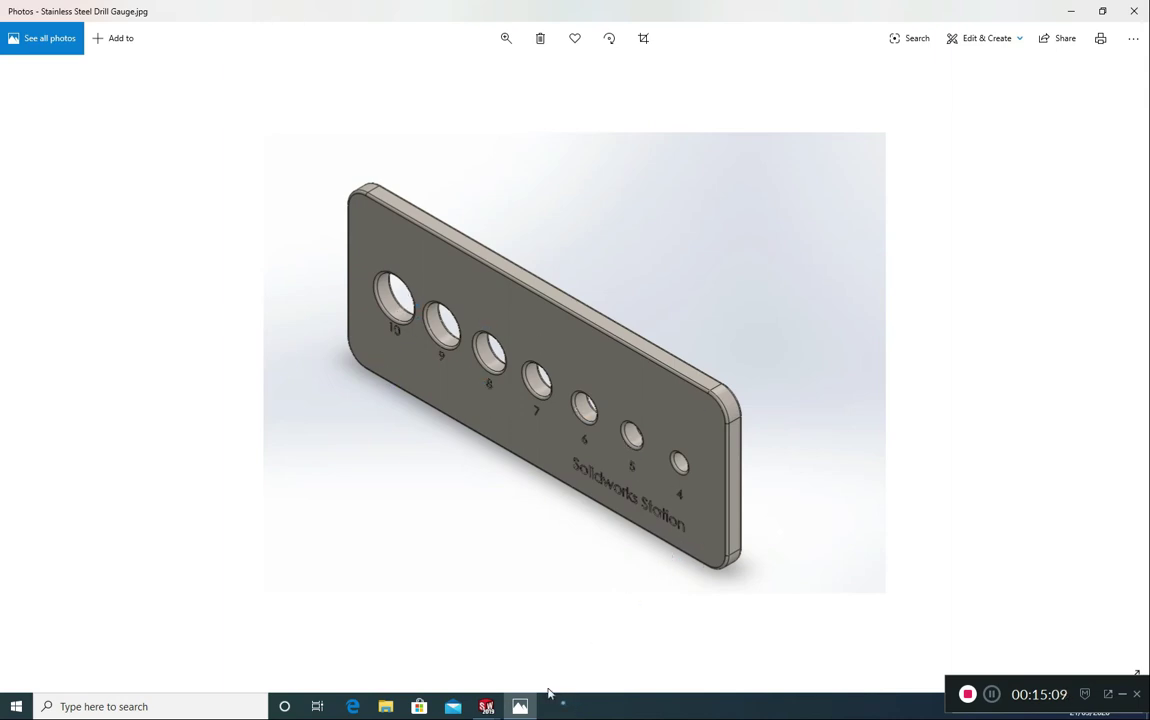
key("alt+Tab")
- Start a new sketch on the plate's engraved face, with the view normal to it
mouse_move(552, 445)
middle_mouse_down()
mouse_move(580, 424)
mouse_move(552, 450)
mouse_move(539, 436)
middle_mouse_up()
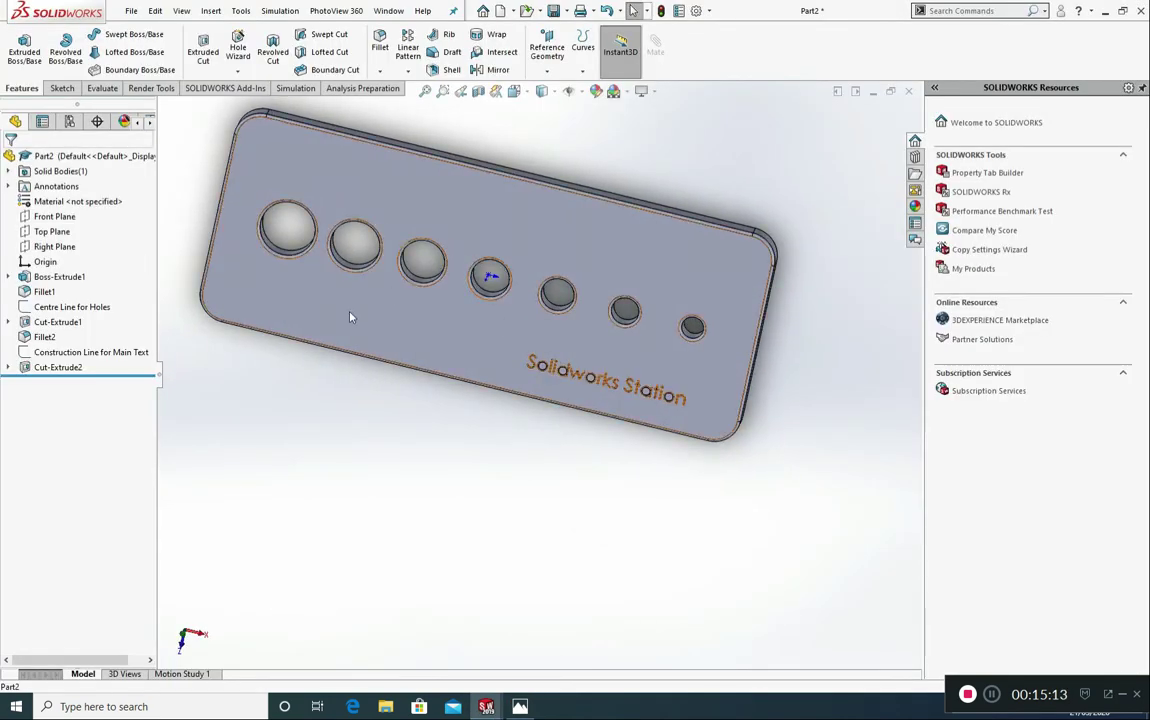
left_click(406, 323)
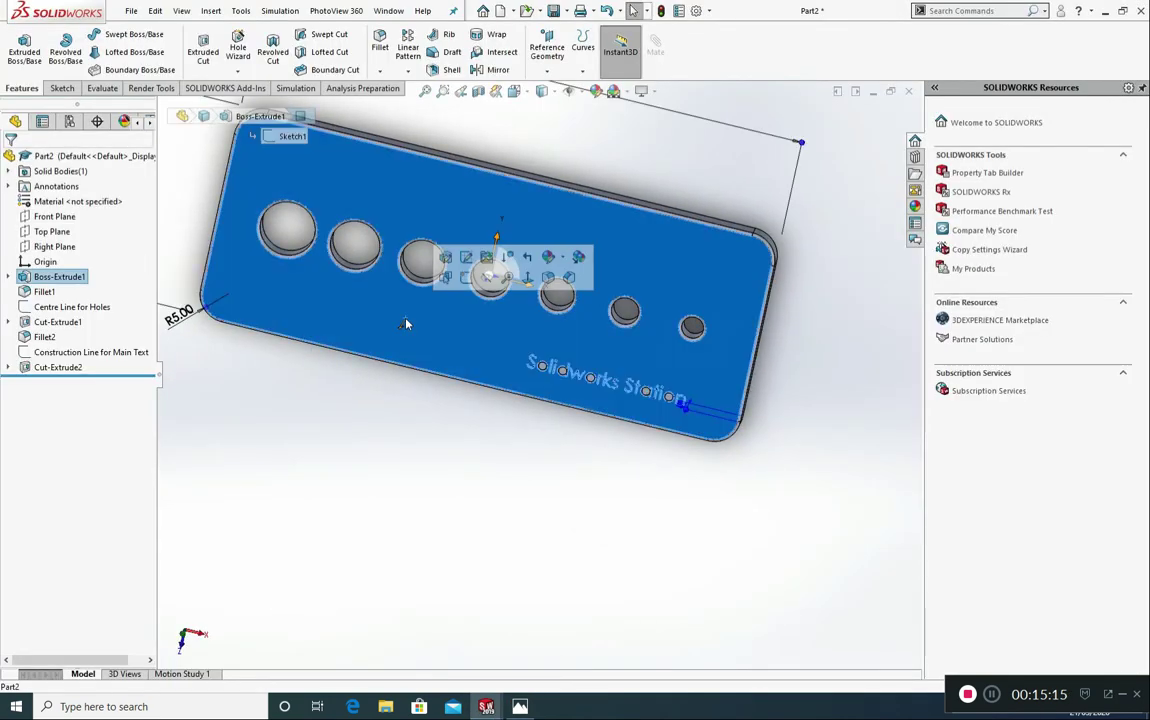
left_click(527, 279)
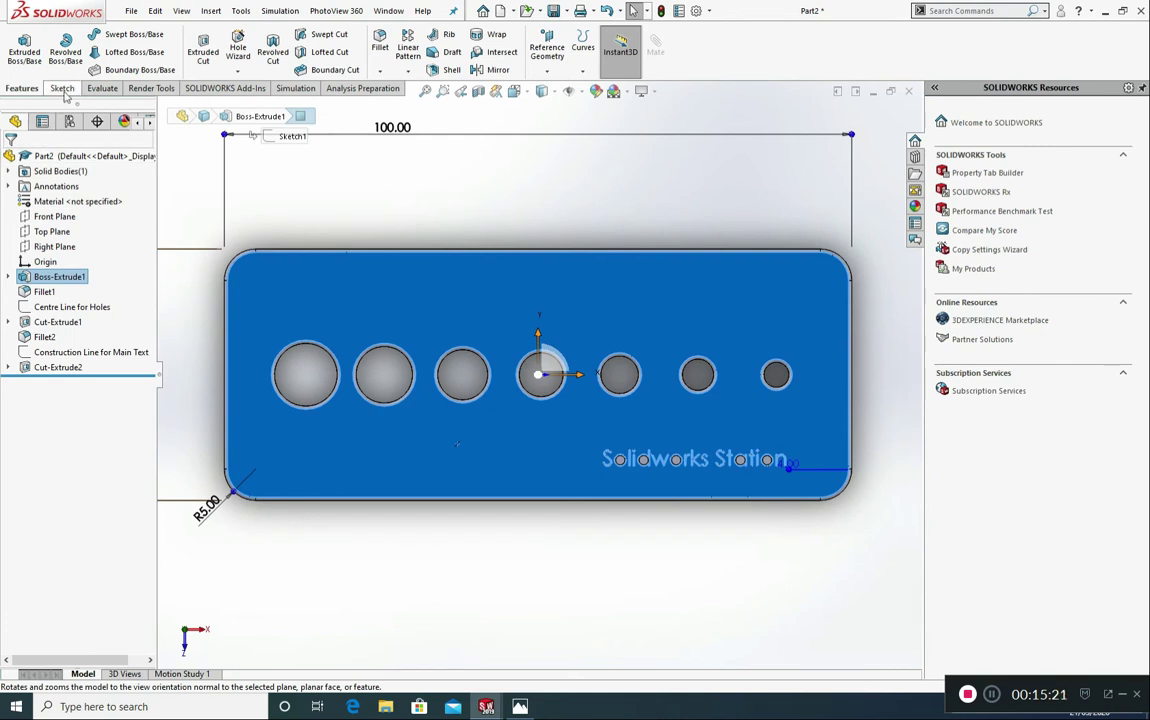
left_click(62, 88)
left_click(18, 50)
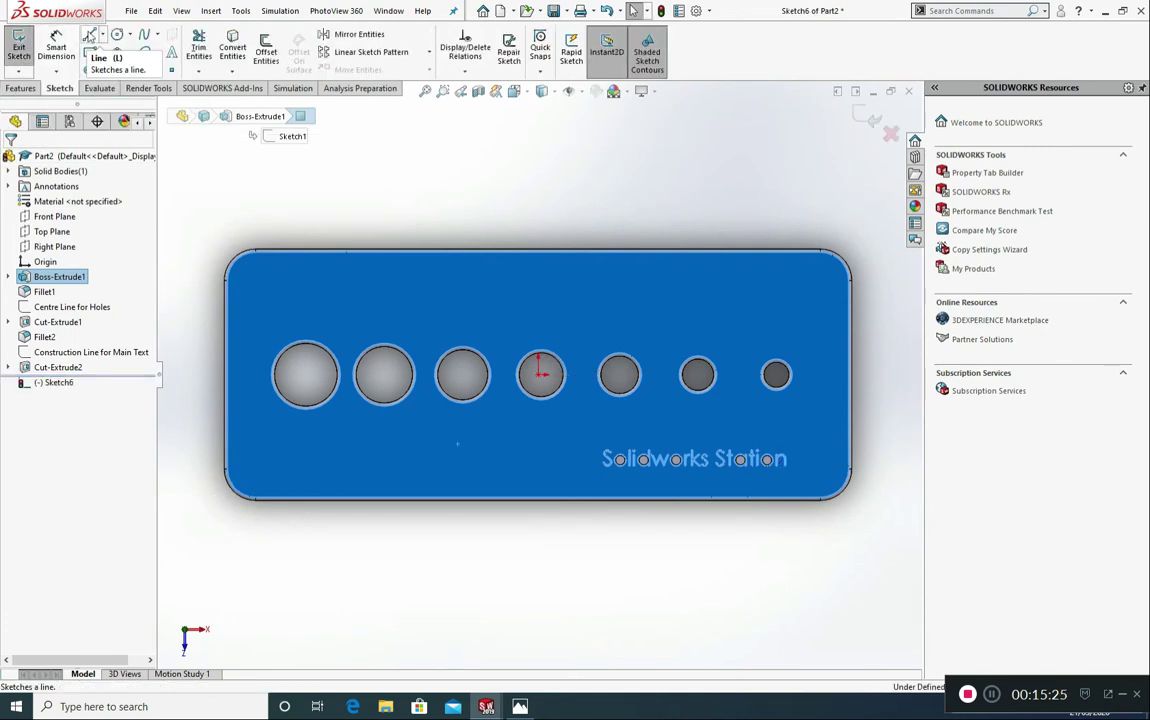
- Sketch two vertical lines about 14 mm long, running down from the left and right edge points of the 10 mm hole
left_click(88, 36)
scroll(303, 380, "down", 3)
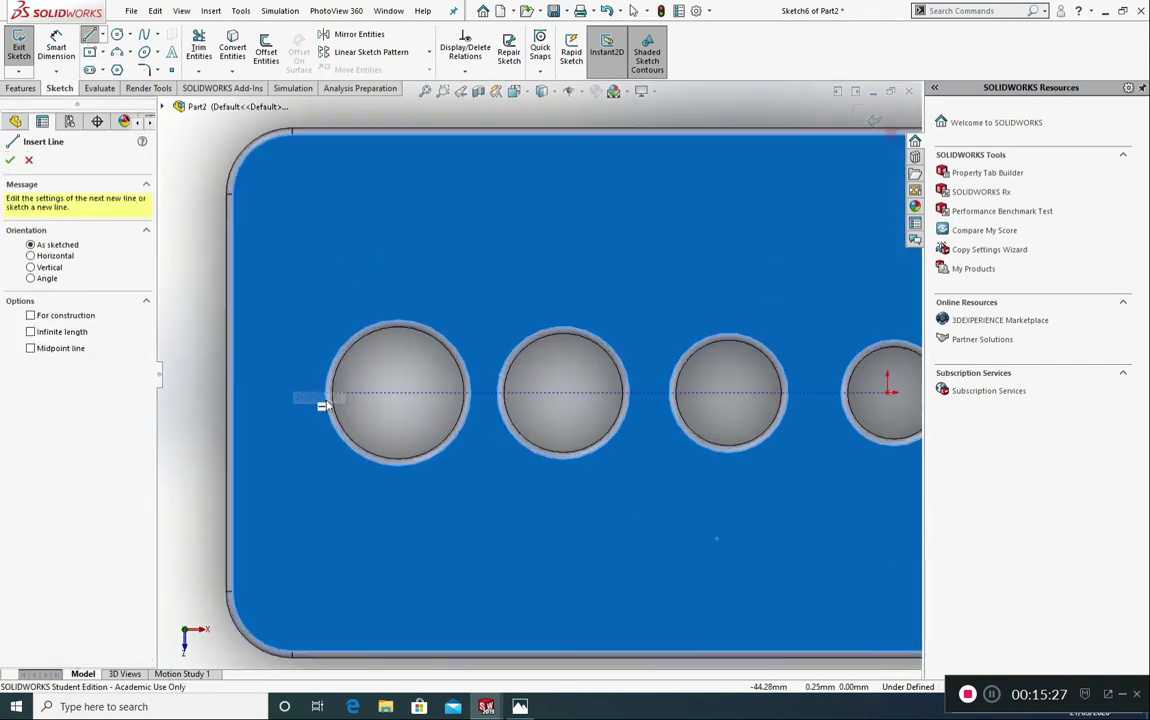
left_click(333, 397)
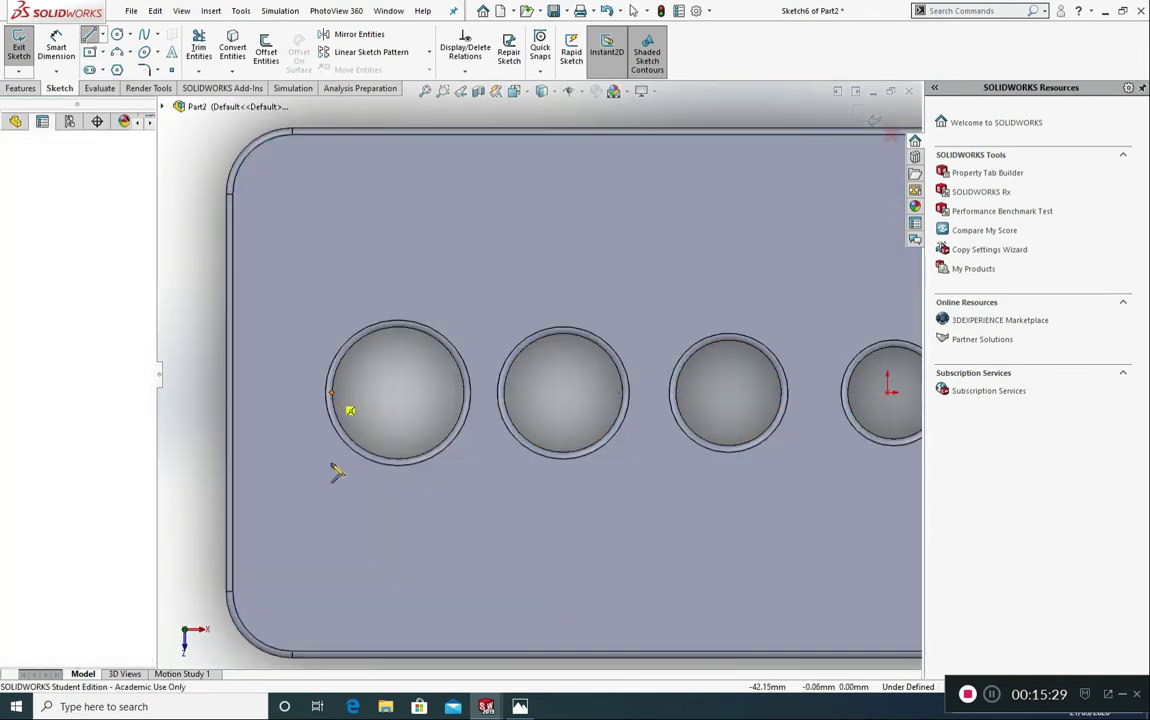
left_click(334, 577)
key("Escape")
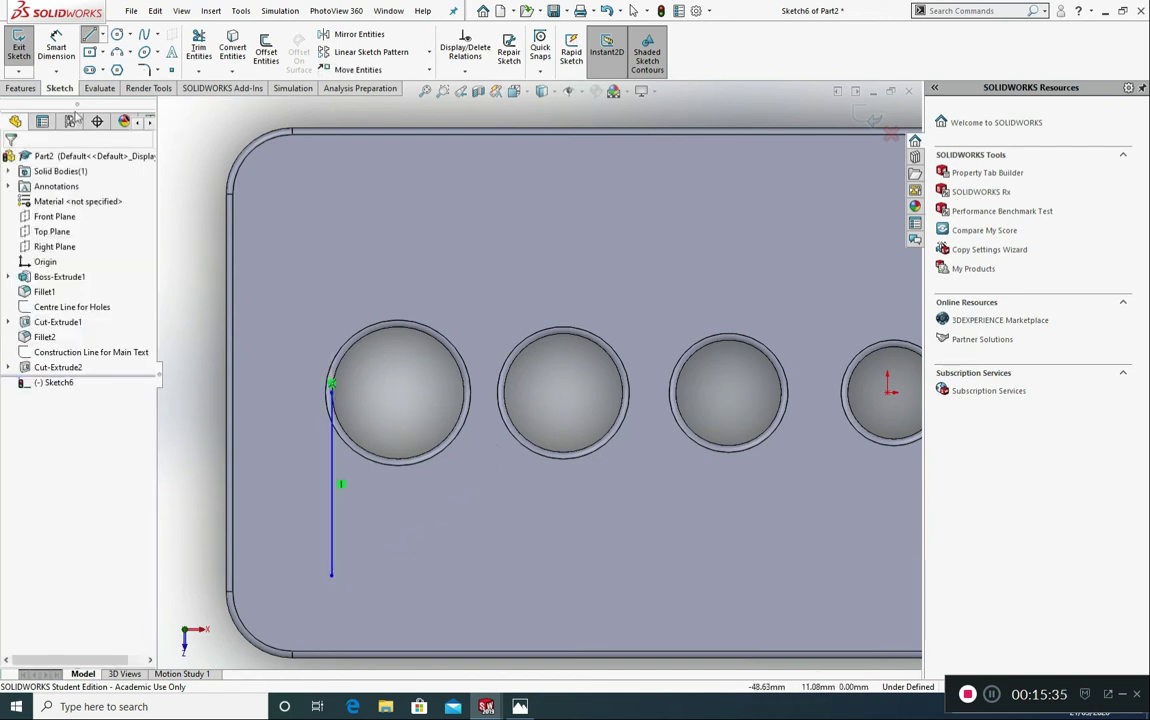
left_click(90, 33)
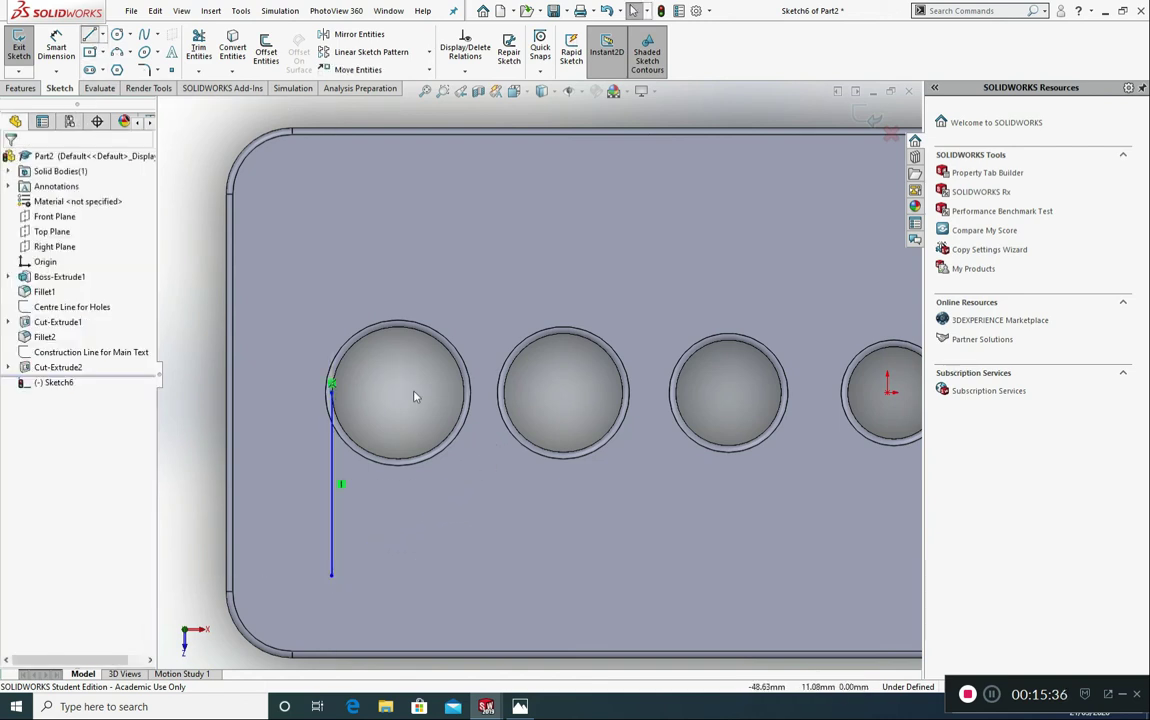
left_click(465, 392)
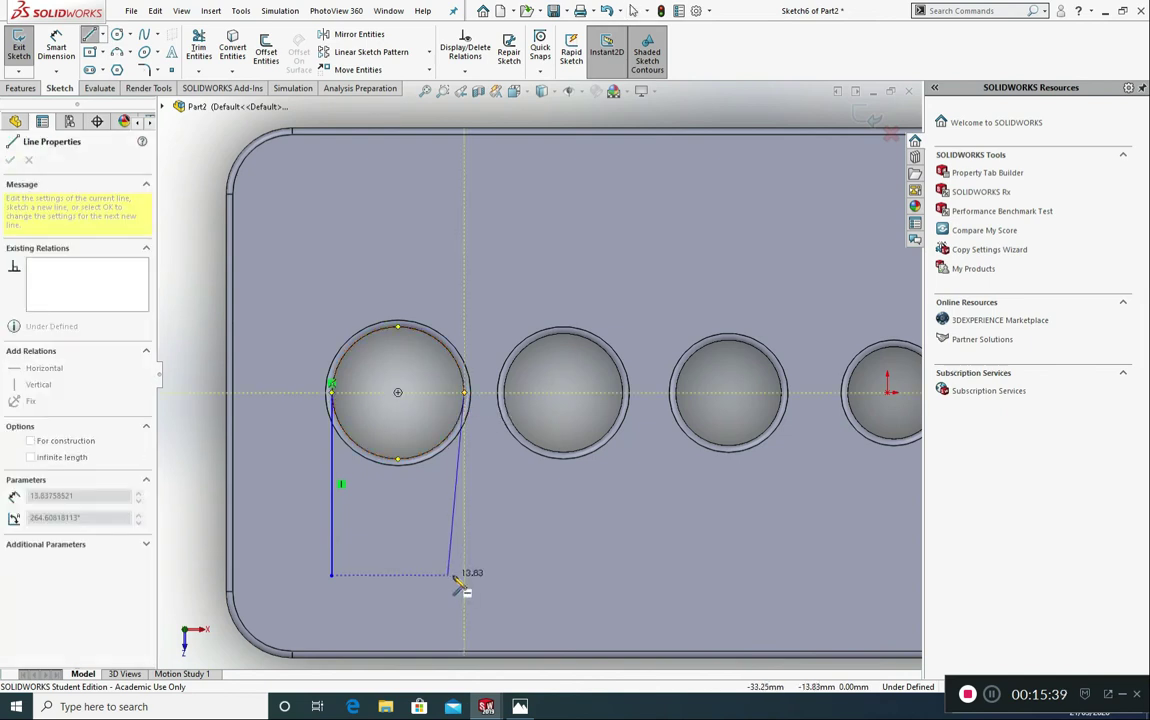
left_click(465, 577)
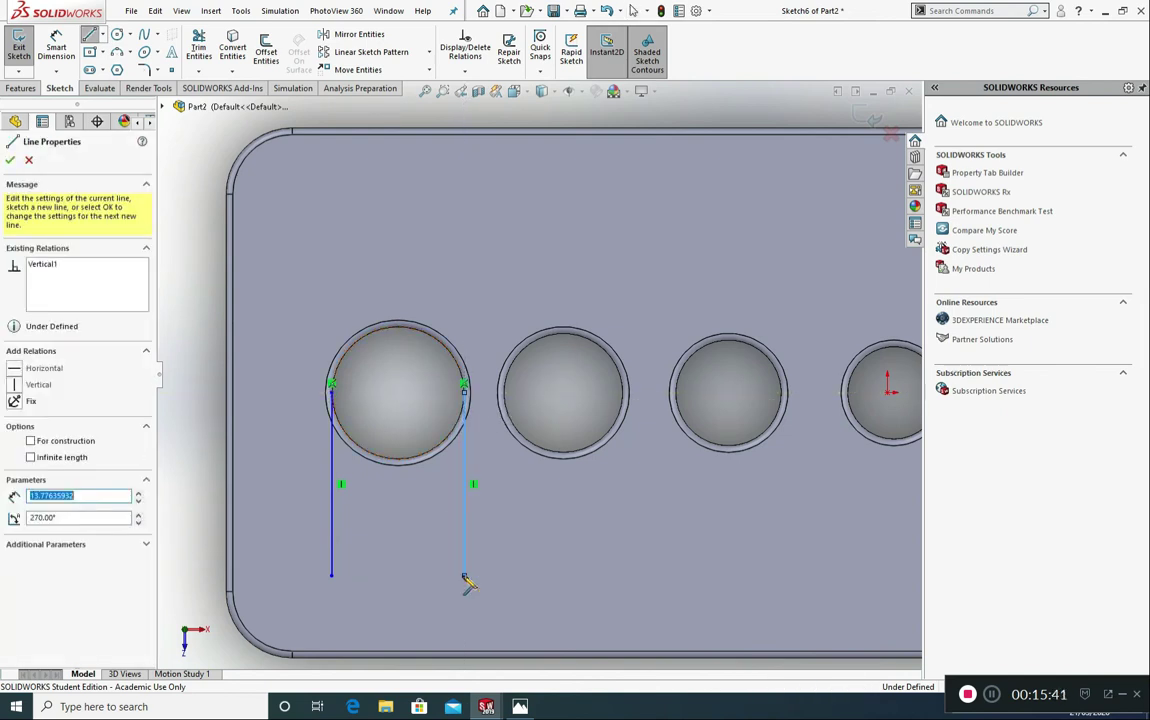
key("Escape")
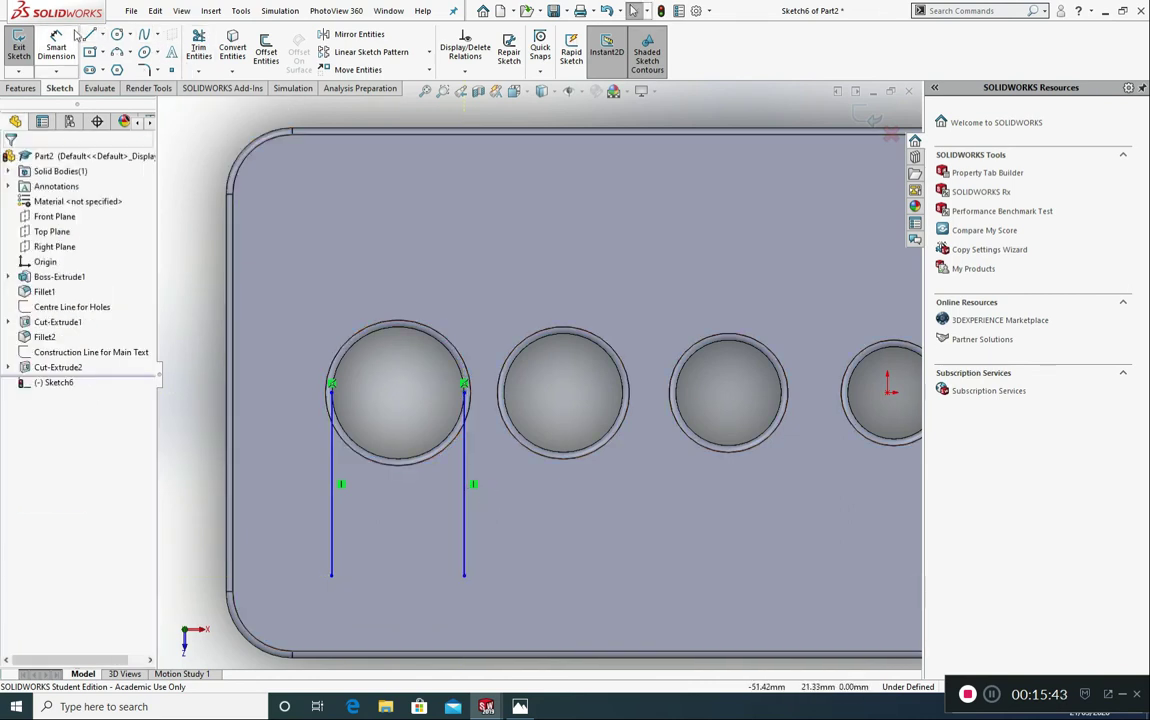
- Sketch a vertical line about 14 mm long, running down from the left edge point of the 9 mm hole
left_click(87, 34)
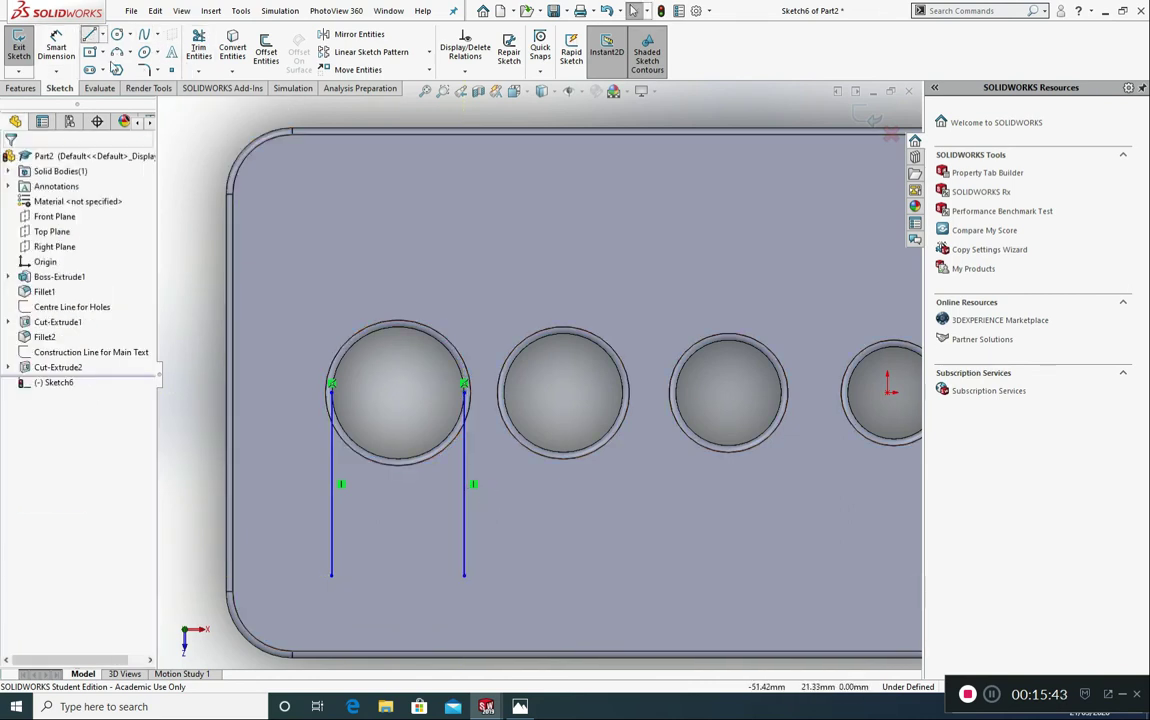
left_click(504, 393)
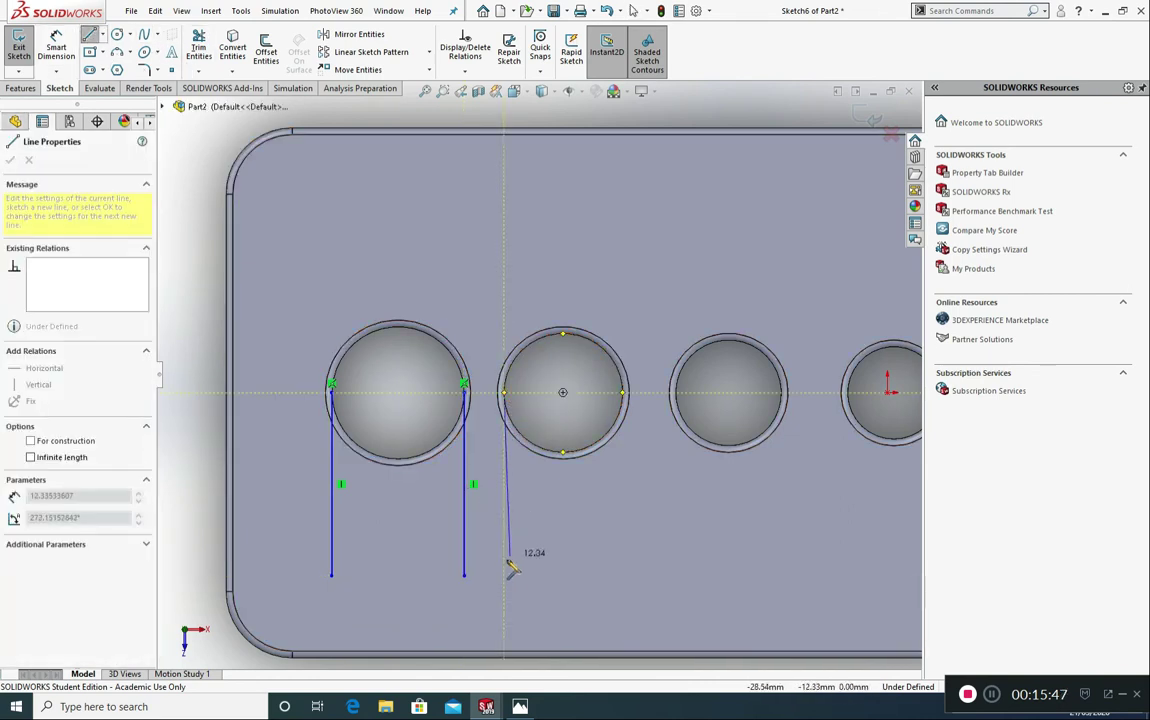
left_click(504, 578)
key("Escape")
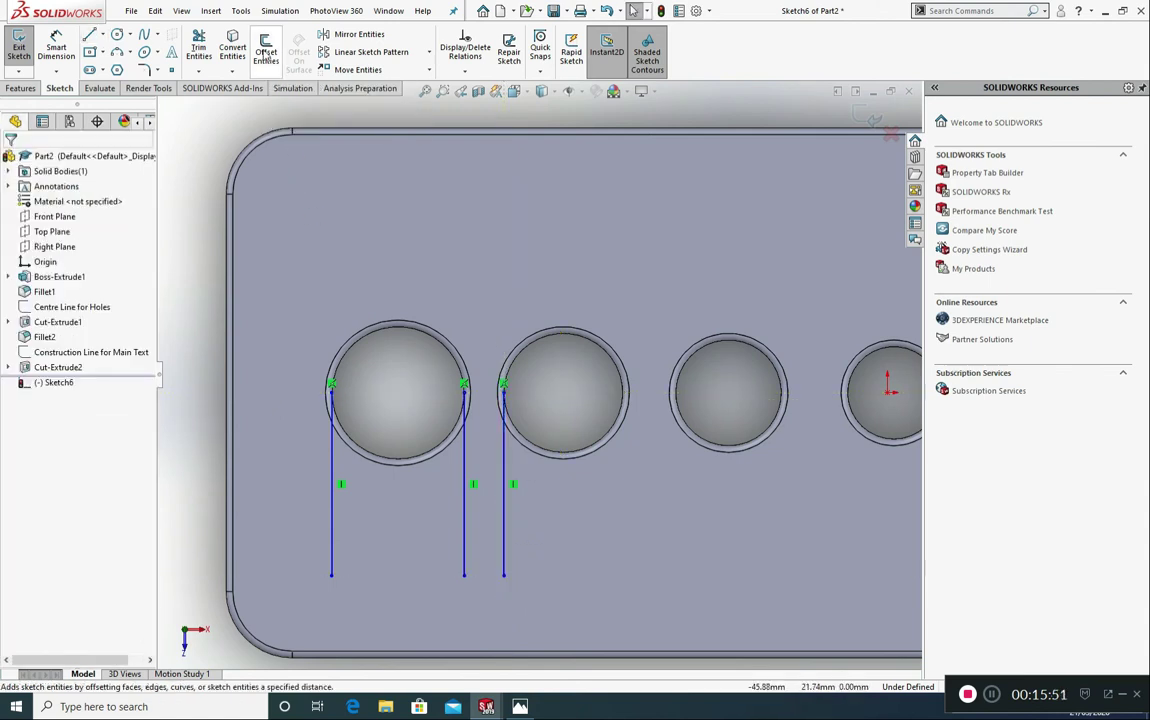
- Offset the vertical line at the 9 mm hole's left edge by 9 mm to the hole's right side, with the direction reversed
left_click(266, 50)
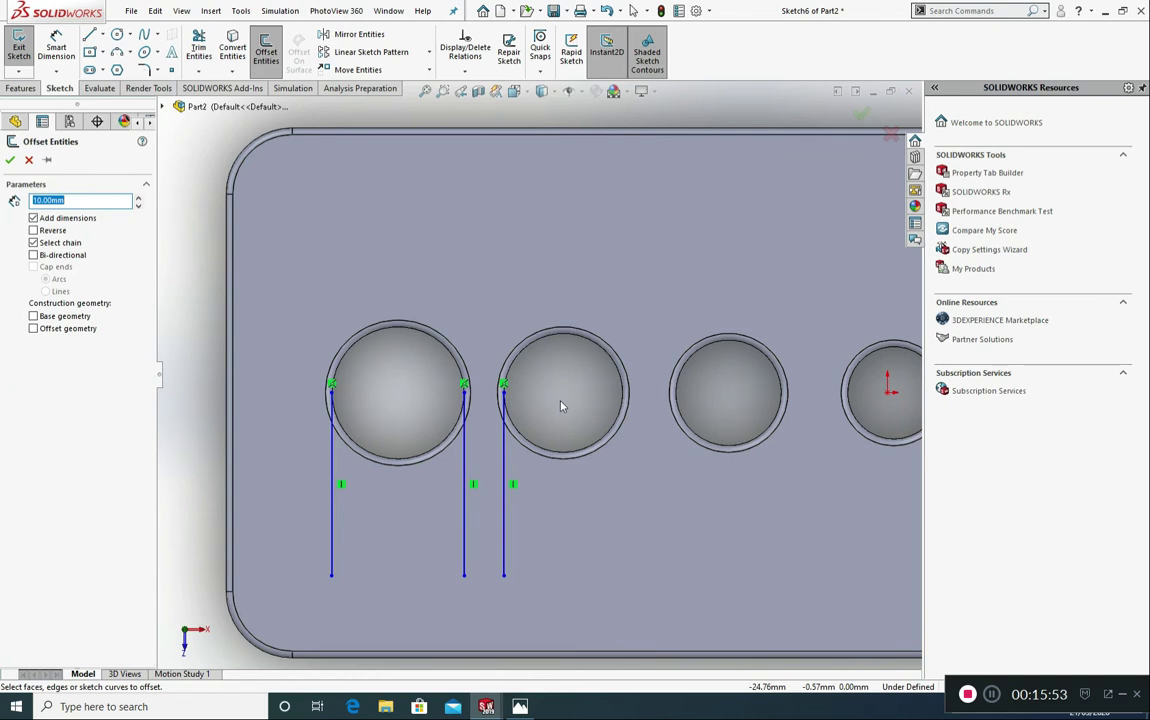
type("9")
left_click(53, 231)
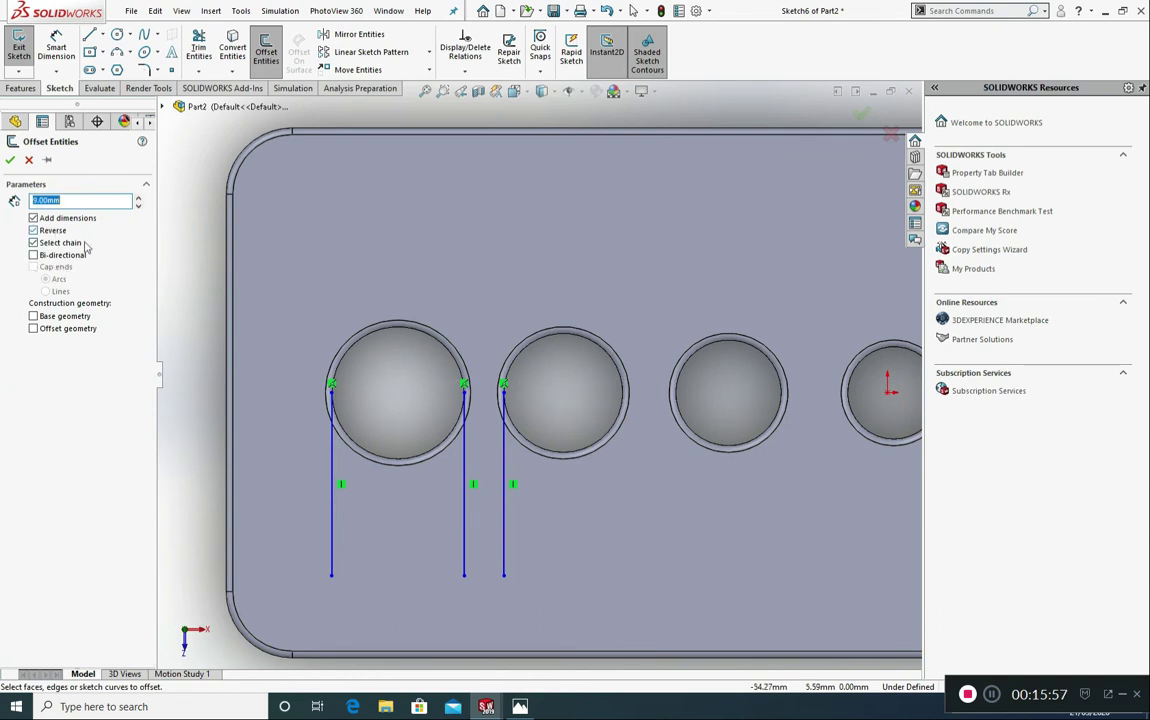
left_click(504, 480)
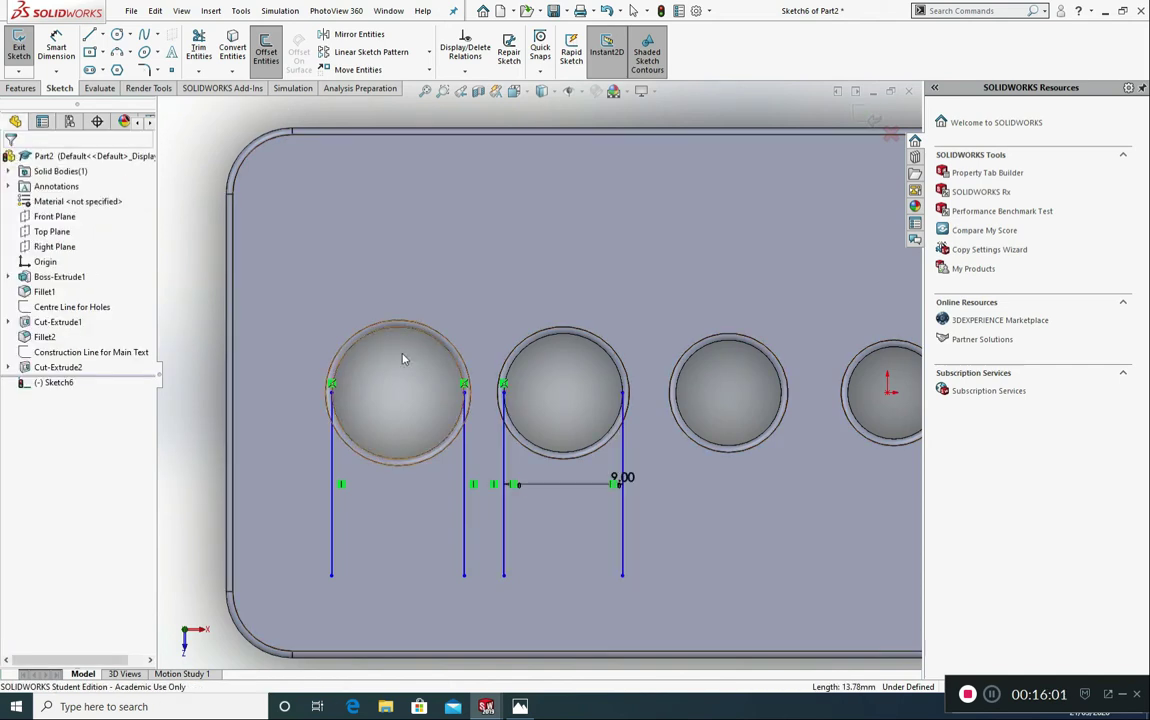
- Sketch a vertical line about 15 mm long, running down from the left edge point of the 8 mm hole
scroll(540, 390, "down", 2)
scroll(787, 536, "up", 2)
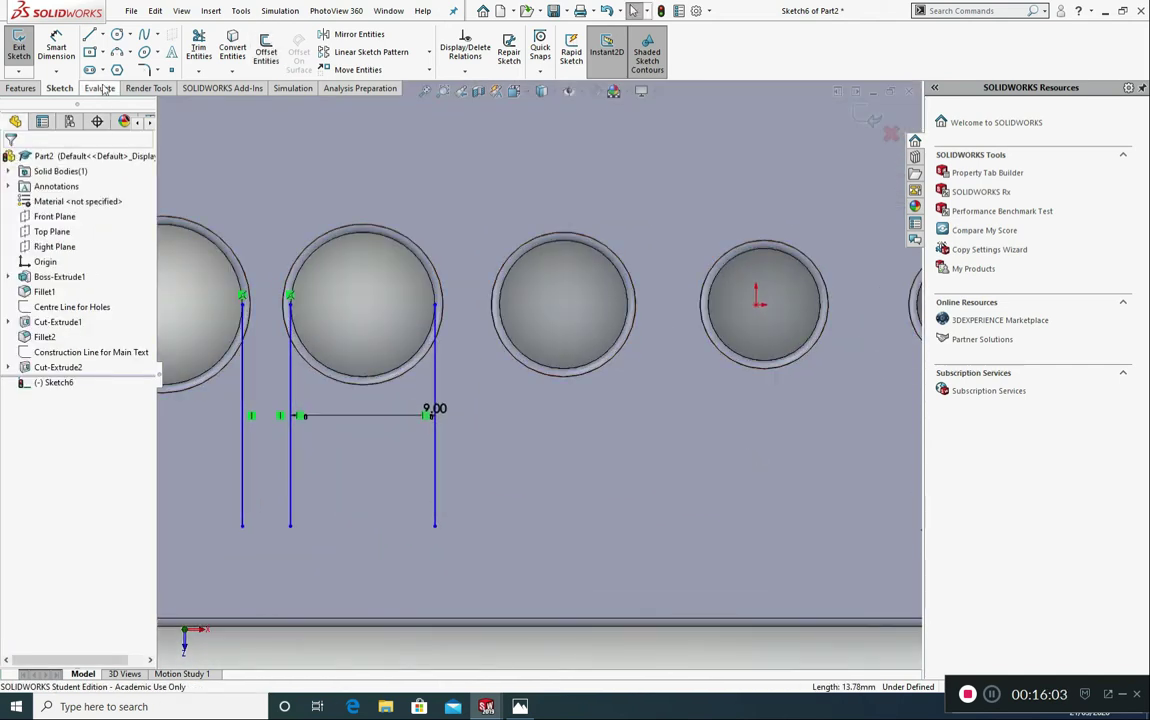
left_click(91, 36)
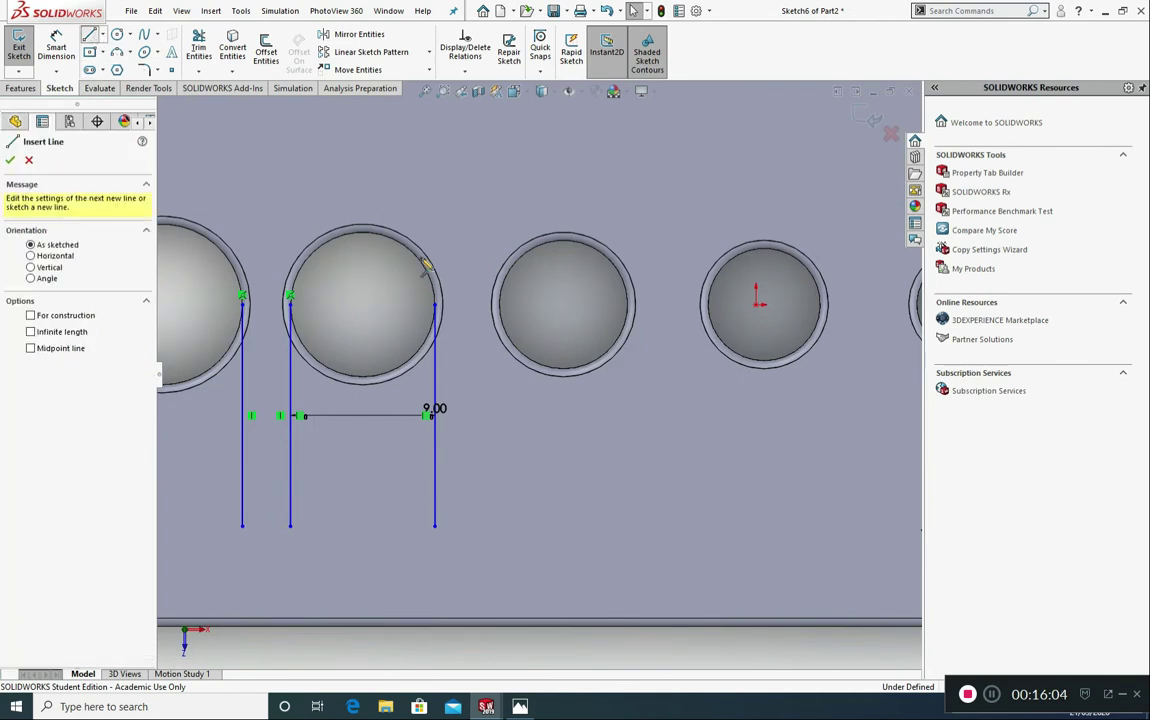
left_click(506, 315)
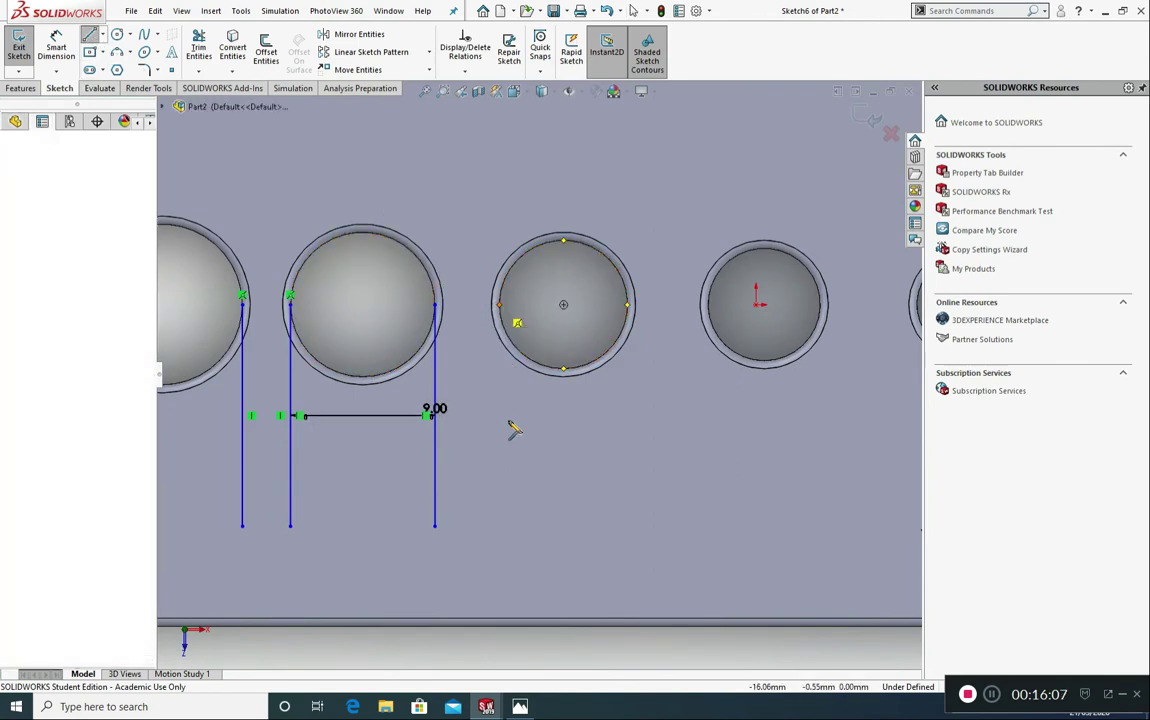
left_click(498, 540)
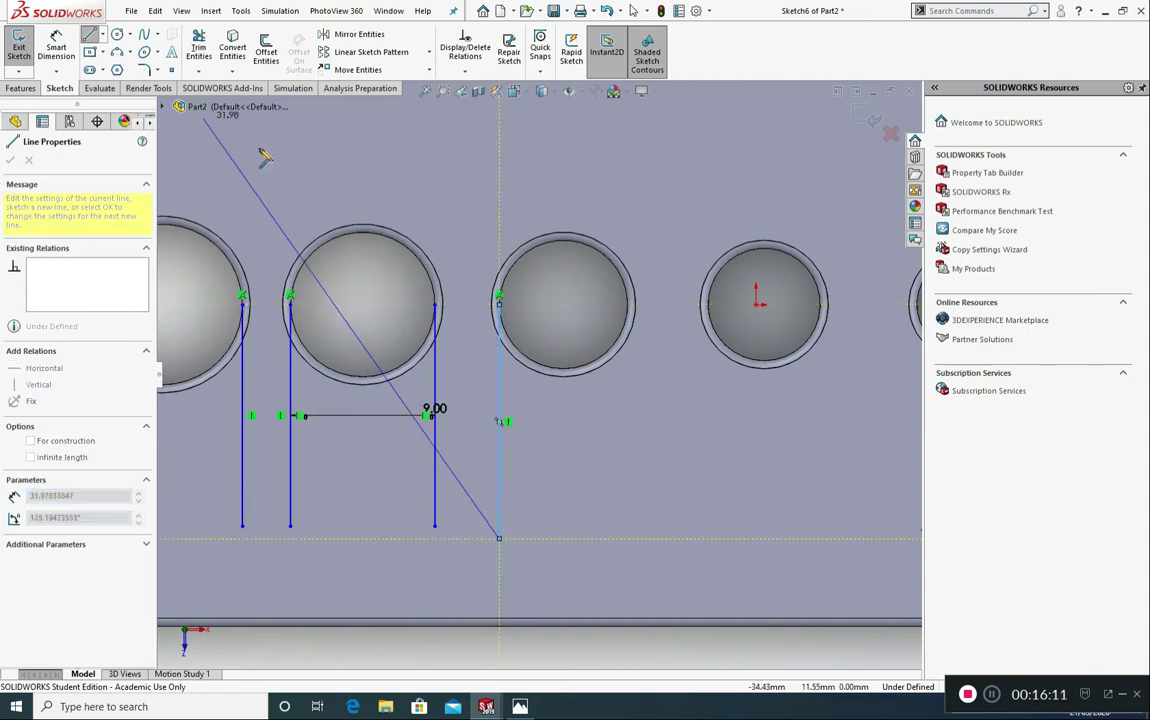
key("Escape")
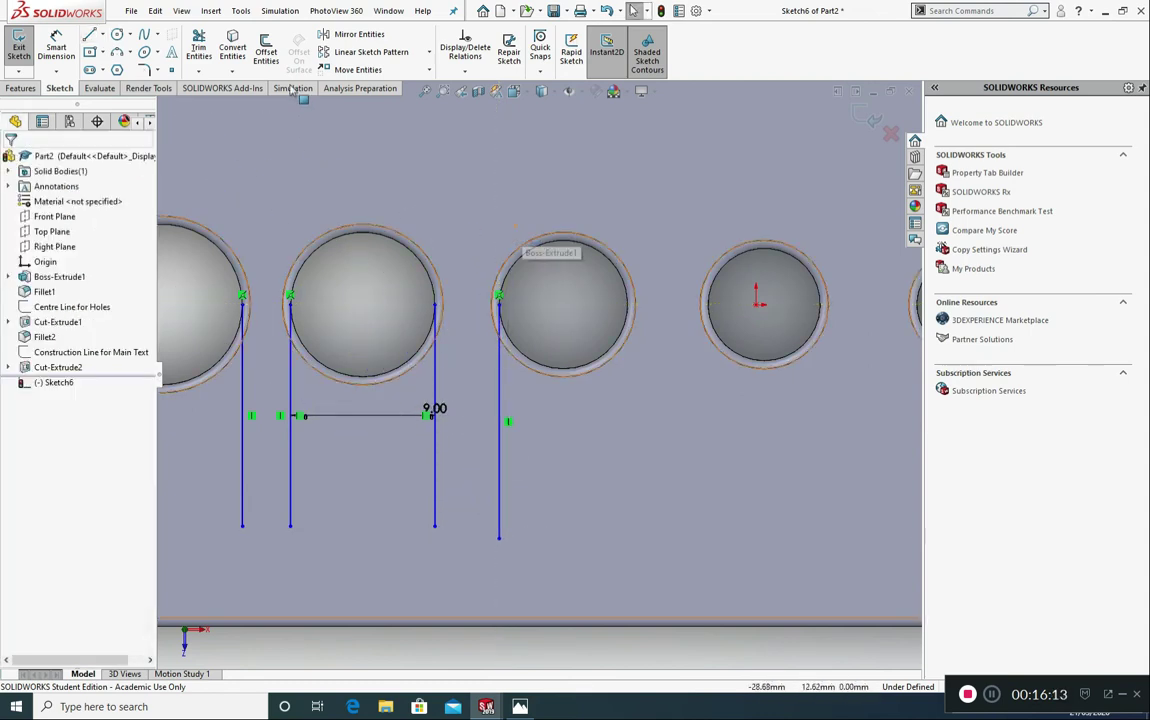
- Offset the vertical line at the 8 mm hole by 8 mm to the hole's right side, with the direction reversed
left_click(266, 50)
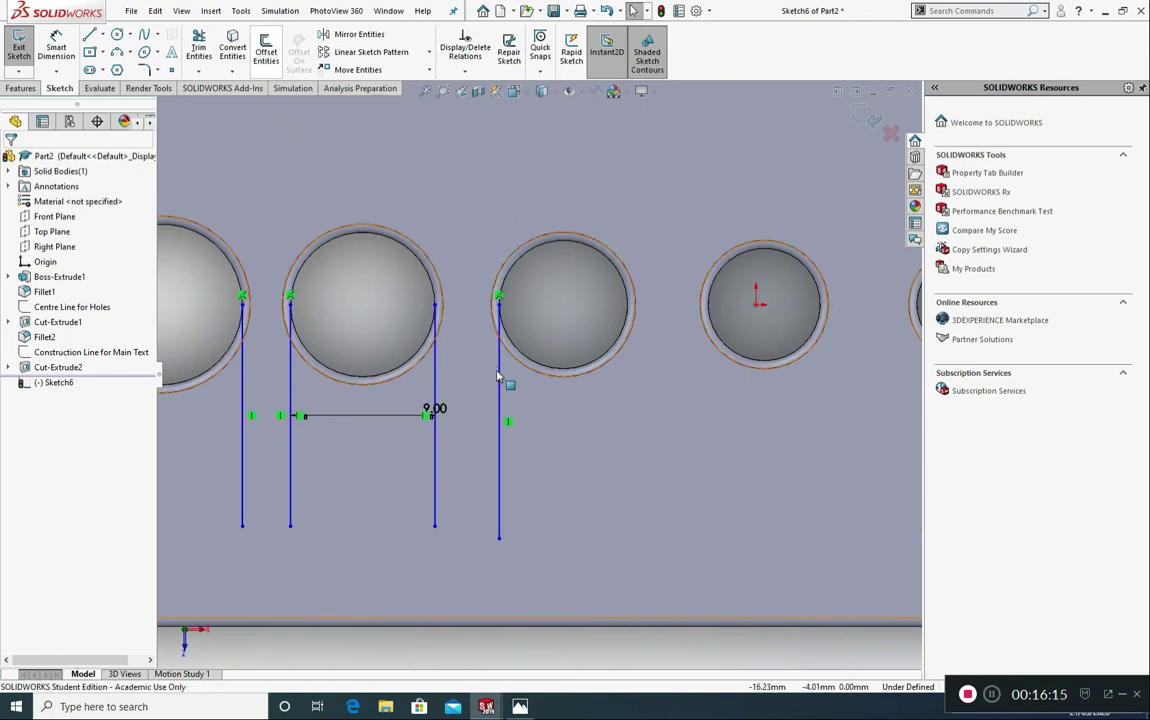
left_click(266, 50)
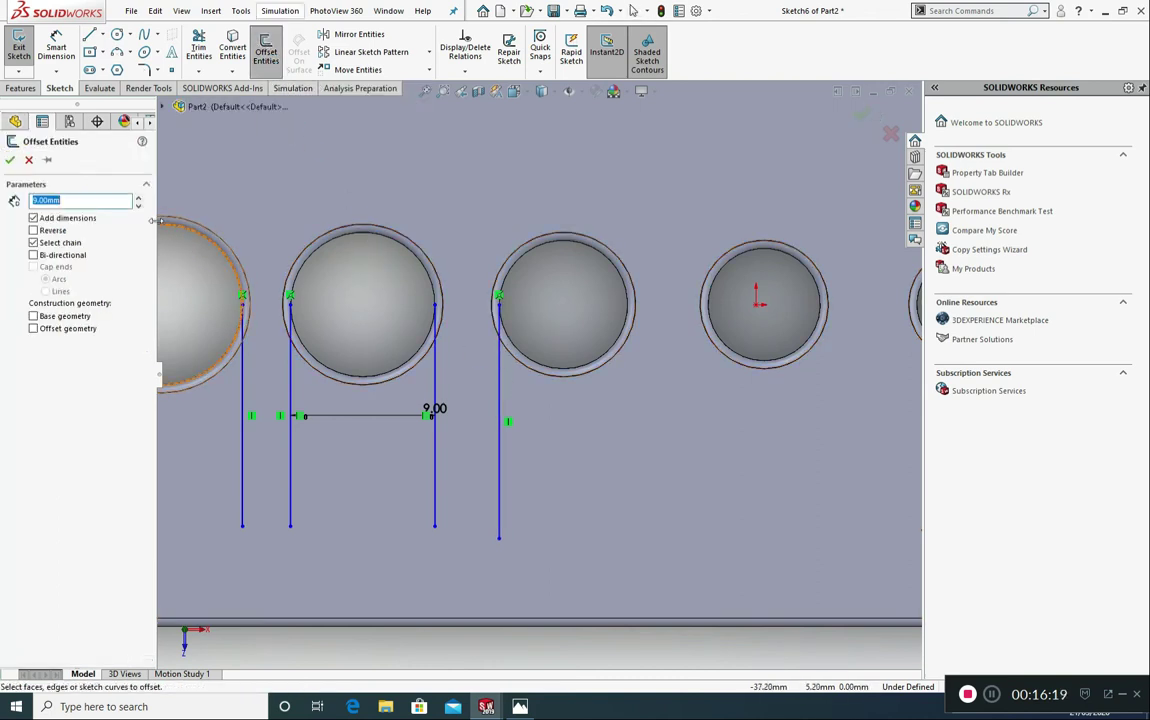
type("8")
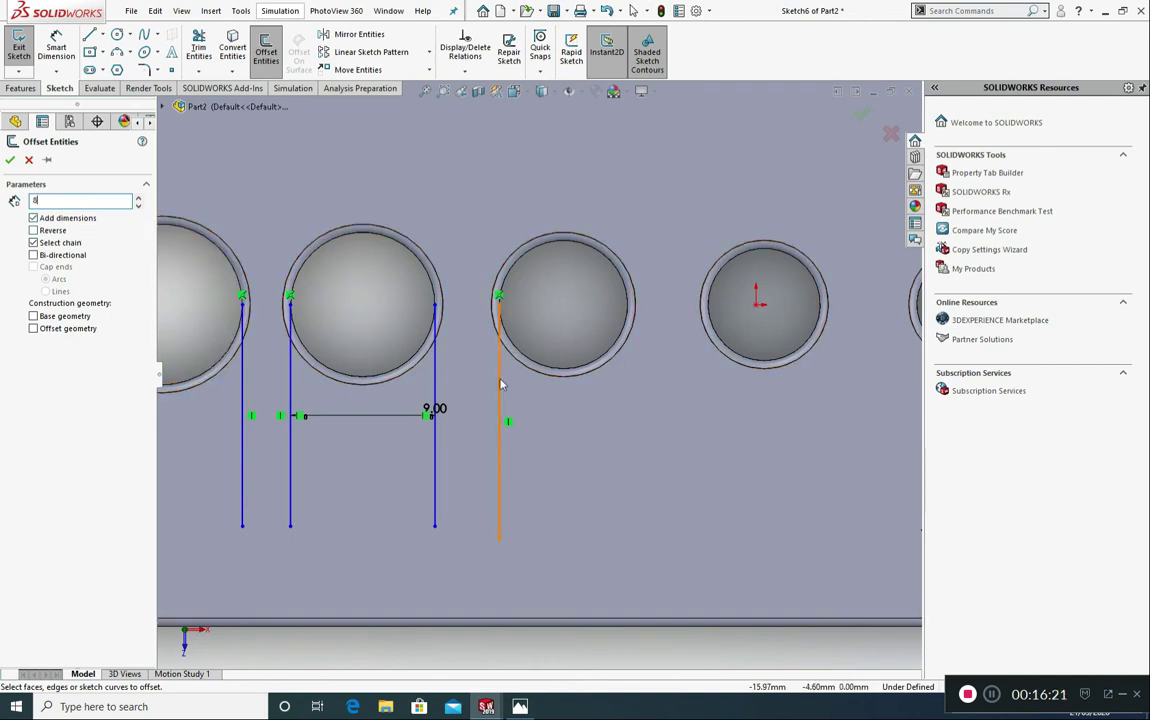
left_click(500, 384)
left_click(55, 231)
left_click(11, 158)
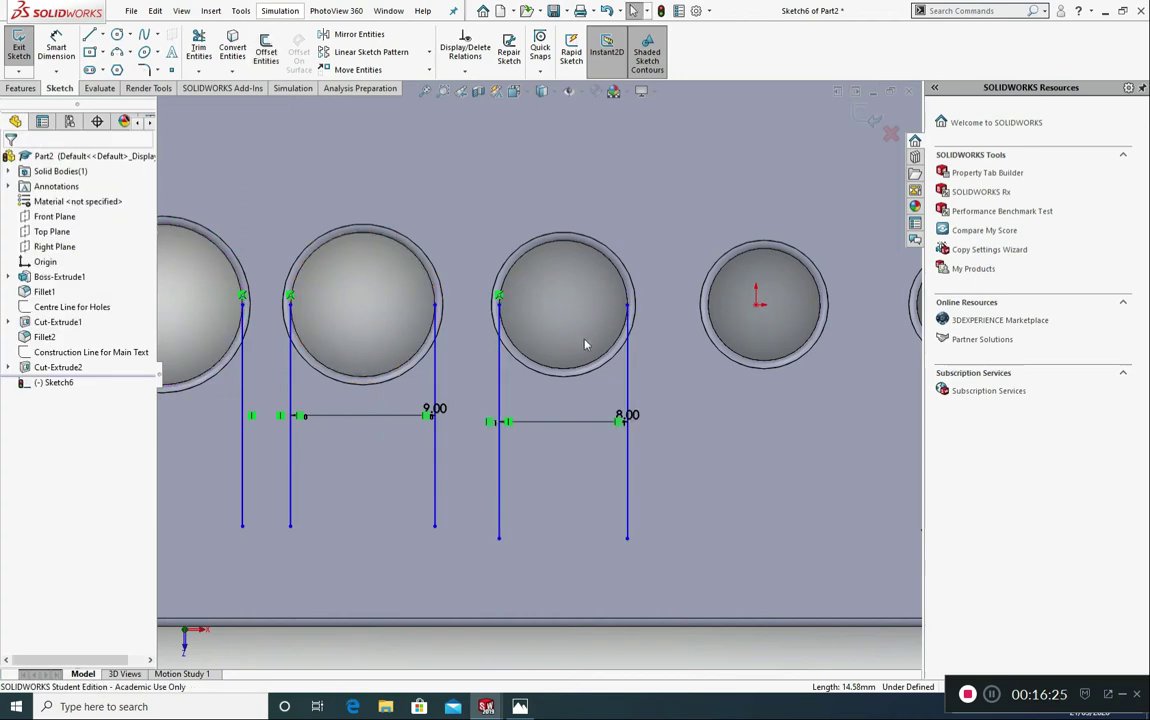
- Sketch a vertical line about 15 mm long, running down from the left edge point of the 7 mm hole
scroll(585, 341, "up", 4)
scroll(531, 260, "down", 6)
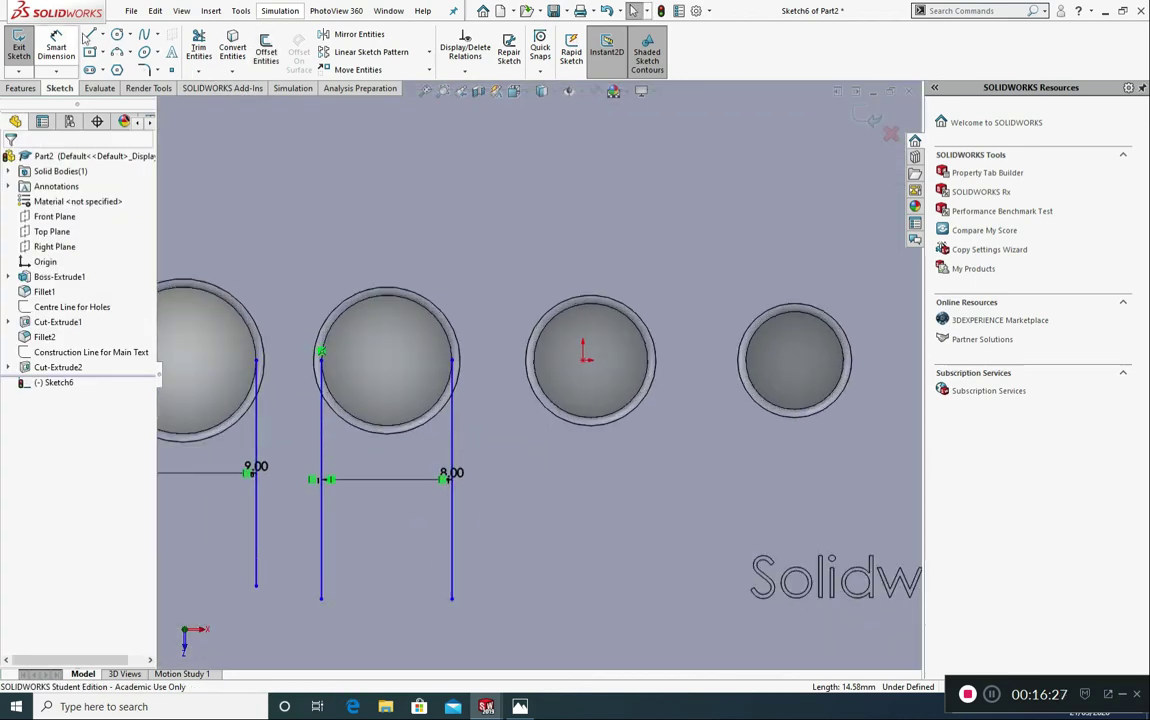
left_click(535, 362)
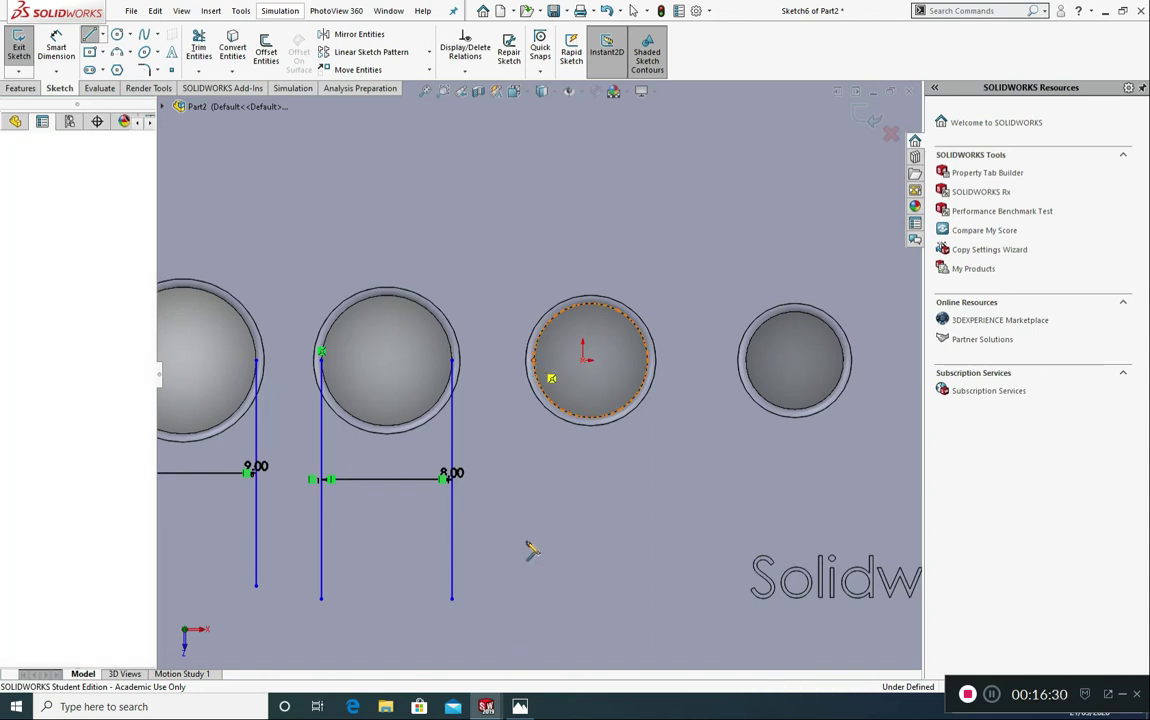
left_click(535, 598)
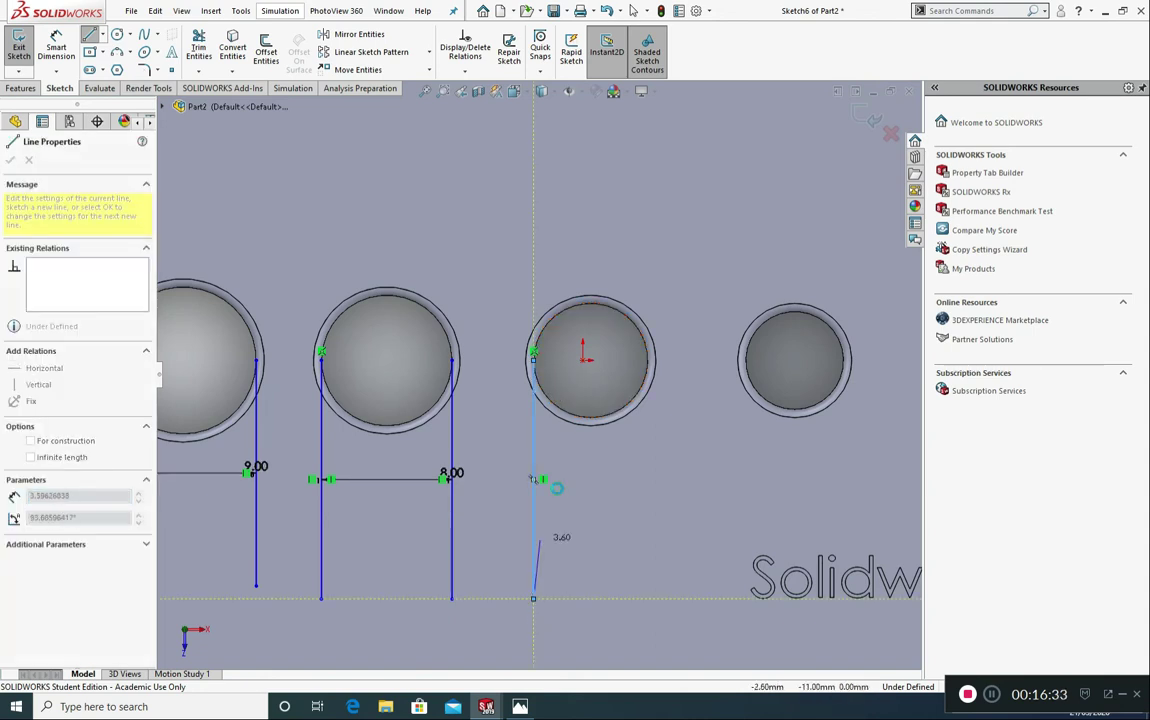
key("Escape")
- Offset the vertical line at the 7 mm hole by 7 mm to the hole's right side, with the direction reversed
left_click(265, 50)
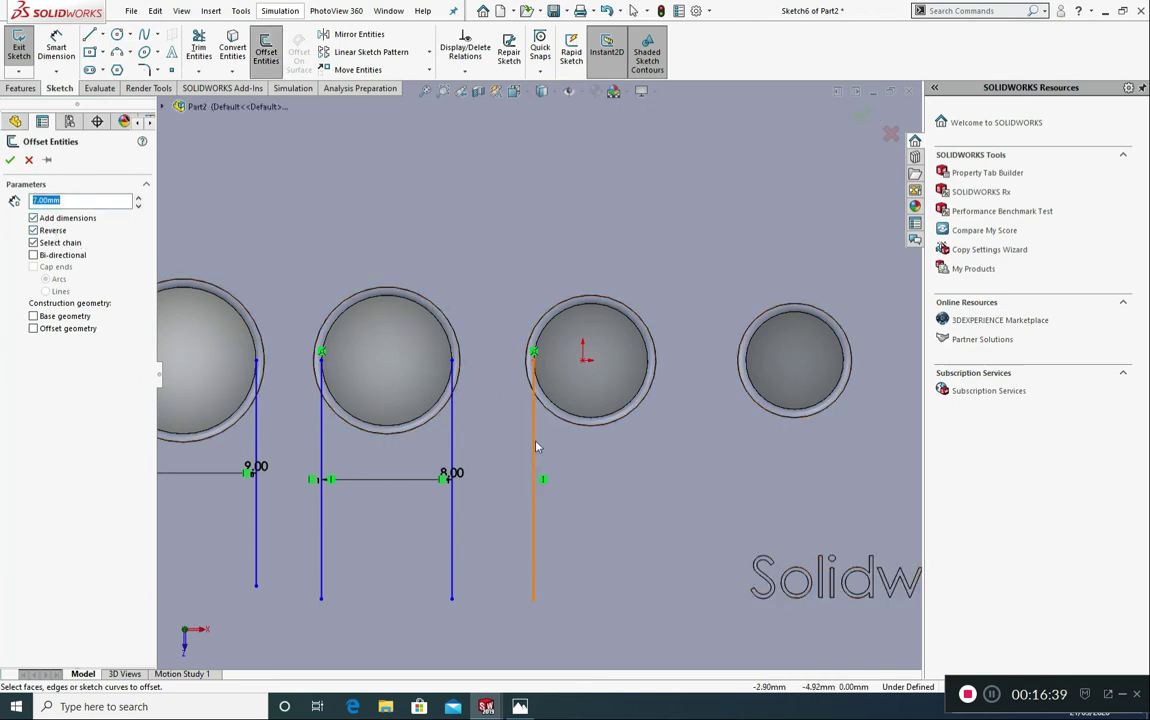
left_click(536, 445)
left_click(10, 160)
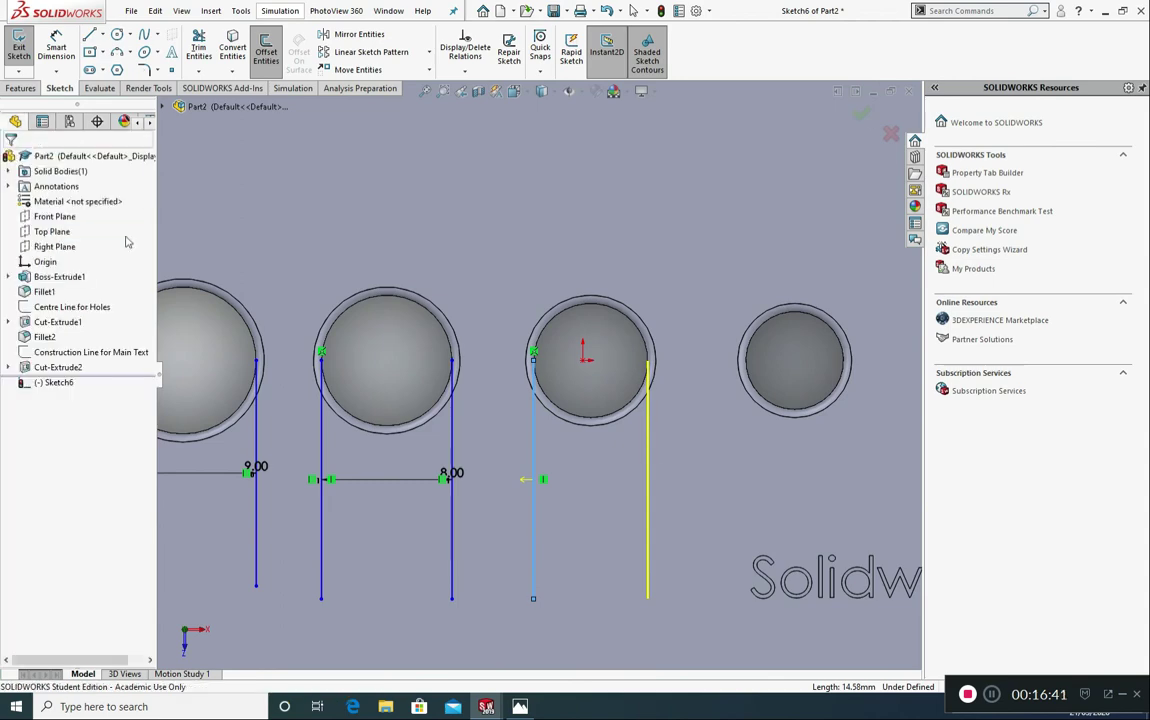
- Sketch a vertical line about 11 mm long, running down from the left edge point of the 6 mm hole
scroll(740, 400, "up", 3)
scroll(797, 430, "down", 2)
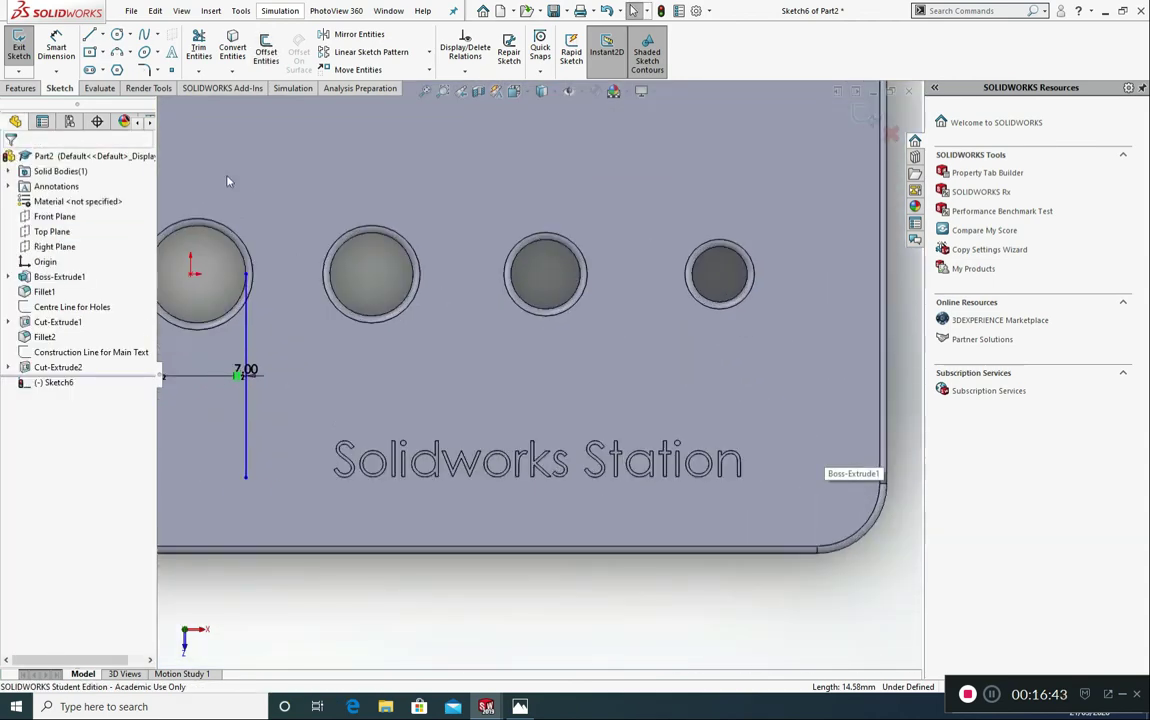
left_click(89, 33)
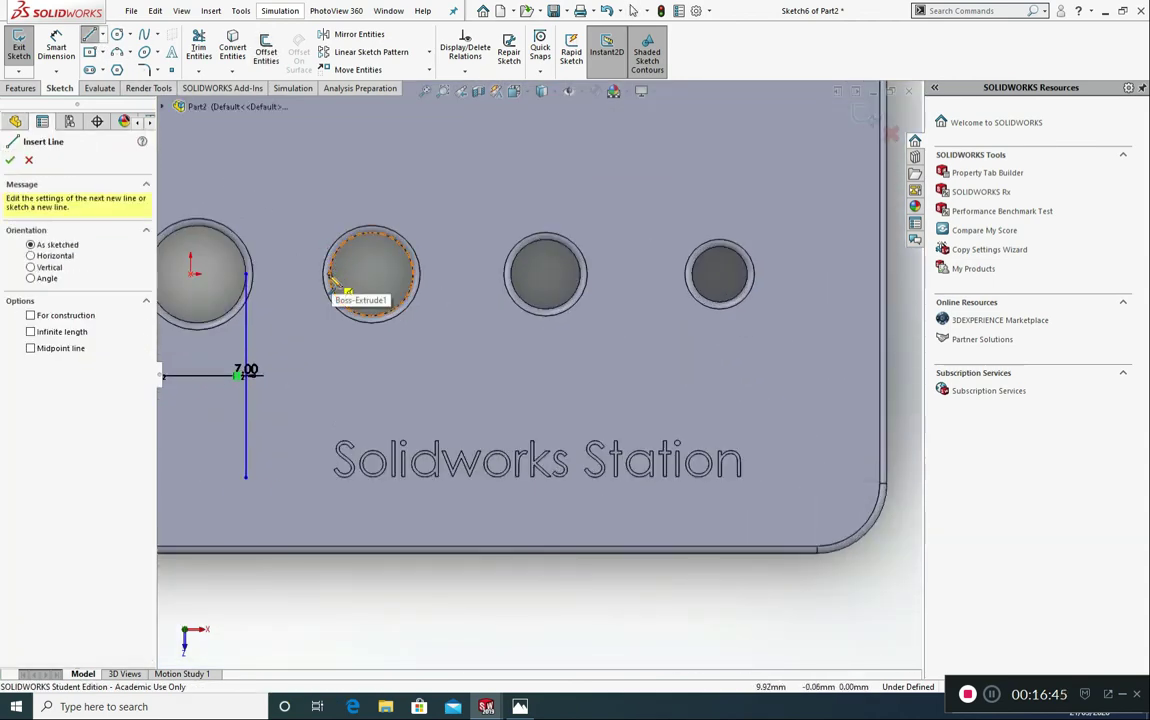
left_click_drag(331, 272, 341, 430)
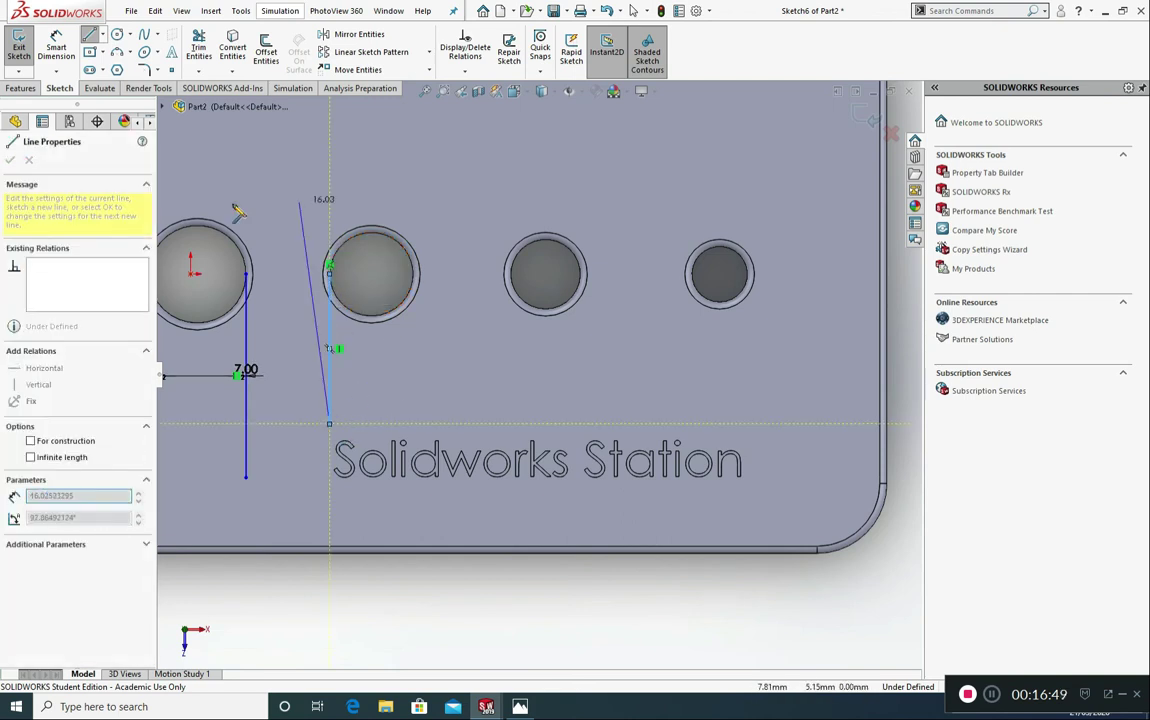
key("Escape")
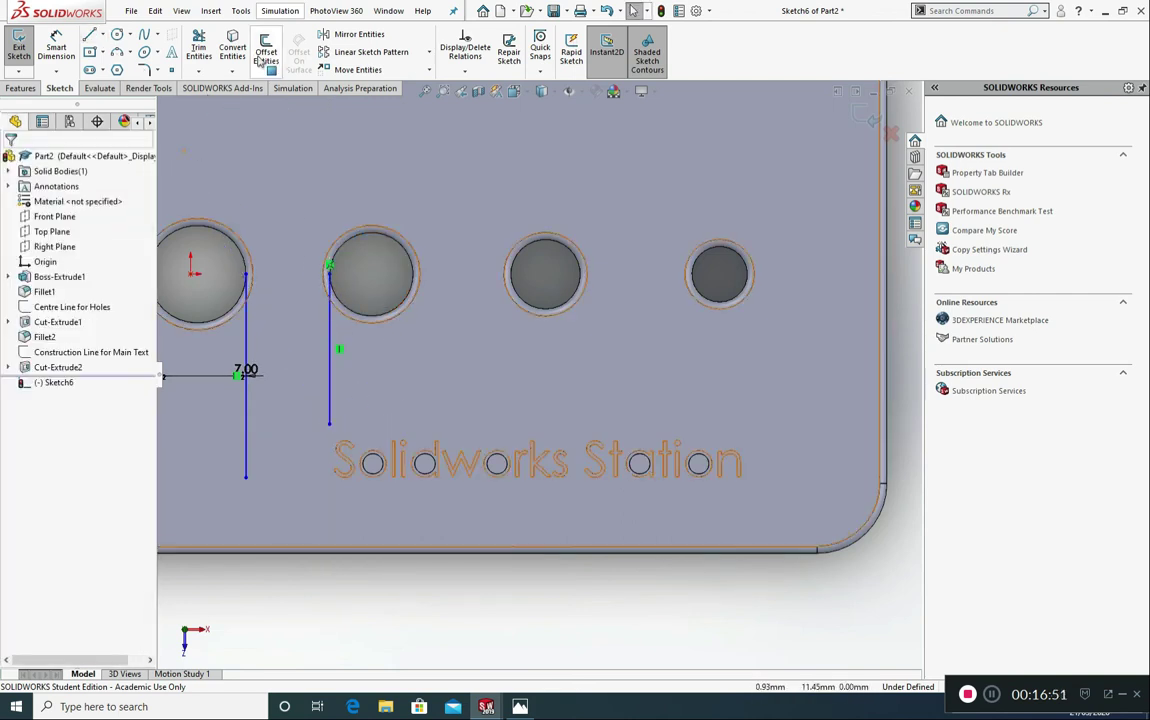
- Offset the vertical line at the 6 mm hole by 6 mm to the hole's right side, with the direction reversed
left_click(266, 50)
type("6")
left_click(326, 330)
left_click(40, 231)
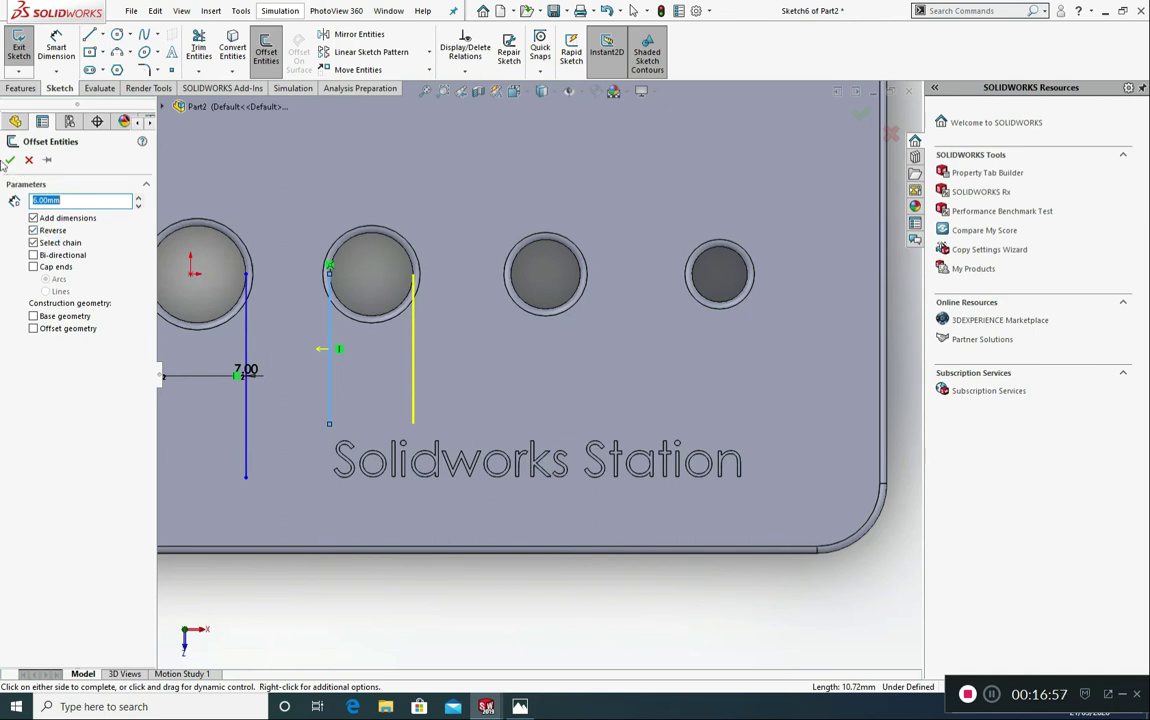
left_click(8, 161)
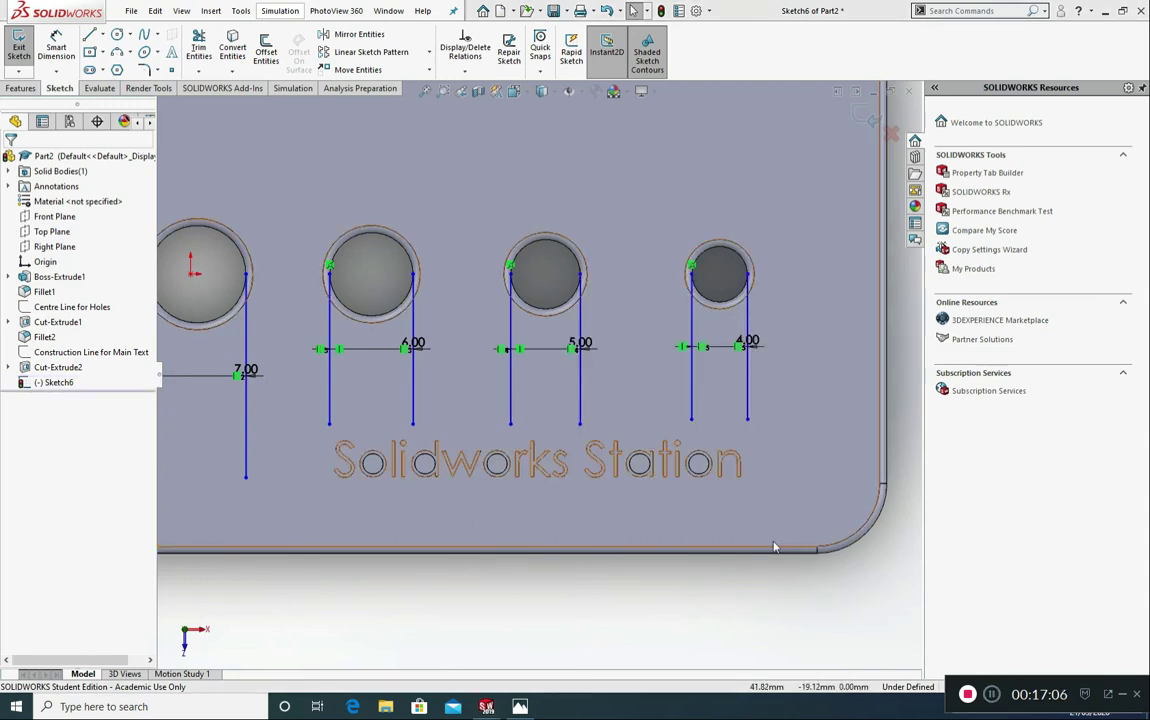
- Examine the pairs of vertical lines below the holes along the whole length of the plate
scroll(520, 393, "up", 4)
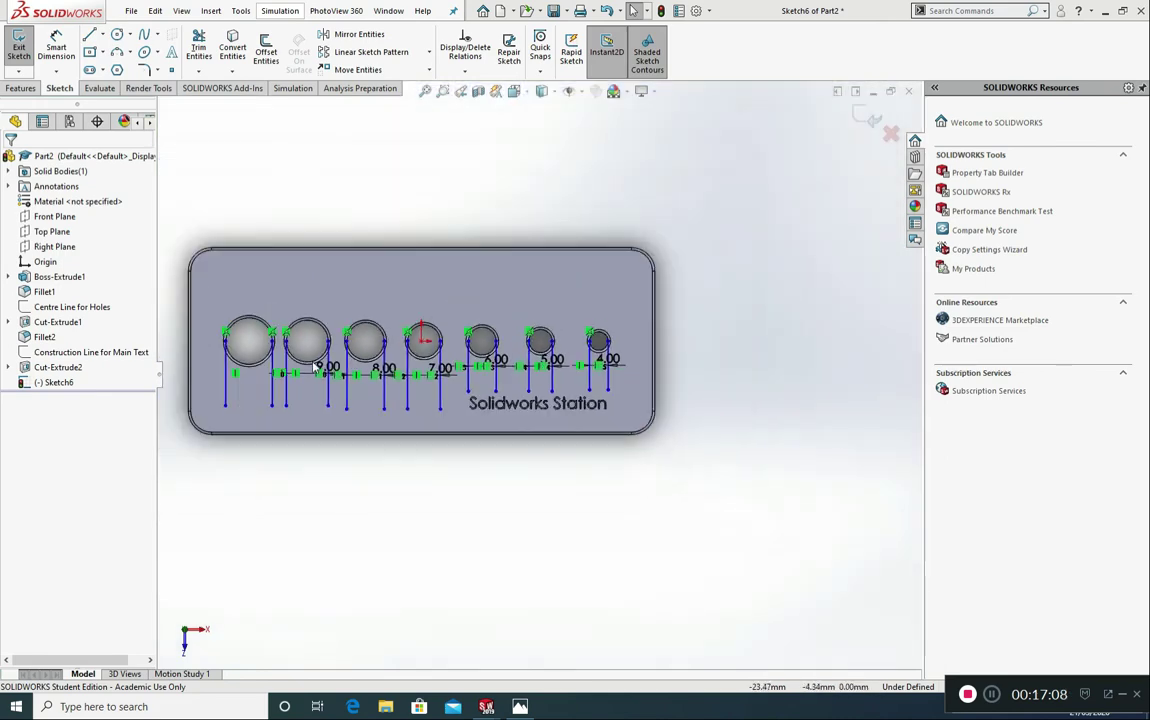
scroll(233, 348, "down", 3)
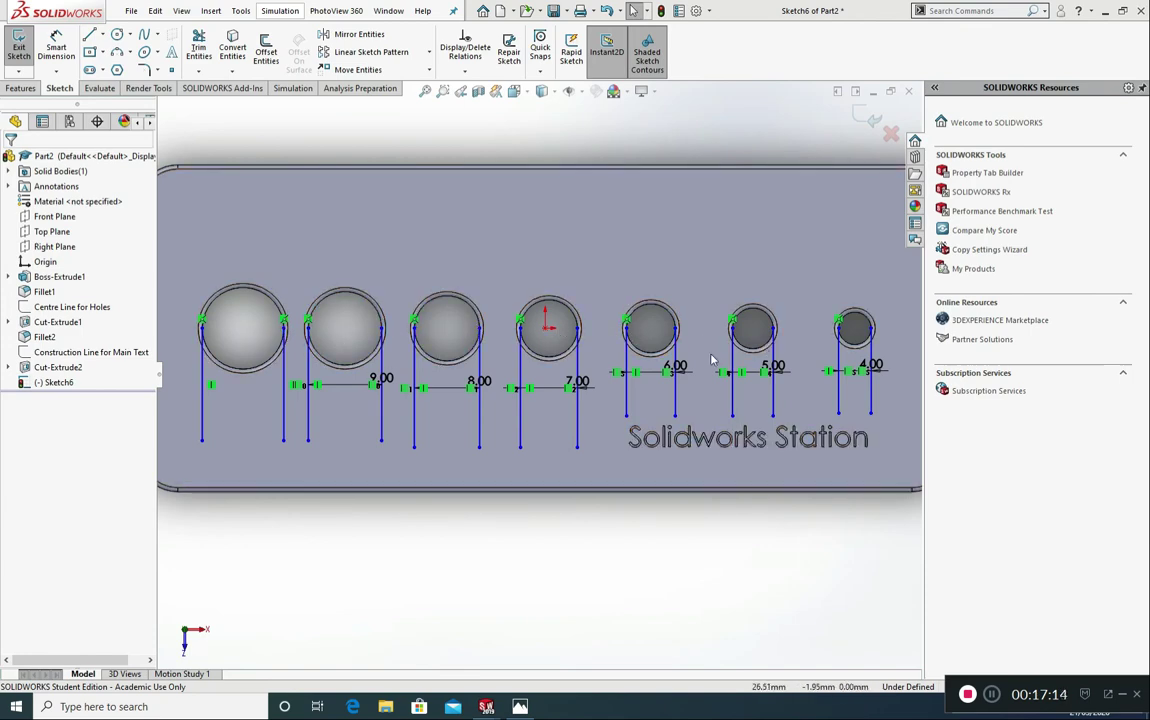
scroll(735, 375, "up", 2)
scroll(762, 389, "down", 2)
scroll(742, 362, "down", 2)
scroll(567, 395, "up", 3)
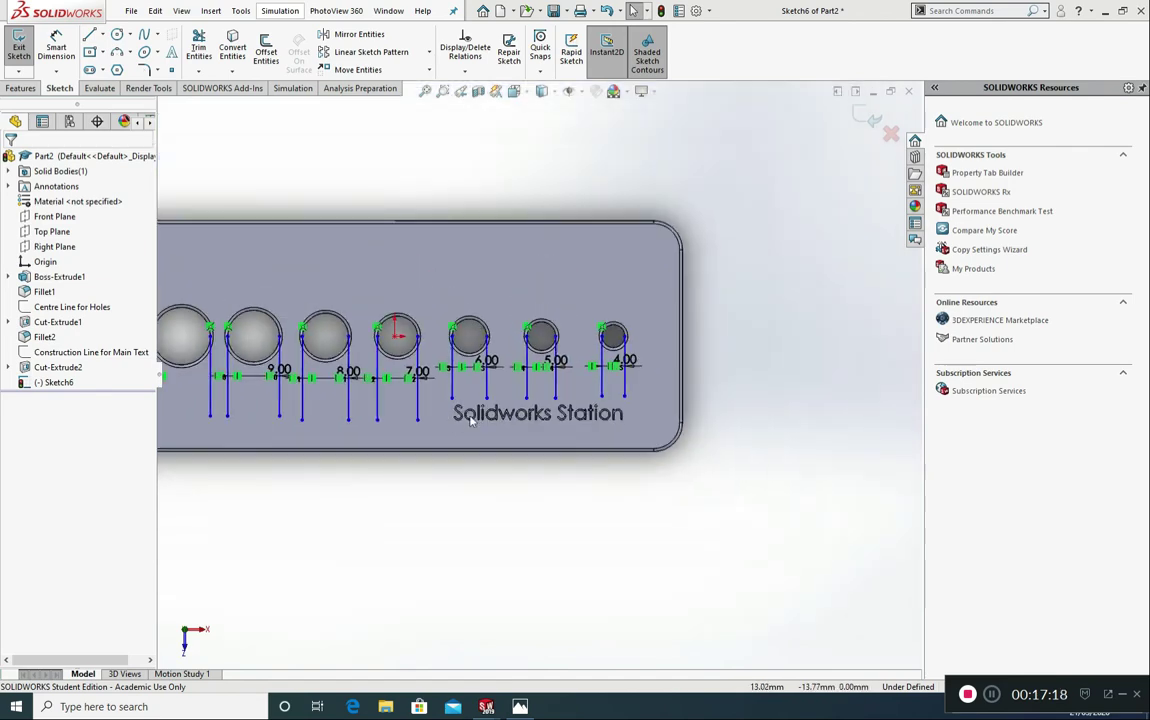
scroll(476, 422, "up", 2)
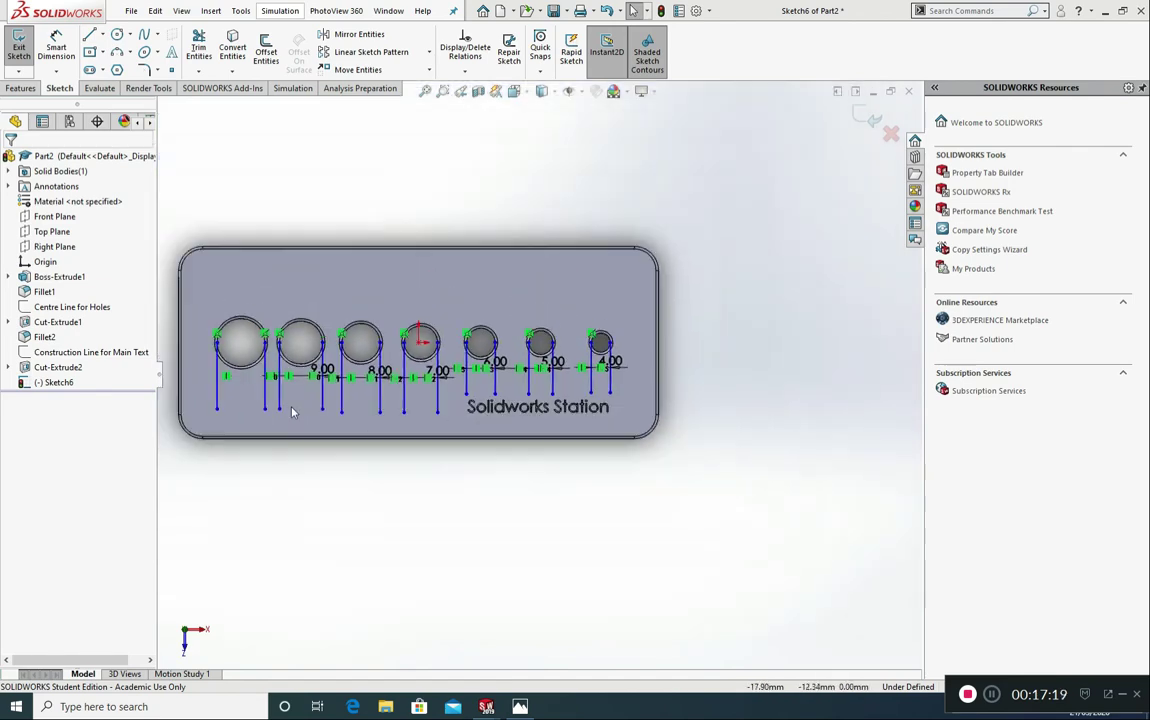
- Sketch a line about 93 mm long across all the vertical line pairs below the holes and make it horizontal
left_click(90, 35)
scroll(254, 402, "down", 3)
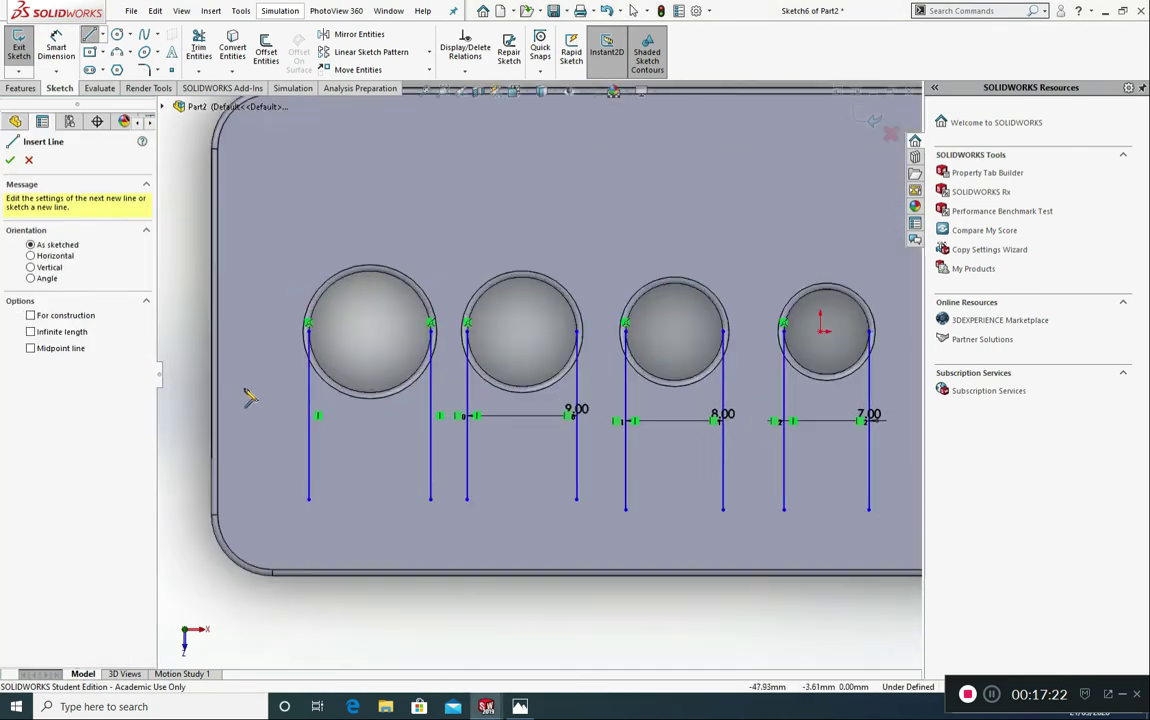
left_click(256, 408)
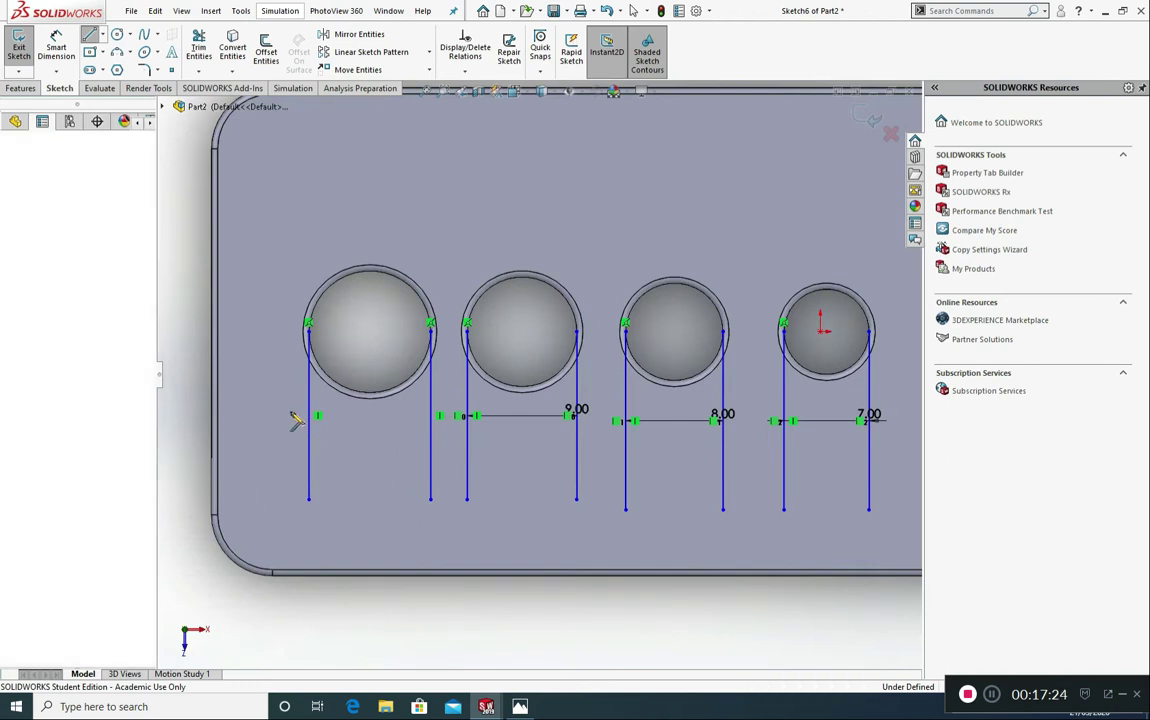
scroll(338, 418, "up", 4)
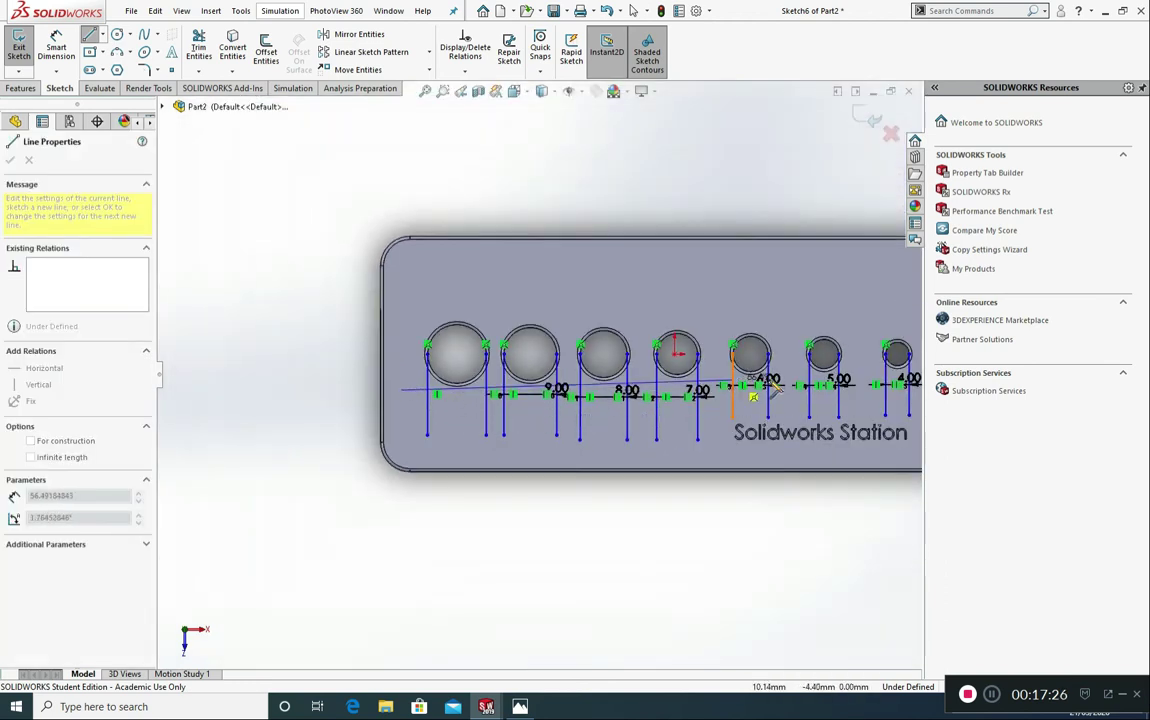
scroll(840, 398, "up", 2)
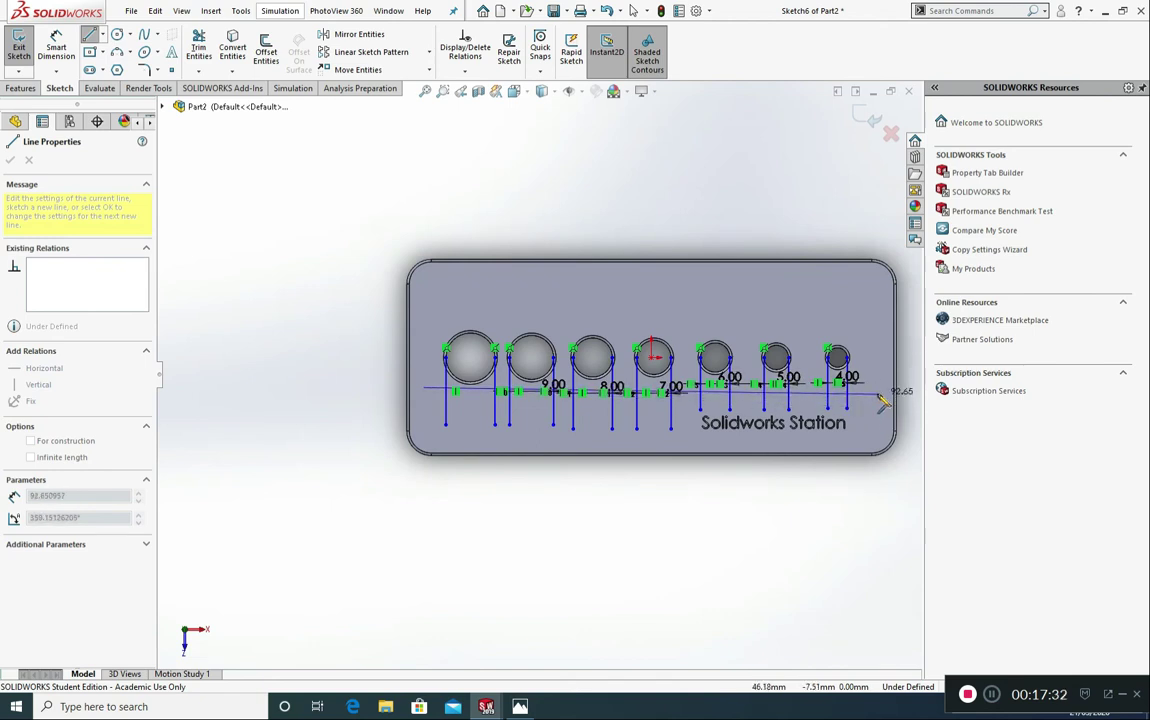
left_click(880, 395)
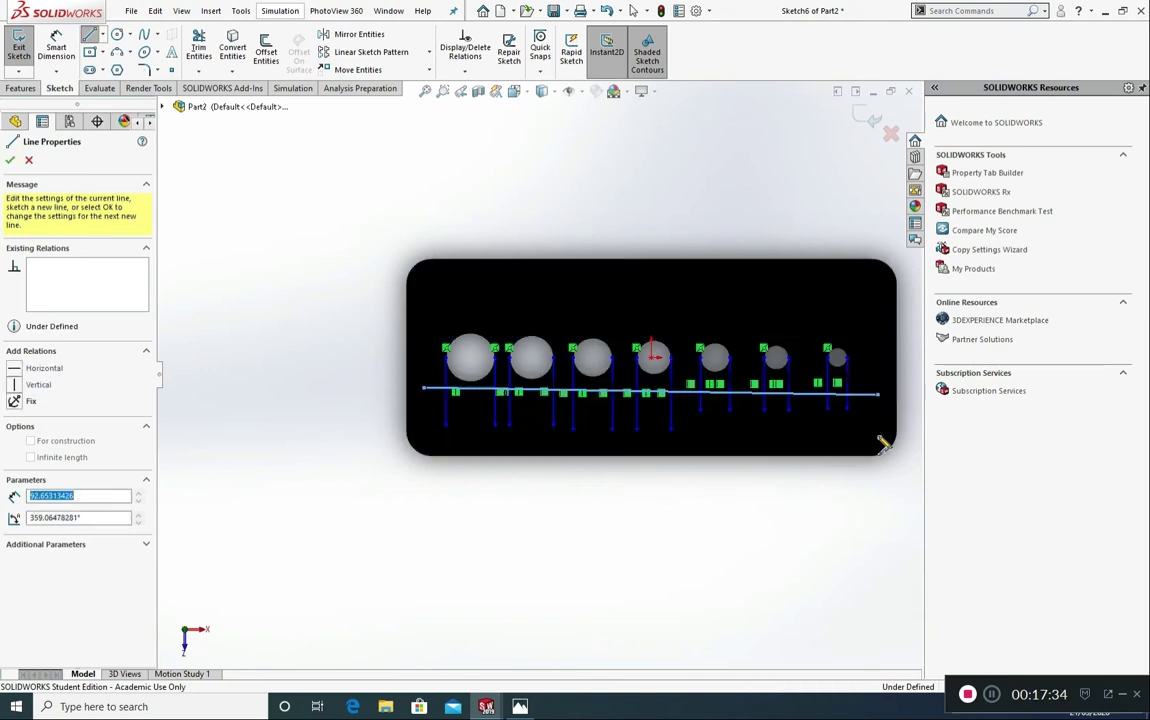
key("Escape")
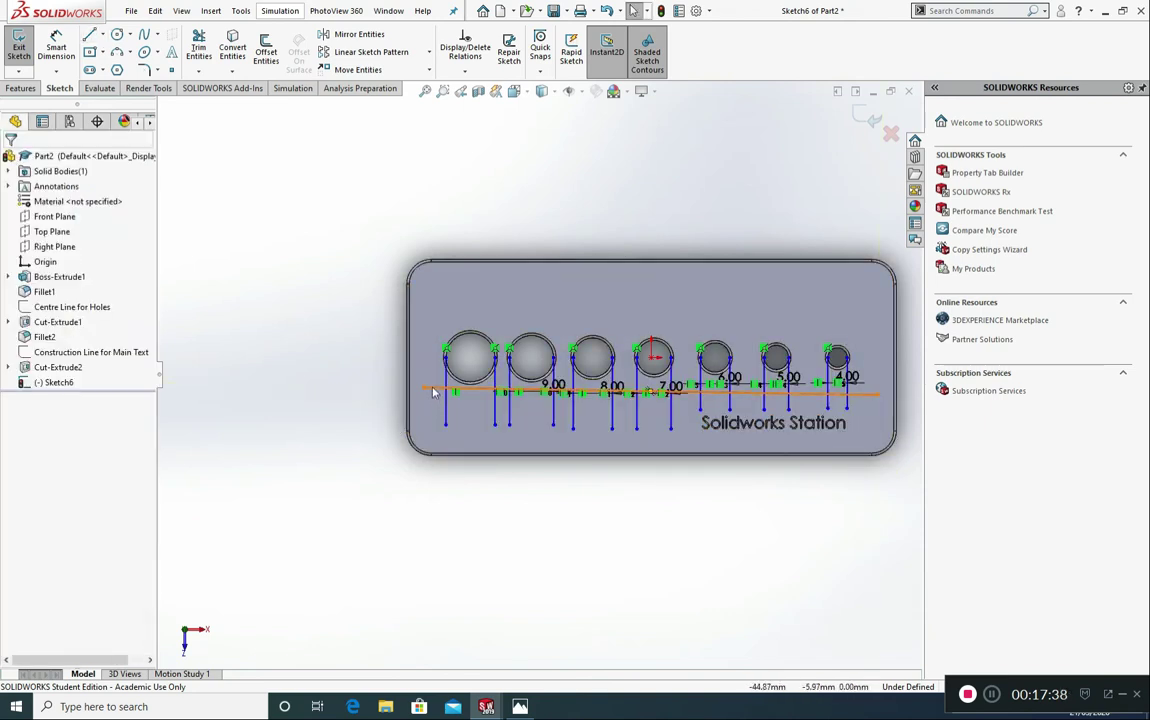
left_click(433, 392)
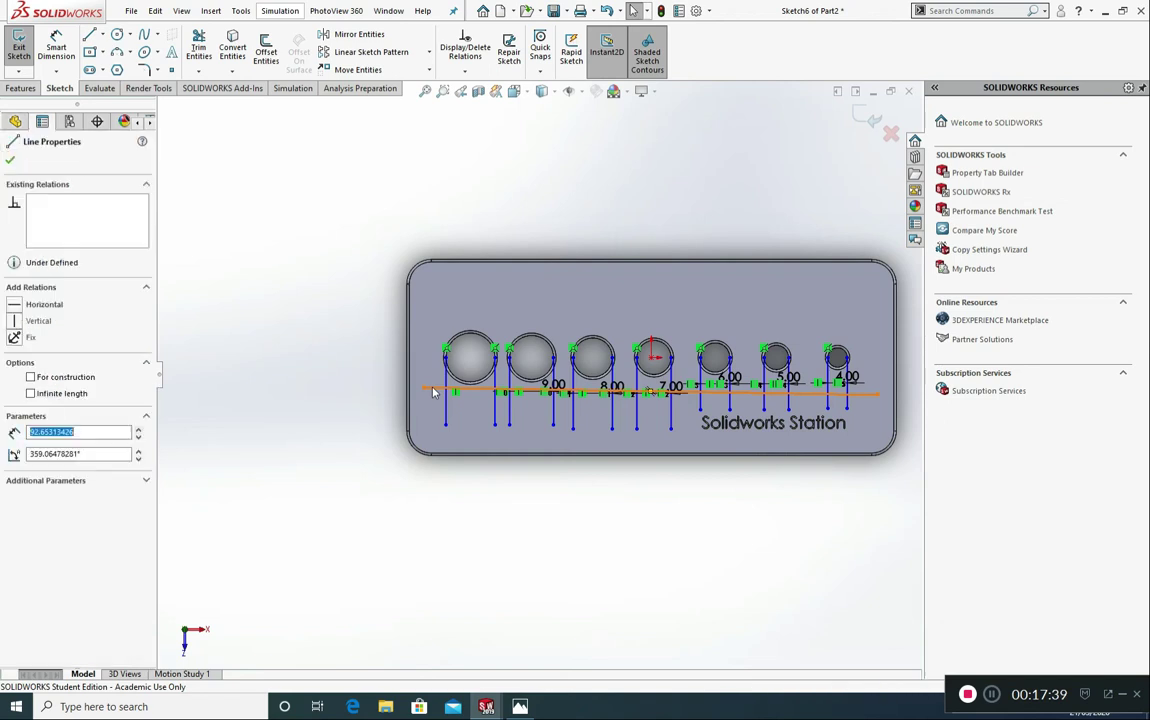
left_click(16, 310)
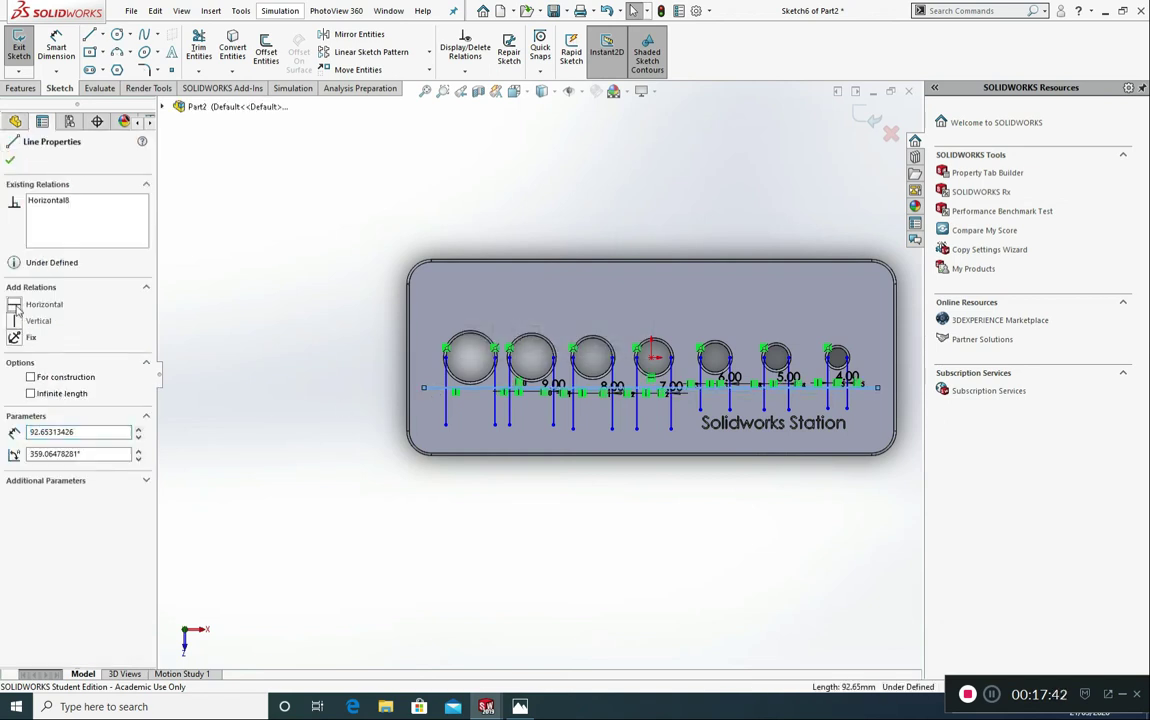
left_click(11, 164)
scroll(584, 474, "down", 3)
scroll(584, 474, "down", 1)
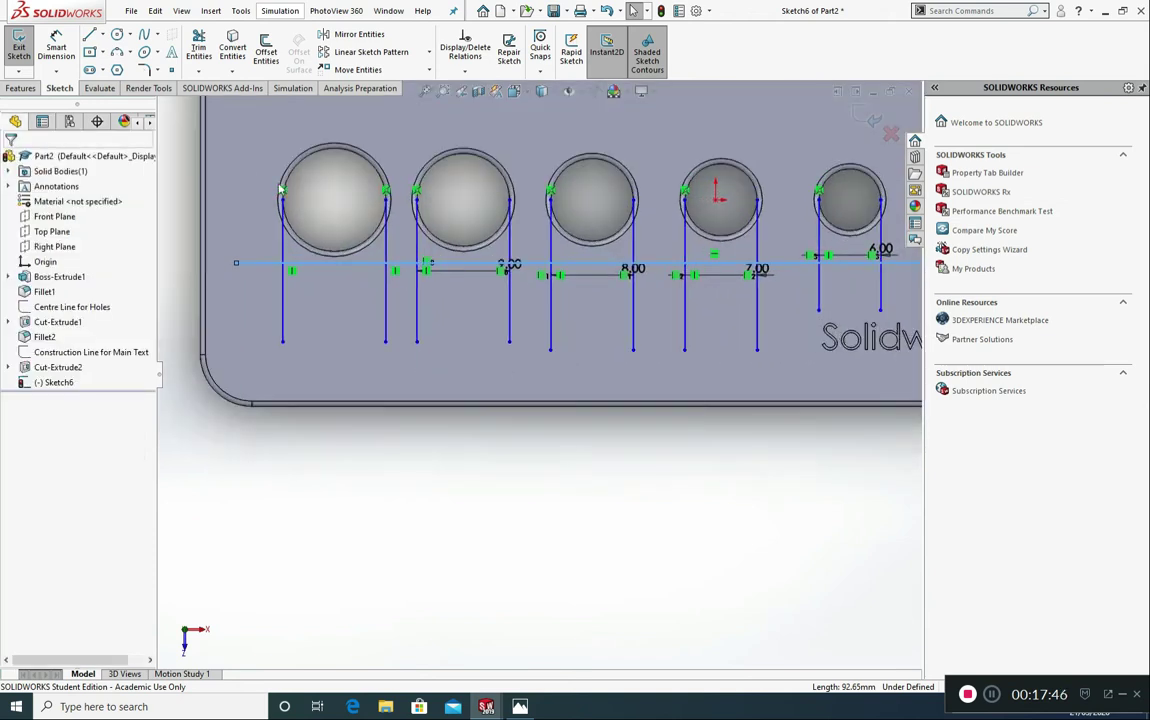
left_click(52, 55)
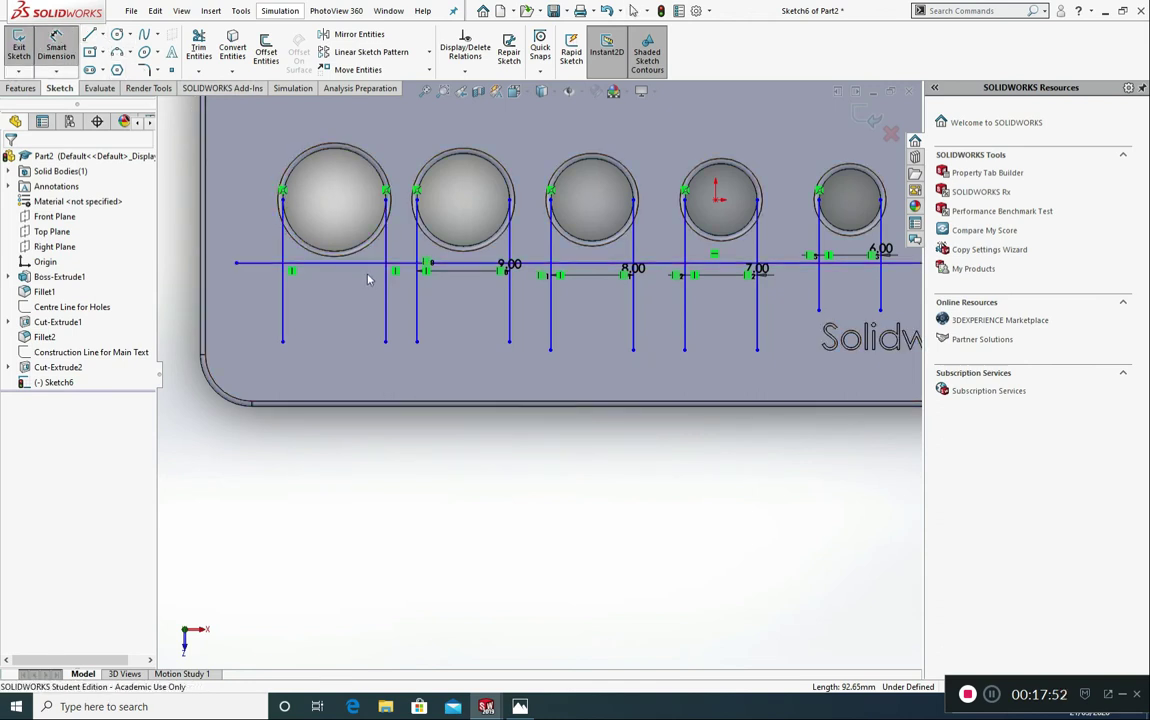
left_click(340, 257)
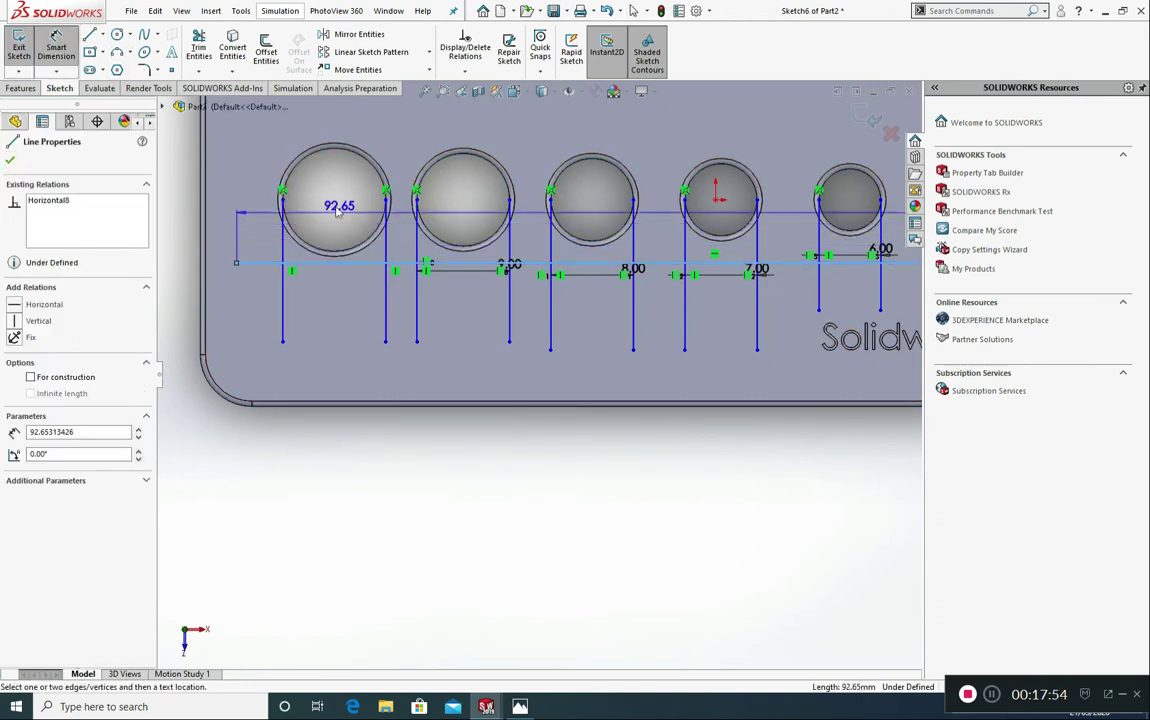
key("Escape")
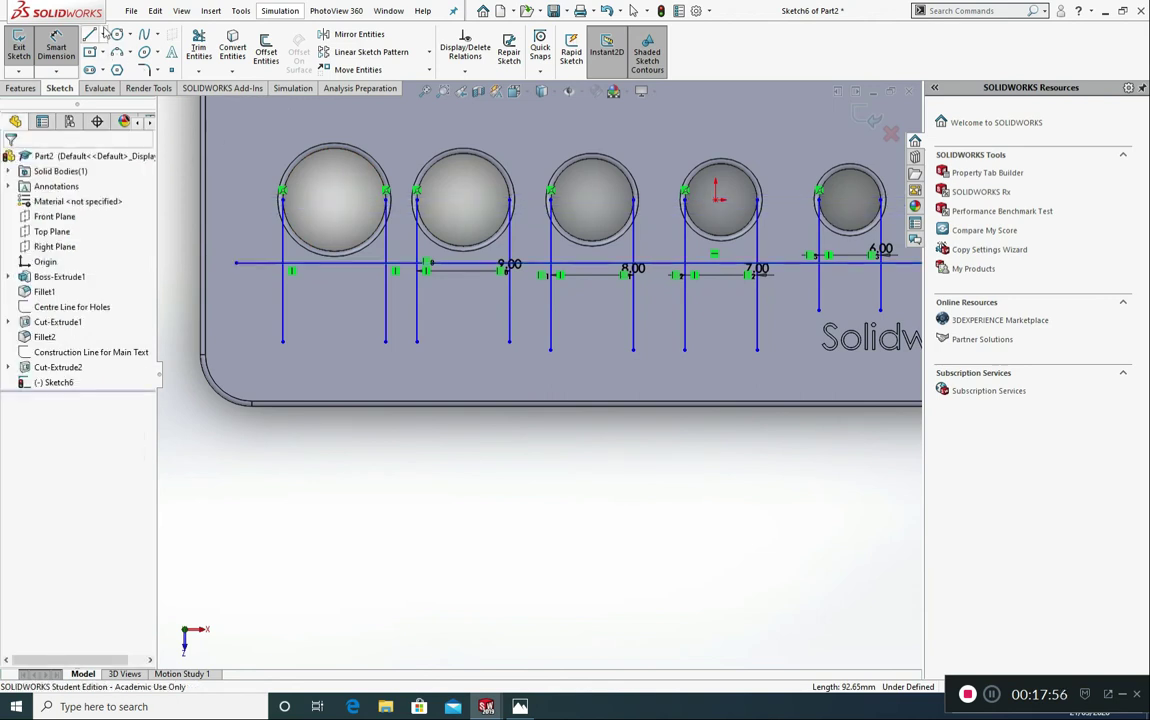
- Sketch a 10 mm vertical centerline through the 10 mm hole, from its upper to its lower edge point
left_click(100, 35)
left_click(110, 63)
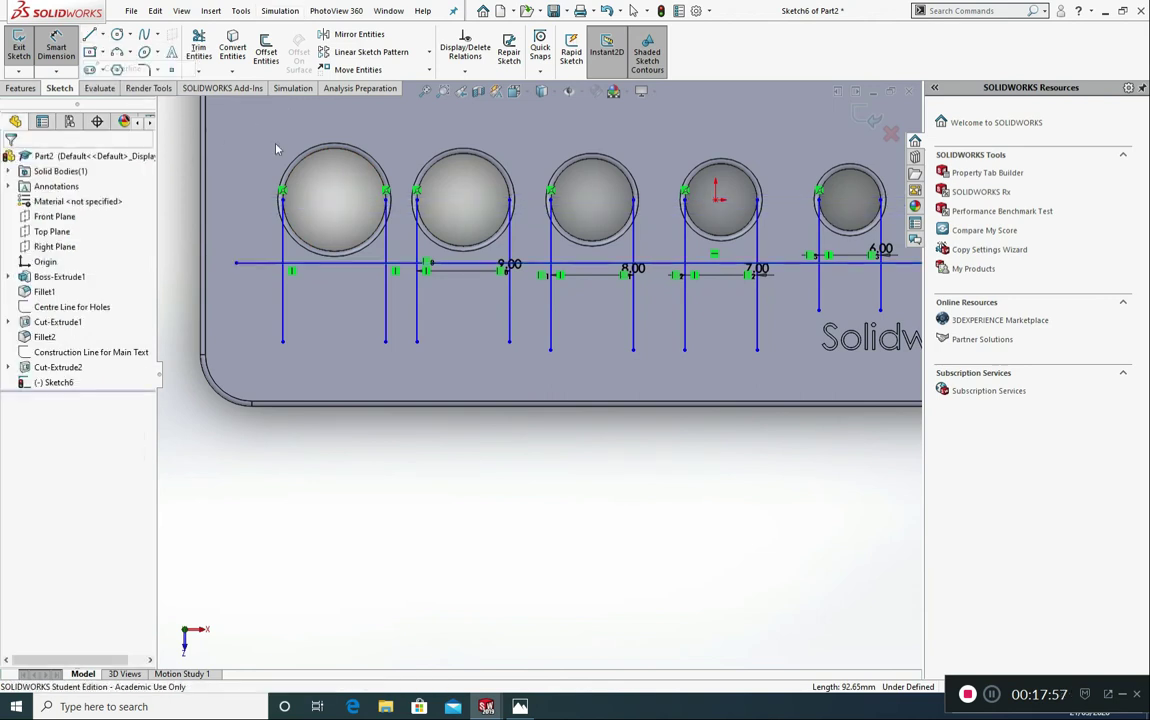
left_click(334, 148)
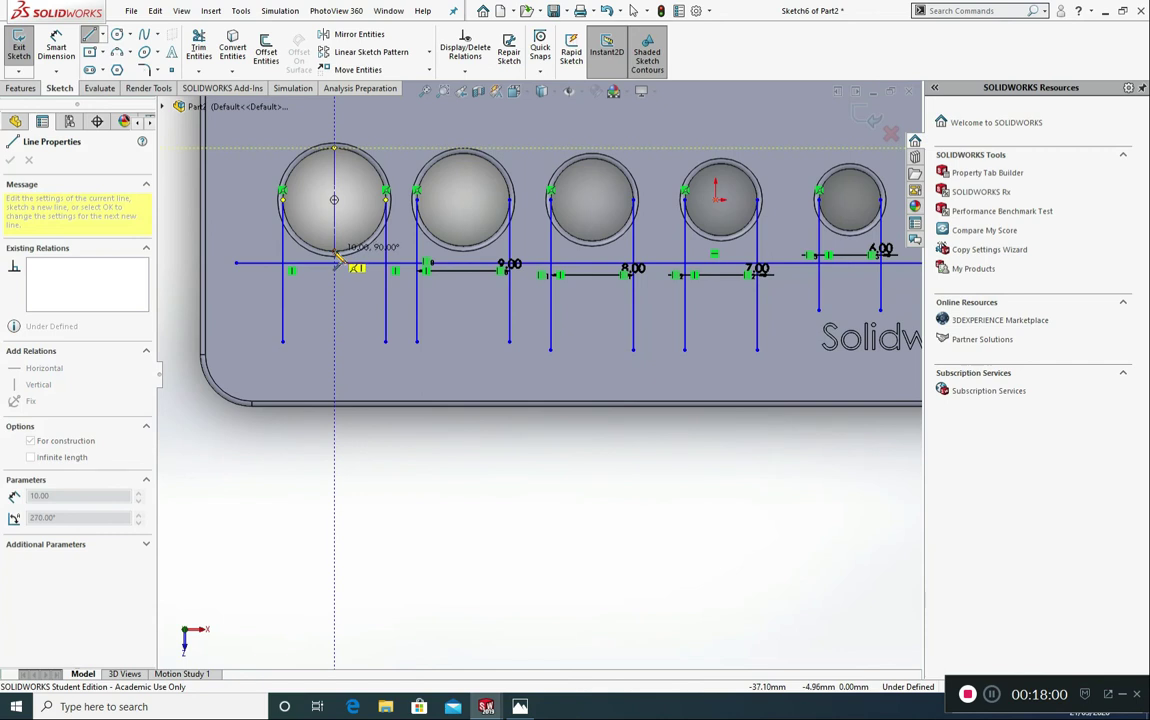
left_click(334, 250)
key("Escape")
- Dimension the distance from the 10 mm hole's centerline midpoint down to the long horizontal line and set it to 8 mm
key("d")
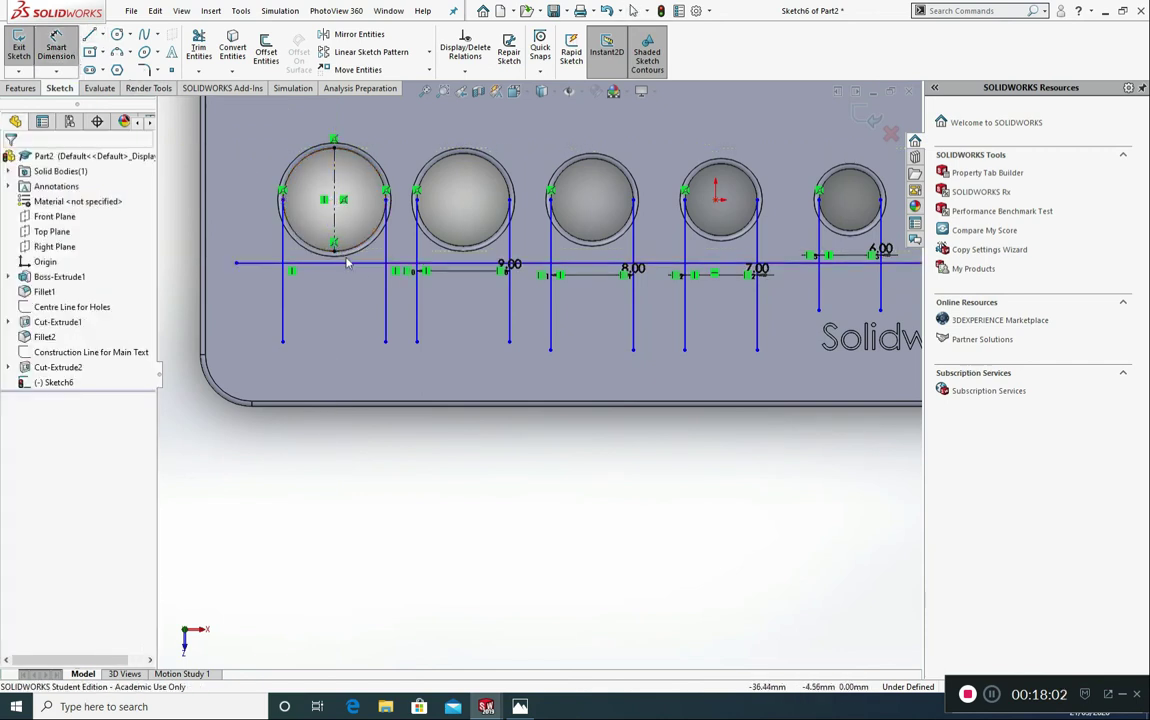
left_click(363, 268)
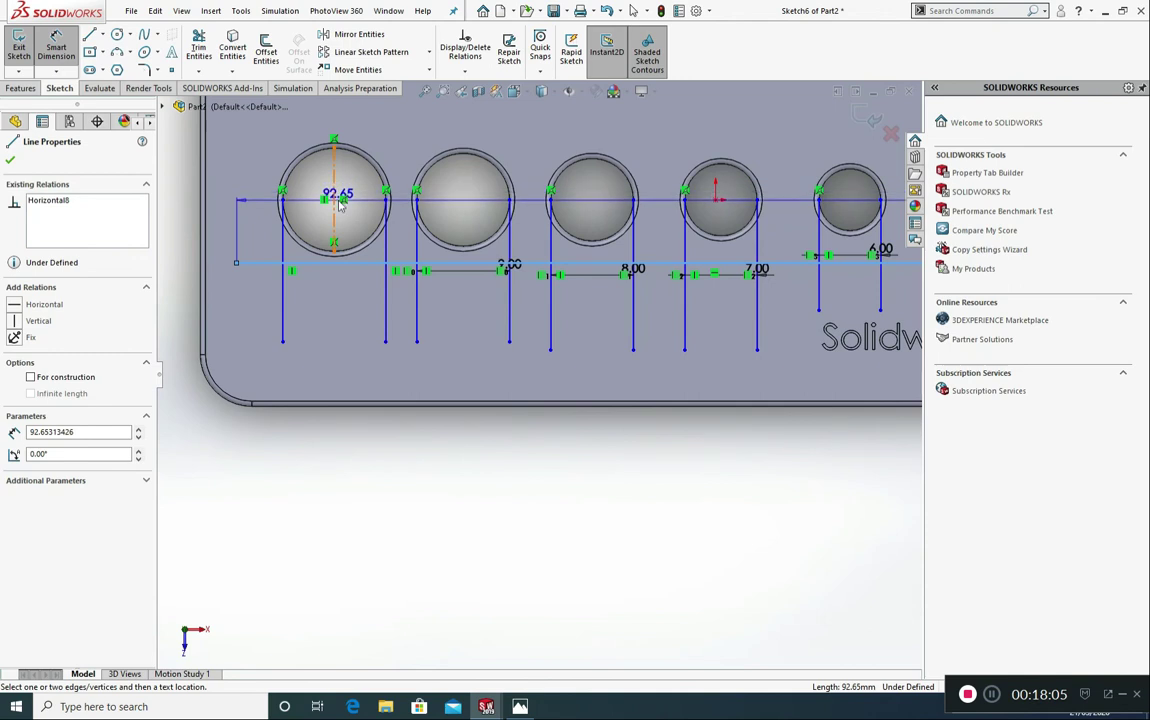
scroll(340, 203, "down", 5)
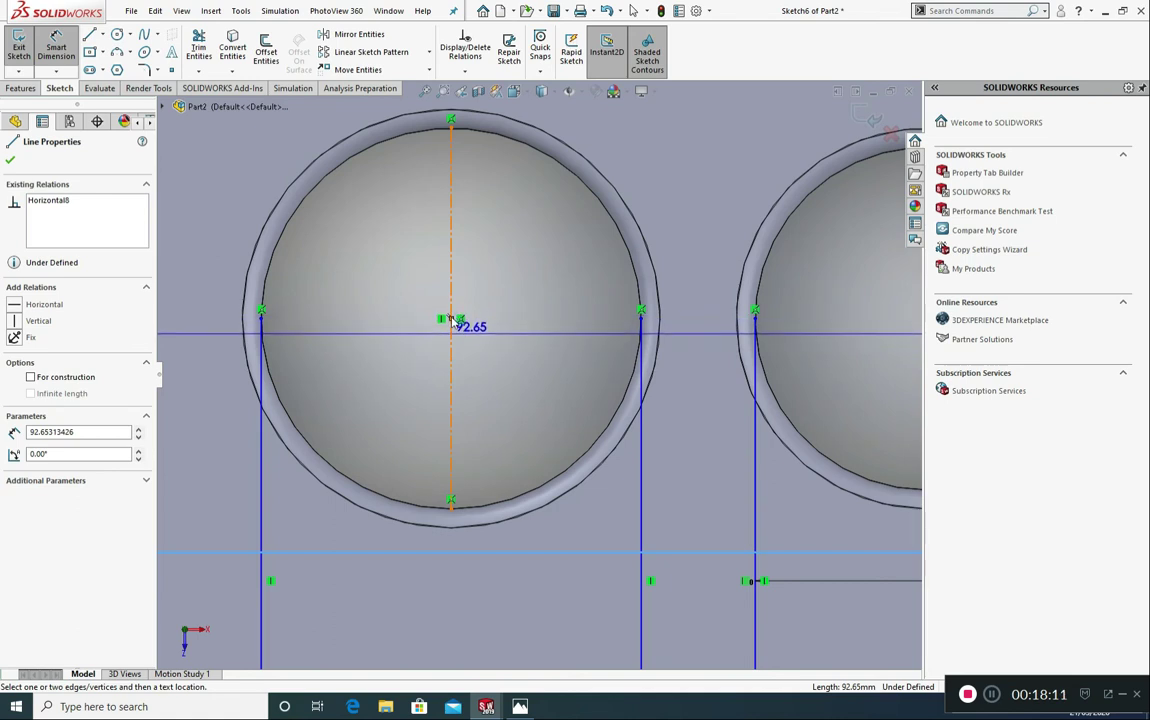
left_click(452, 322)
left_click(282, 322)
scroll(277, 347, "up", 3)
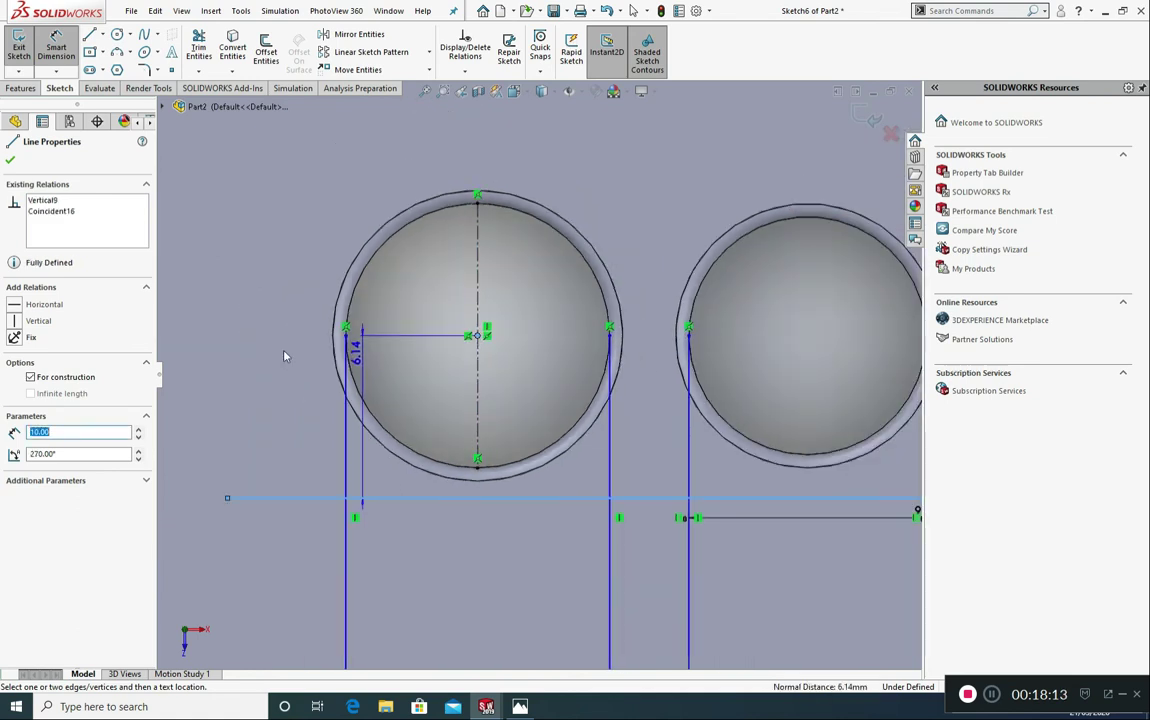
scroll(236, 393, "down", 2)
scroll(330, 400, "up", 4)
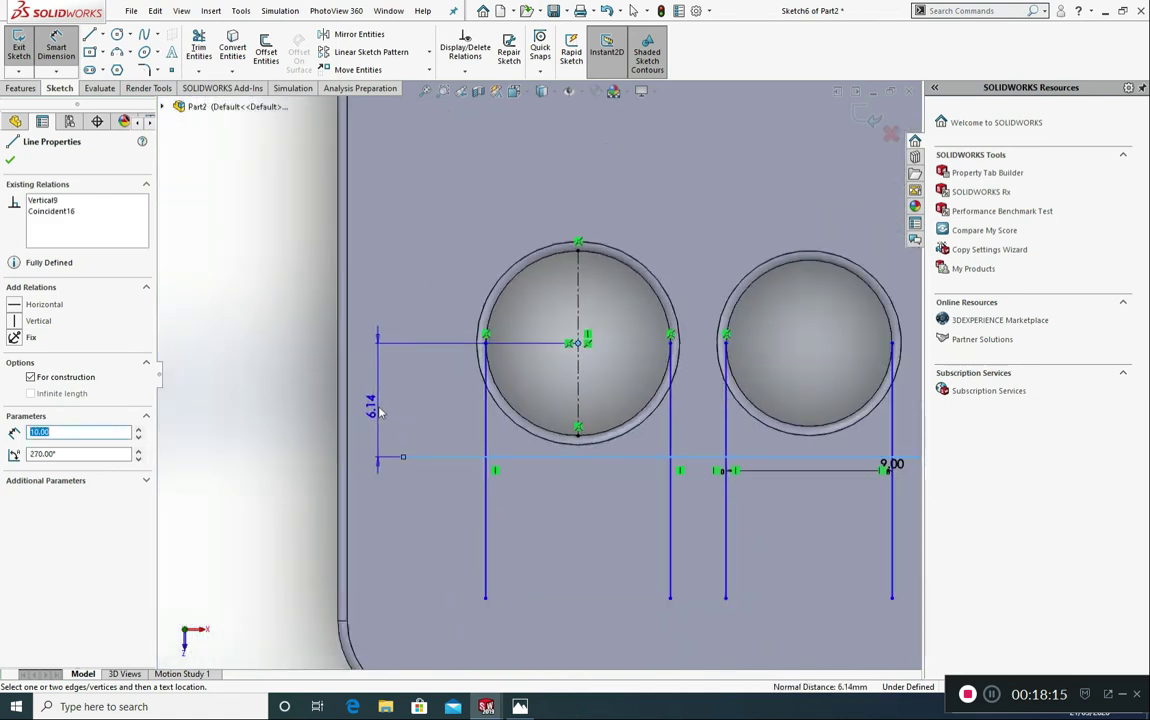
left_click(386, 410)
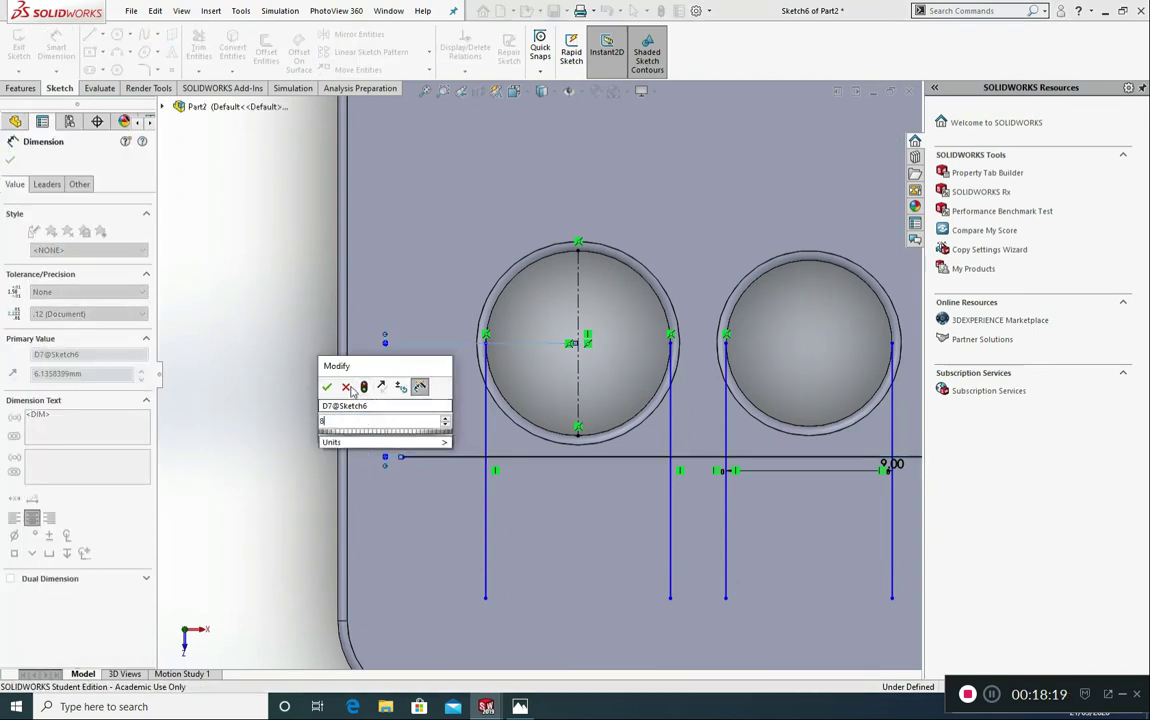
left_click(327, 387)
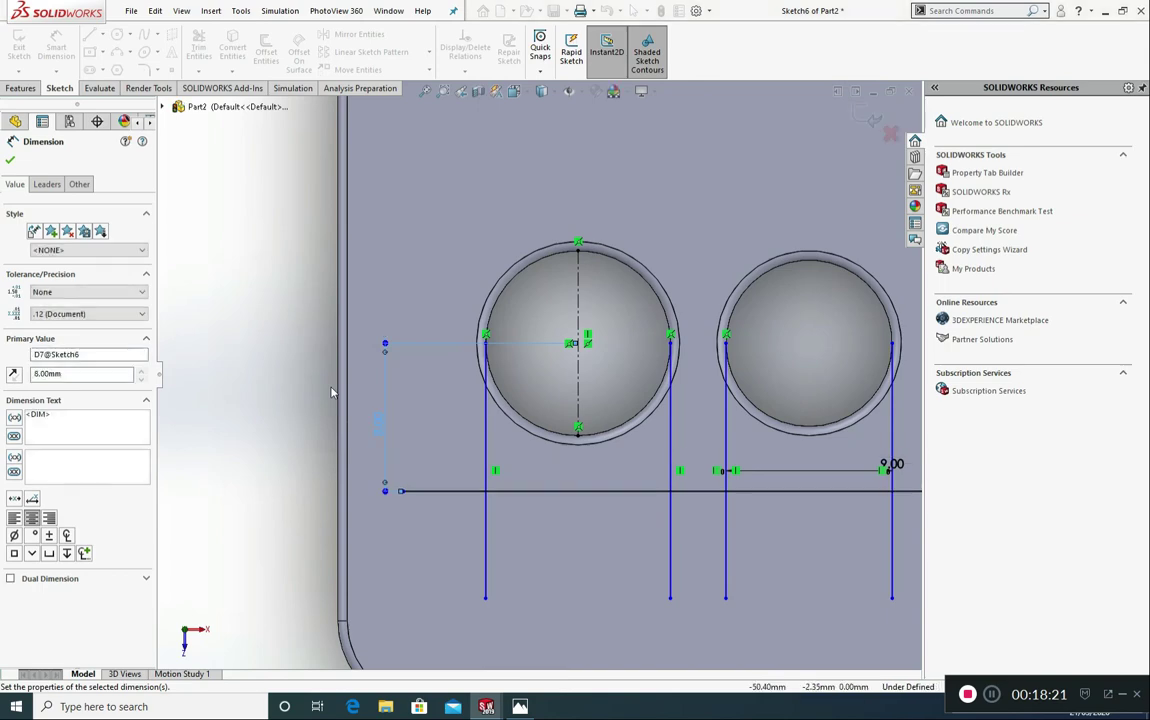
scroll(467, 404, "down", 3)
scroll(467, 404, "up", 6)
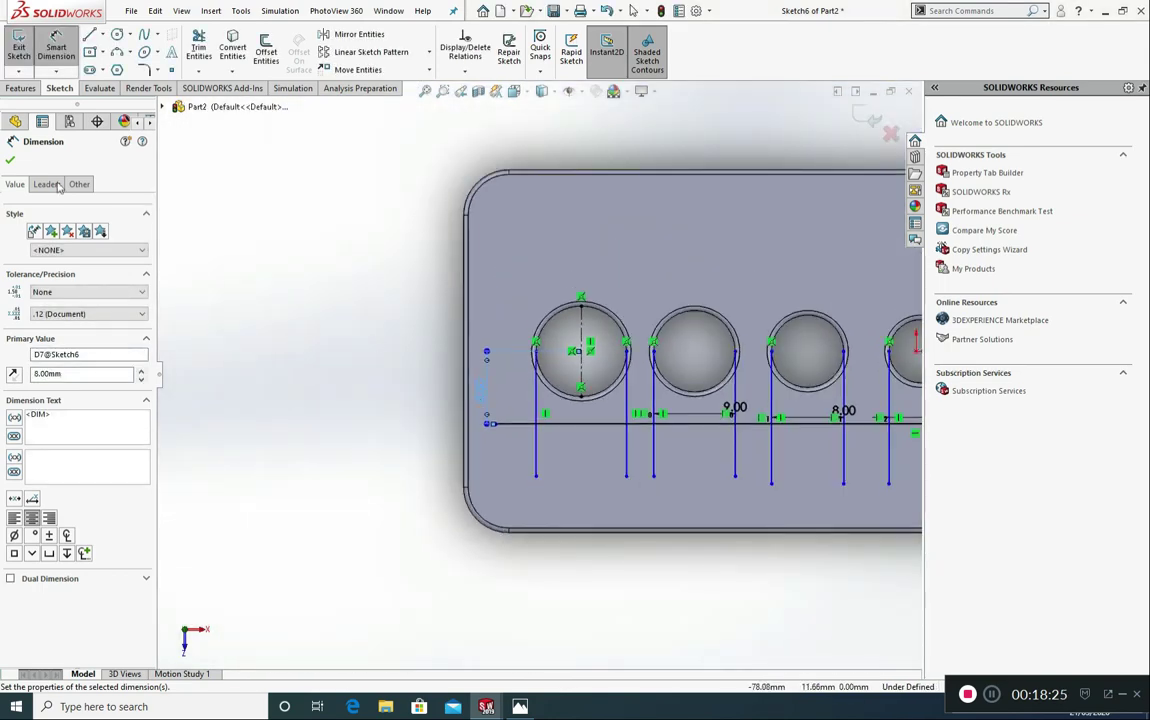
left_click(11, 161)
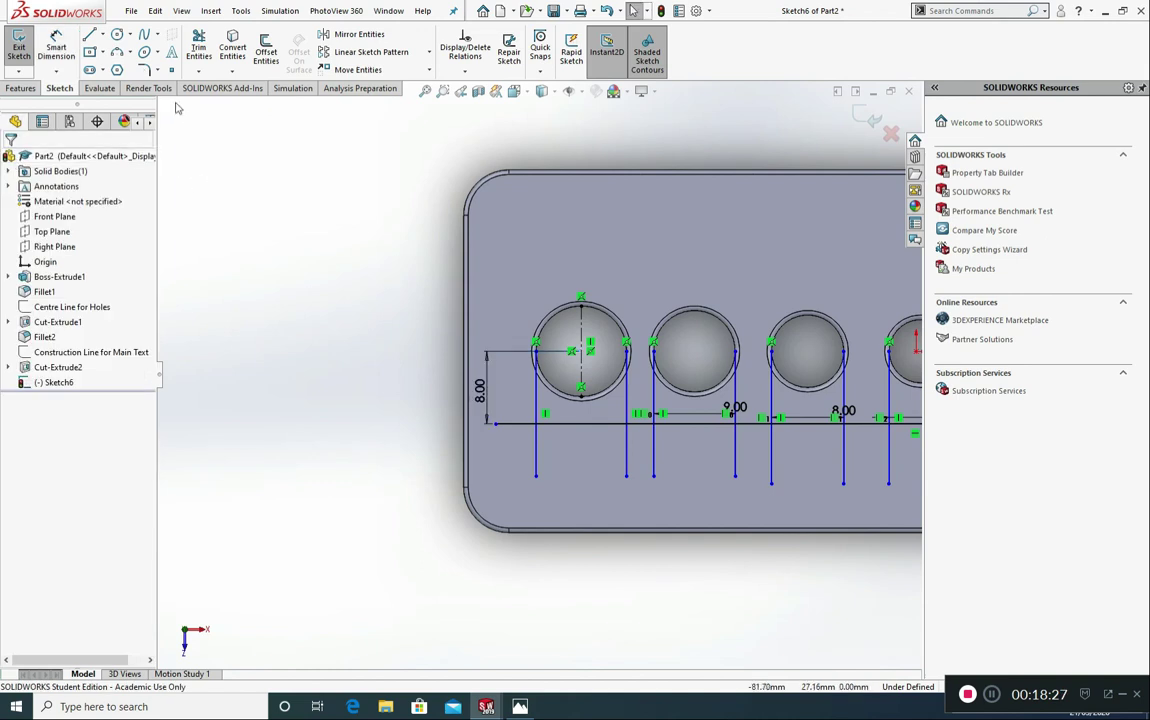
- Make the long horizontal line construction geometry and trim its portions left of the 10 mm hole's lines and between the 10 and 9 mm holes
left_click(521, 422)
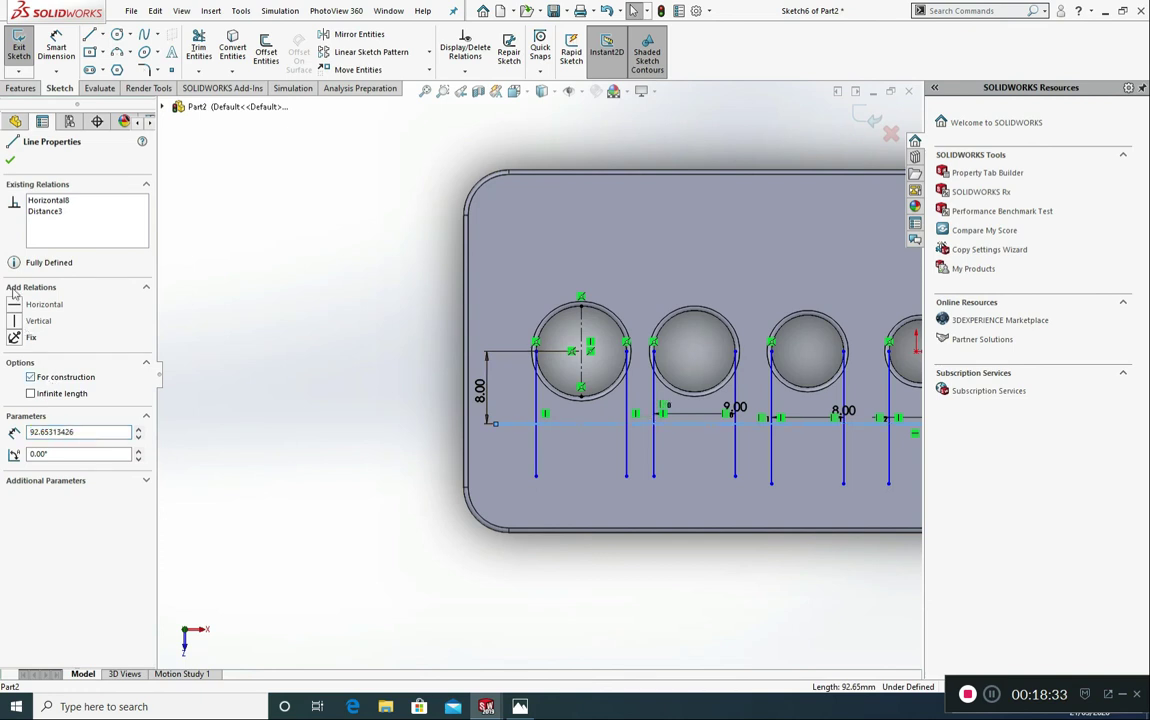
left_click(11, 161)
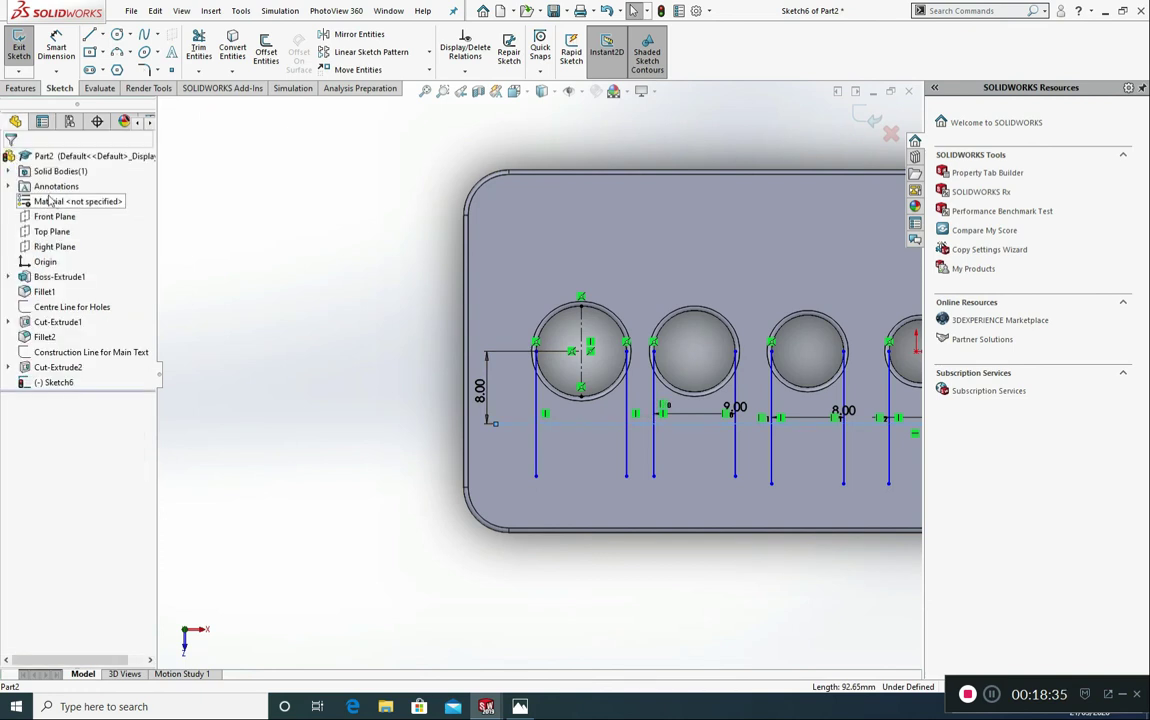
left_click(199, 47)
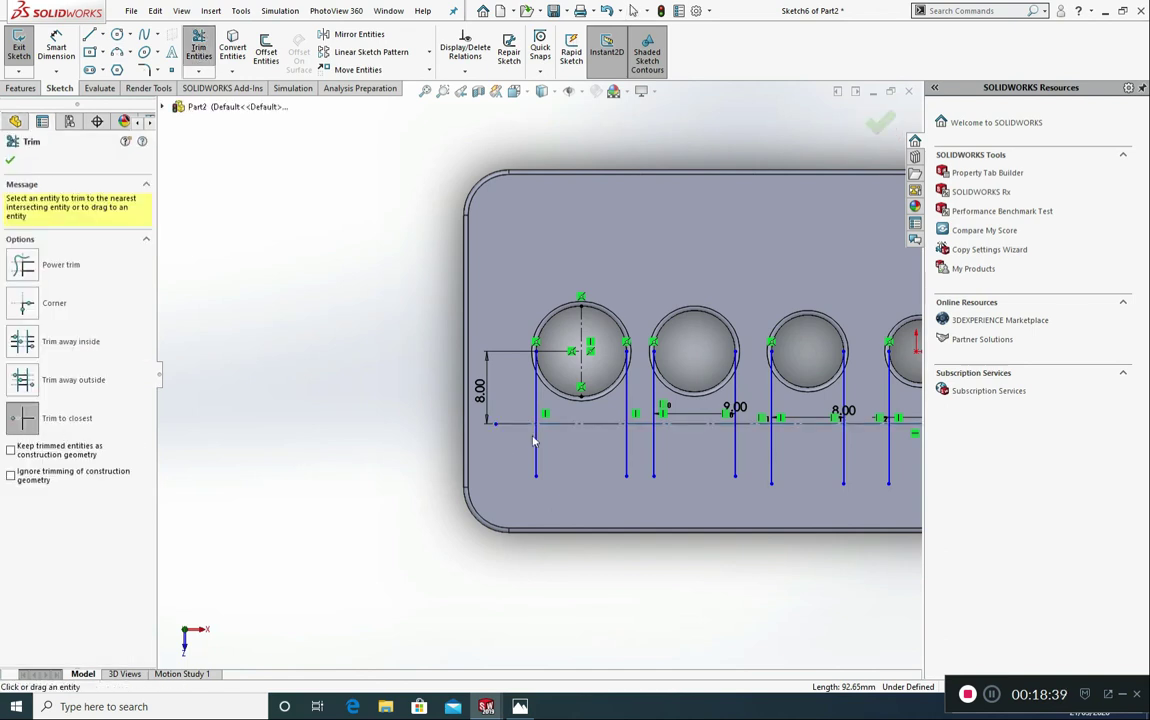
scroll(540, 440, "down", 4)
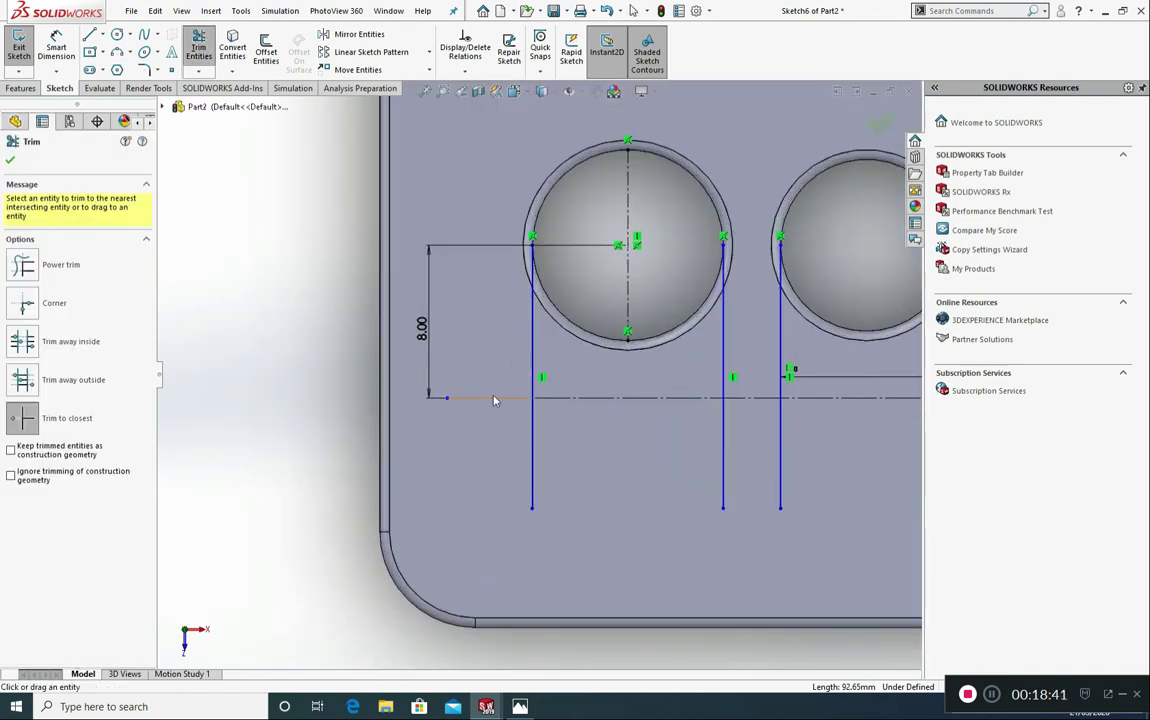
left_click(494, 399)
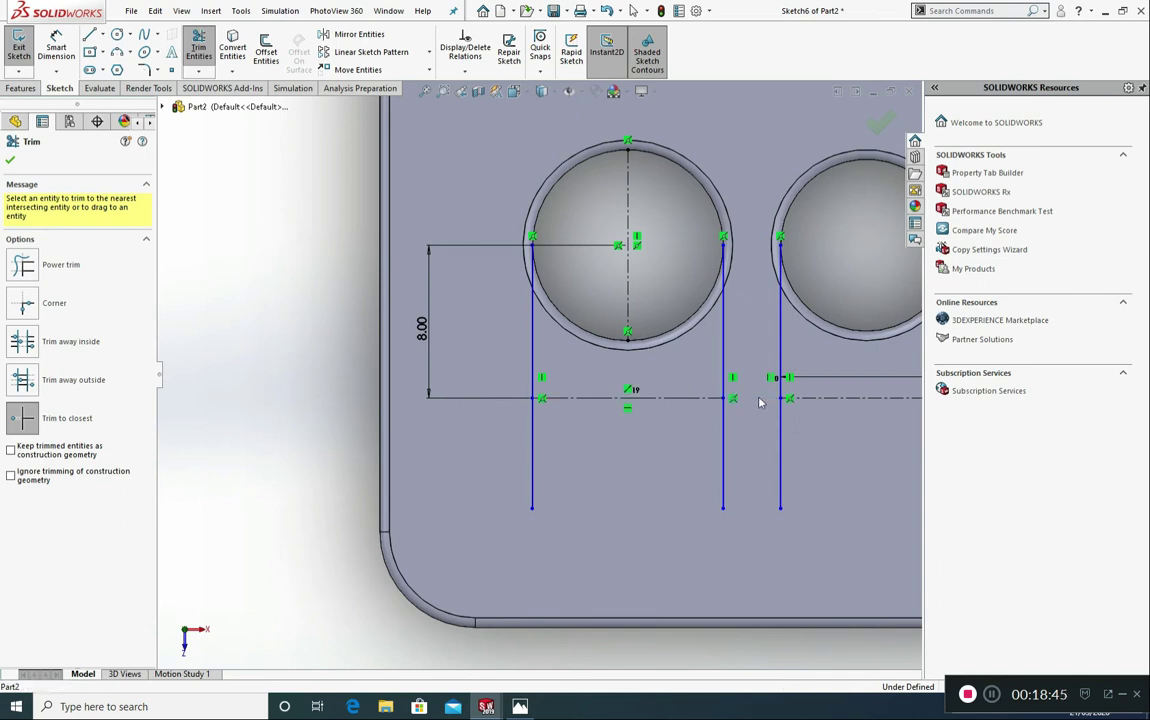
- Trim away the vertical lines below the 10 mm and 9 mm holes, keeping the horizontal construction segments
scroll(700, 428, "up", 2)
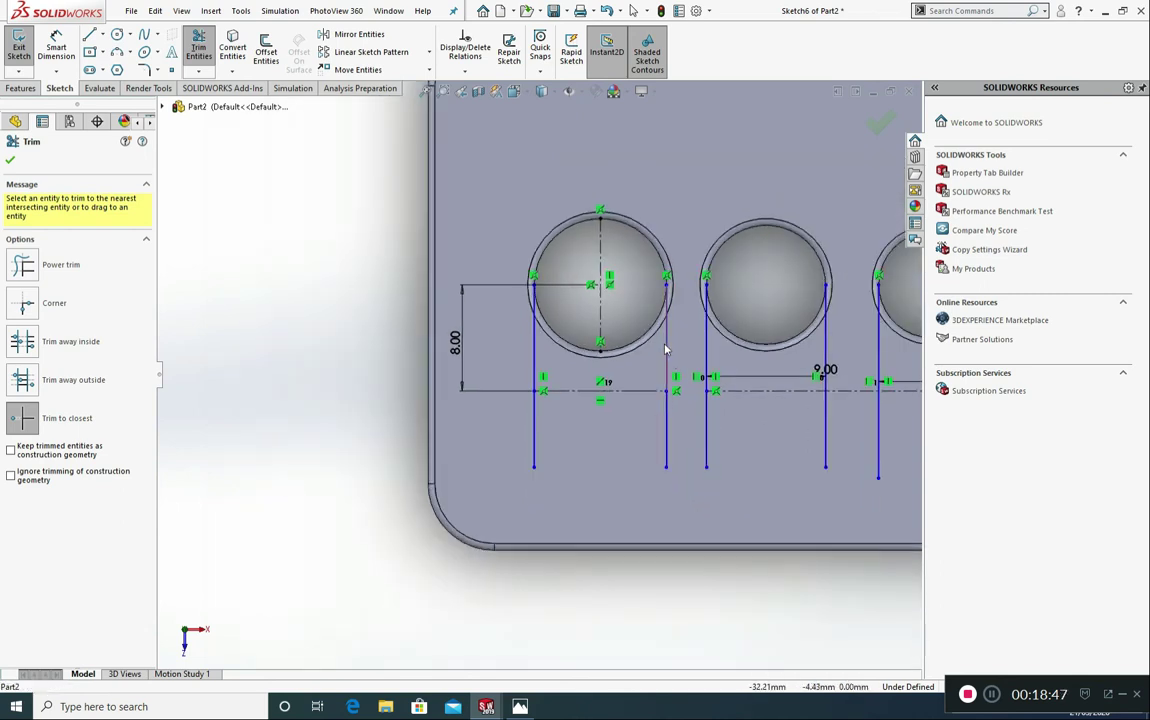
left_click(666, 340)
left_click(670, 390)
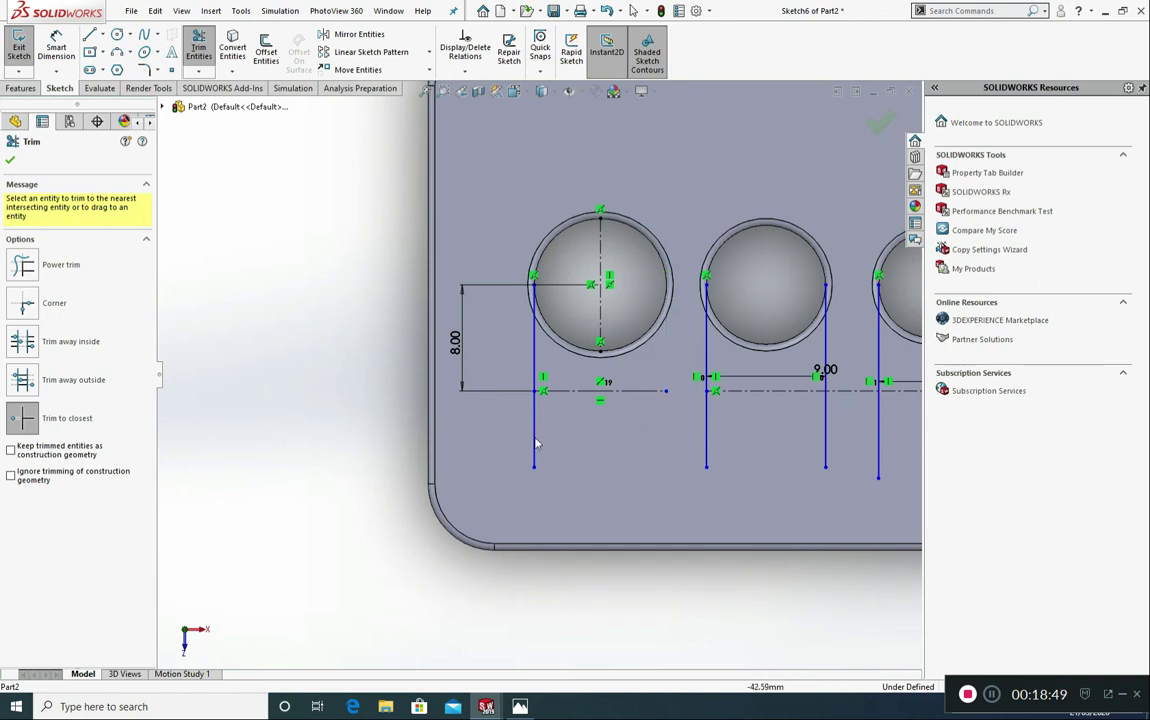
left_click(533, 445)
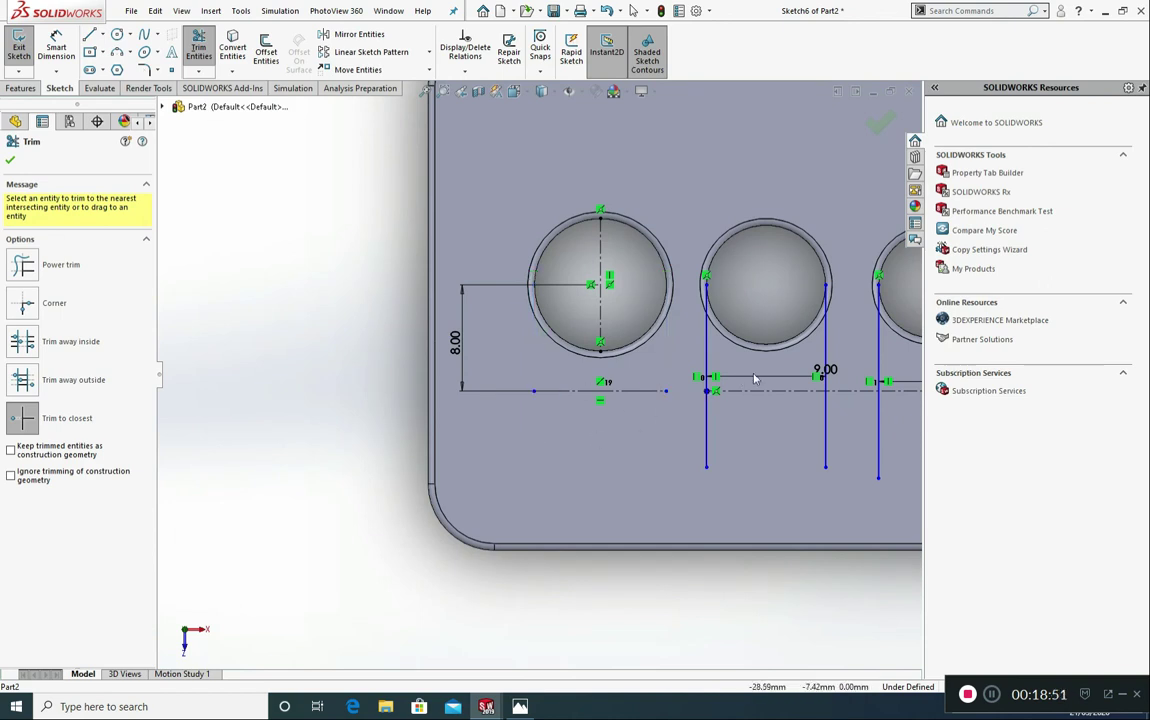
left_click(826, 418)
left_click(707, 425)
- Trim away the vertical lines below the 8 mm and 7 mm holes and the horizontal line's portions in the gaps beside them
scroll(822, 405, "up", 3)
scroll(822, 405, "down", 3)
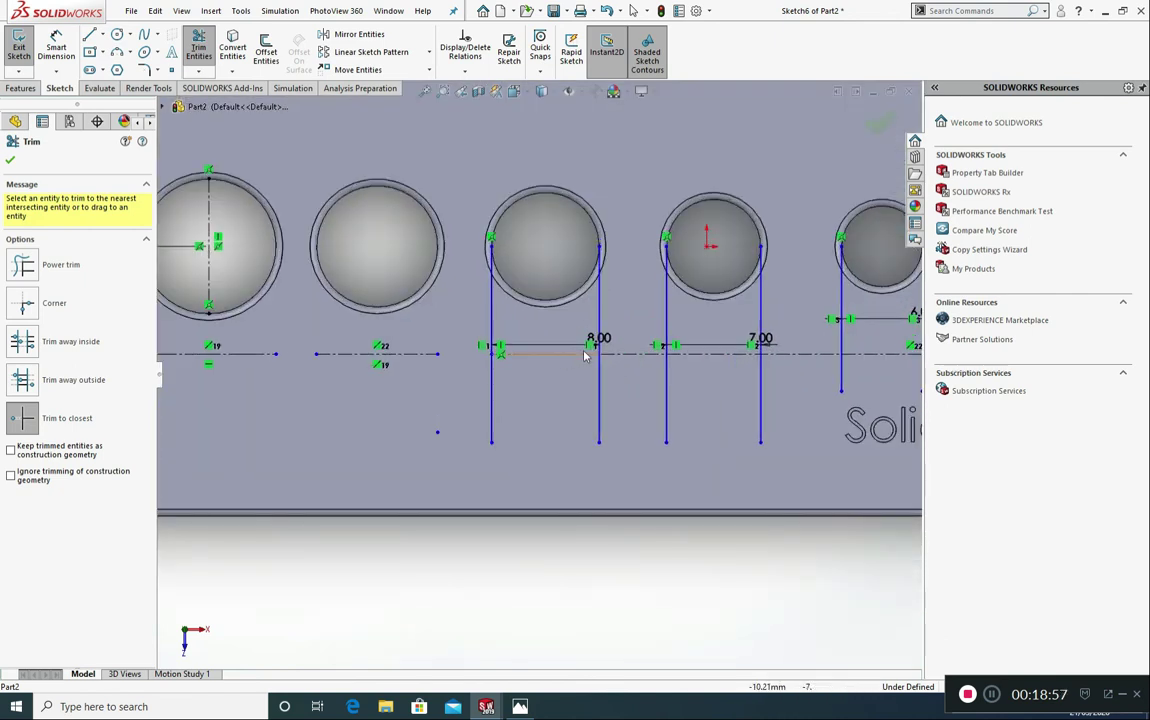
left_click_drag(603, 336, 600, 398)
left_click(490, 418)
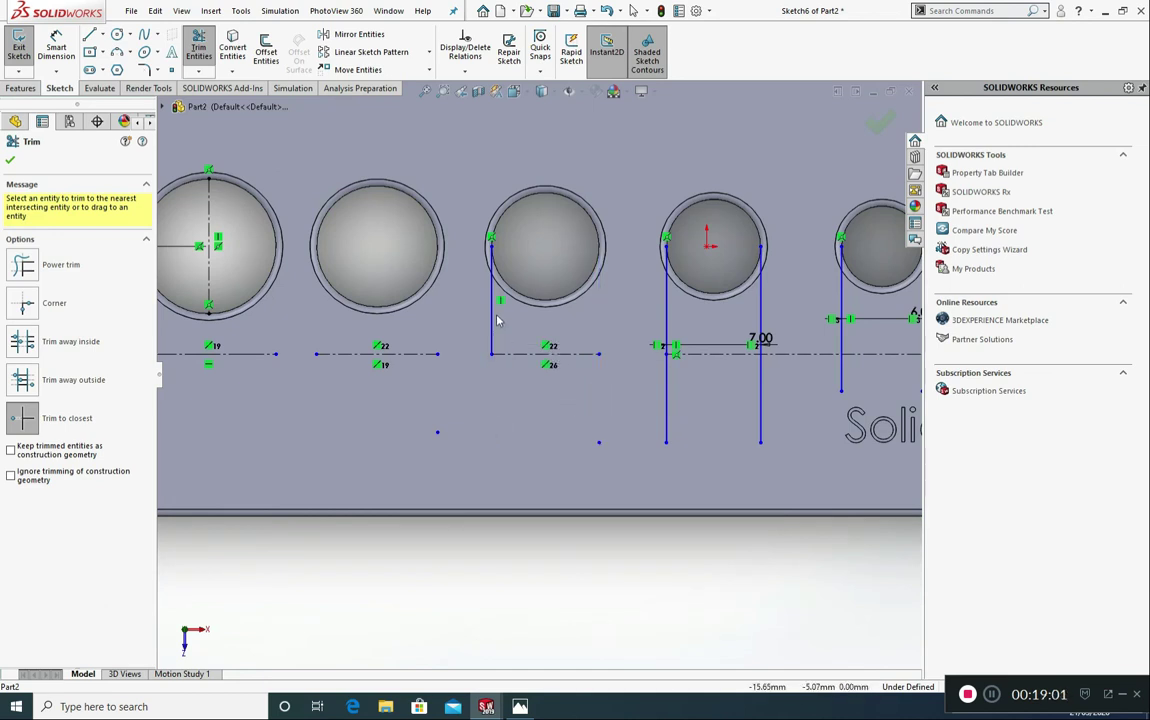
left_click(790, 354)
left_click(760, 393)
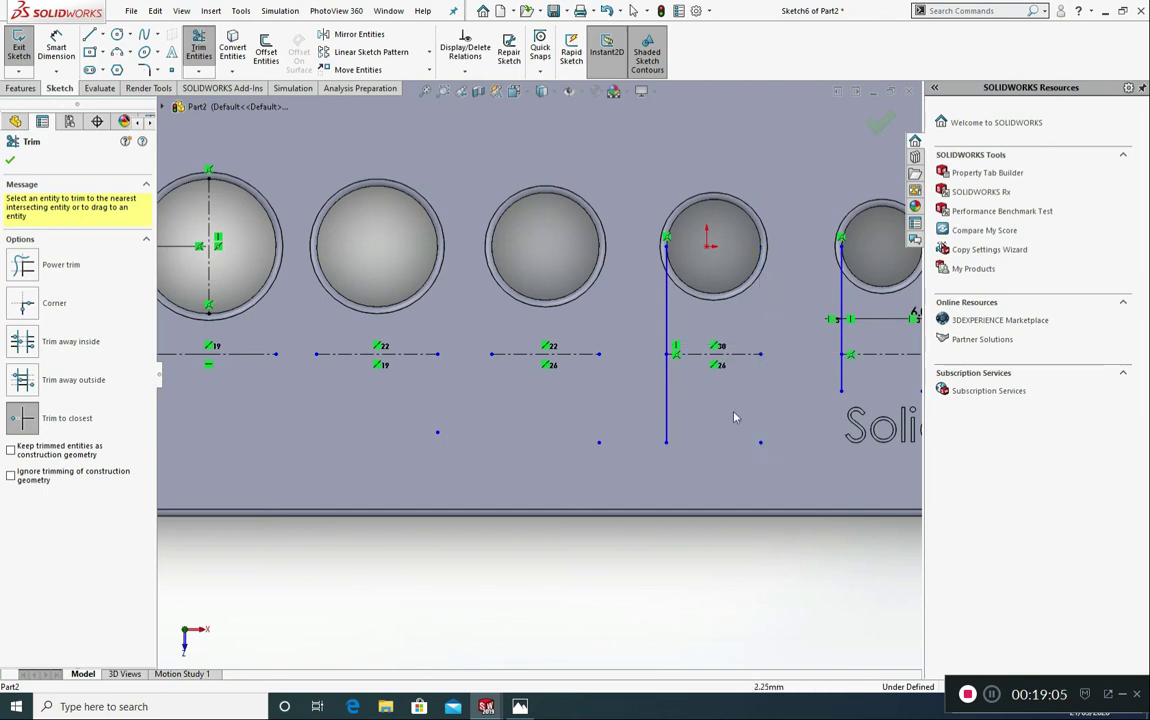
left_click(667, 418)
left_click(669, 331)
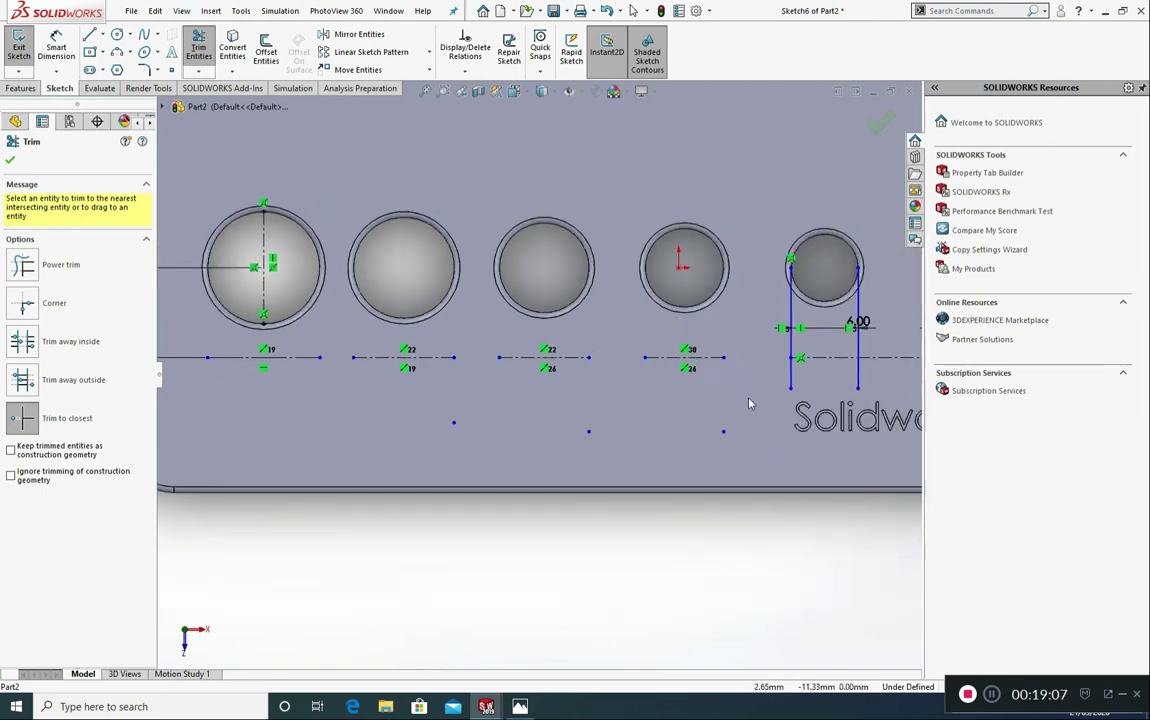
- Trim away the vertical lines below the 6 mm and 5 mm holes and the horizontal line's portions in the gaps beside them
scroll(776, 366, "down", 3)
left_click(748, 366)
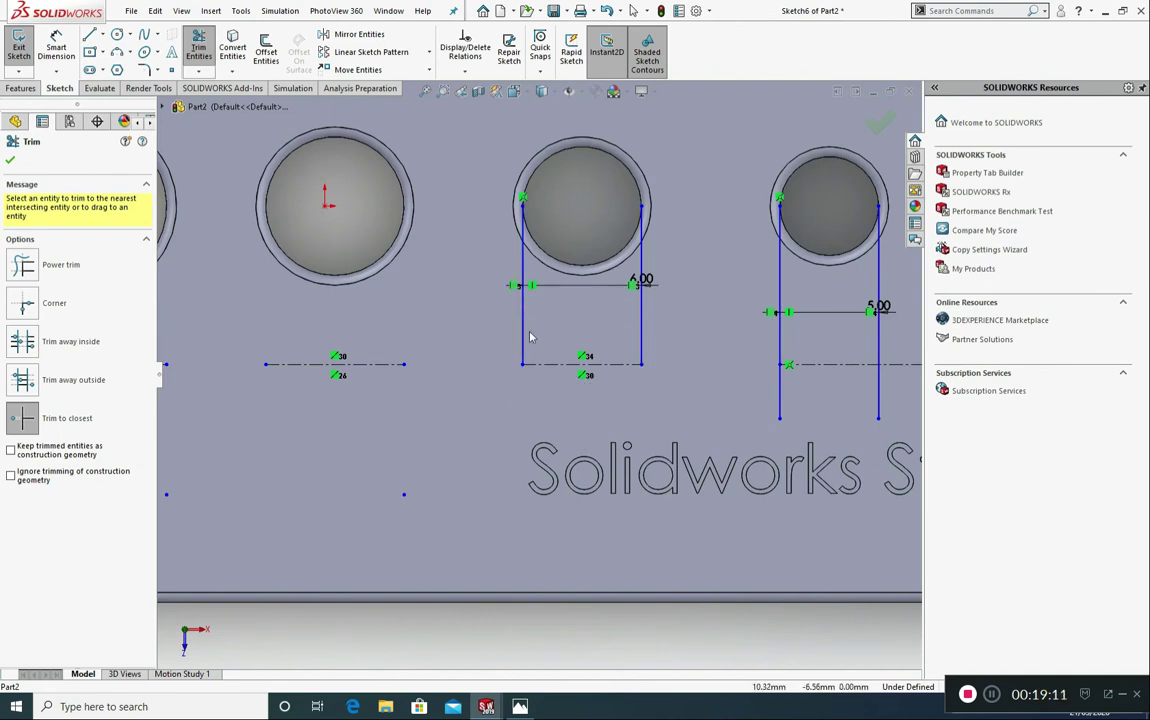
left_click(524, 338)
left_click(643, 326)
scroll(669, 407, "up", 4)
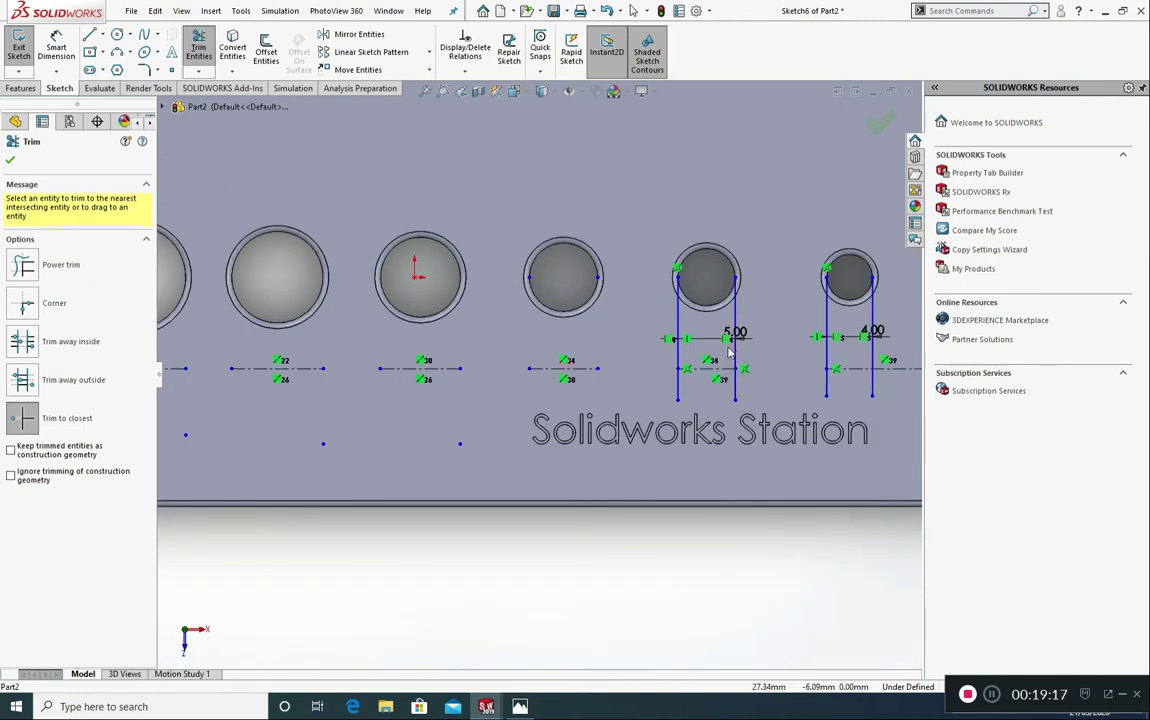
left_click(722, 341)
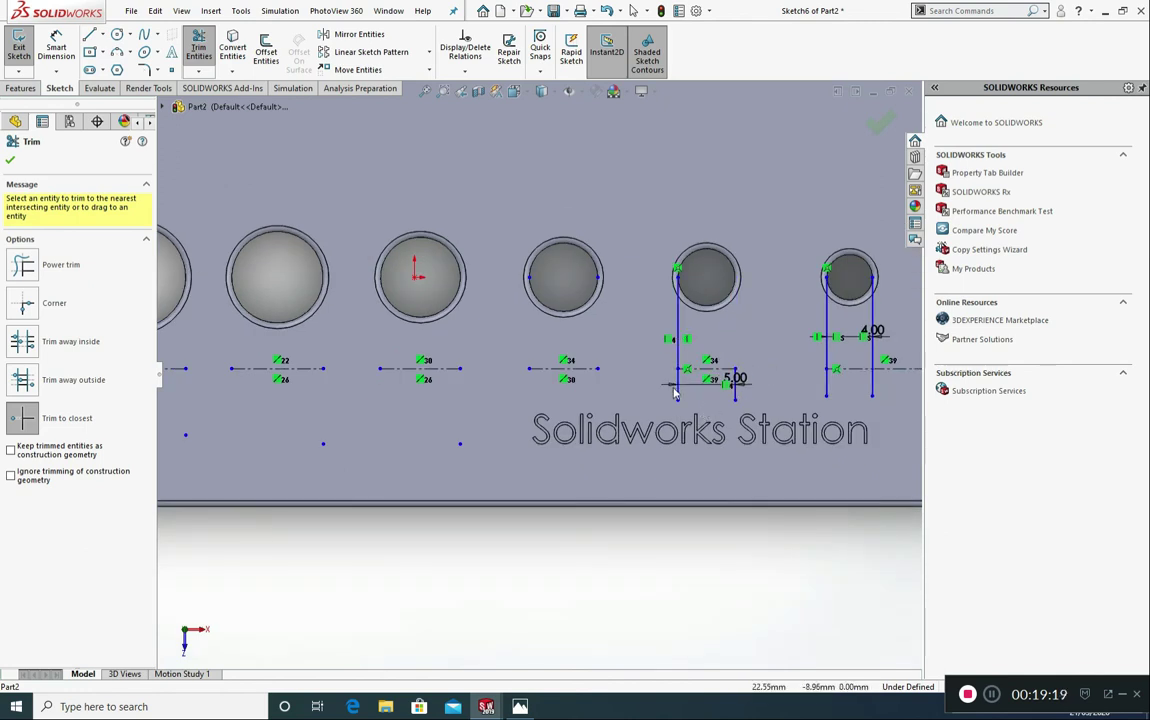
left_click(680, 332)
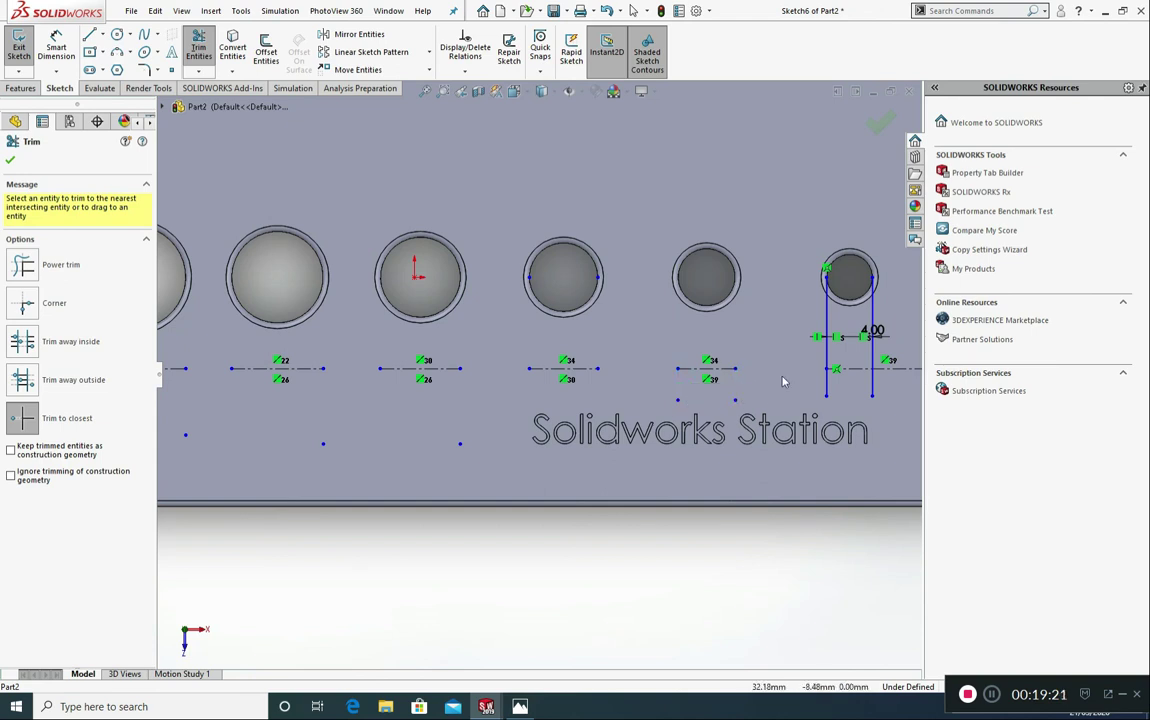
- Trim the horizontal line's overhang to the right of the 4 mm hole and both vertical lines below that hole
scroll(857, 375, "down", 3)
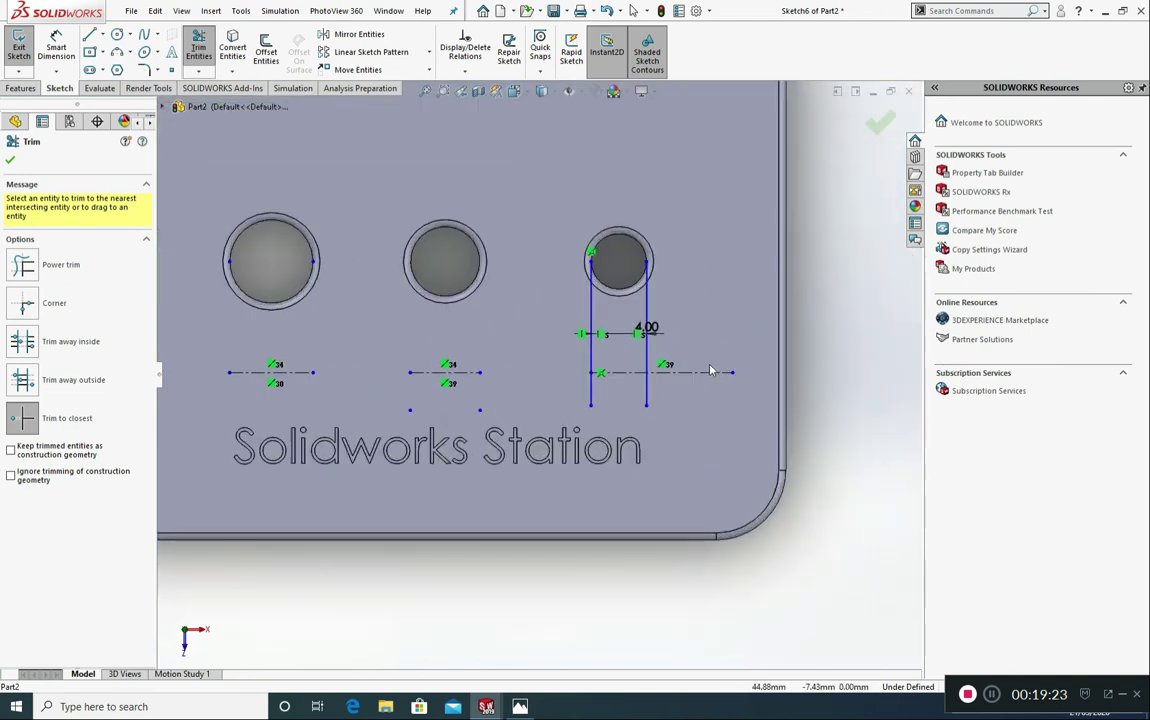
left_click(700, 375)
left_click(647, 350)
left_click(647, 400)
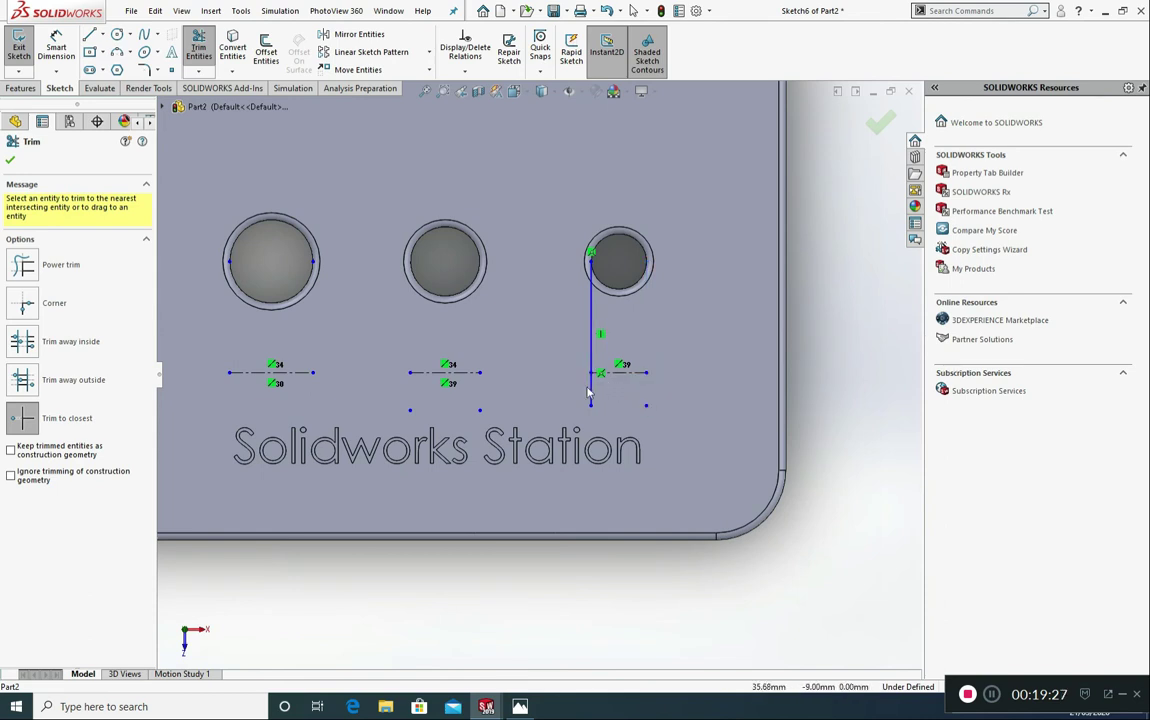
left_click(590, 392)
scroll(463, 407, "up", 5)
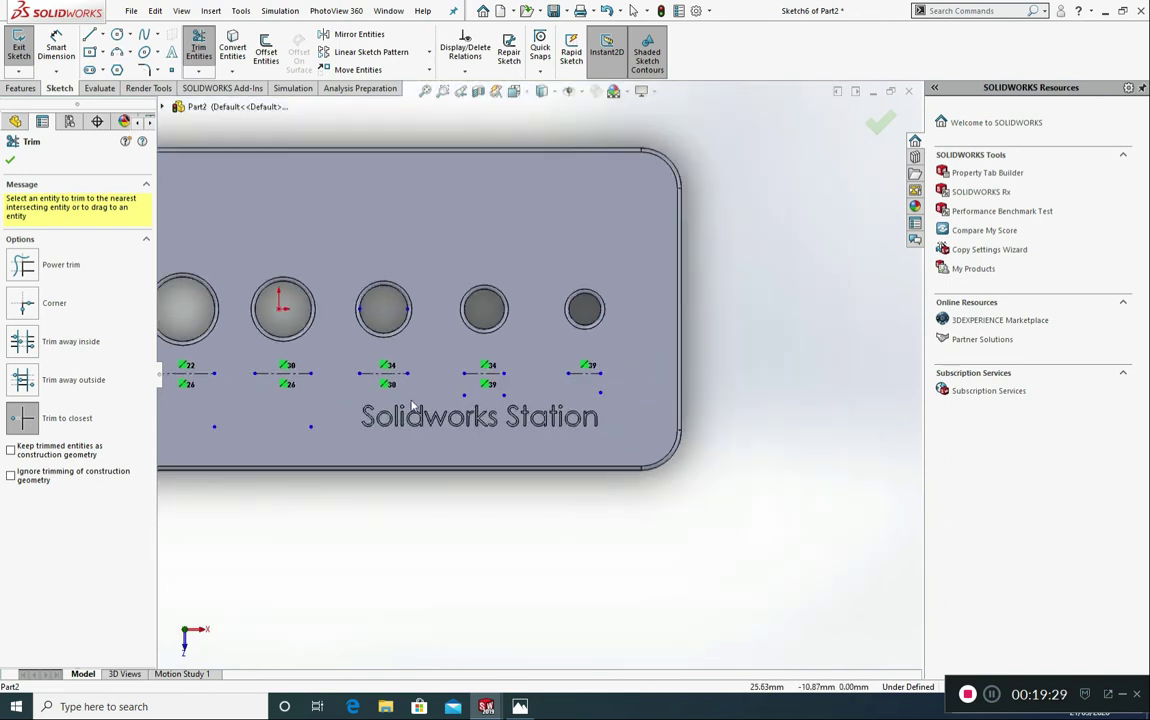
scroll(311, 358, "down", 8)
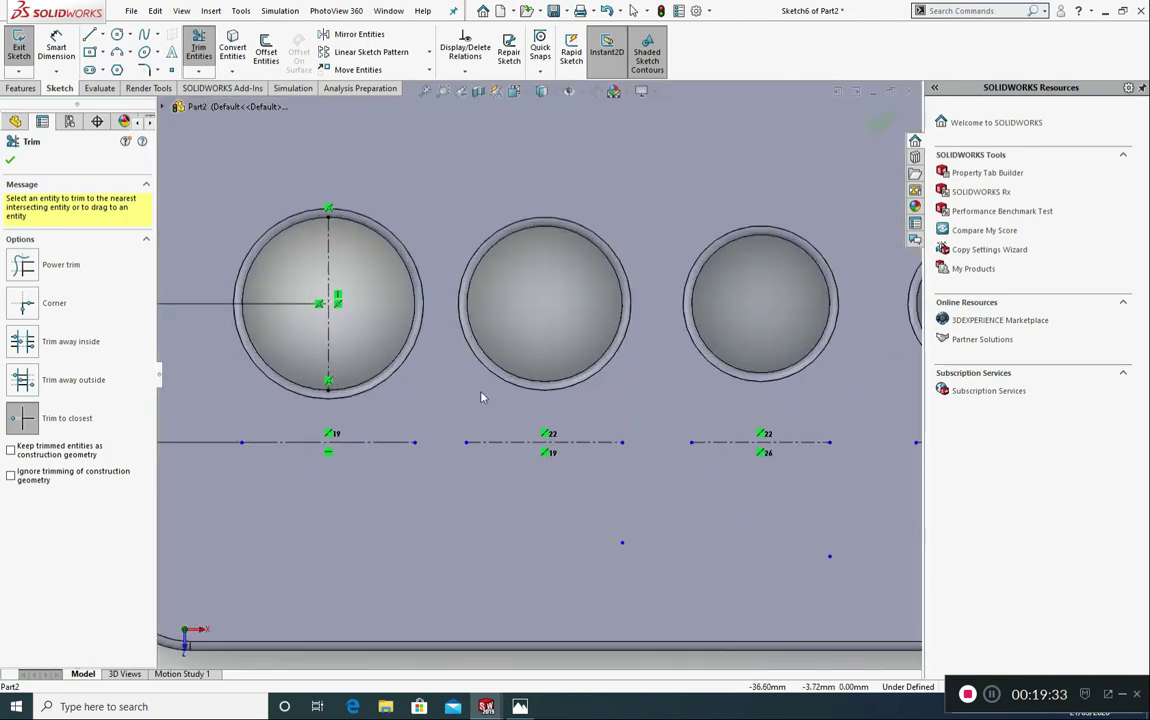
- Trim away the vertical construction line inside the 10 mm hole, accepting the loss of its relations, and exit the sketch
scroll(420, 385, "up", 6)
scroll(480, 378, "down", 4)
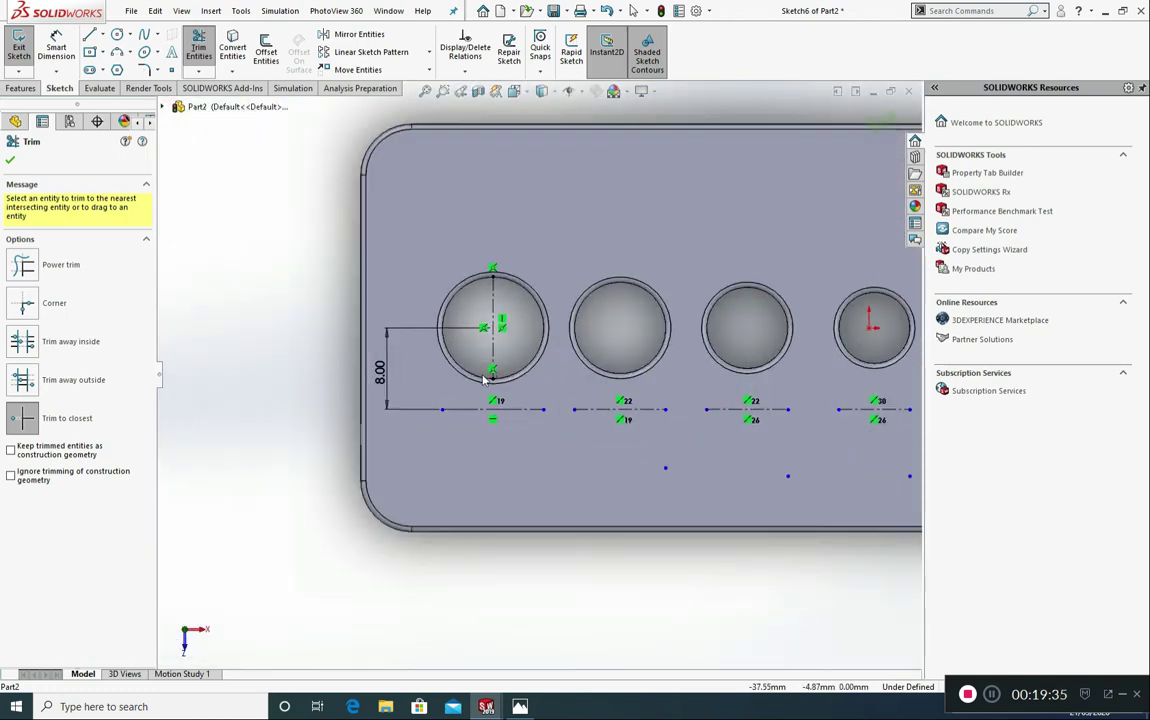
left_click(494, 300)
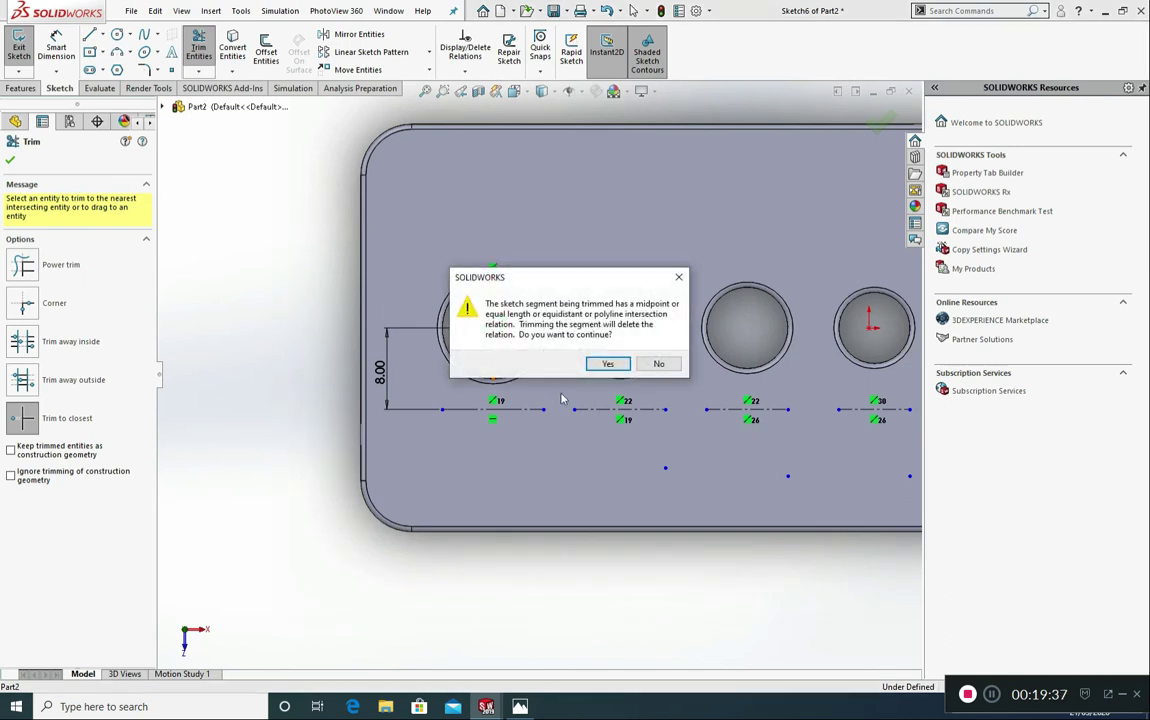
left_click(605, 364)
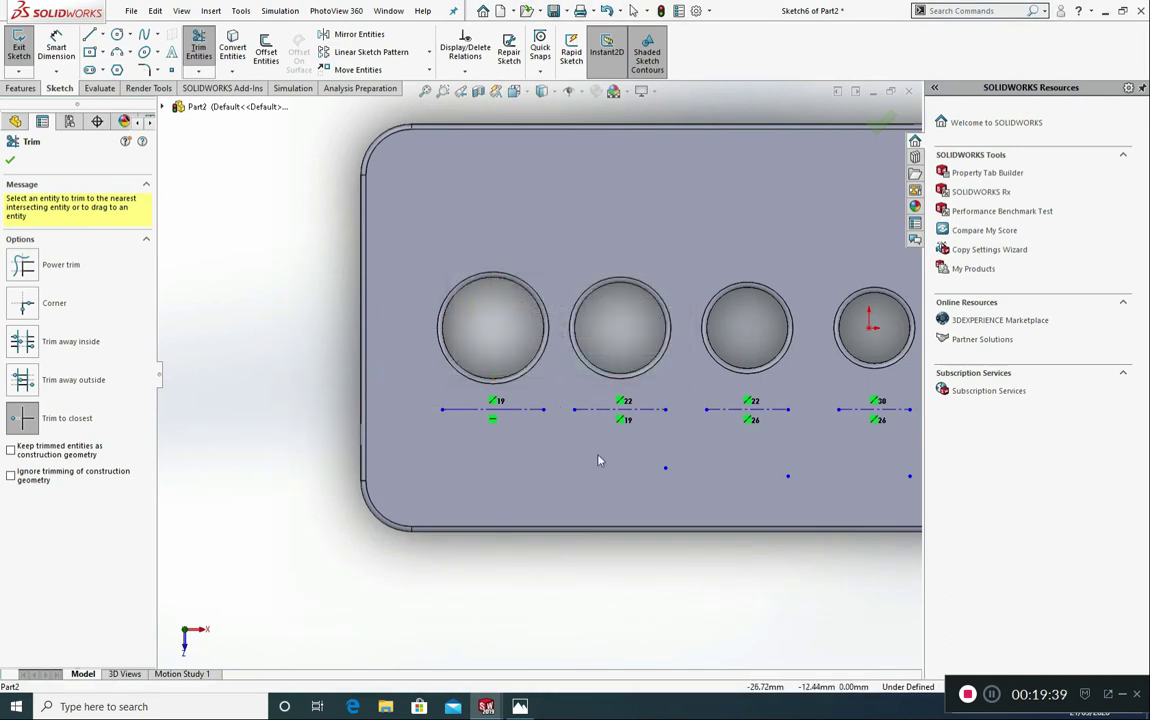
scroll(595, 455, "up", 3)
left_click(10, 160)
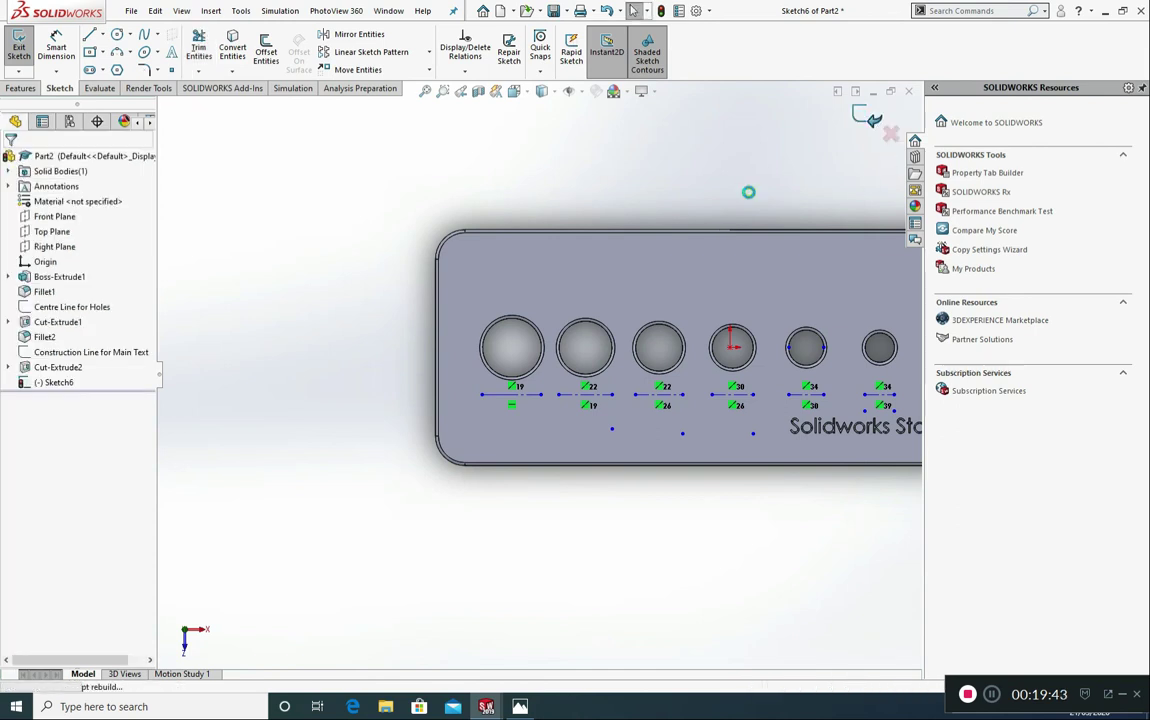
left_click(872, 117)
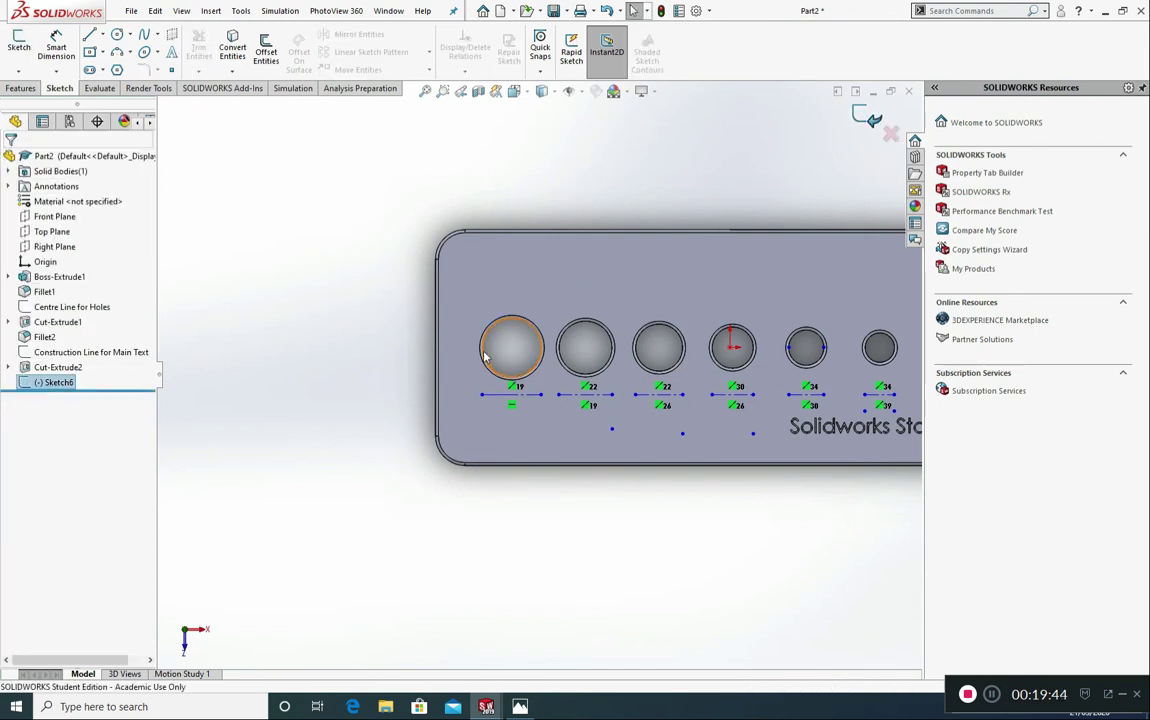
- Rename the finished sketch as "Construction Line for Numbers"
right_click(66, 386)
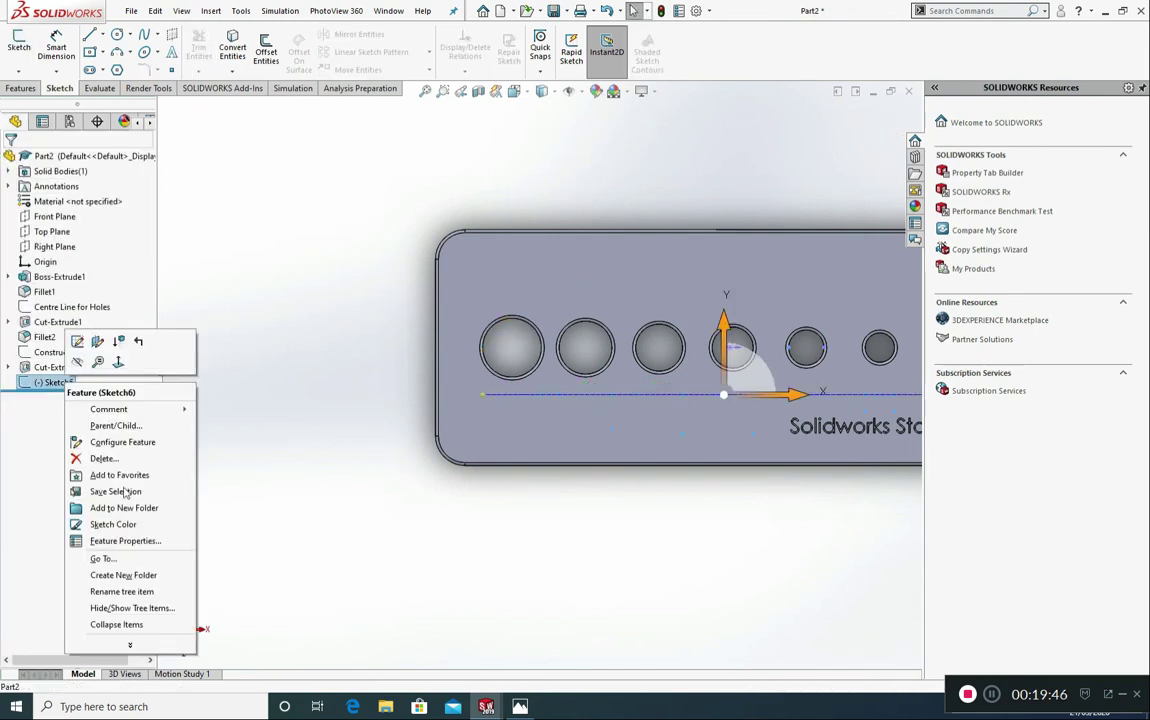
left_click(125, 592)
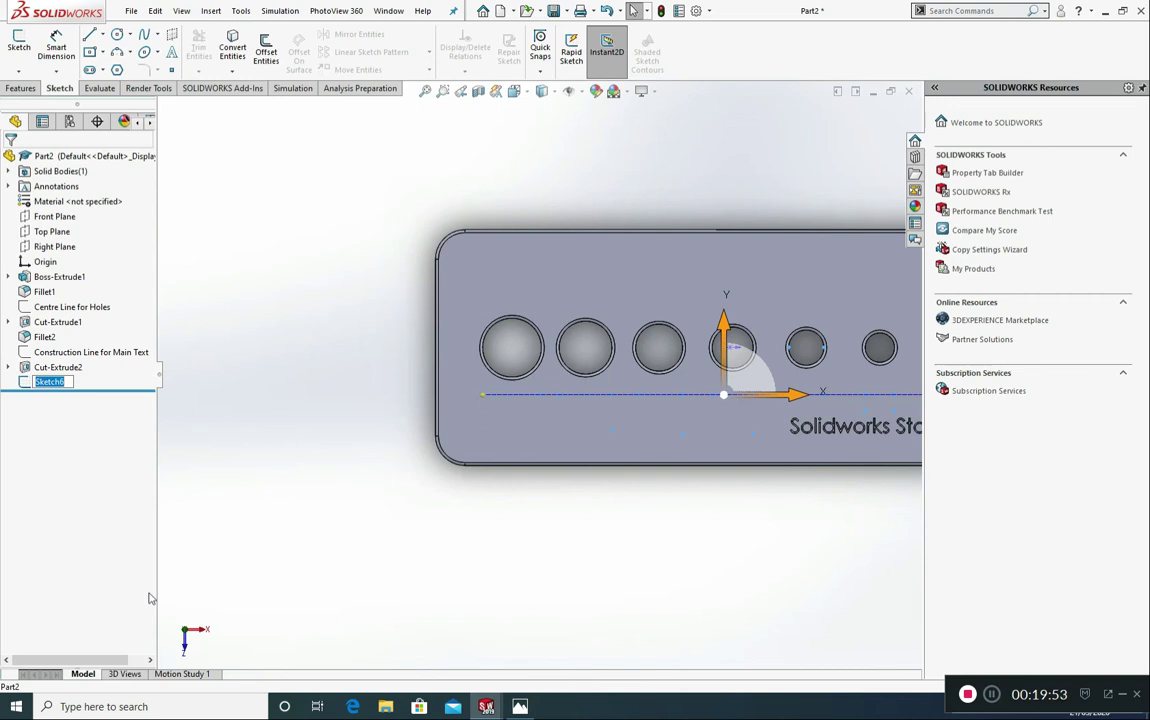
type("Construction Line")
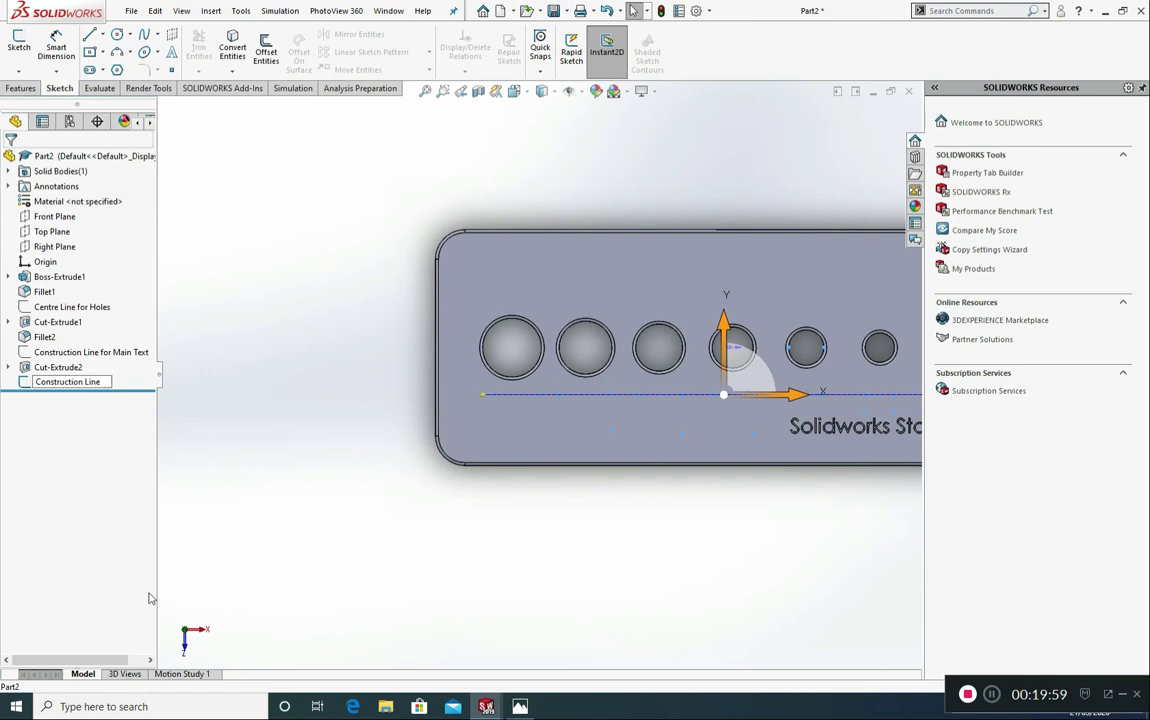
type(" for Number")
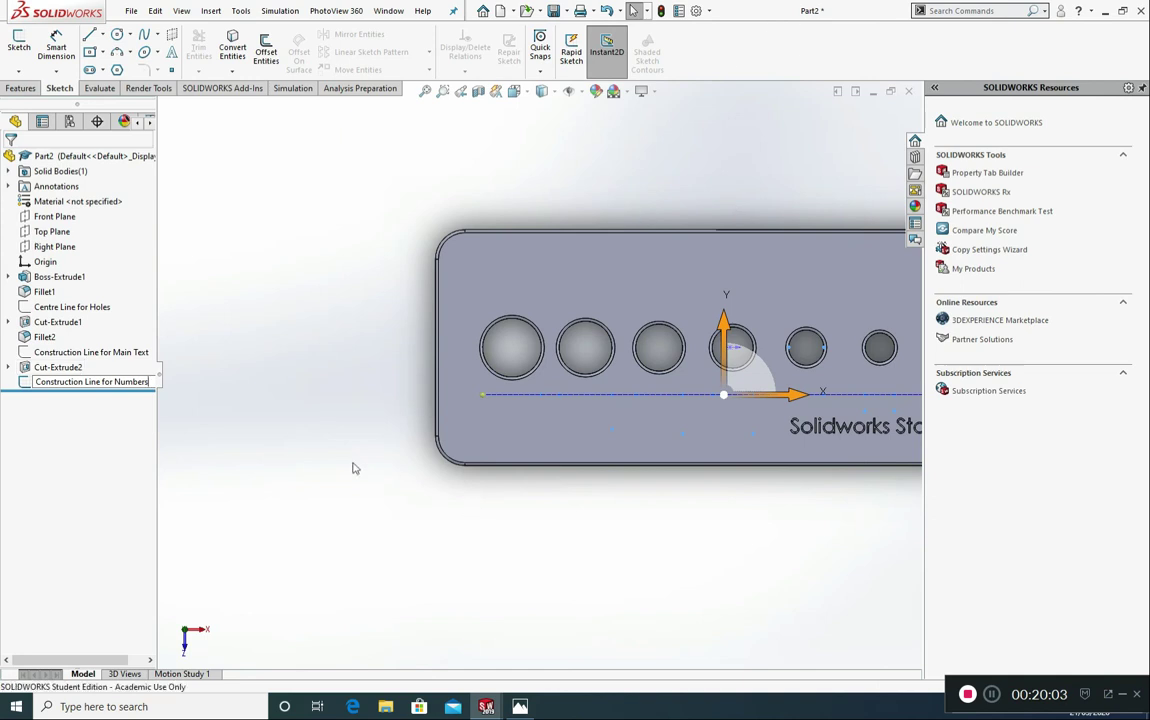
type("s")
left_click(276, 409)
- Start a new sketch on the plate's large face that carries the lettering
scroll(475, 500, "up", 3)
middle_click_drag(475, 500, 526, 521)
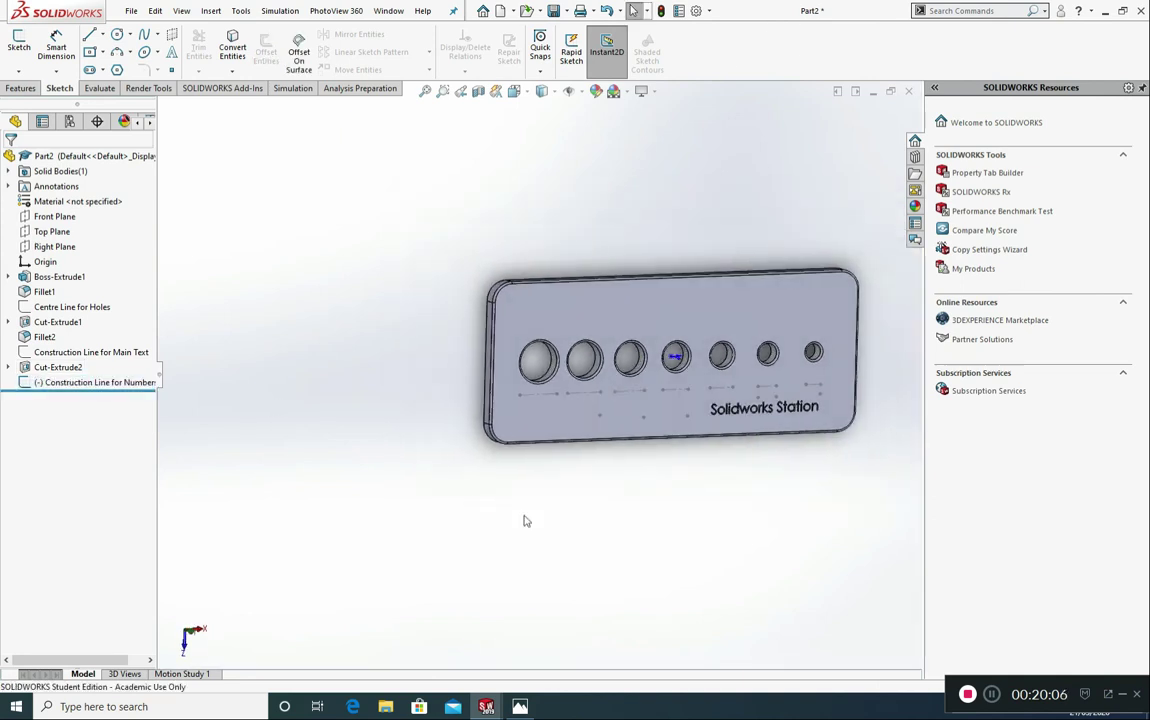
left_click(556, 423)
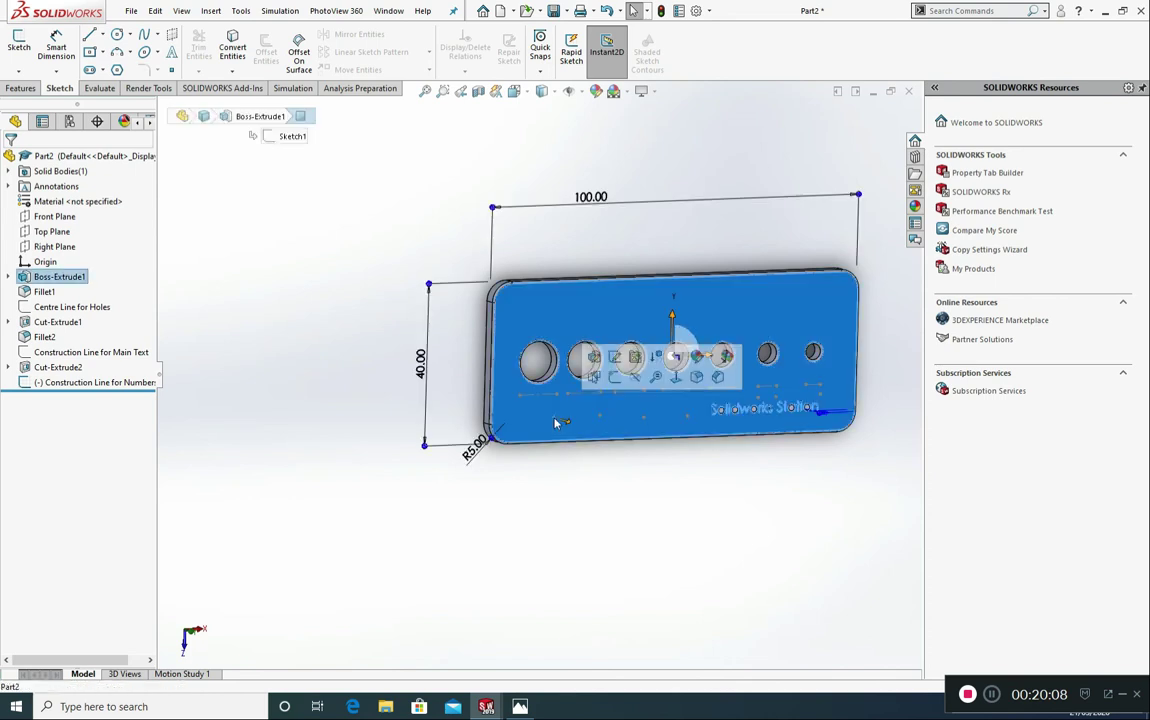
left_click(670, 380)
left_click(18, 45)
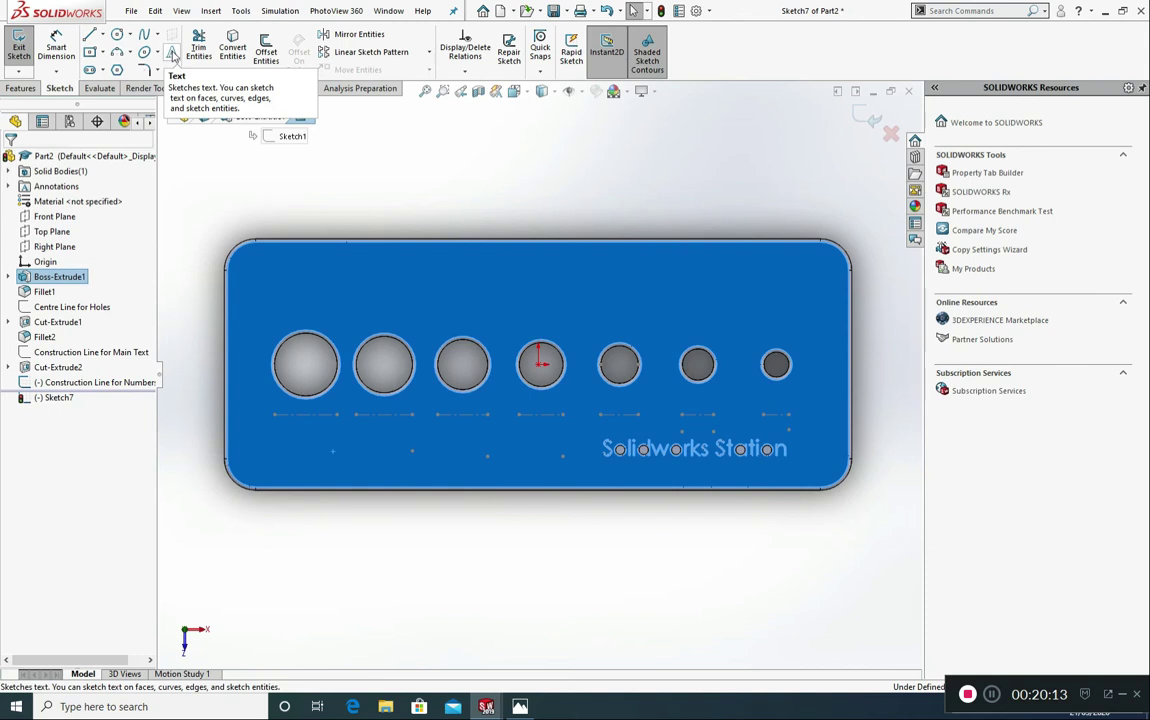
- Add the sketch text "10" along the construction line below the 10 mm hole, replacing the document font with a 2 mm height
left_click(172, 53)
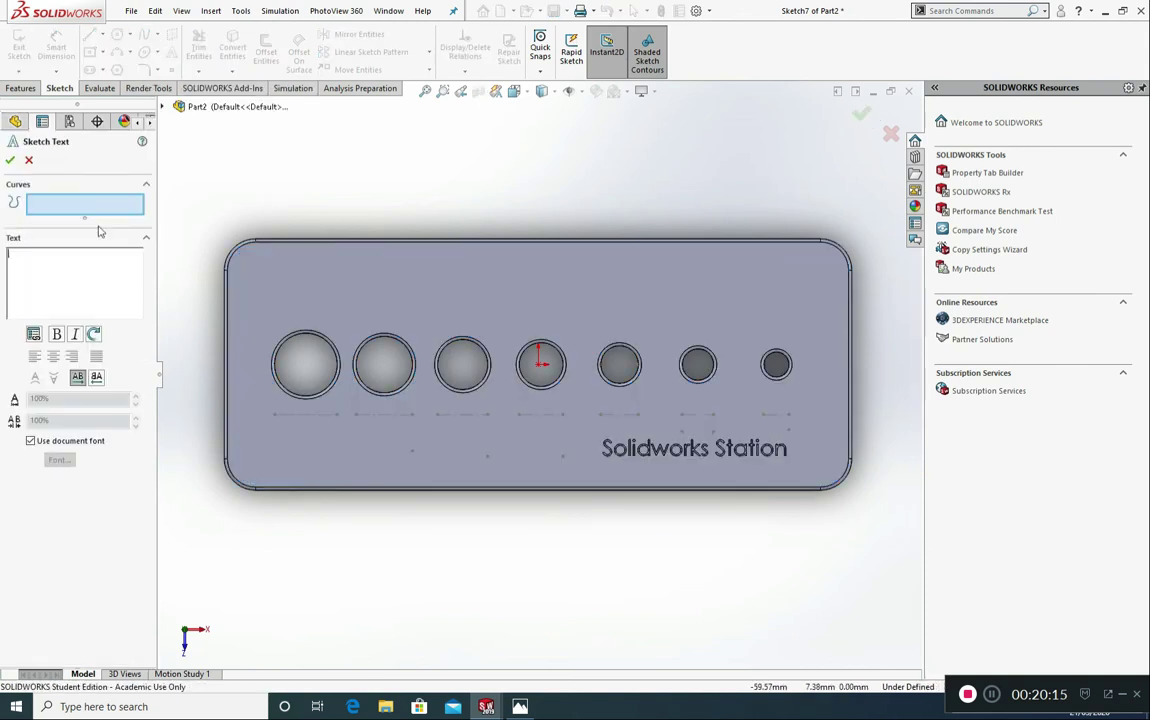
left_click(307, 416)
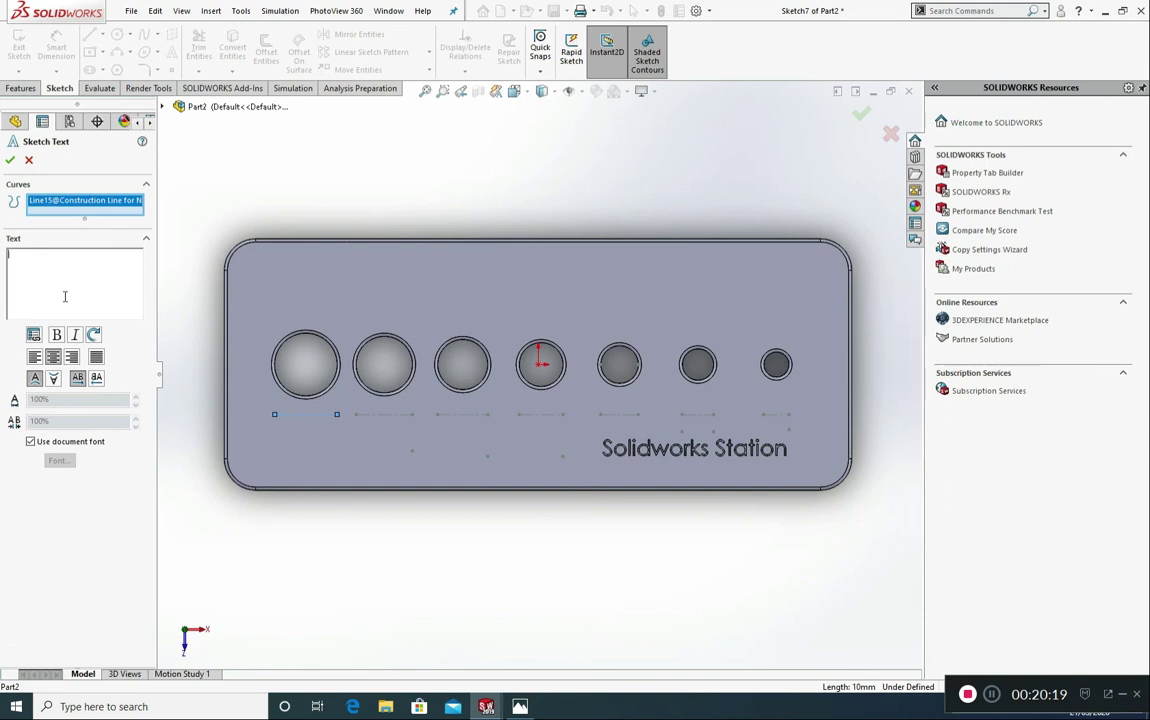
type("10")
left_click(31, 443)
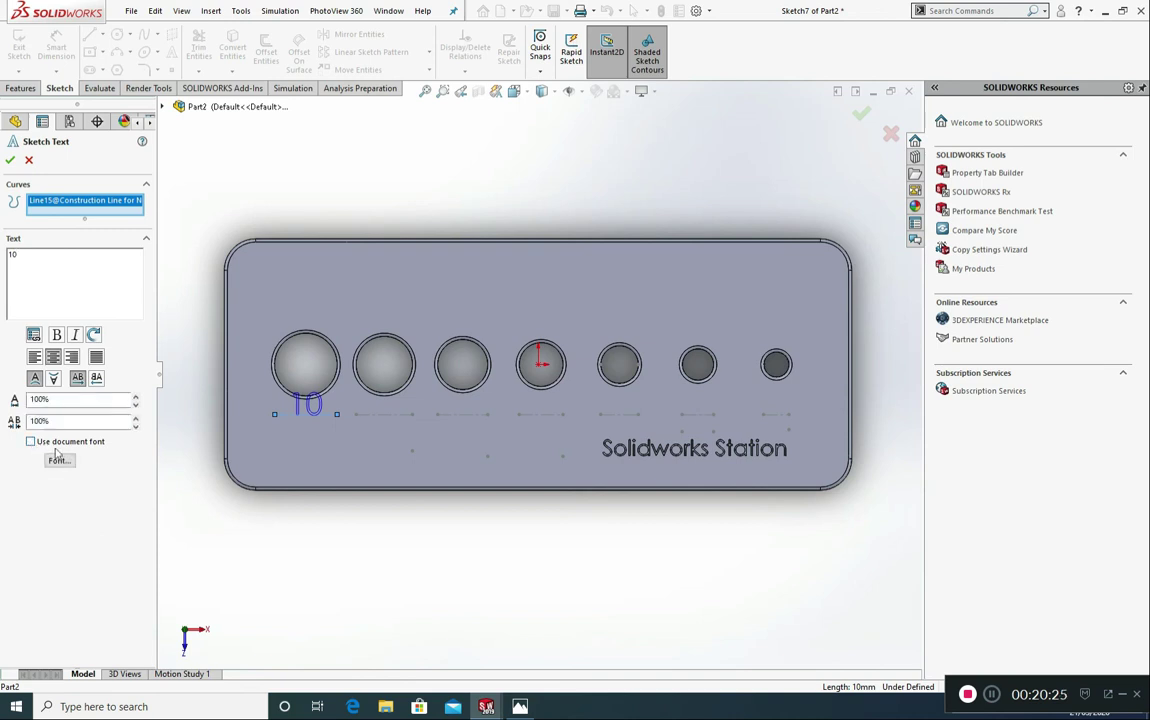
left_click(60, 461)
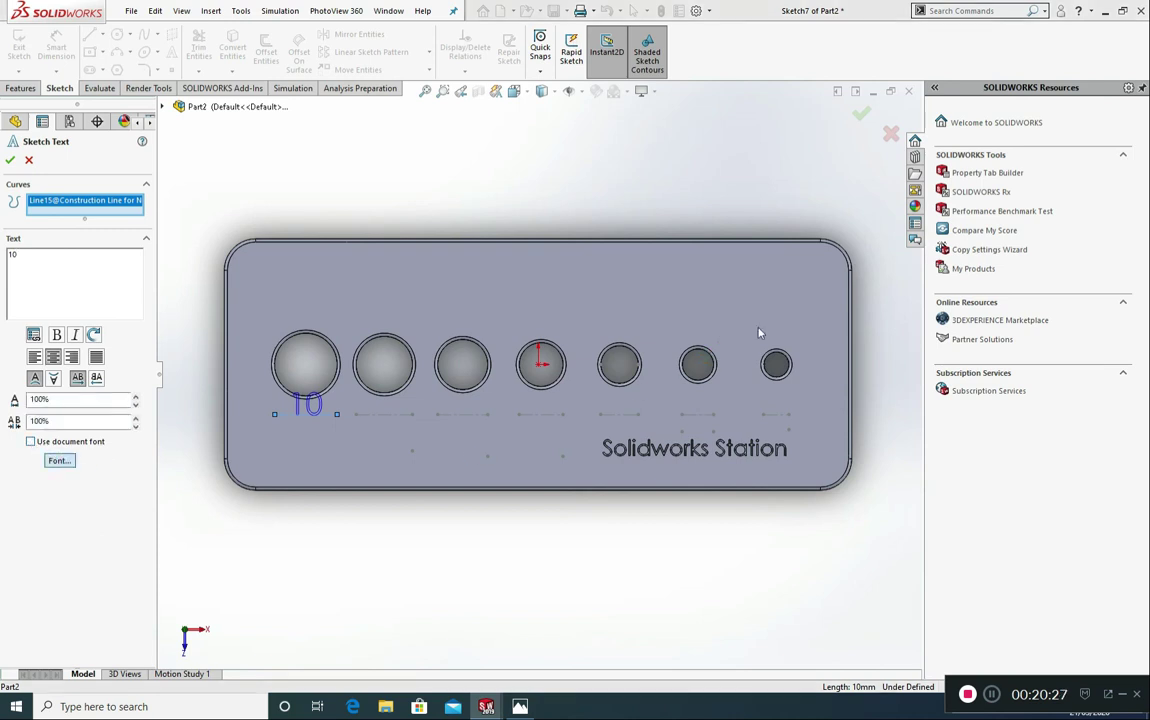
double_click(653, 289)
type("2")
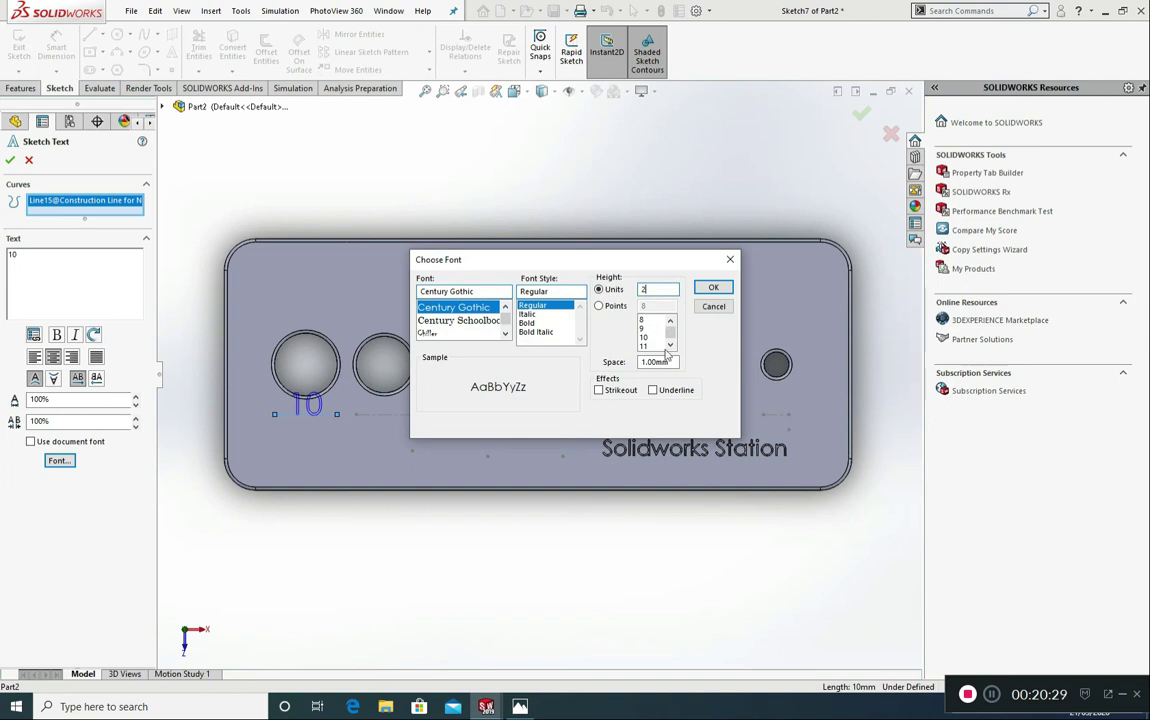
left_click(713, 288)
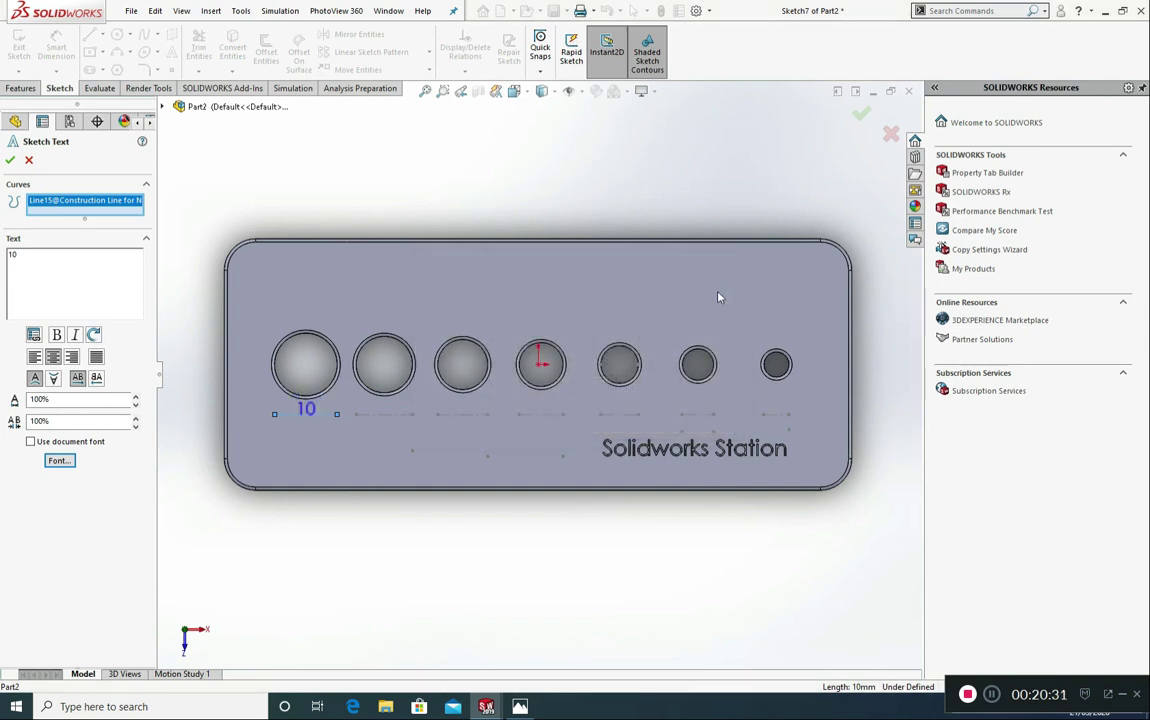
left_click(10, 160)
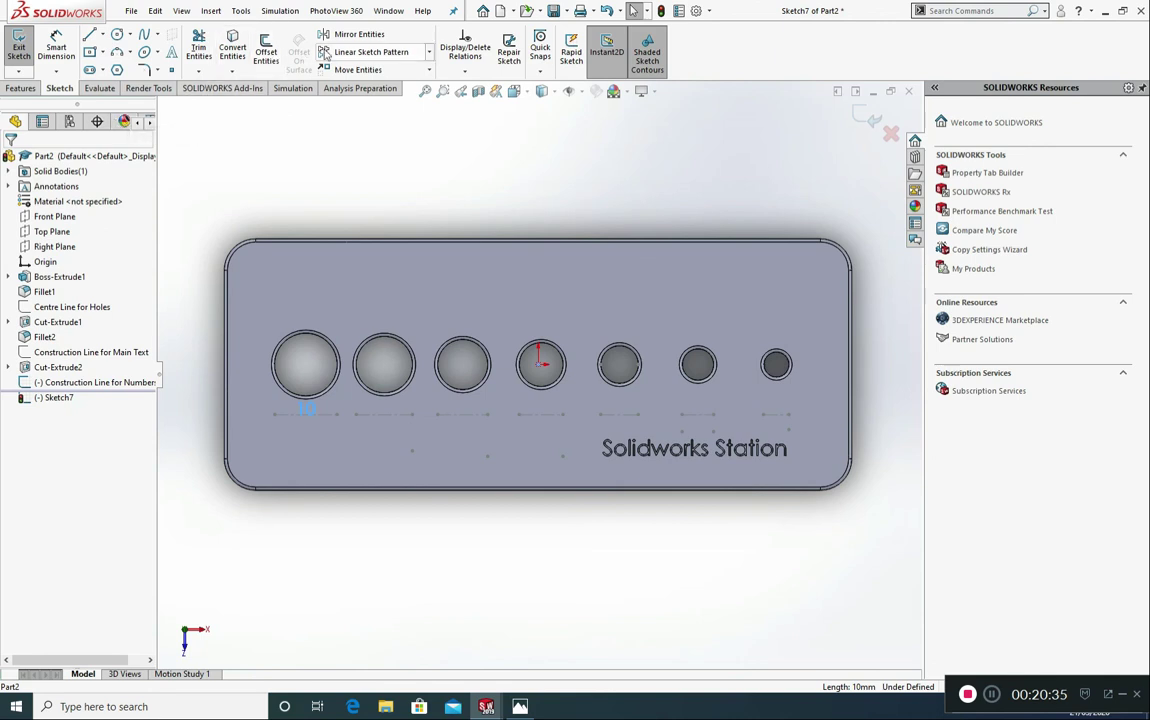
- Add the sketch text "9" along the construction line below the 9 mm hole, with a custom font height of 2 mm
left_click(171, 52)
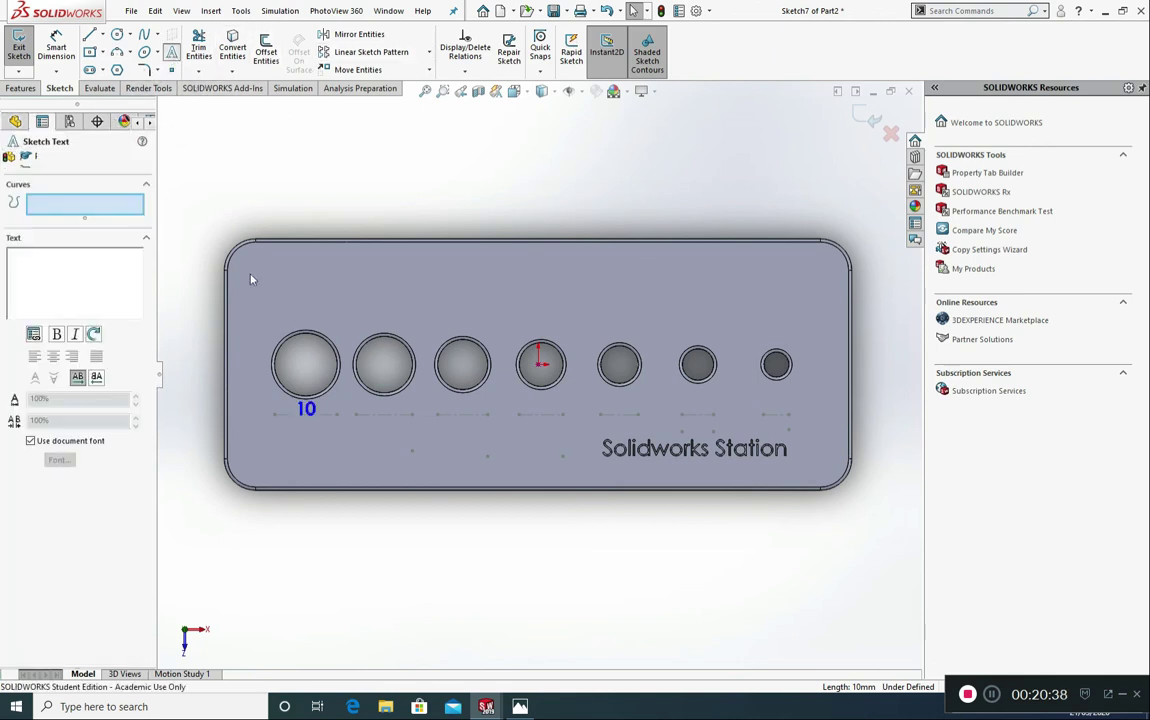
left_click(390, 415)
type("9")
left_click(41, 444)
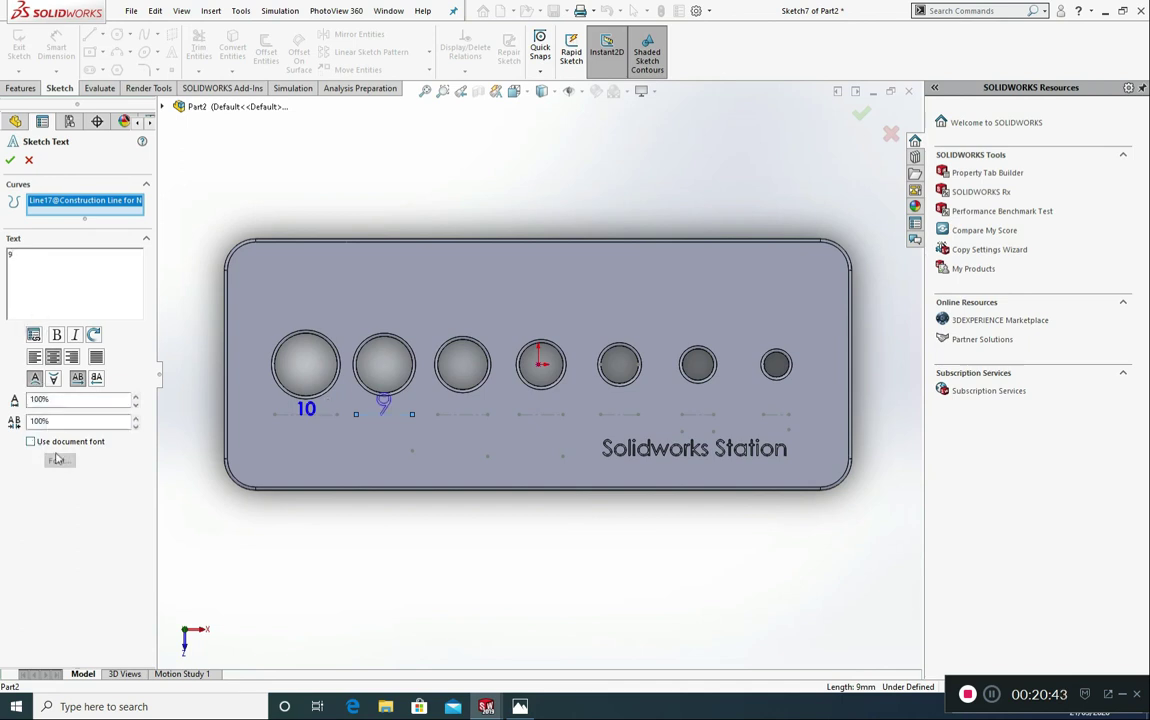
double_click(652, 289)
key("BackSpace")
type("2")
left_click(713, 288)
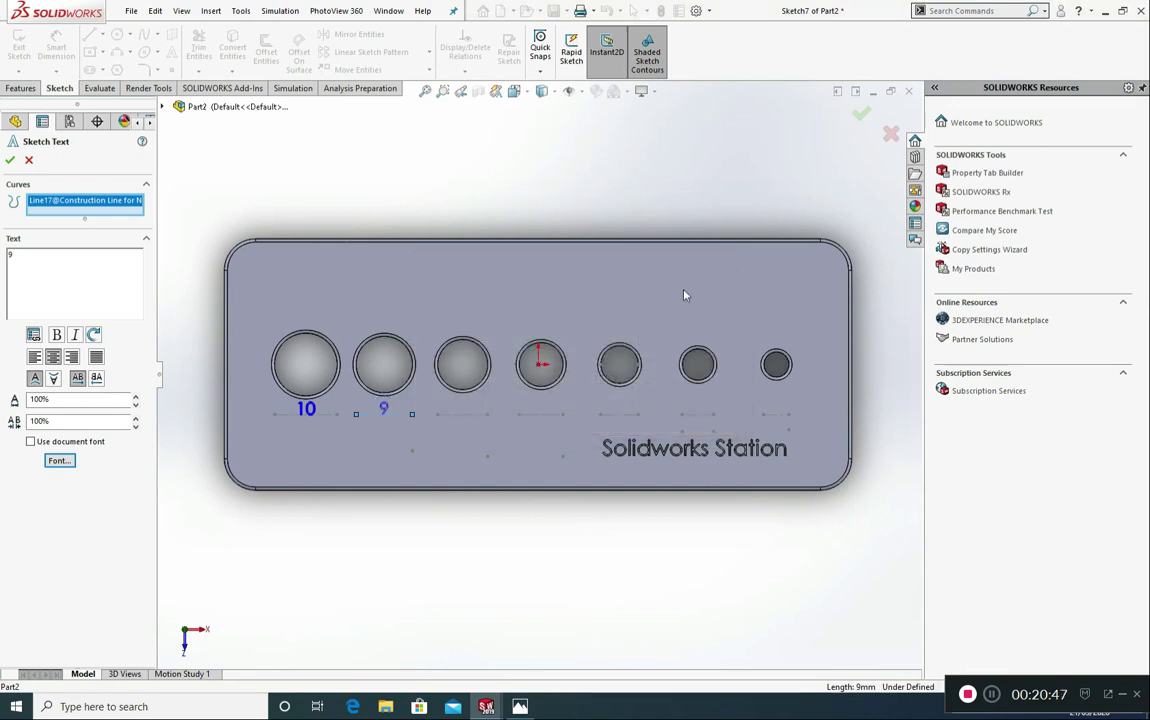
left_click(10, 160)
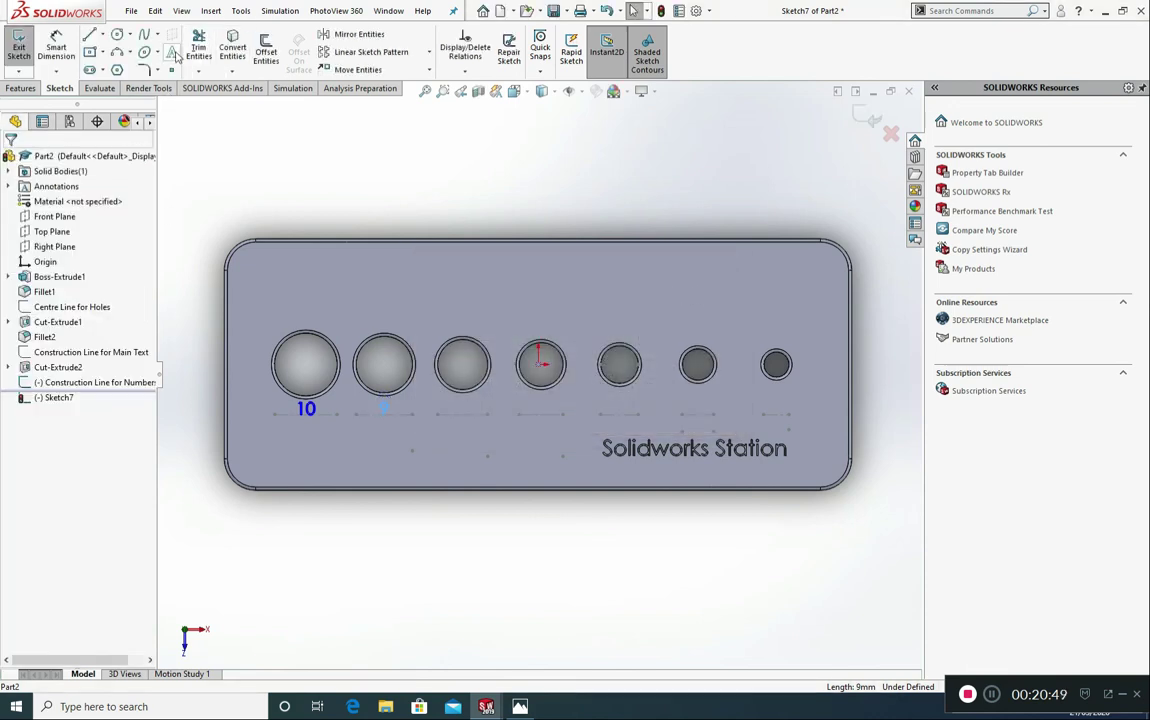
- Add the sketch text "8" along the construction line below the 8 mm hole, with a custom font height of 2 mm
left_click(173, 54)
left_click(462, 415)
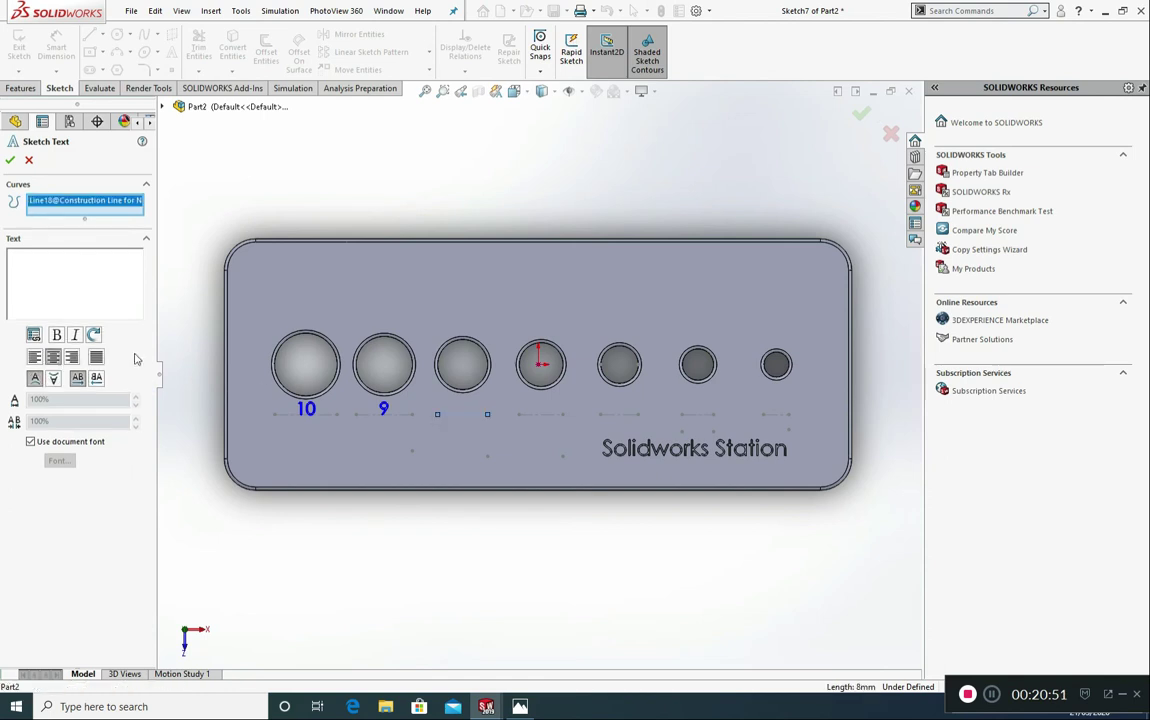
left_click(83, 271)
type("8")
left_click(46, 444)
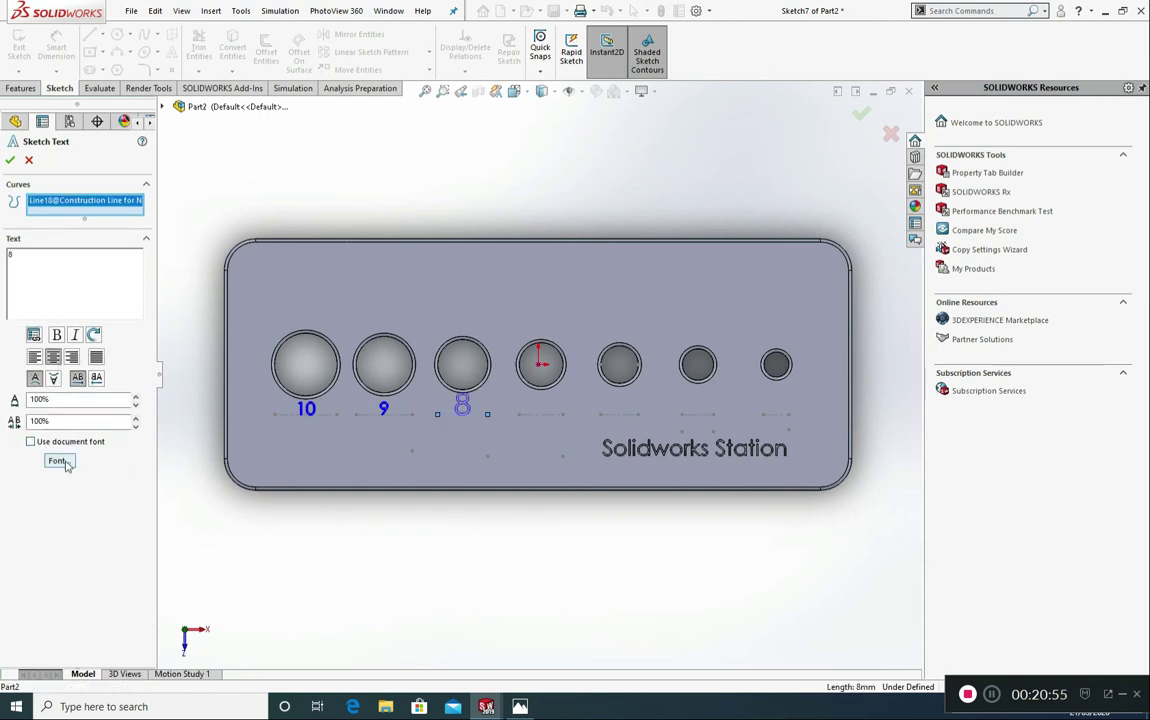
left_click(59, 460)
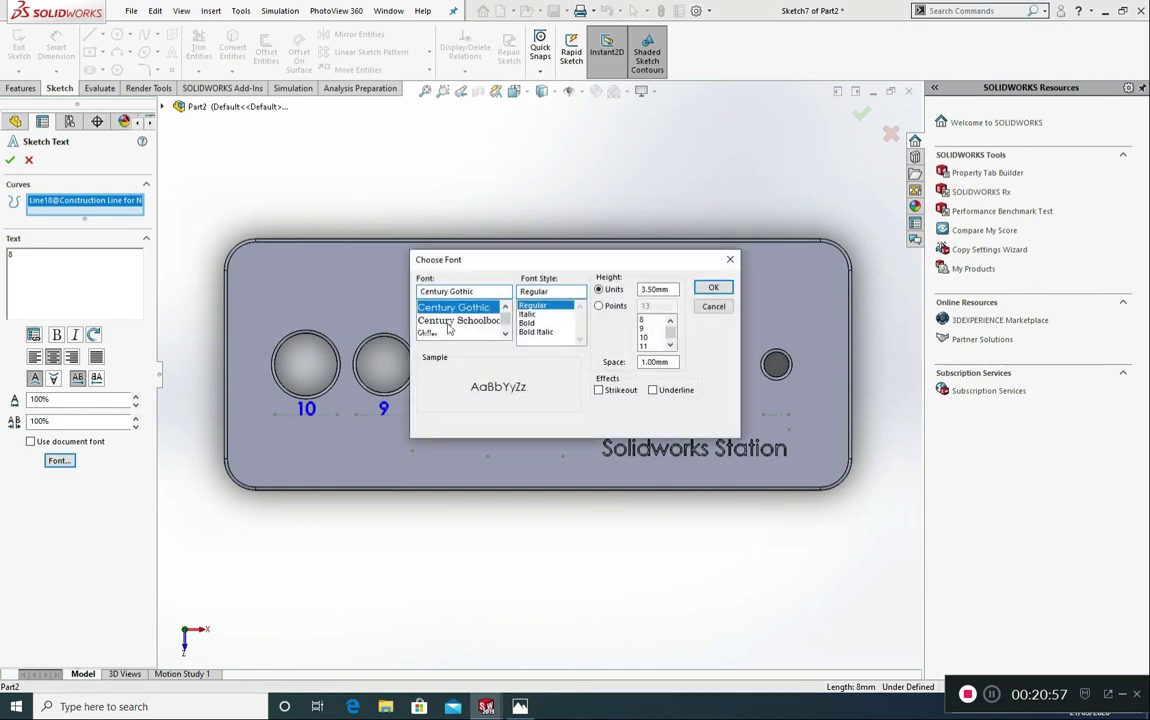
double_click(655, 289)
type("2")
left_click(713, 288)
left_click(10, 160)
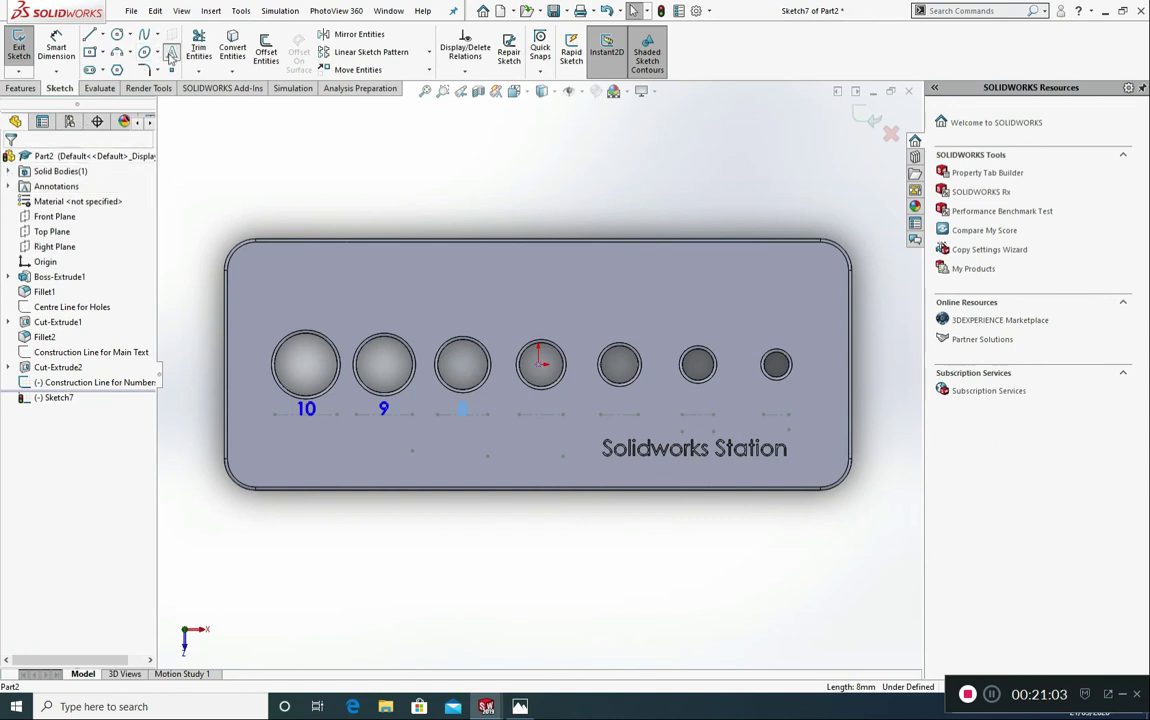
- Add the sketch text "7" along the construction line below the 7 mm hole, at the same 2 mm font height as the other numbers
left_click(171, 52)
left_click(545, 416)
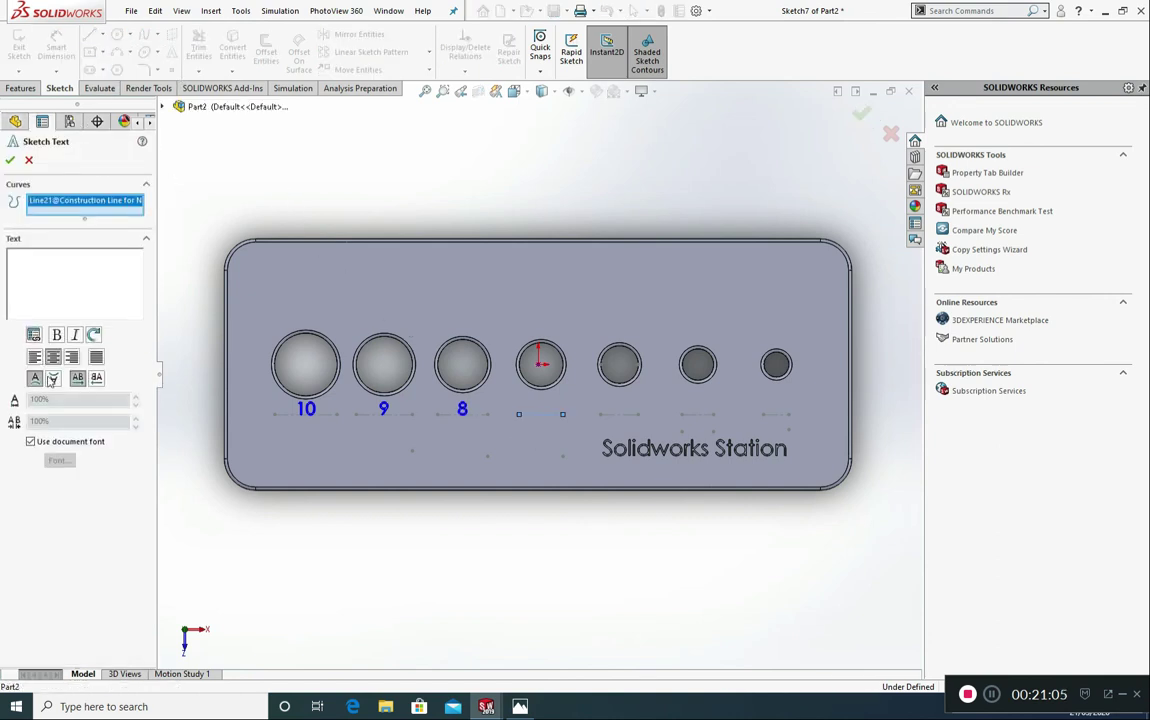
left_click(13, 280)
type("7")
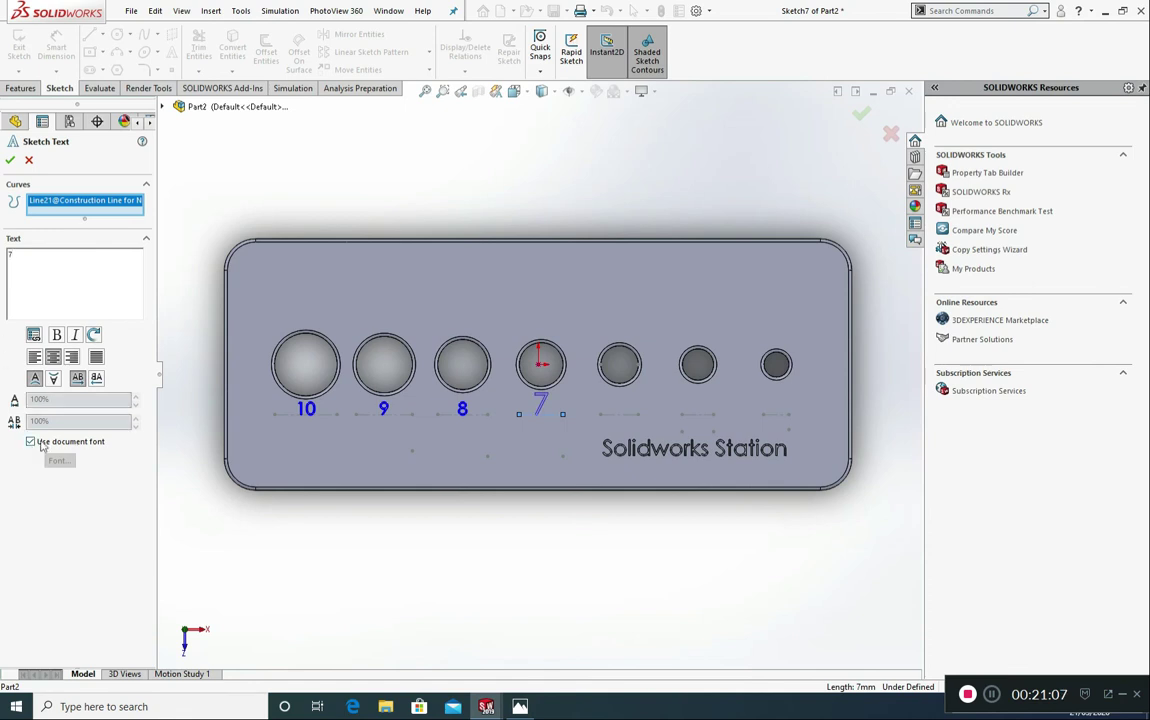
left_click(30, 441)
left_click(59, 460)
double_click(651, 290)
left_click(708, 289)
left_click(10, 159)
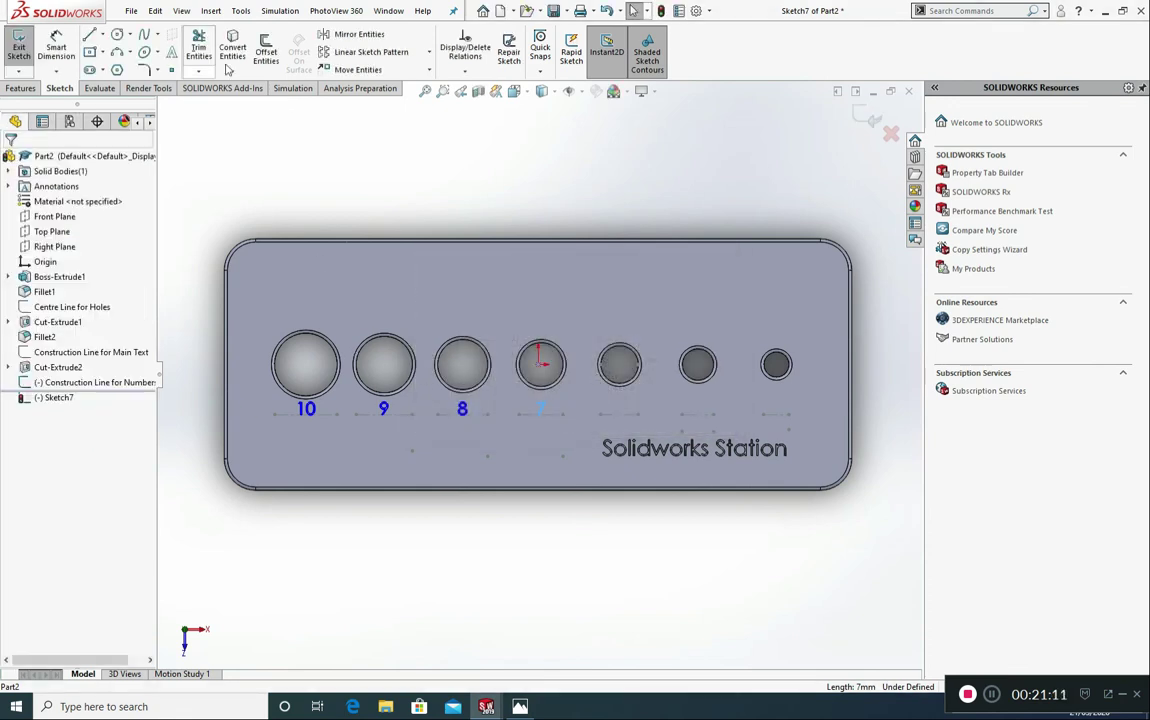
- Add the sketch text "6" along the construction line below the 6 mm hole, at the same font height as the other numbers
left_click(171, 52)
left_click(614, 413)
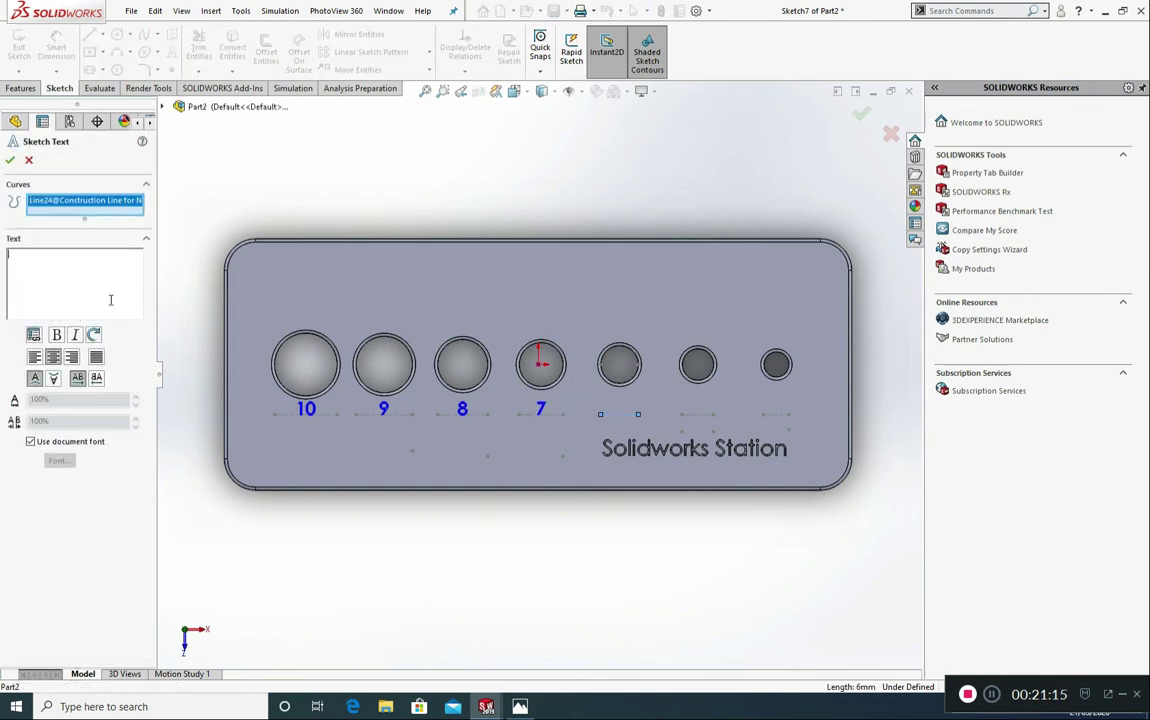
left_click(87, 297)
type("6")
left_click(44, 447)
left_click(59, 460)
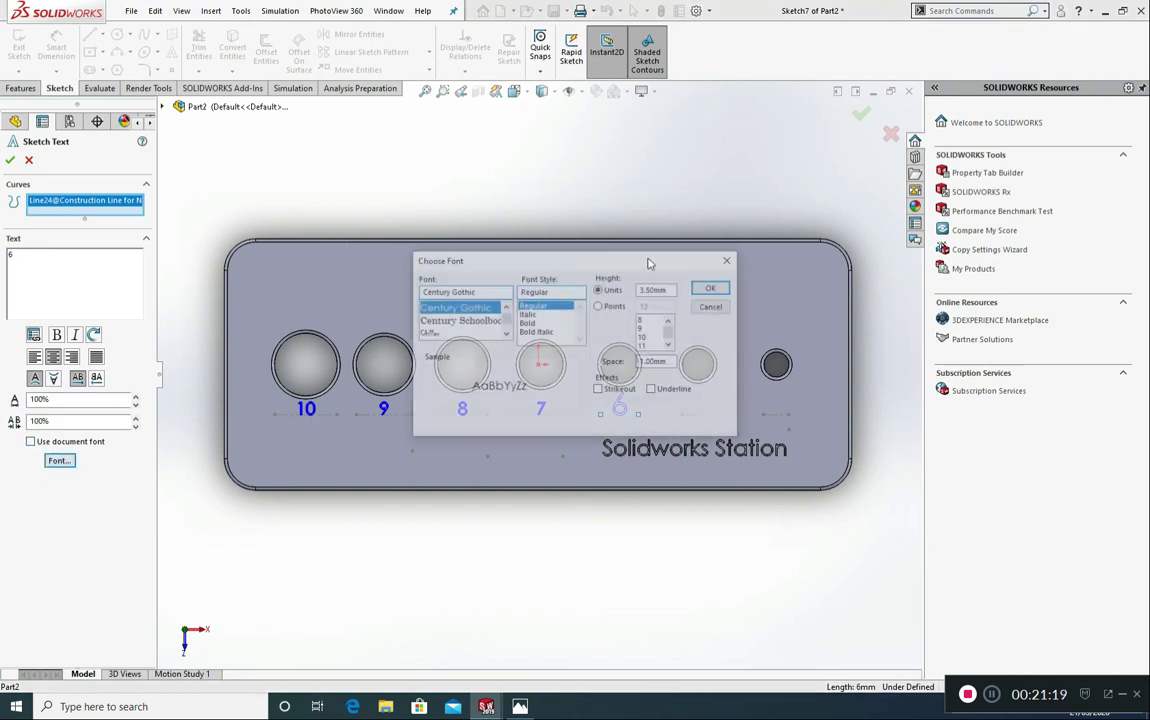
double_click(655, 289)
type("4")
key("Return")
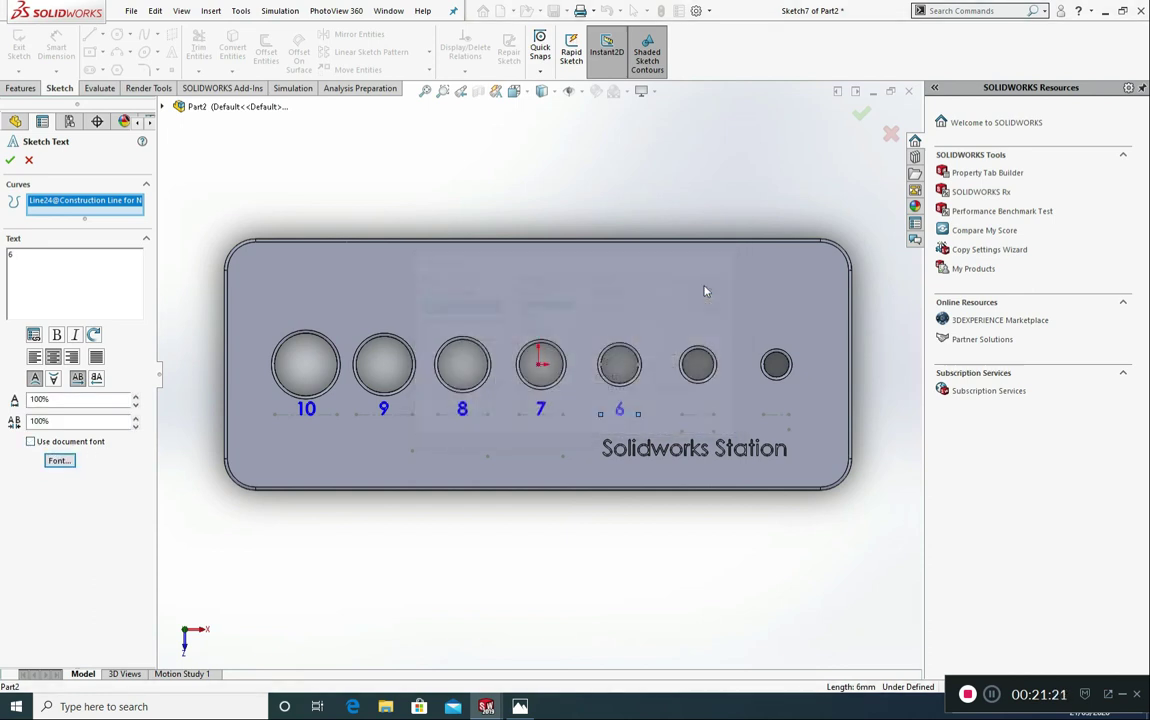
left_click(8, 160)
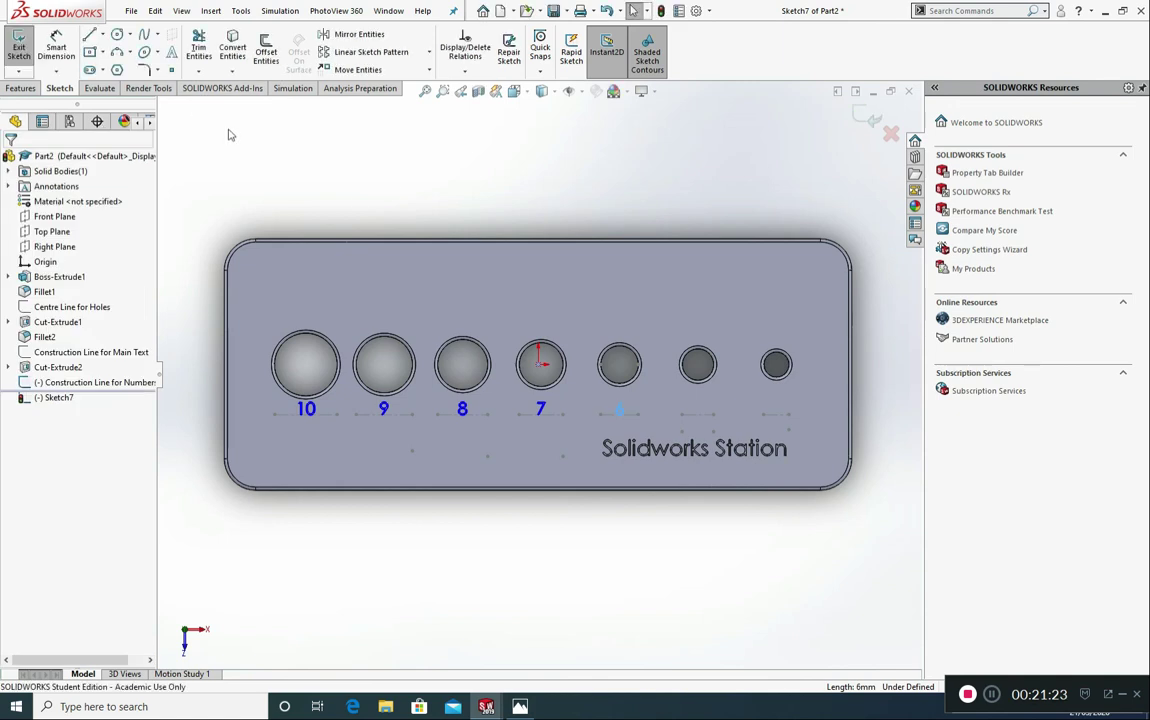
- Add the sketch text "5" along the construction line below the 5 mm hole, with a custom font height of 2 mm
left_click(172, 52)
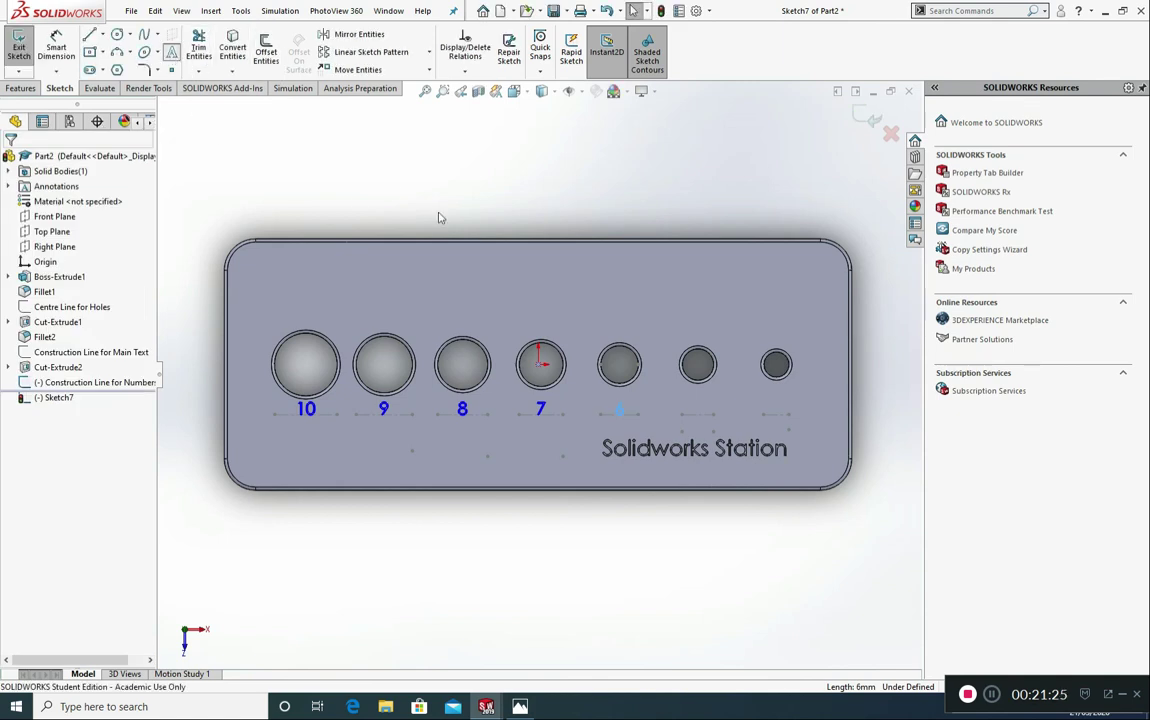
left_click(705, 416)
left_click(43, 262)
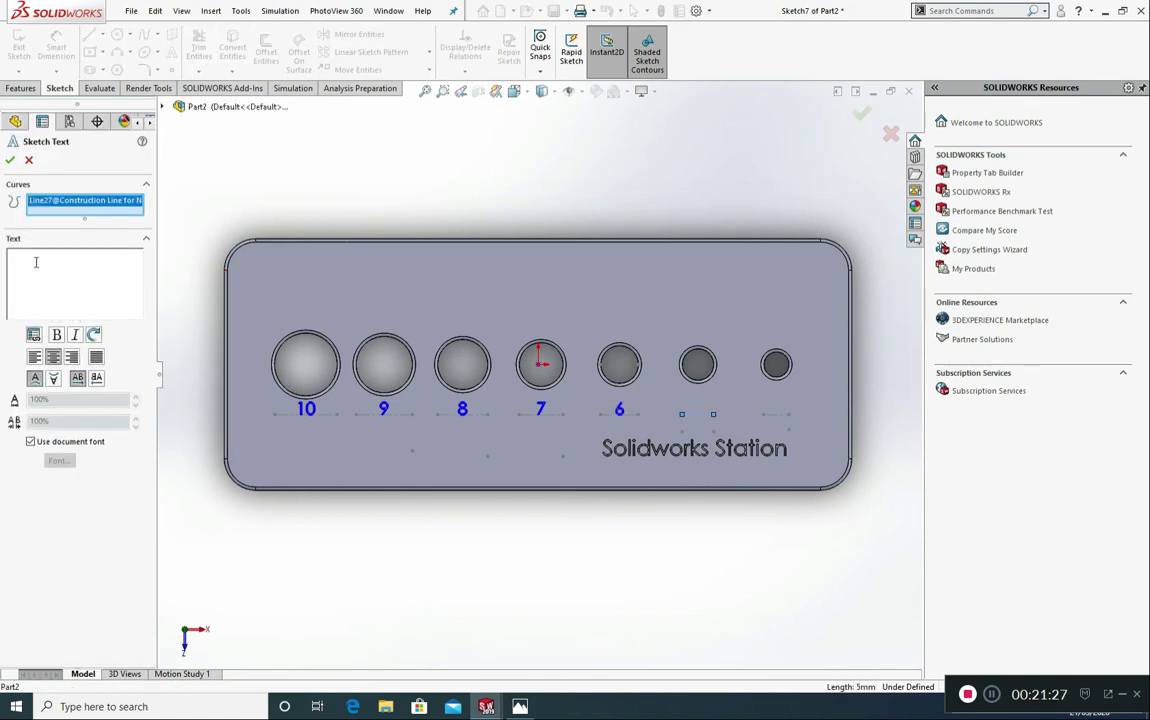
type("5")
left_click(32, 441)
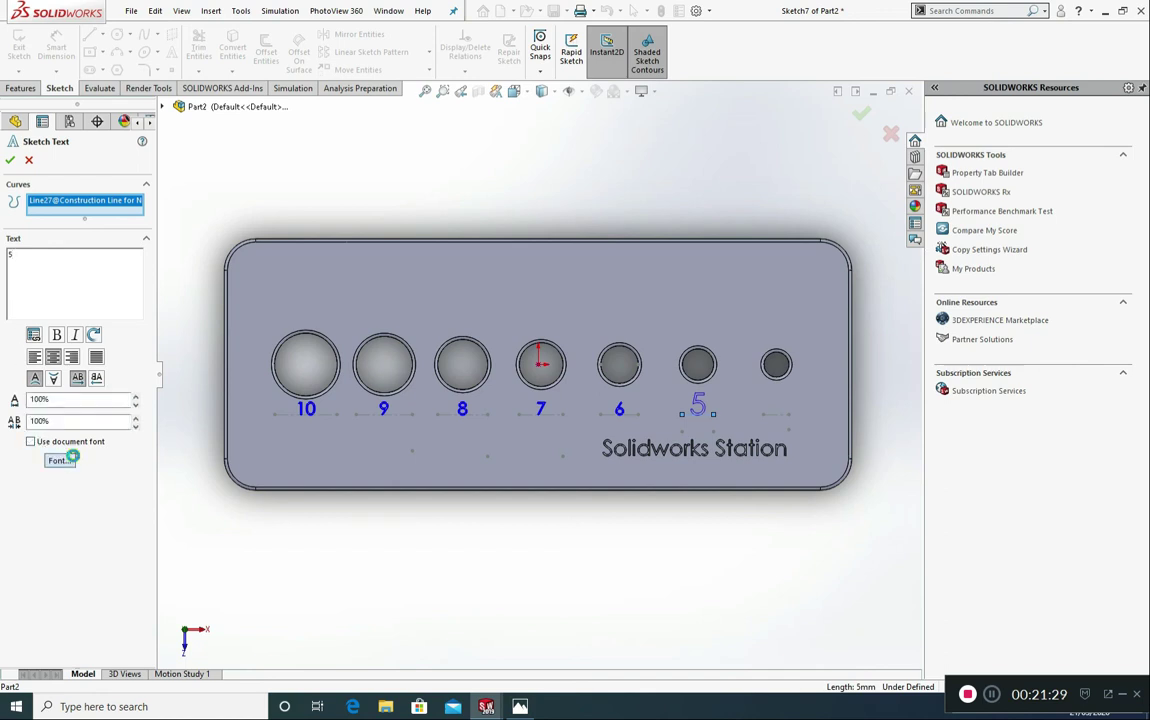
left_click(59, 460)
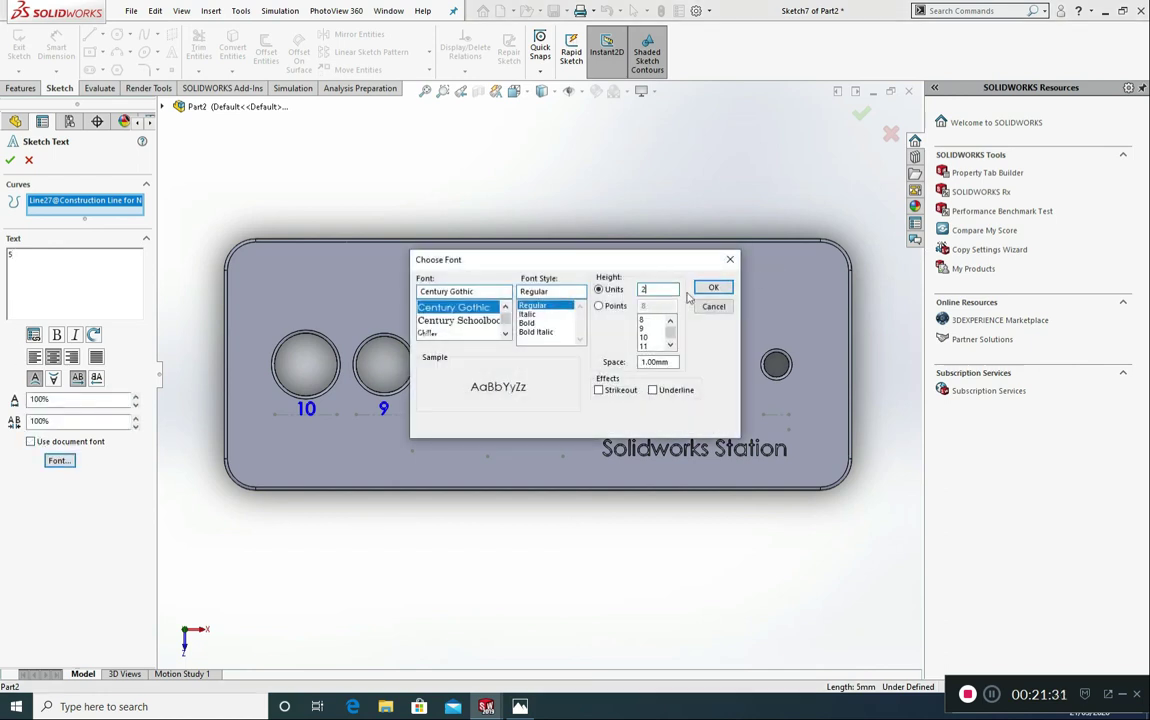
left_click(713, 287)
left_click(10, 160)
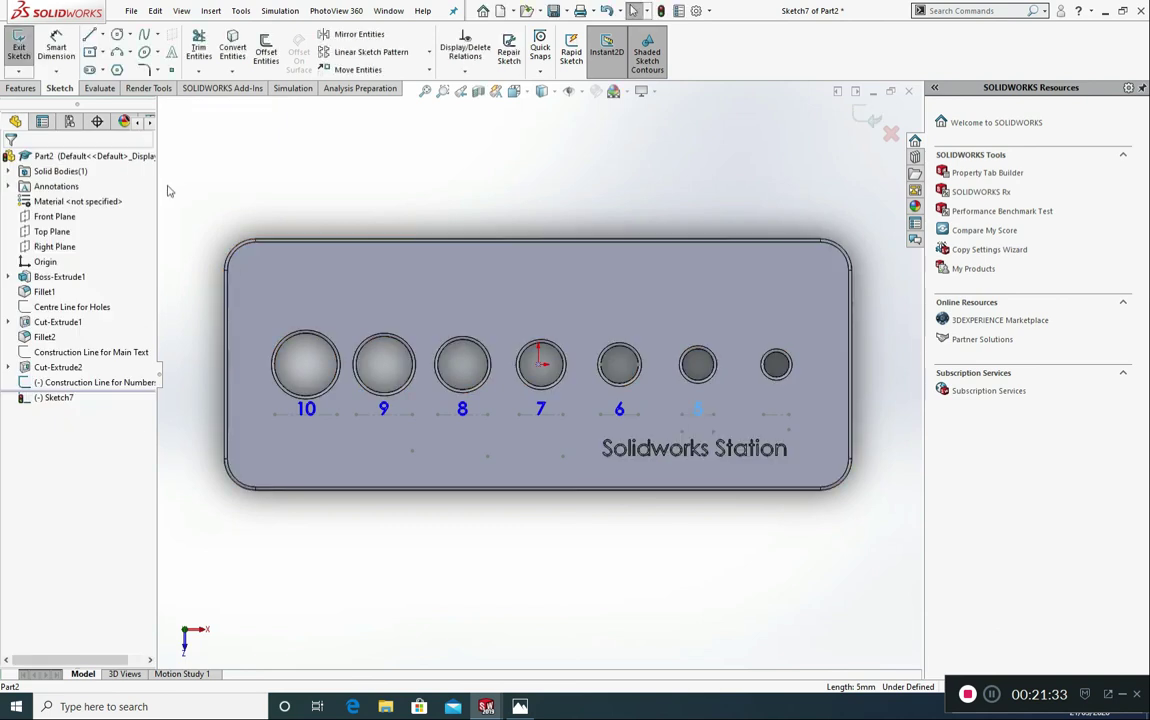
- Add the sketch text "4" along the construction line below the 4 mm hole, with a custom font height of 2 mm
left_click(173, 55)
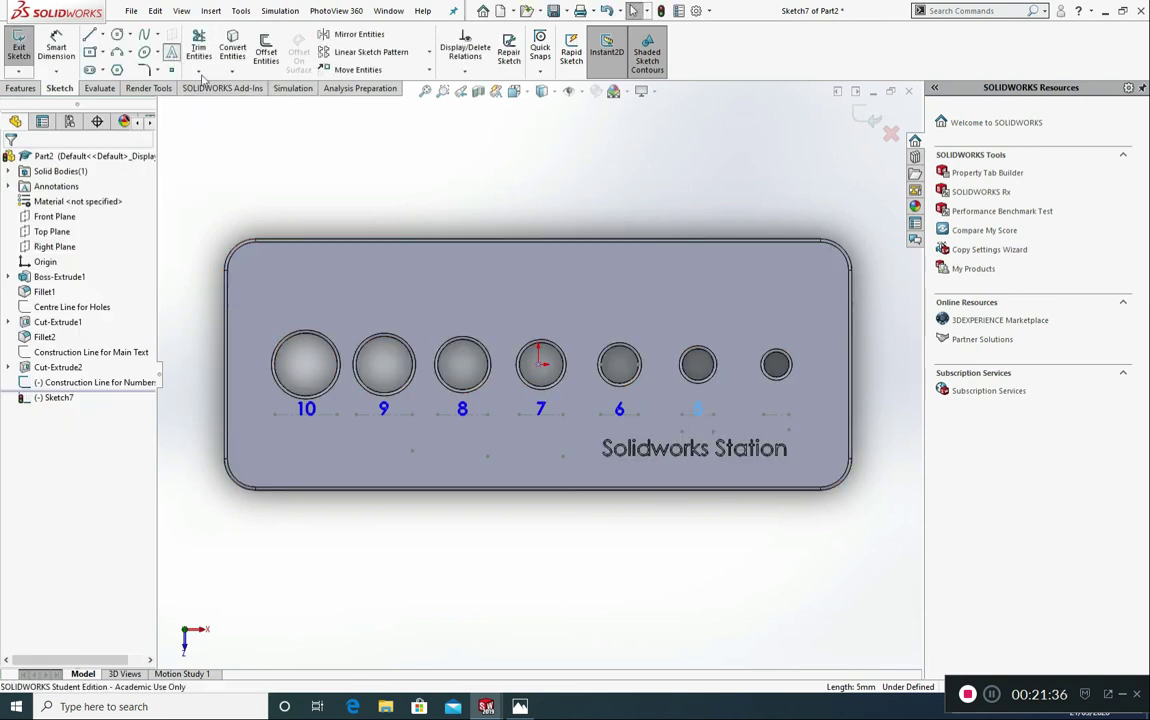
left_click(772, 418)
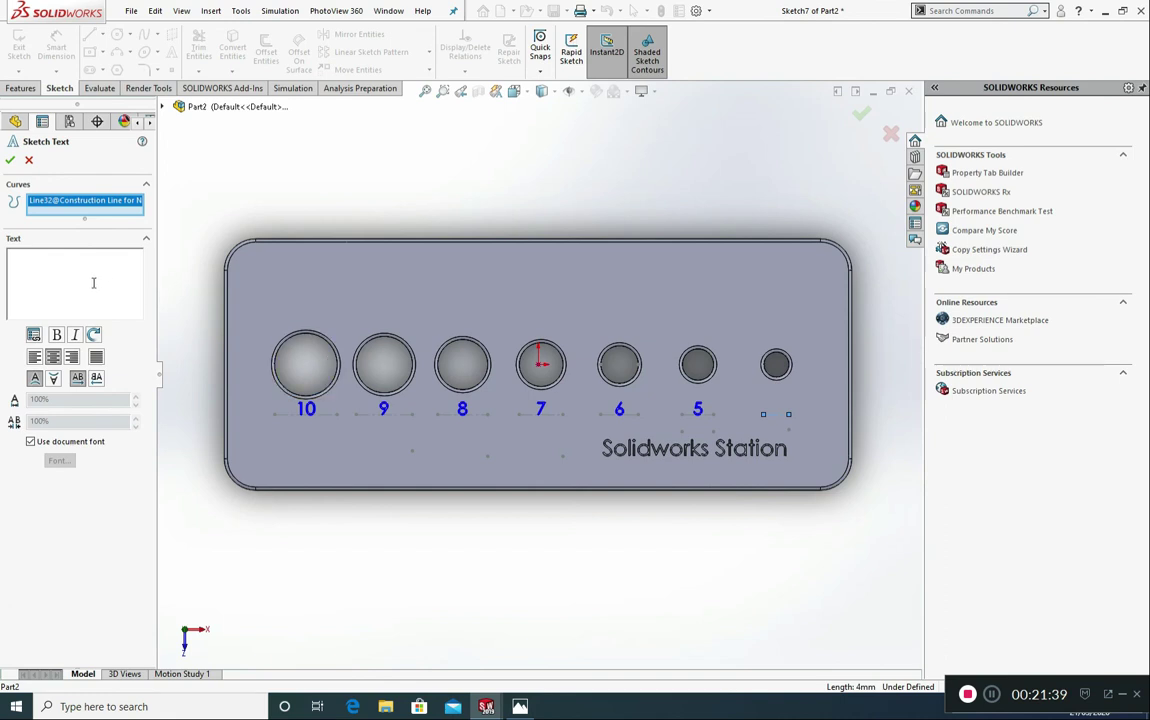
type("4")
left_click(42, 441)
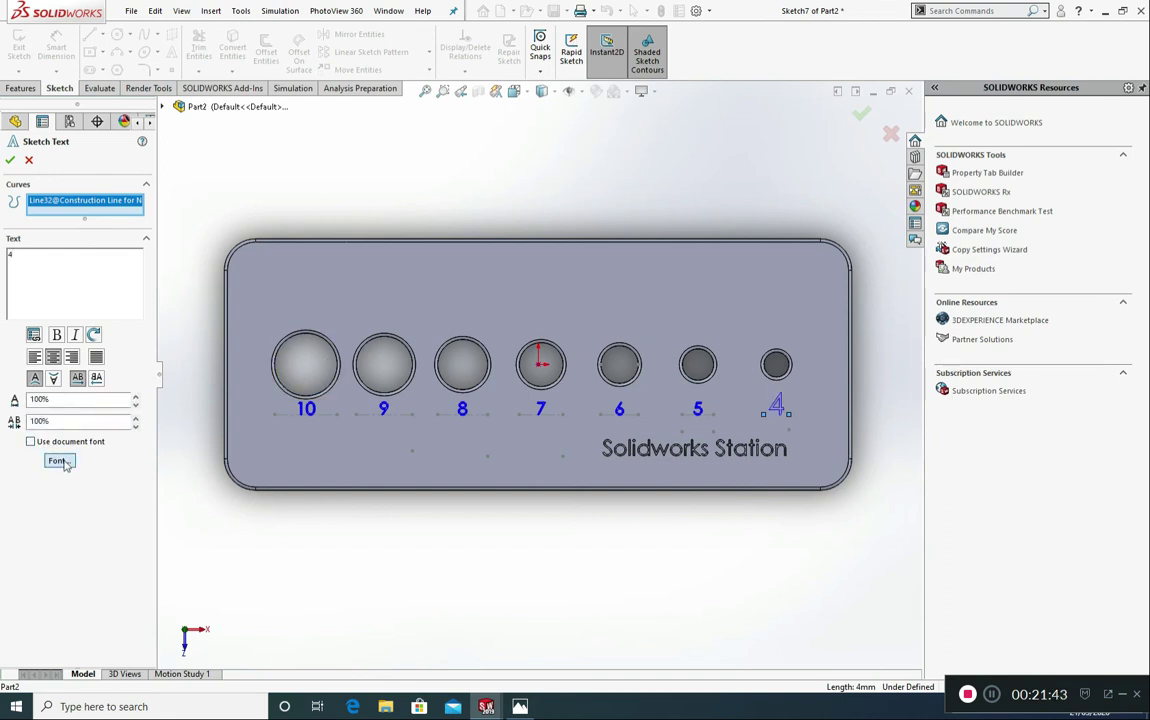
left_click(59, 461)
double_click(652, 288)
type("2")
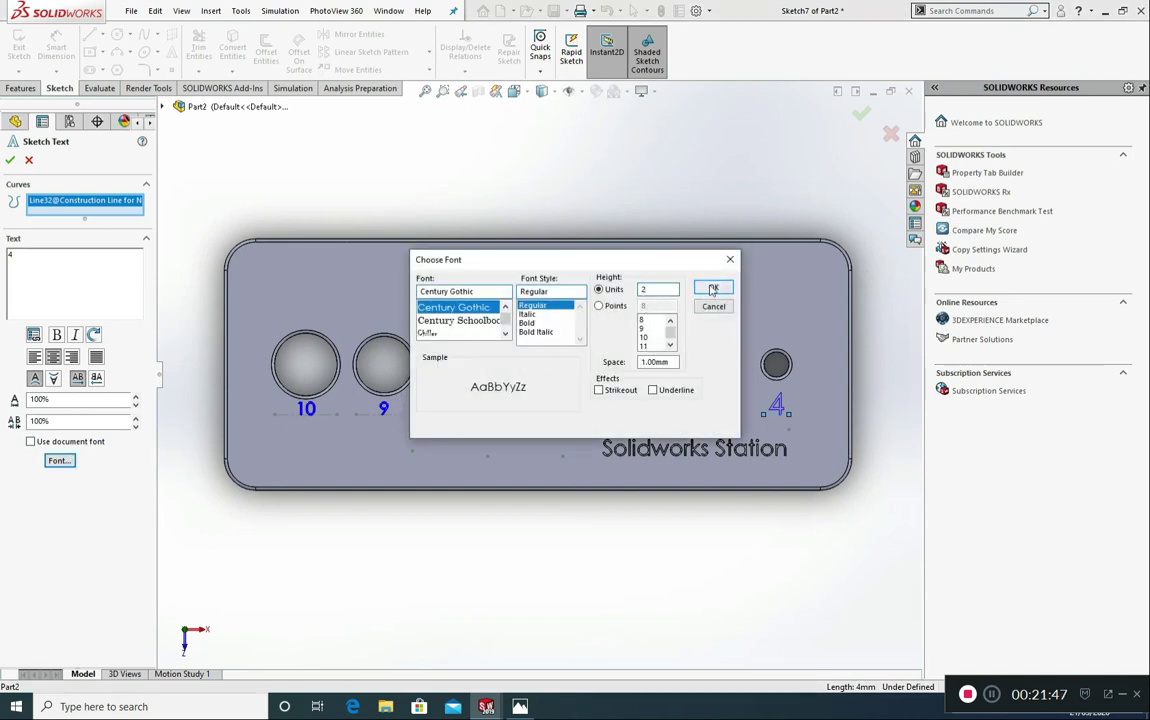
left_click(711, 289)
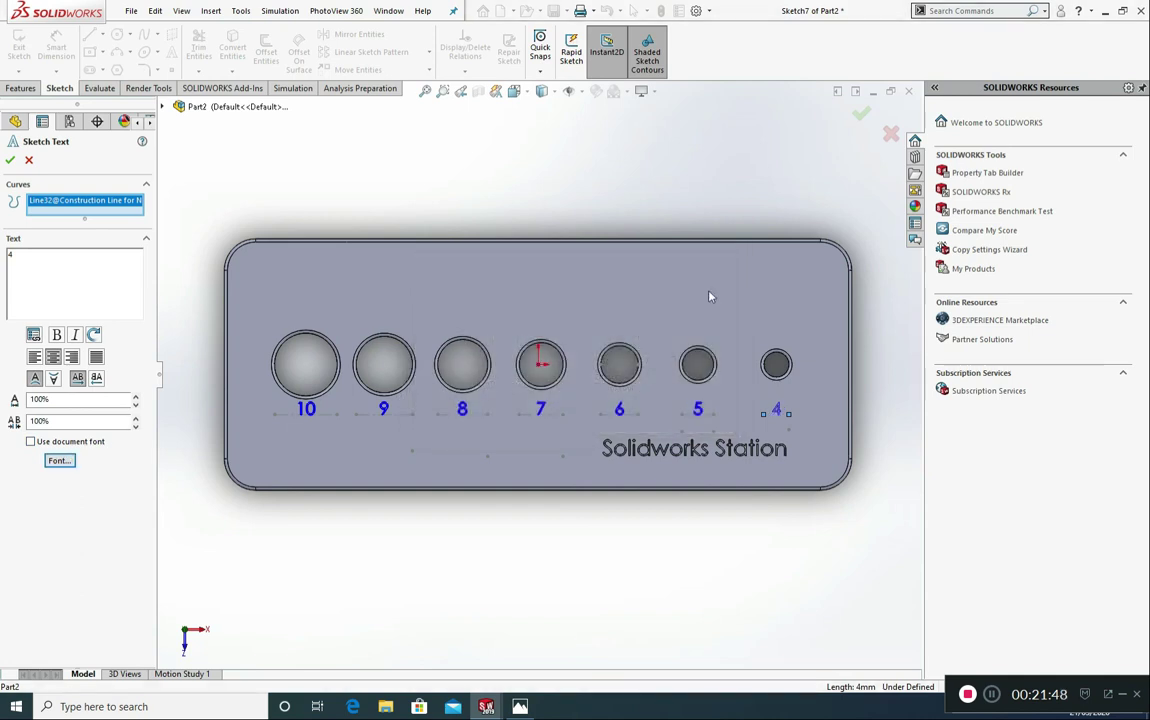
left_click(10, 160)
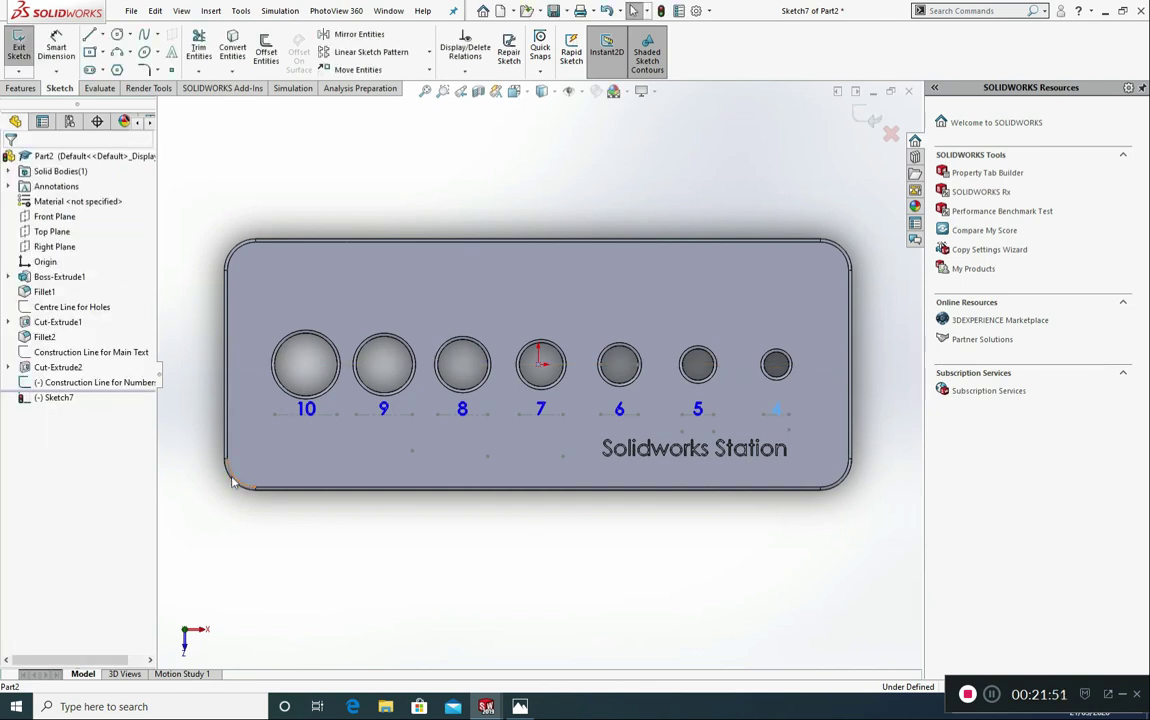
- Engrave the size numbers below the holes with a blind Extruded Cut 0.5 mm deep
middle_click_drag(305, 537, 375, 552)
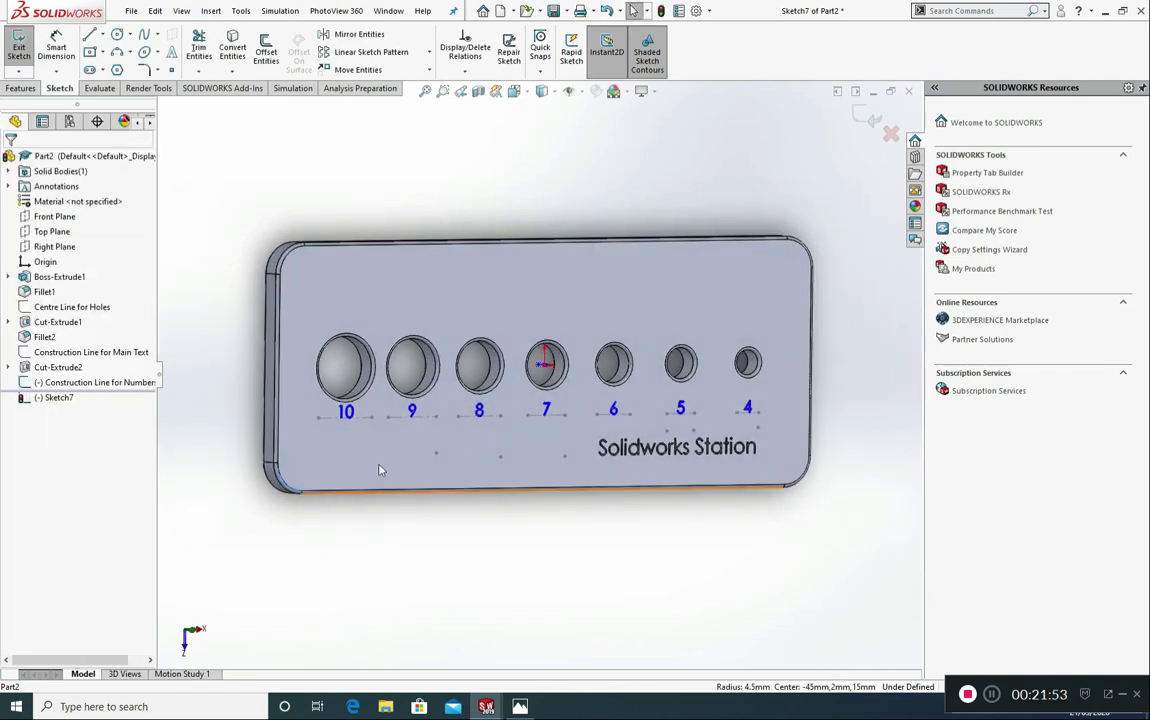
left_click(30, 89)
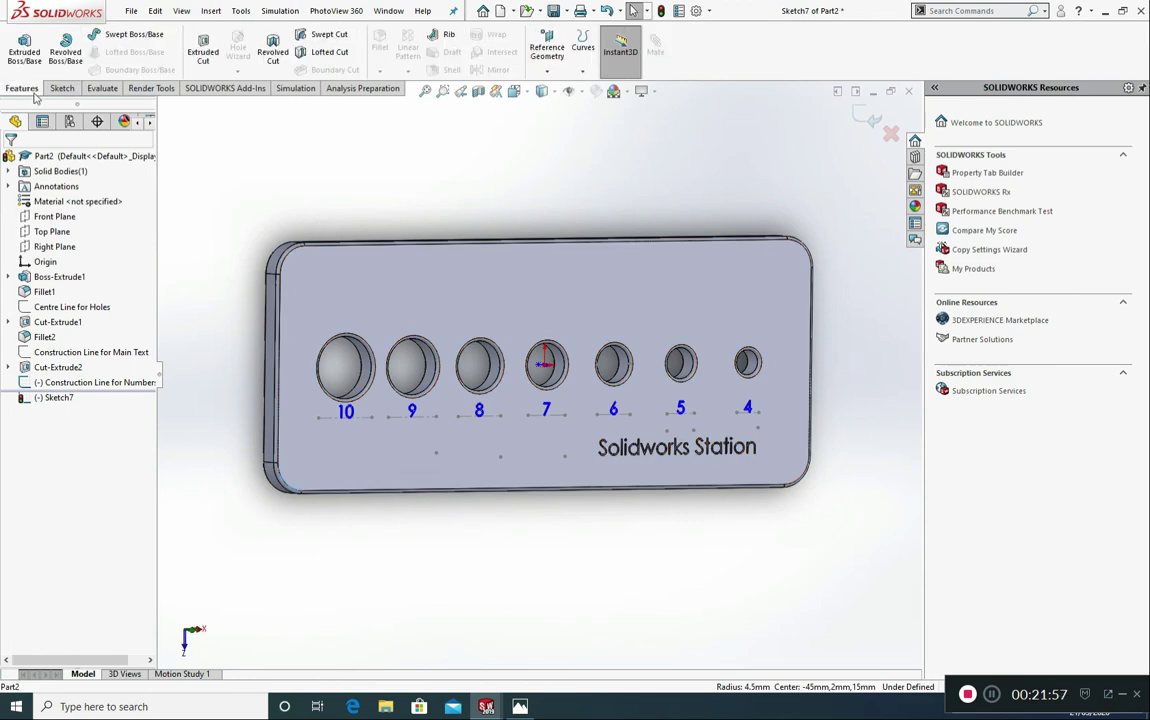
left_click(195, 52)
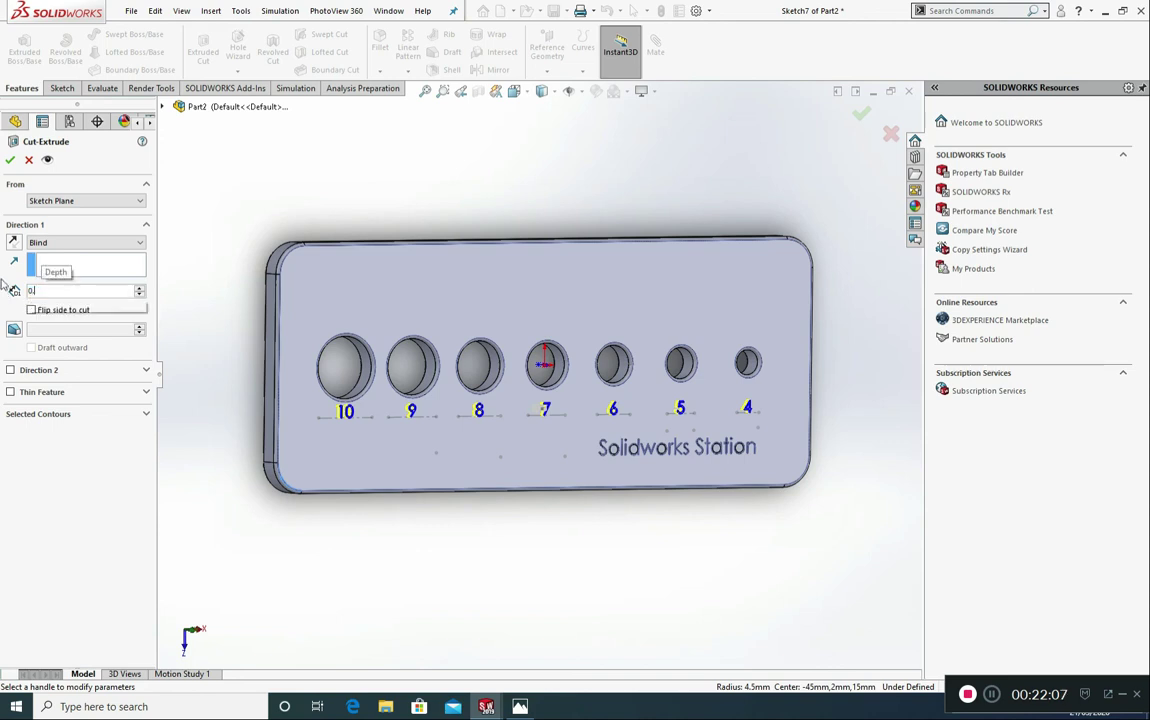
type("0.5")
left_click(52, 411)
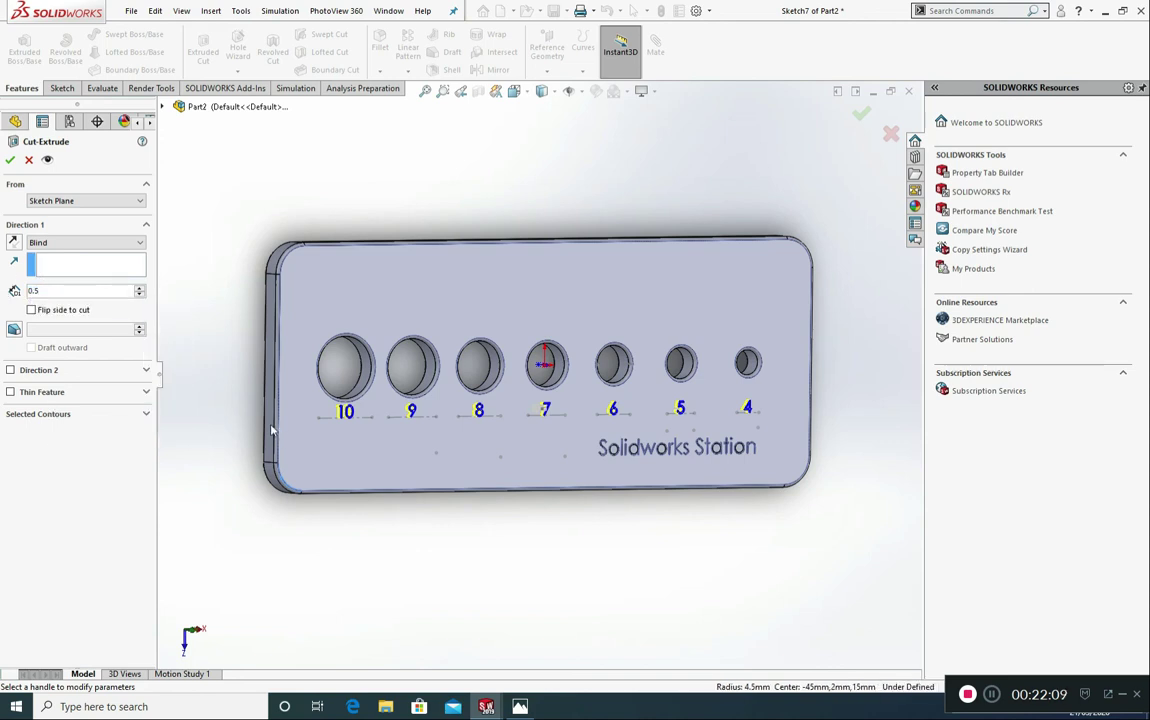
left_click(10, 159)
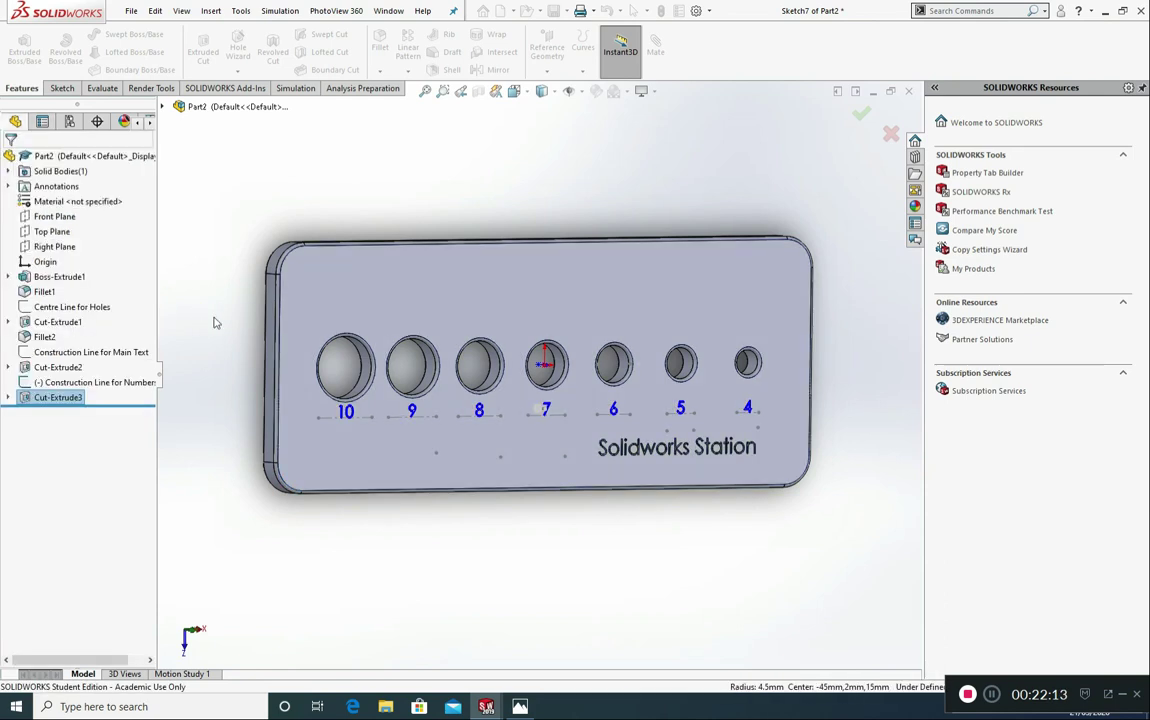
- Hide the construction line sketch for the numbers and the part's origin
right_click(61, 384)
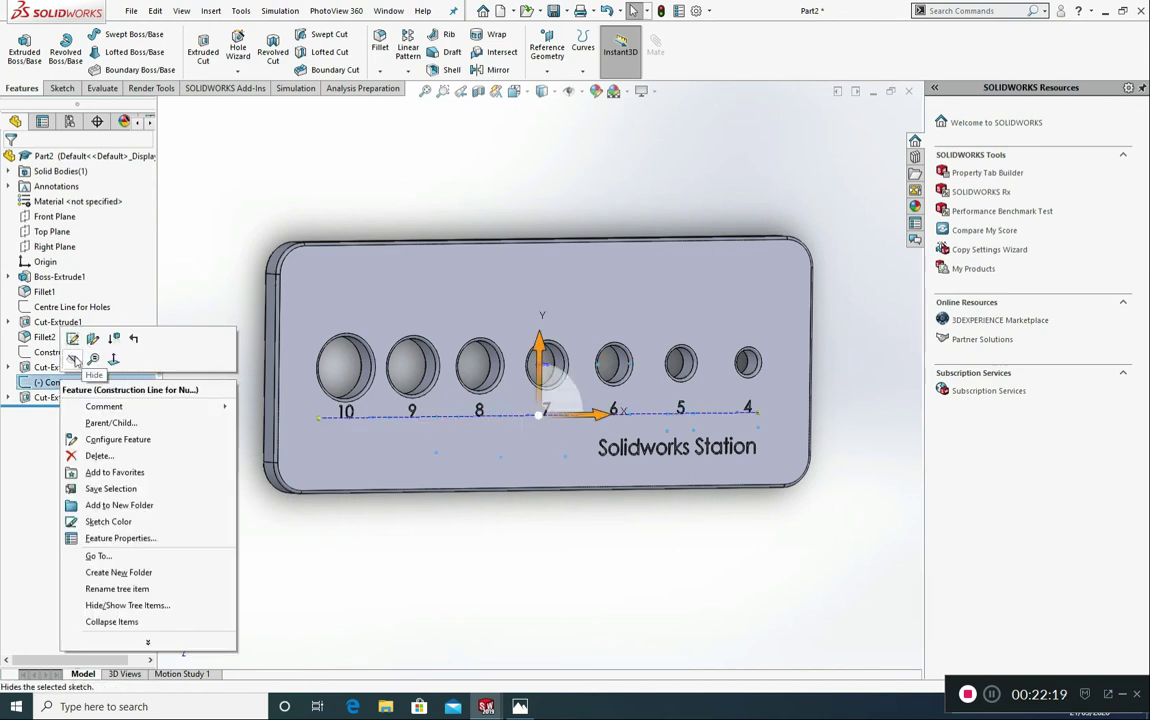
left_click(70, 324)
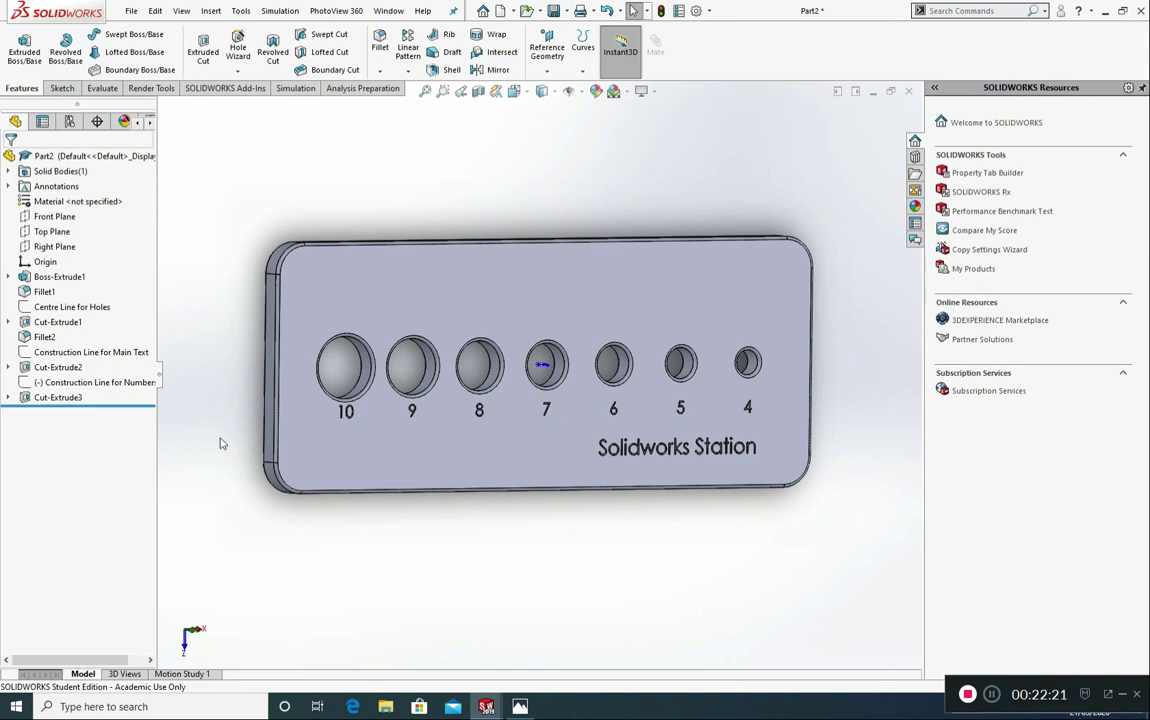
right_click(43, 264)
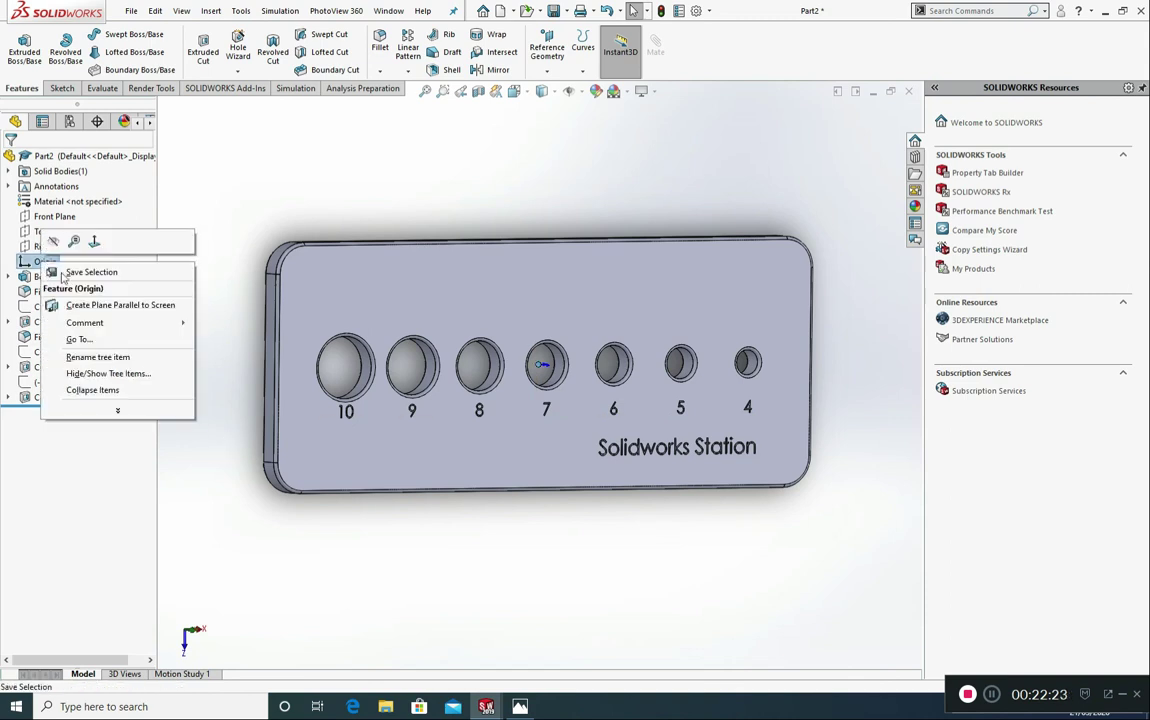
left_click(54, 246)
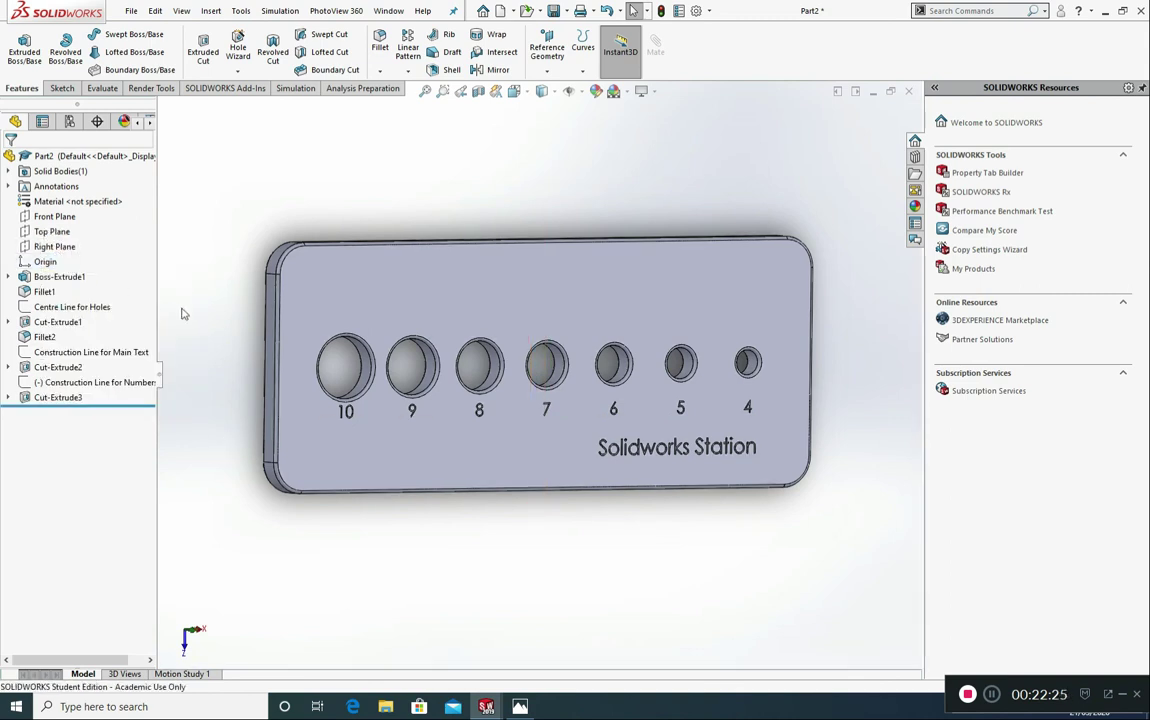
- Assign the material AISI Type 316L stainless steel from the Steel category to the plate
key("ctrl+7")
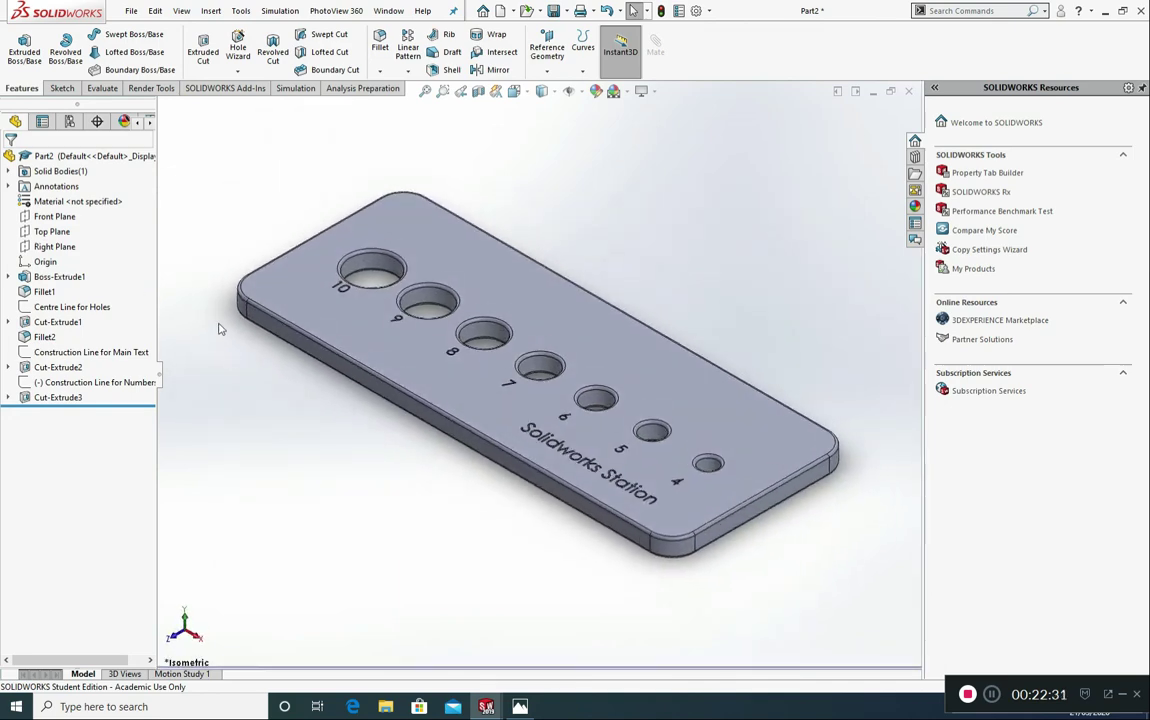
scroll(405, 270, "down", 5)
scroll(469, 311, "up", 5)
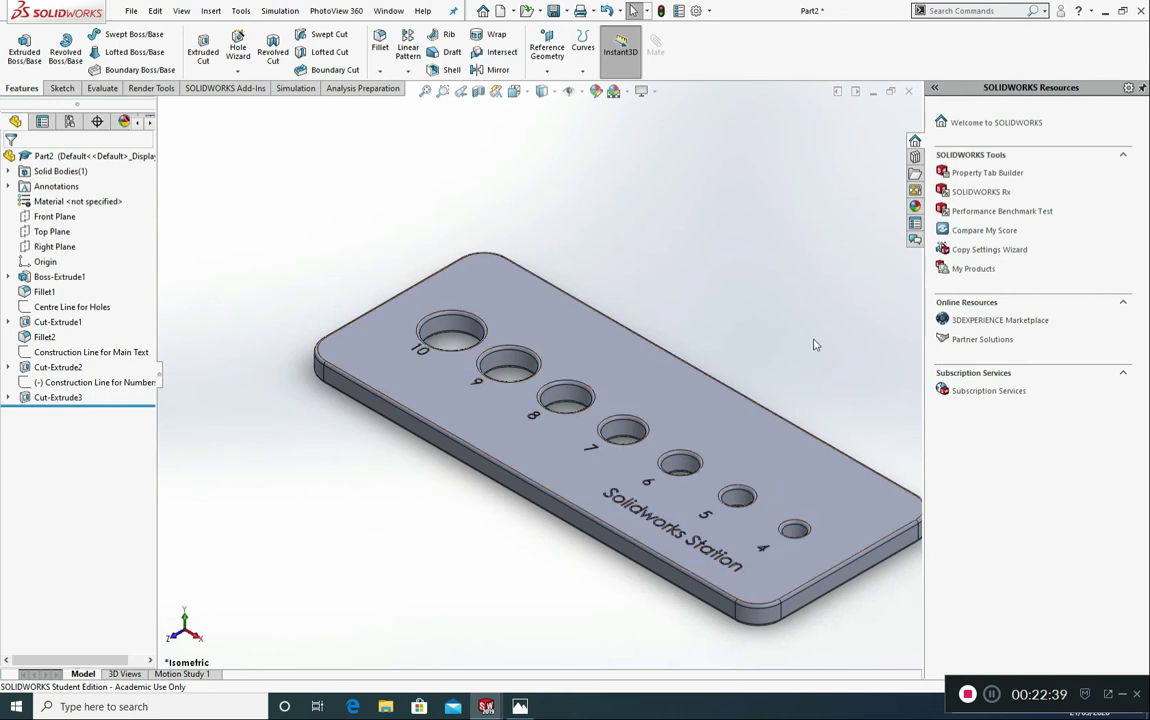
middle_click_drag(914, 479, 770, 445, "ctrl")
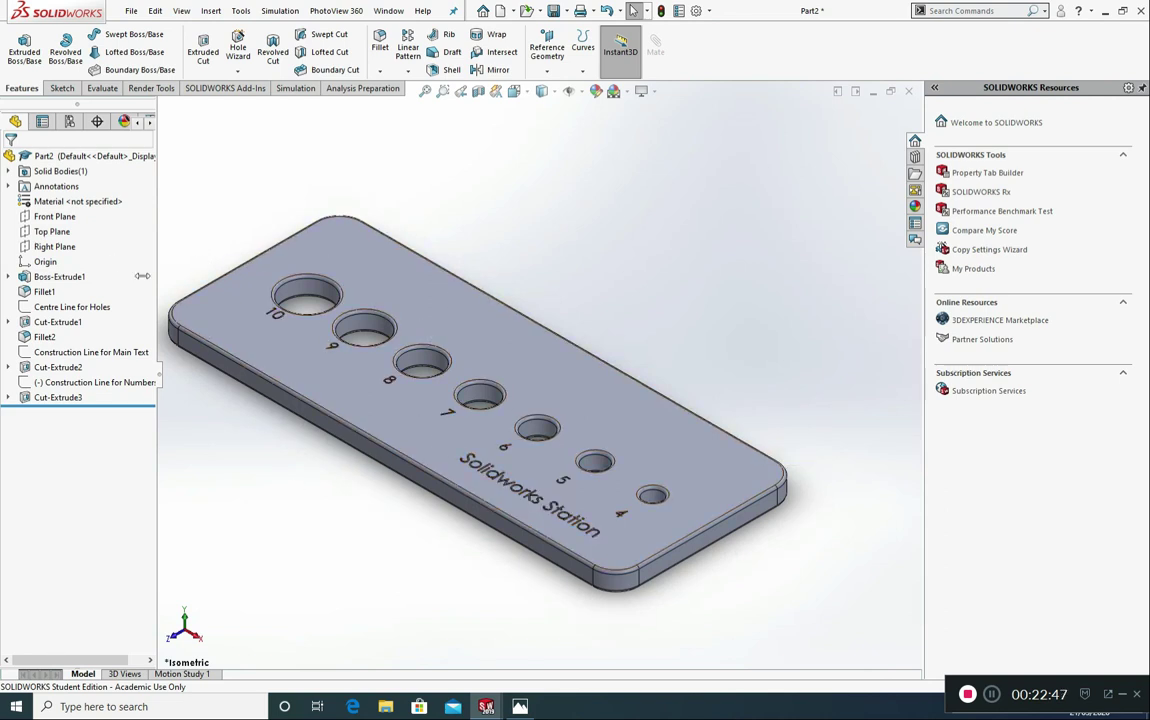
right_click(45, 203)
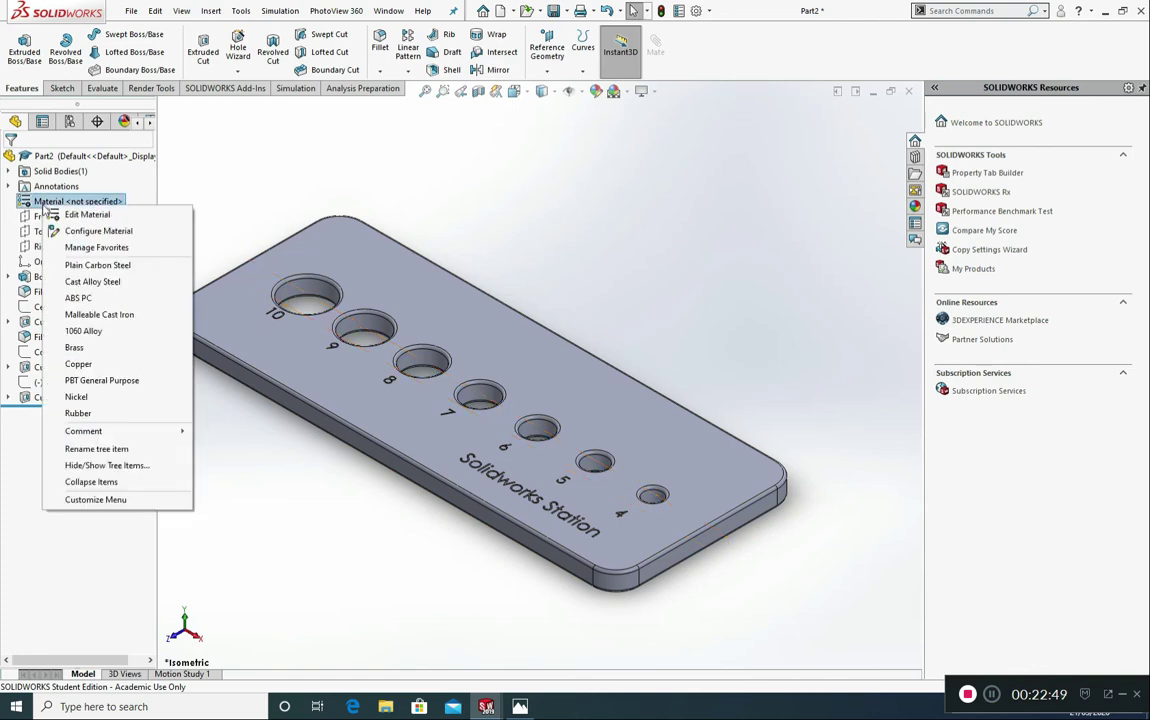
left_click(84, 215)
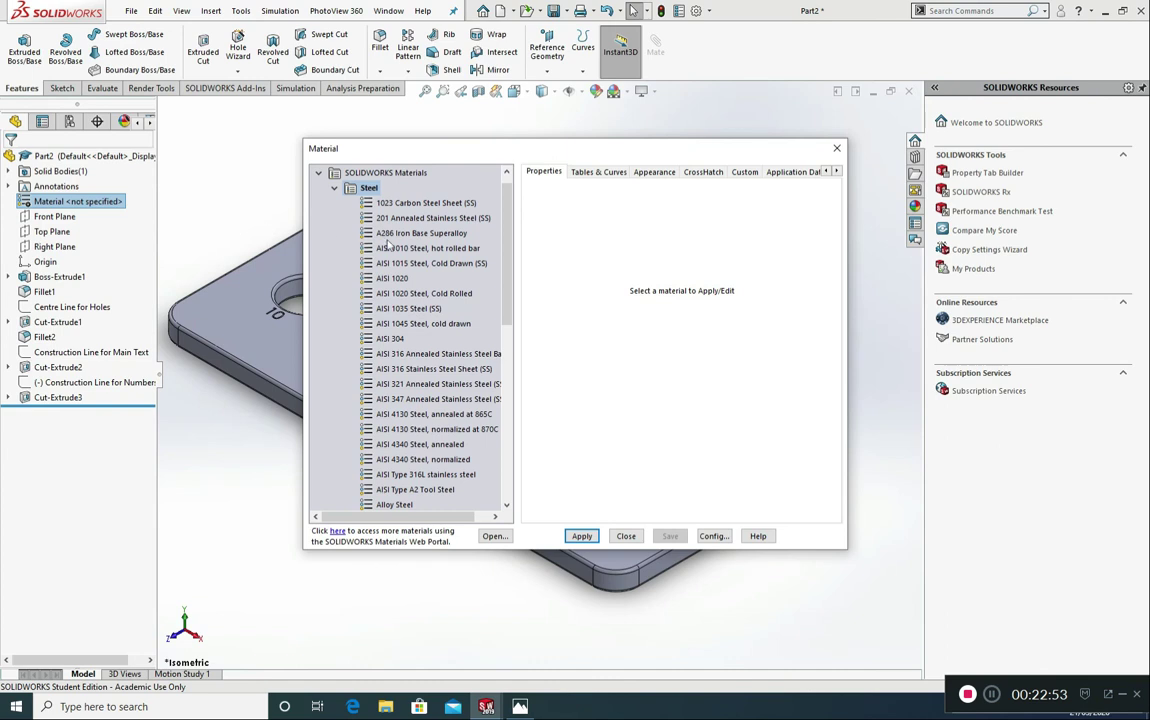
left_click_drag(509, 300, 509, 321)
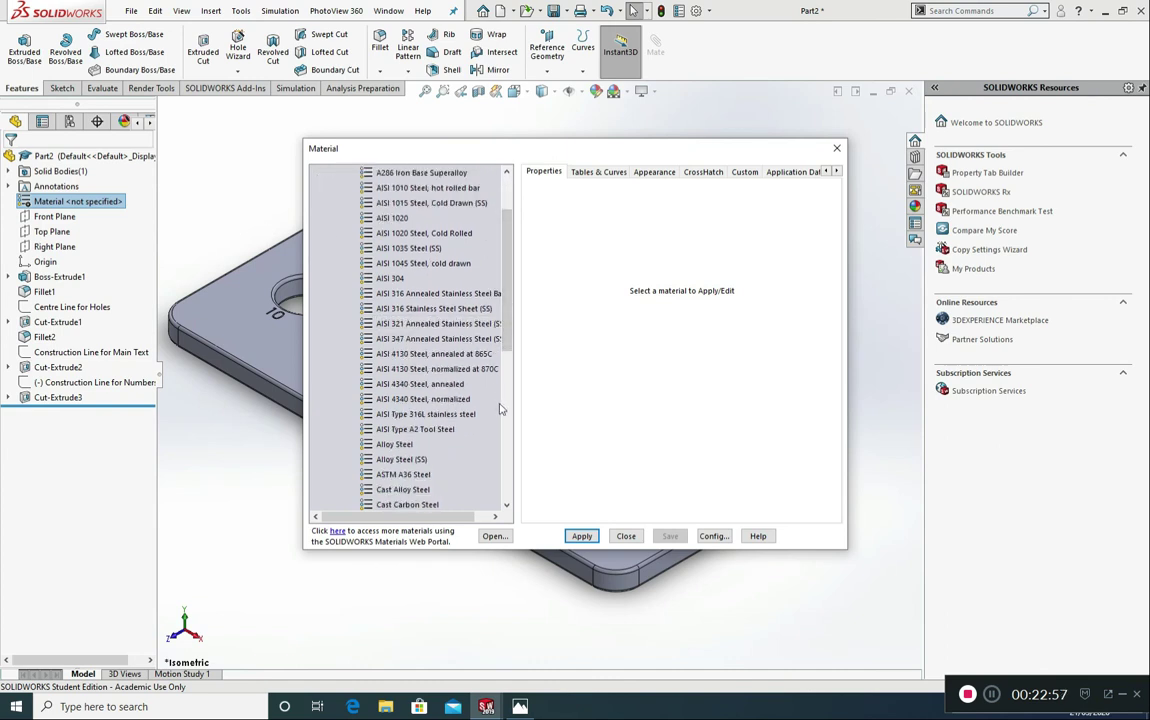
scroll(495, 415, "down", 3)
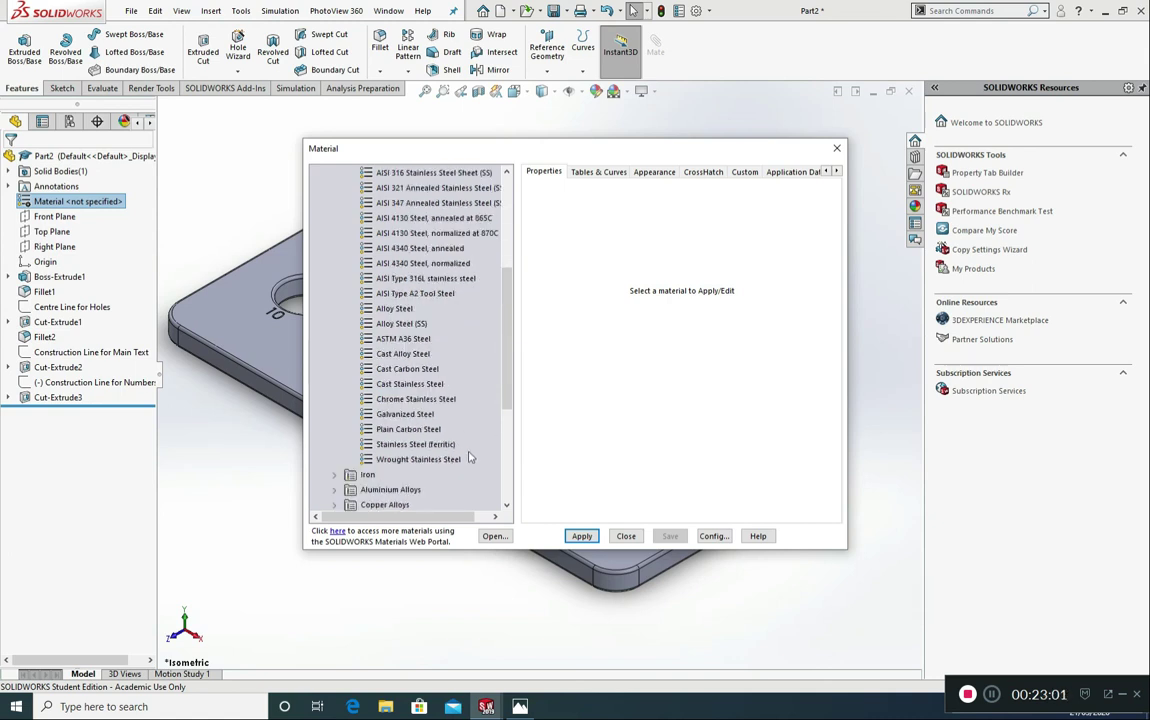
scroll(489, 439, "up", 1)
scroll(489, 438, "up", 1)
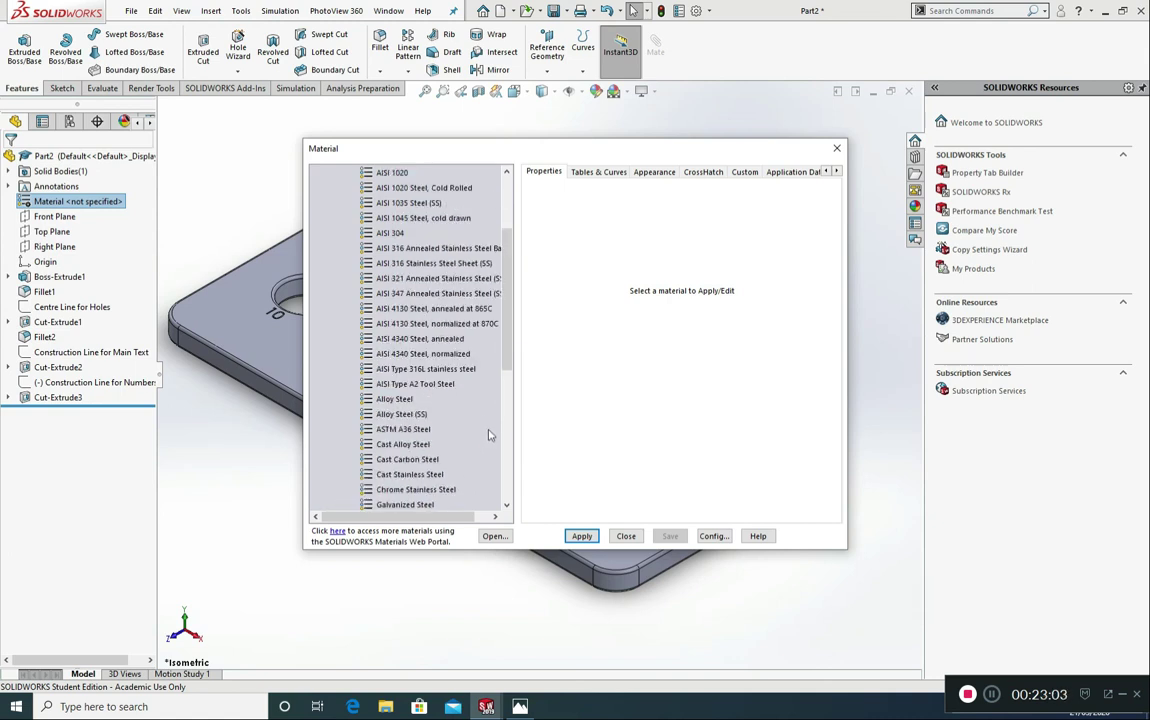
left_click(452, 371)
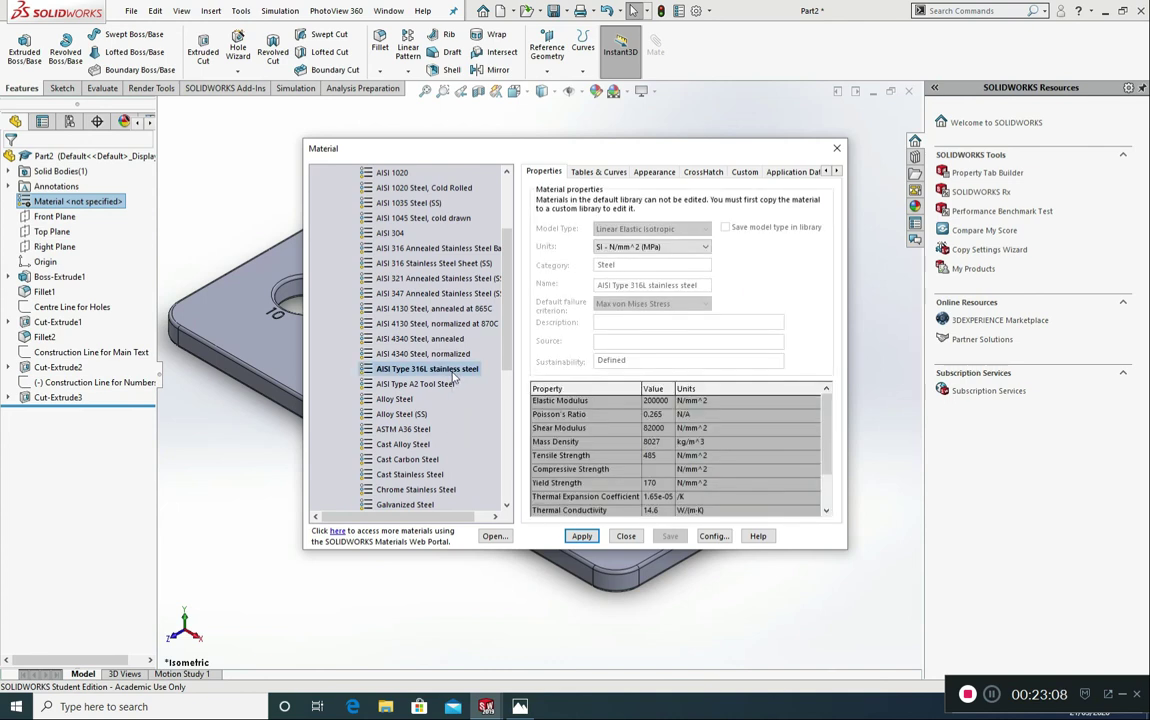
left_click(581, 537)
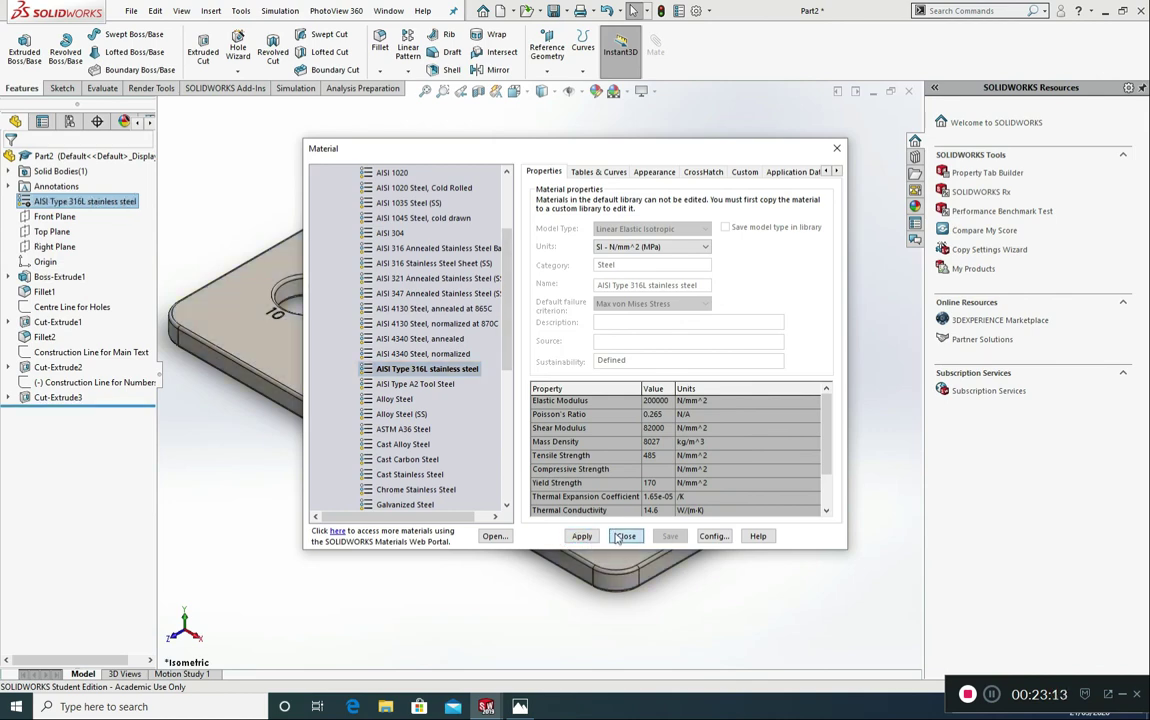
left_click(624, 537)
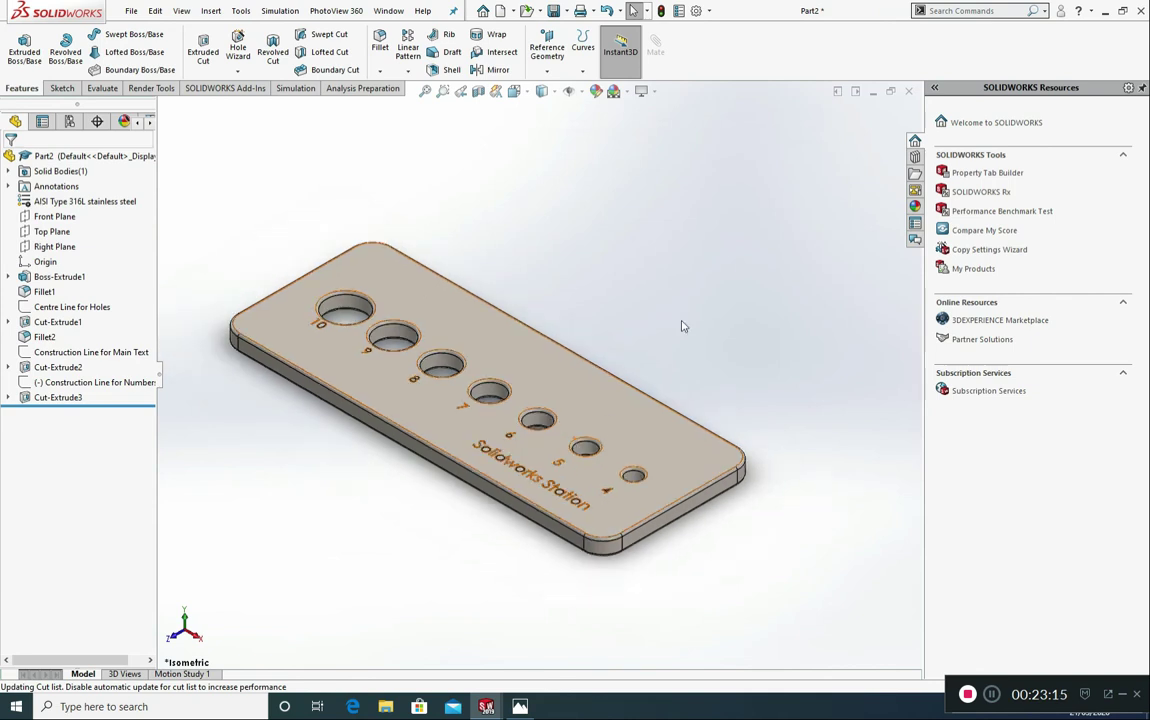